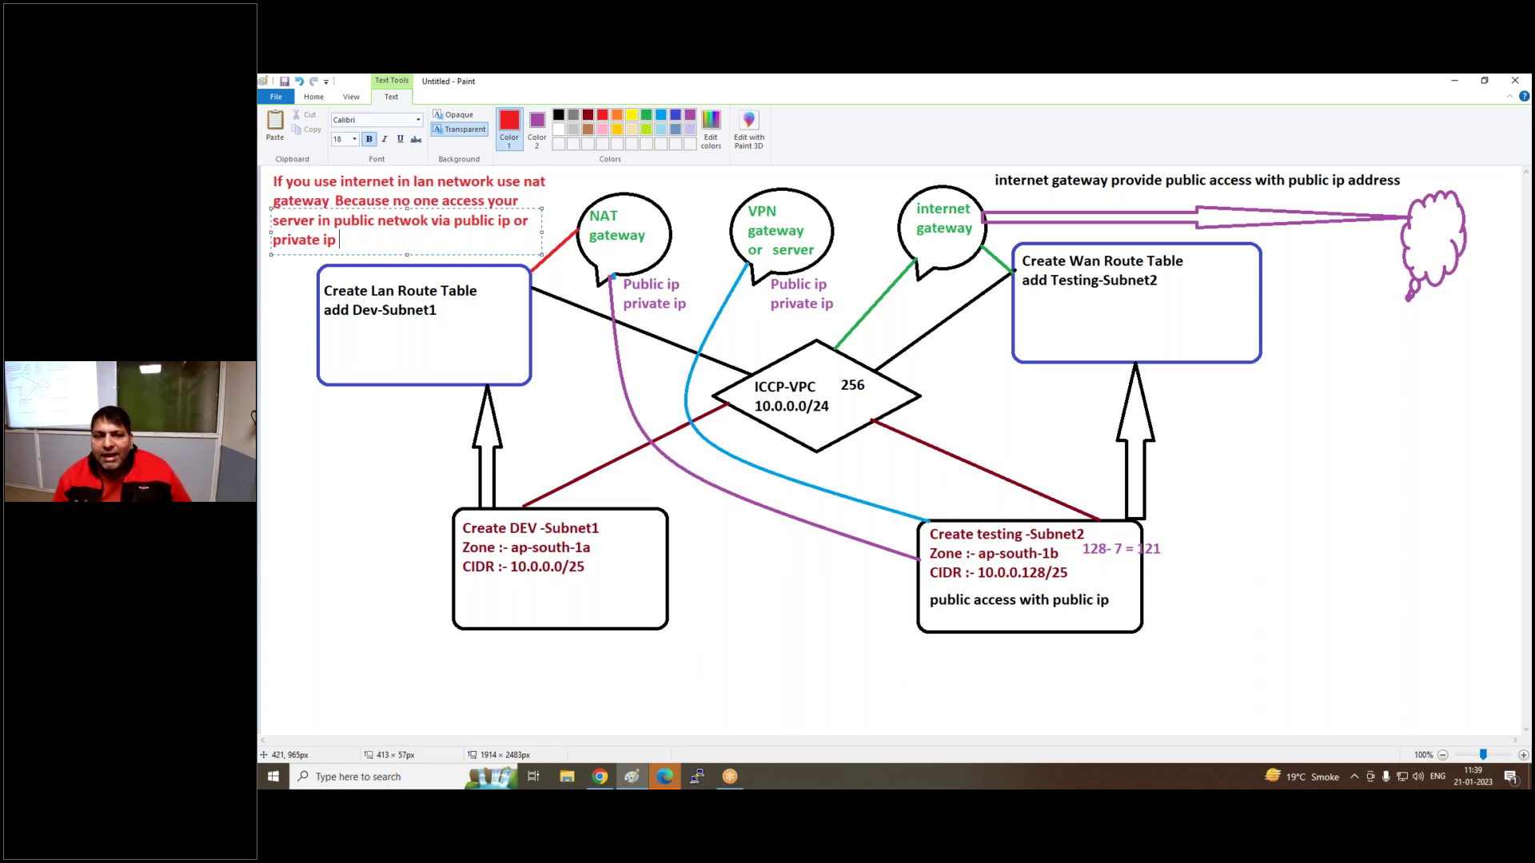
Draw a small red rounded rectangular callout in the lower-right part of the Create Lan Route Table box and widen it slightly leftward
click(555, 239)
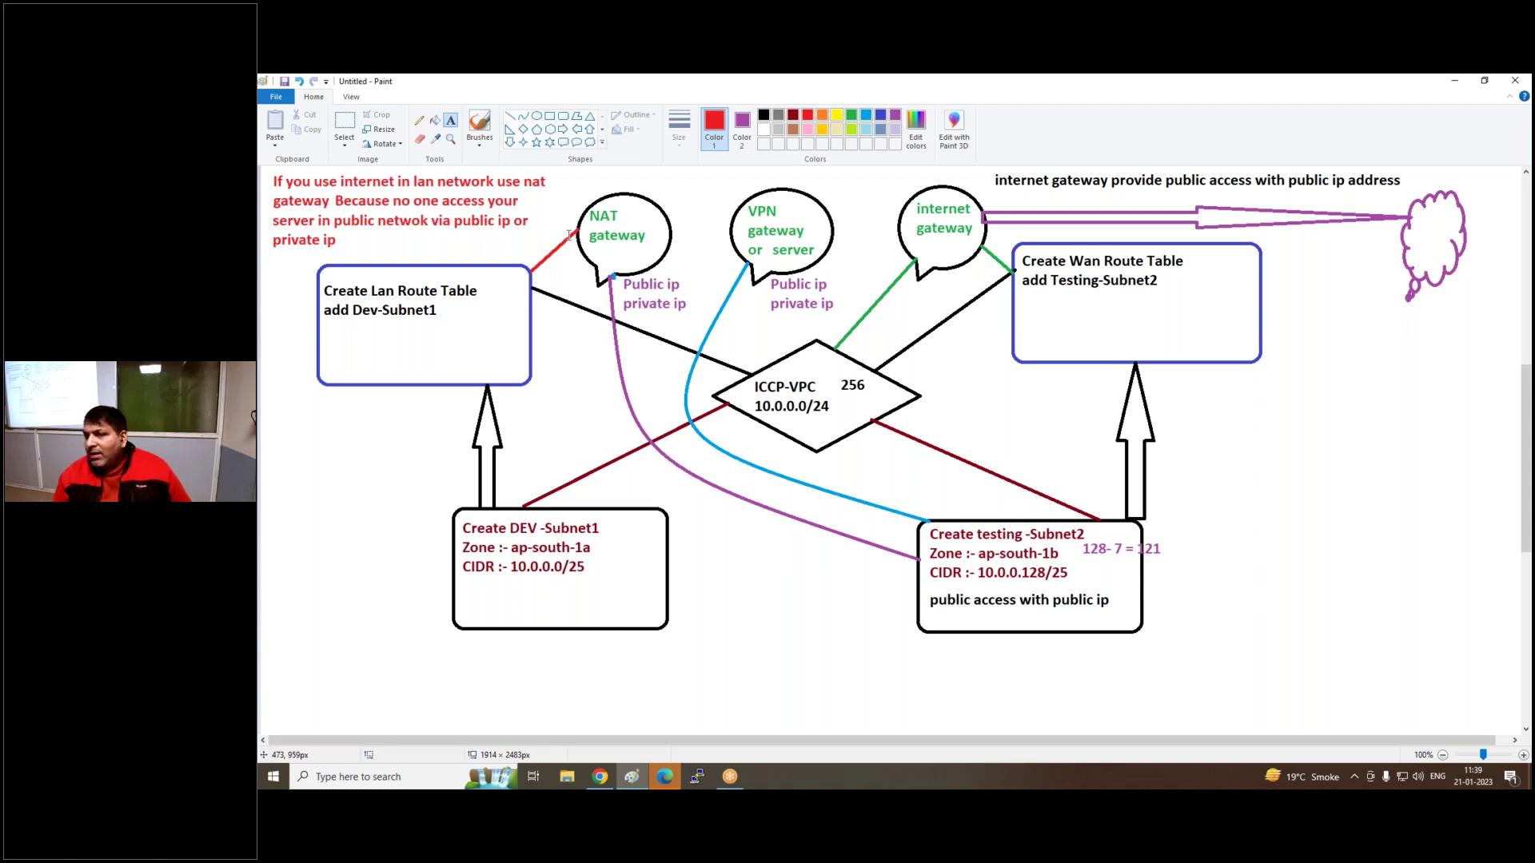
click(563, 143)
mouse_move(442, 321)
mouse_down()
mouse_move(454, 386)
mouse_move(501, 384)
mouse_up()
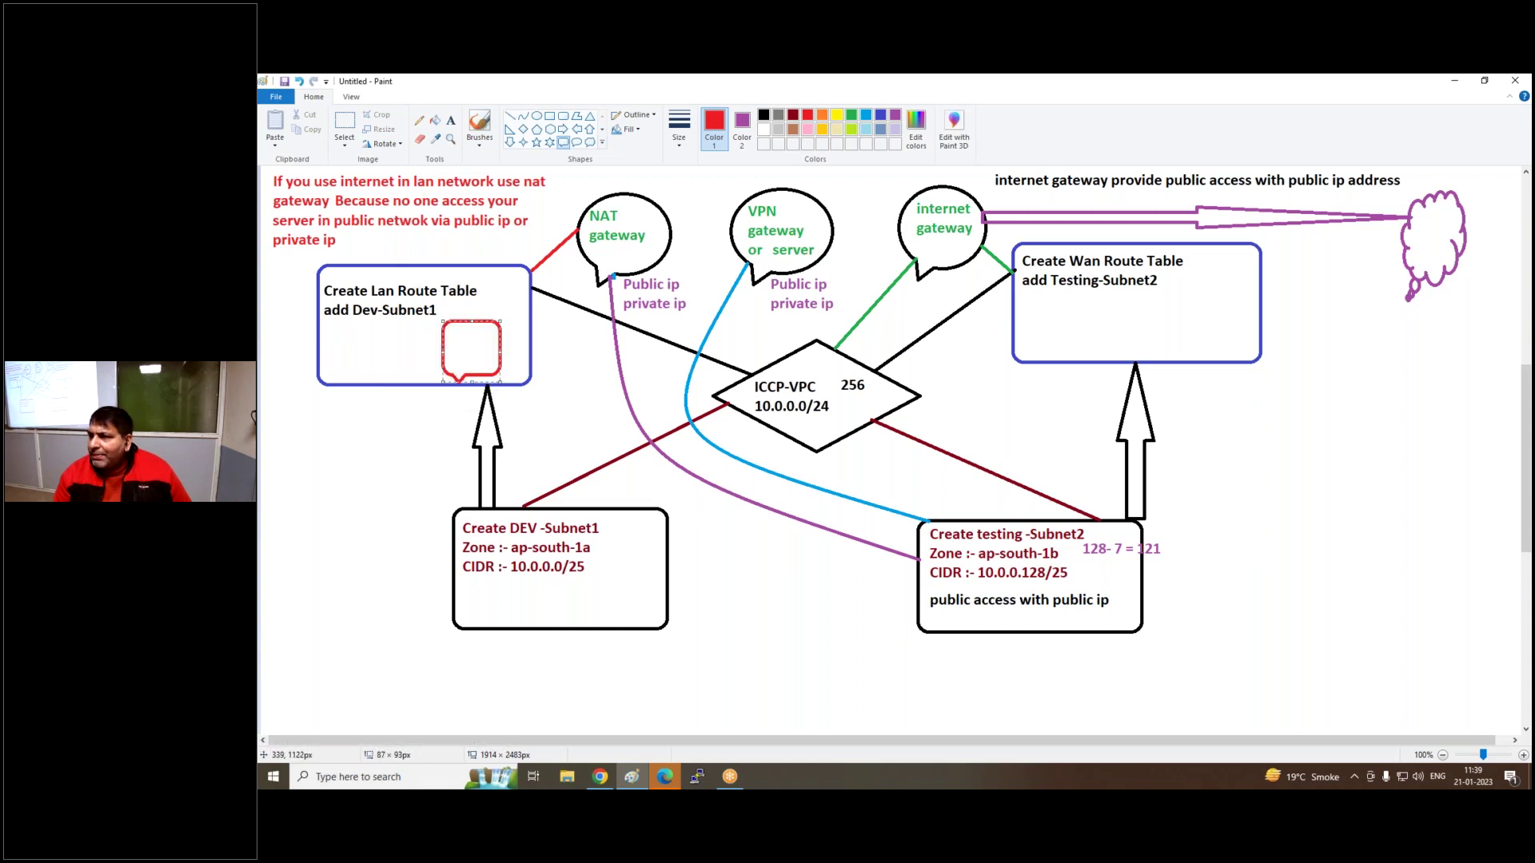
drag(442, 351, 432, 352)
click(489, 290)
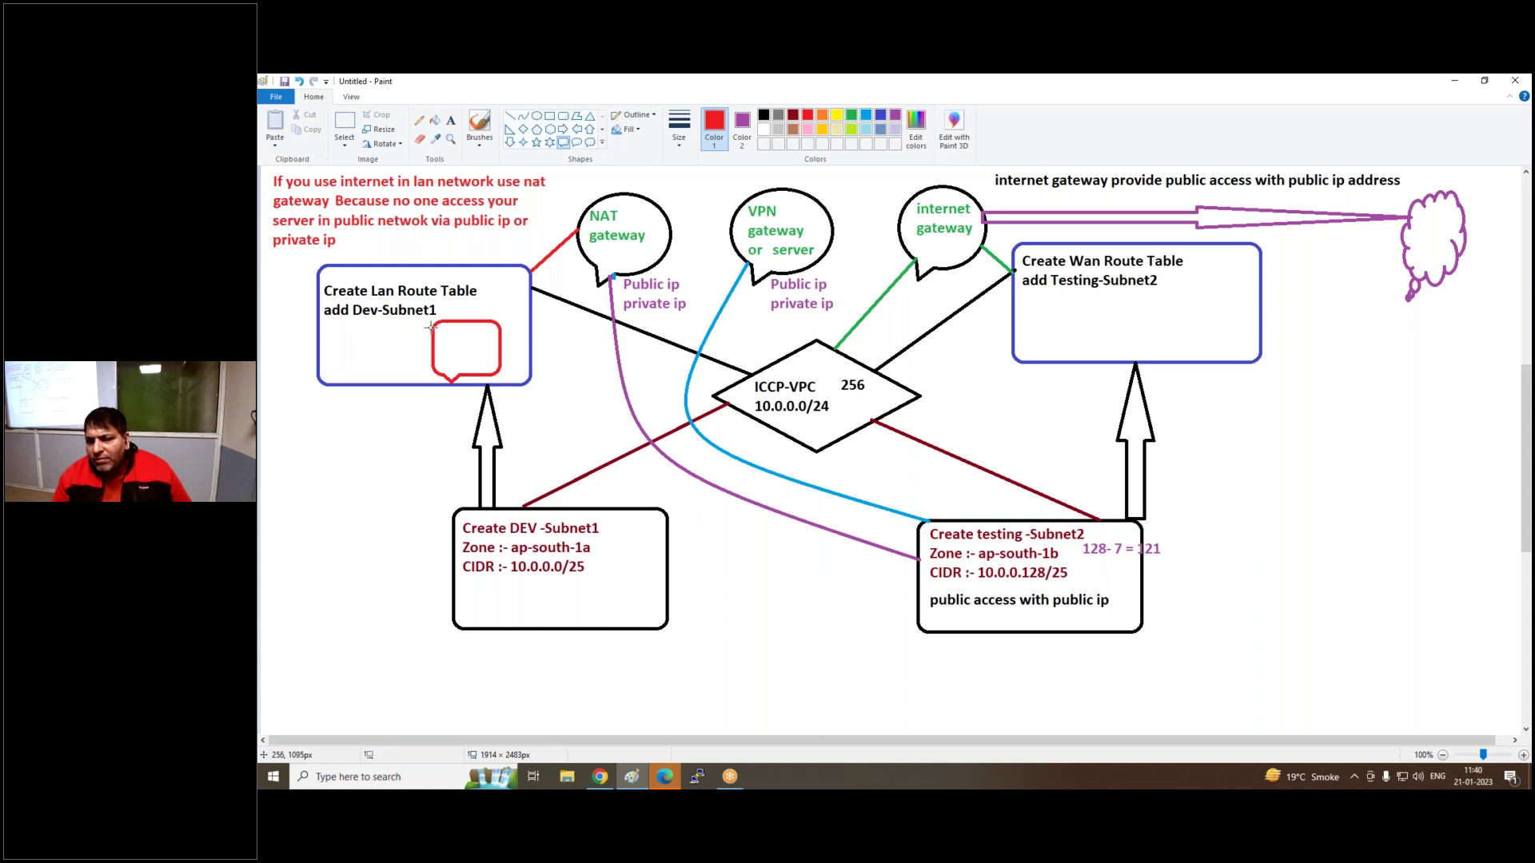
Add the red text 2.2.2.2 just above the Public ip label under the NAT gateway
click(451, 120)
click(664, 257)
text(2.2.2.2)
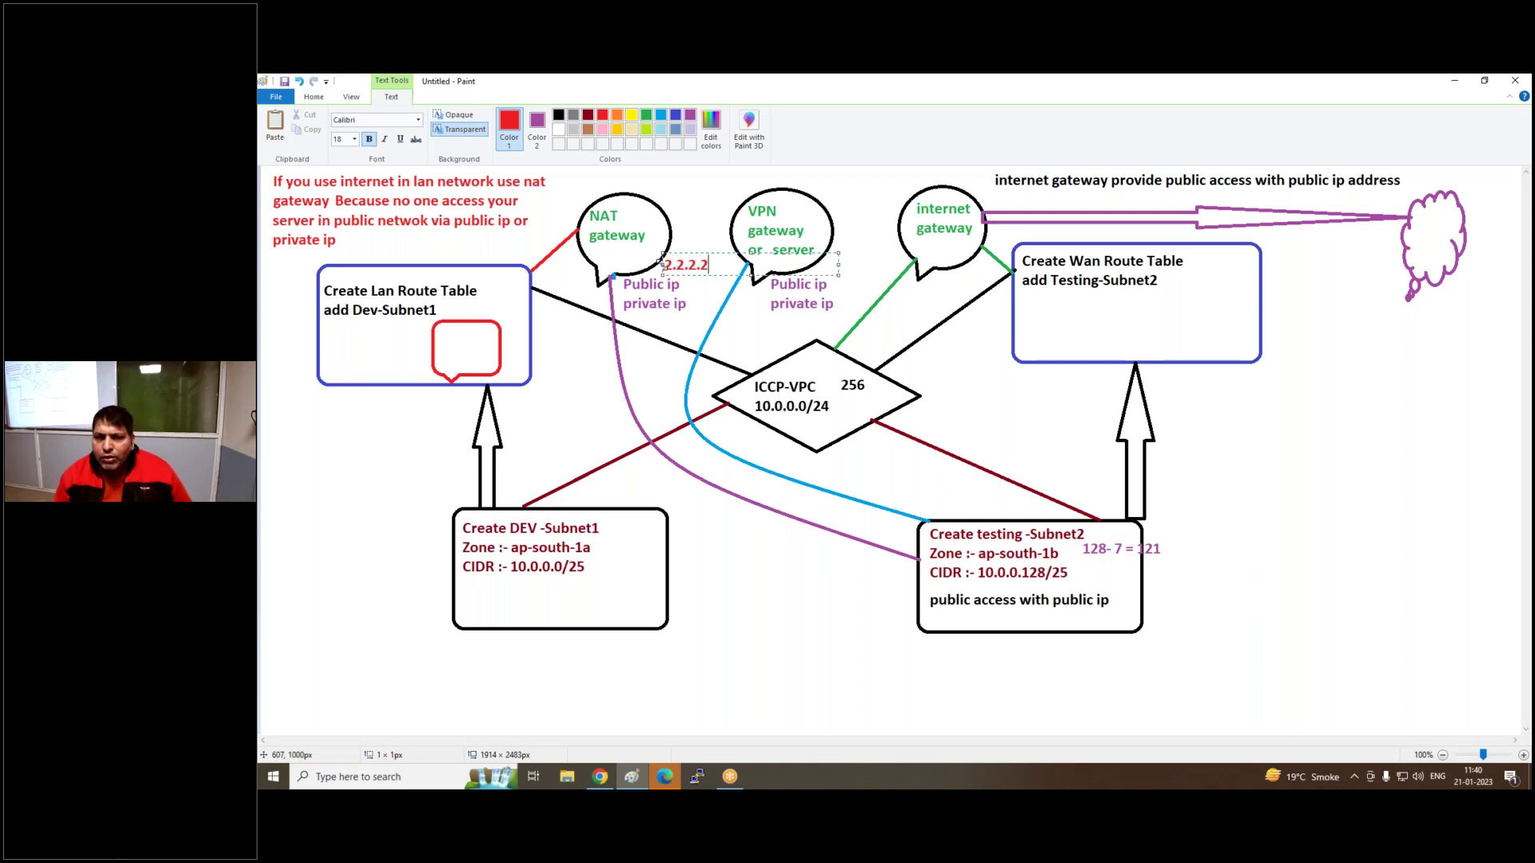
click(414, 339)
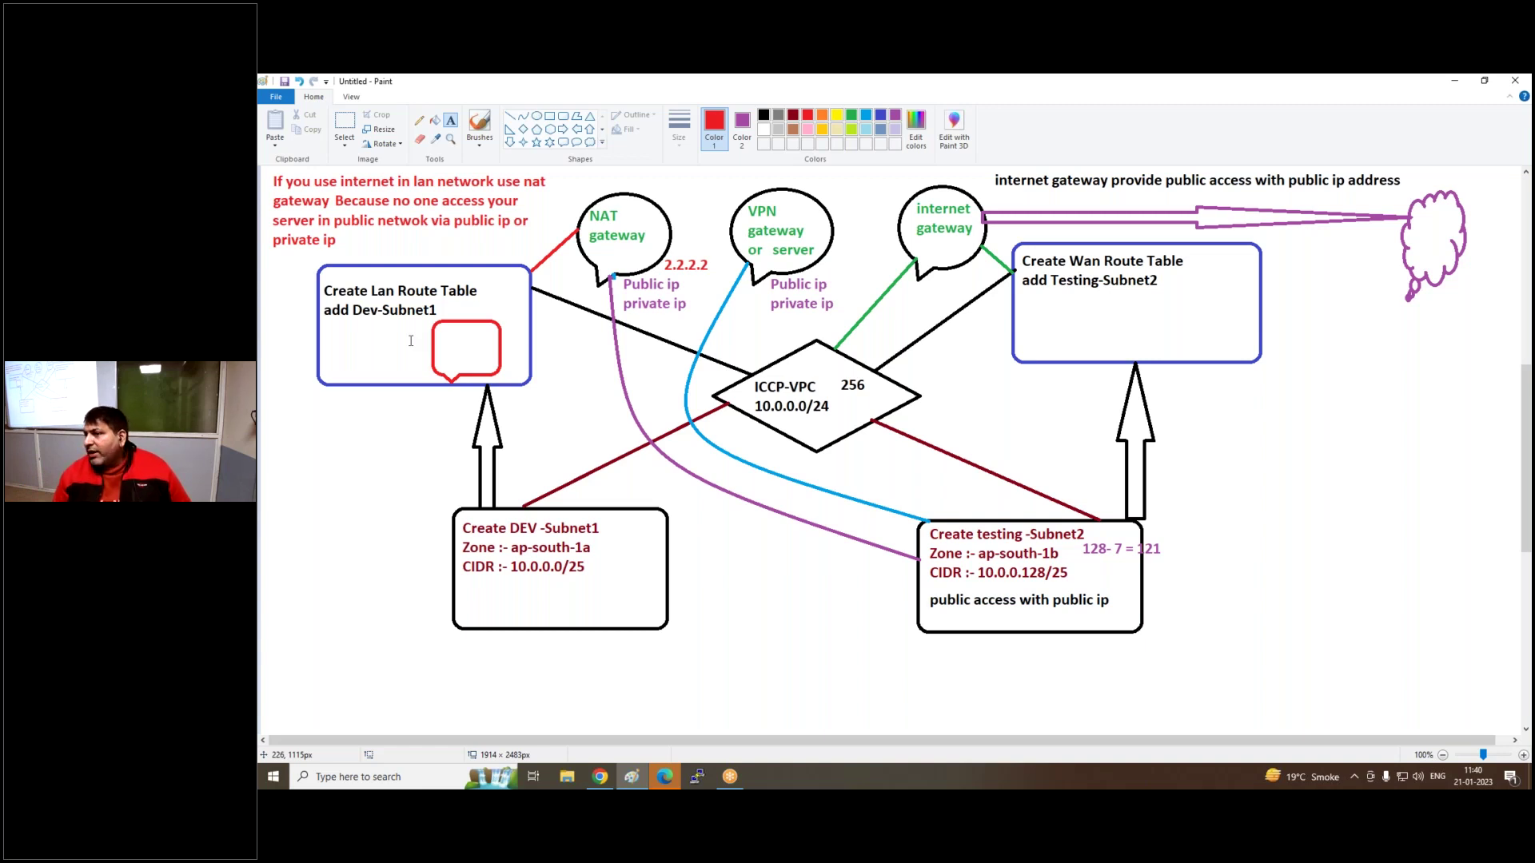
Draw a tall red diamond on the blank canvas area below the existing VPC diagram
click(1358, 419)
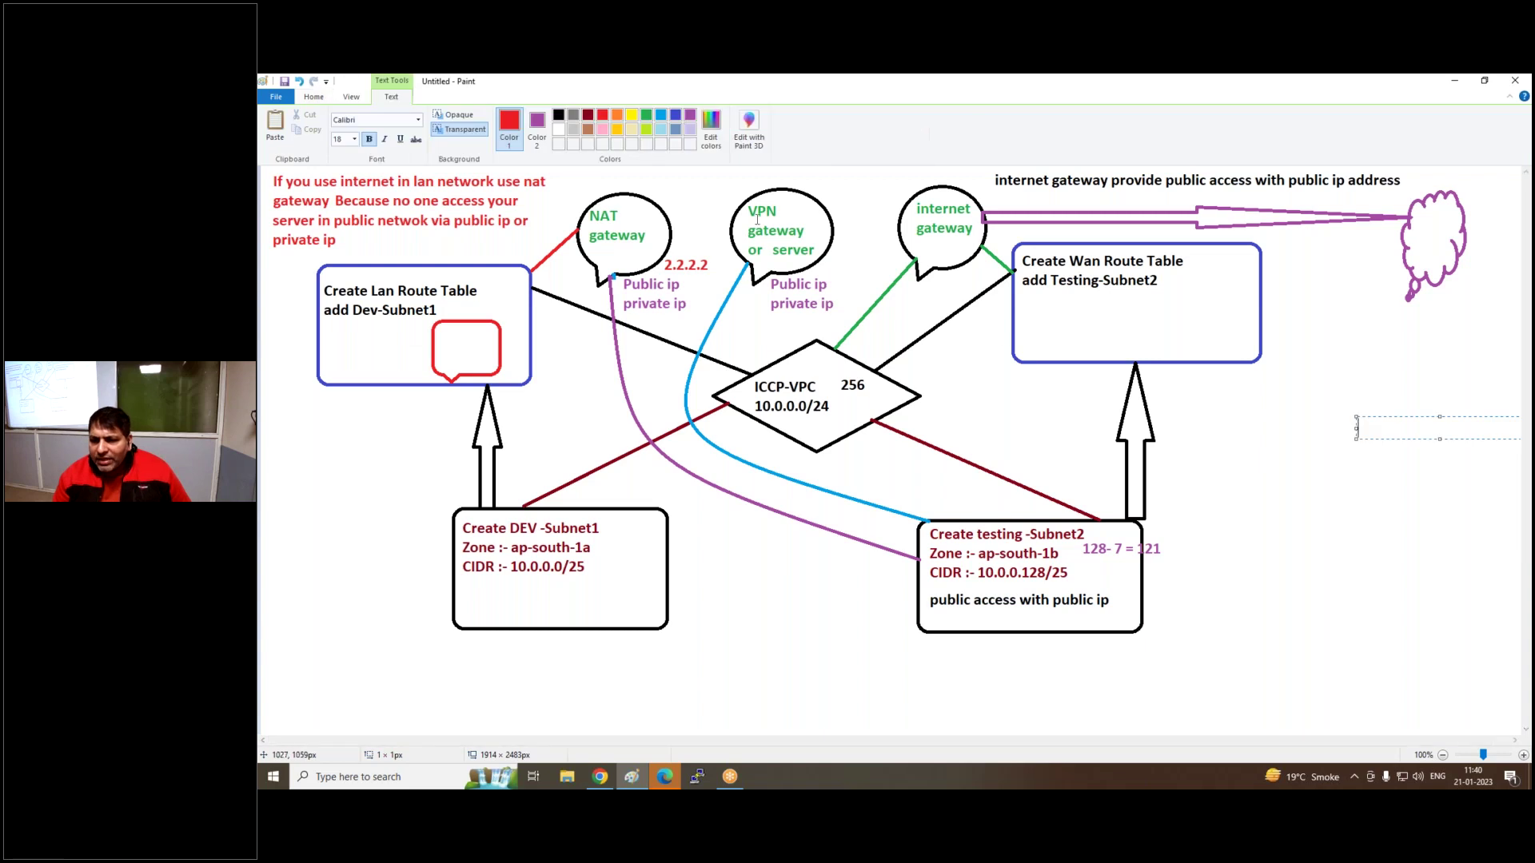
click(482, 205)
scroll(559, 232, down, 15)
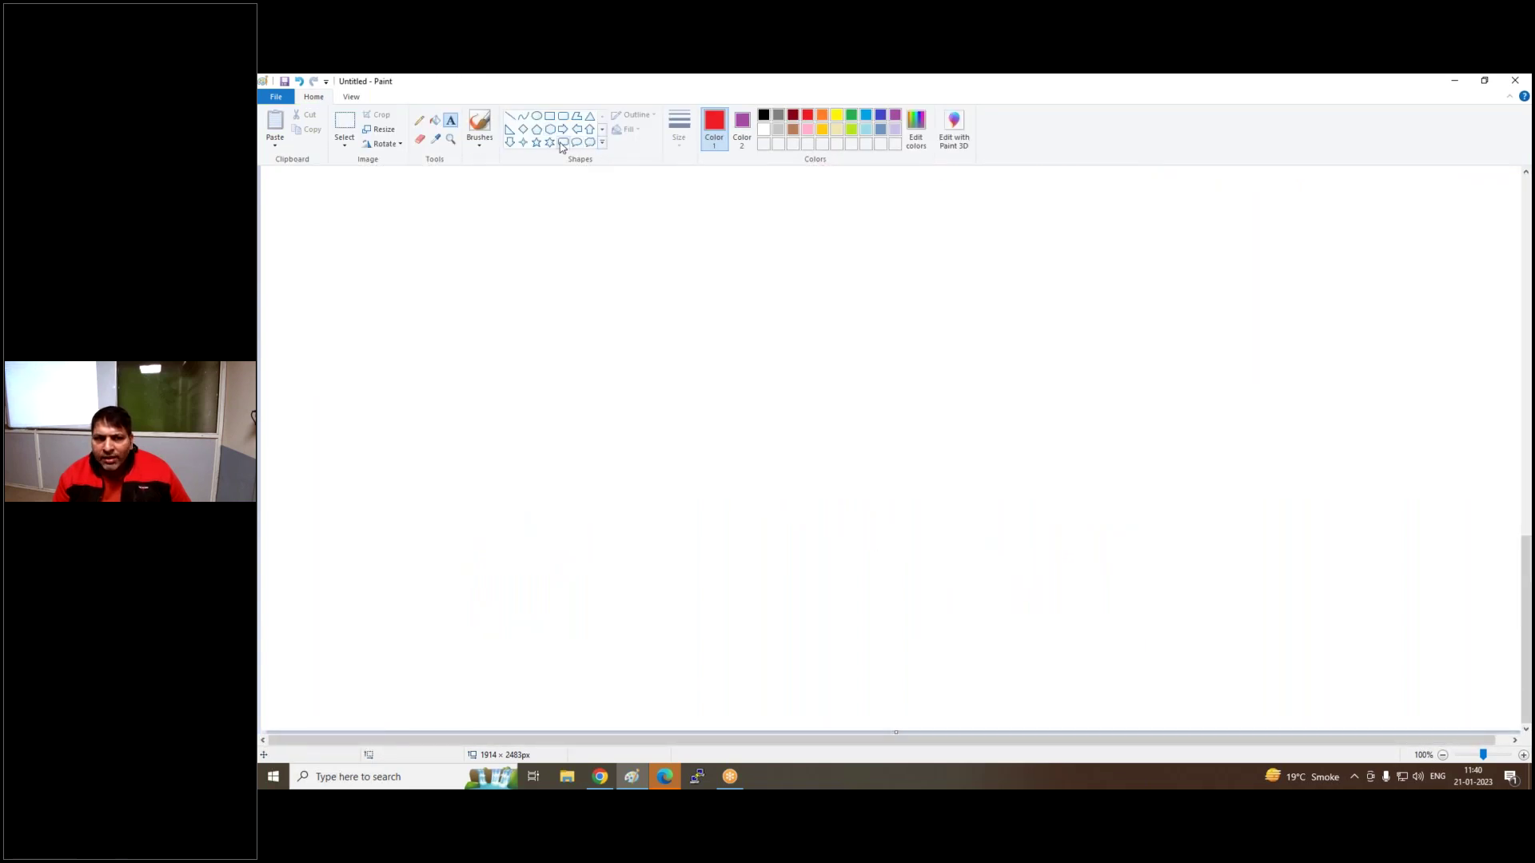
click(523, 128)
drag(453, 275, 539, 403)
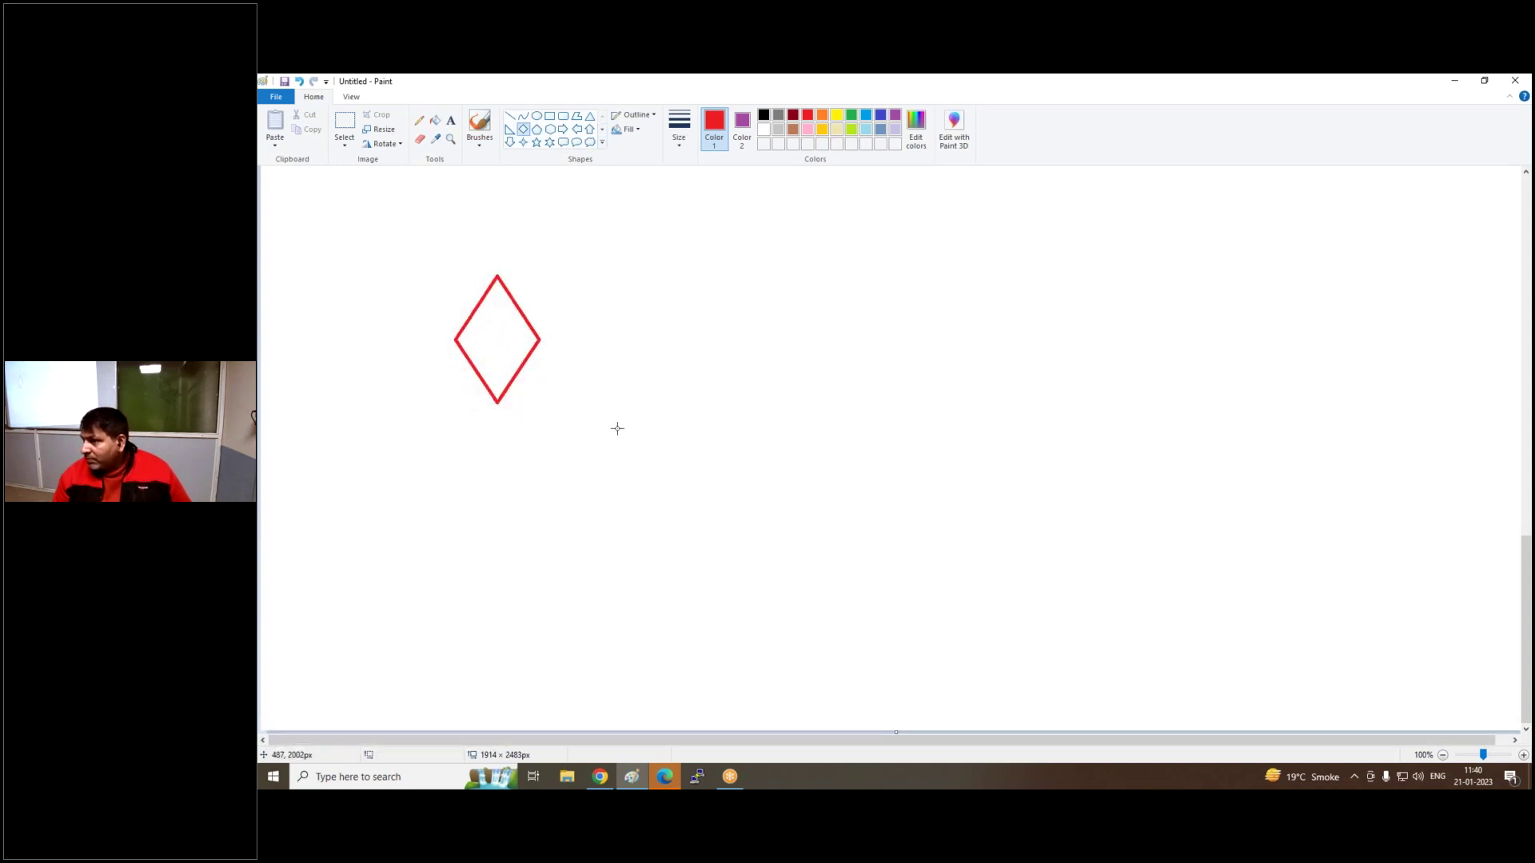
Draw a cloud callout about 67 × 75 px up and left of the diamond and connect them with a straight line
click(590, 143)
drag(339, 199, 386, 250)
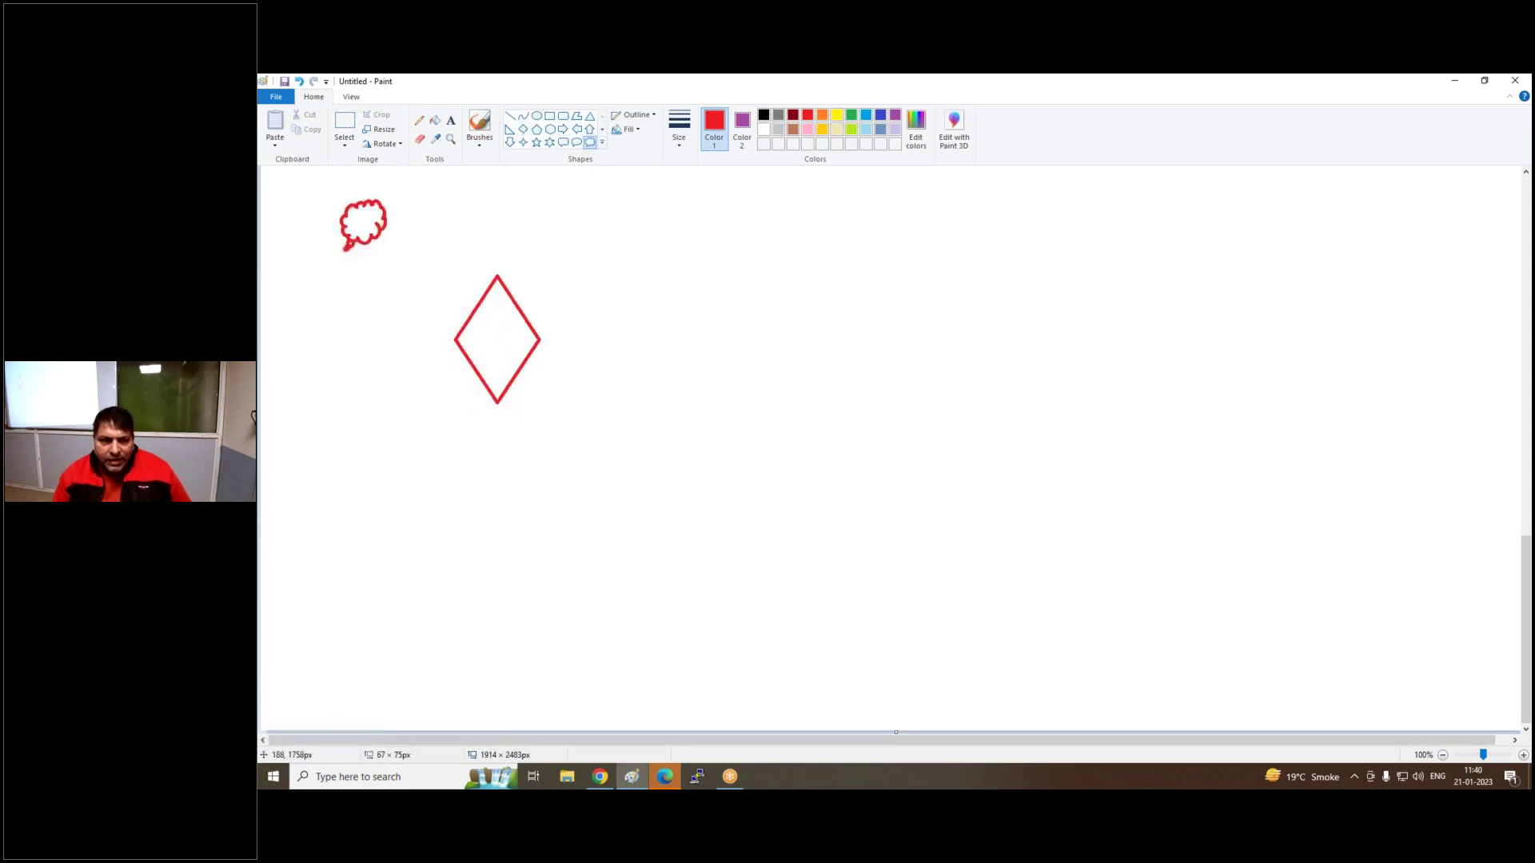
click(510, 116)
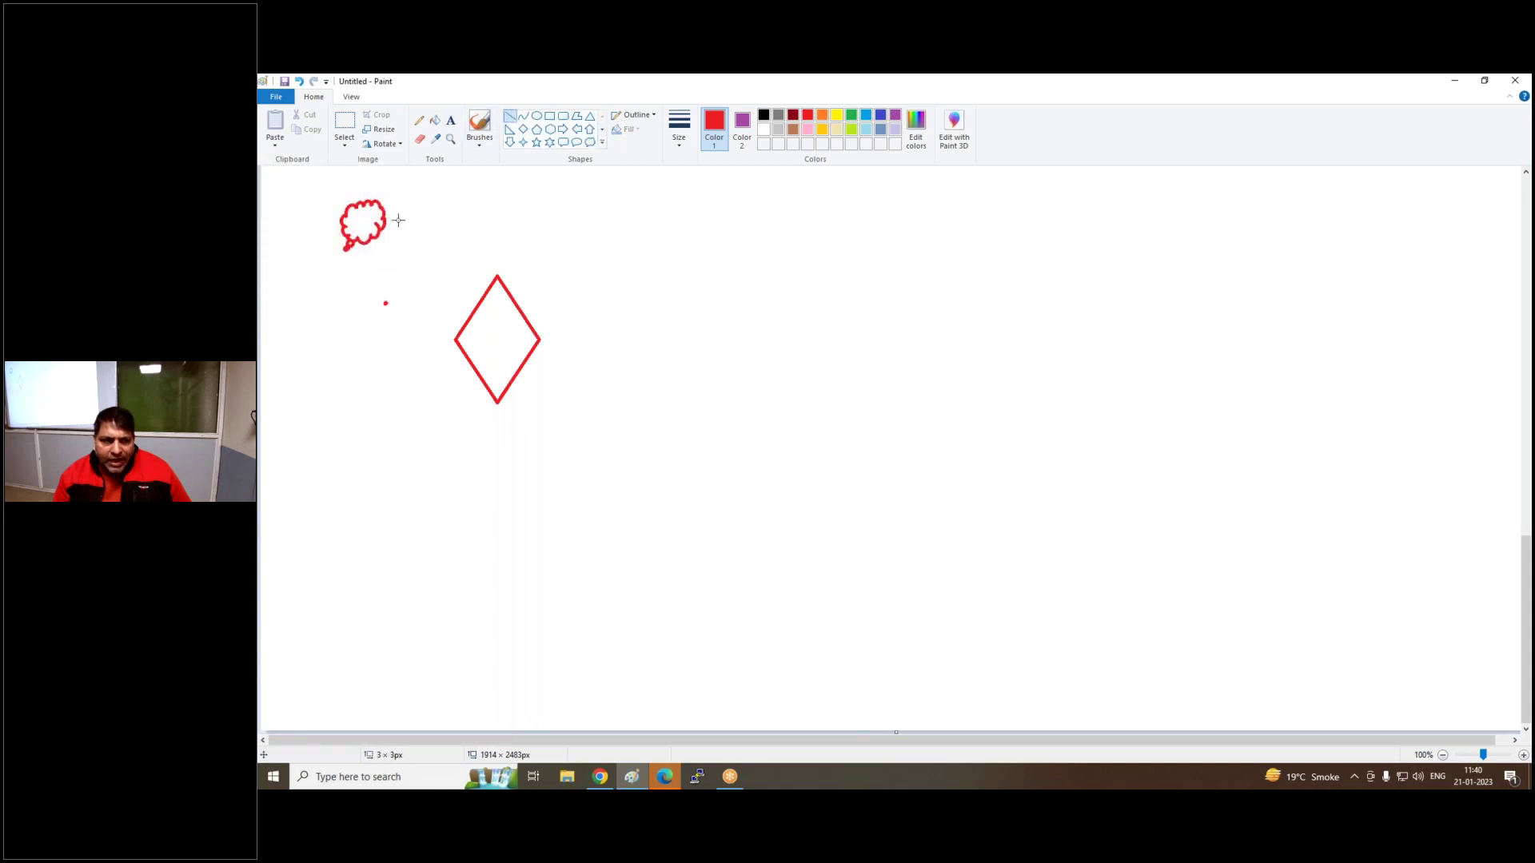
drag(372, 237, 459, 328)
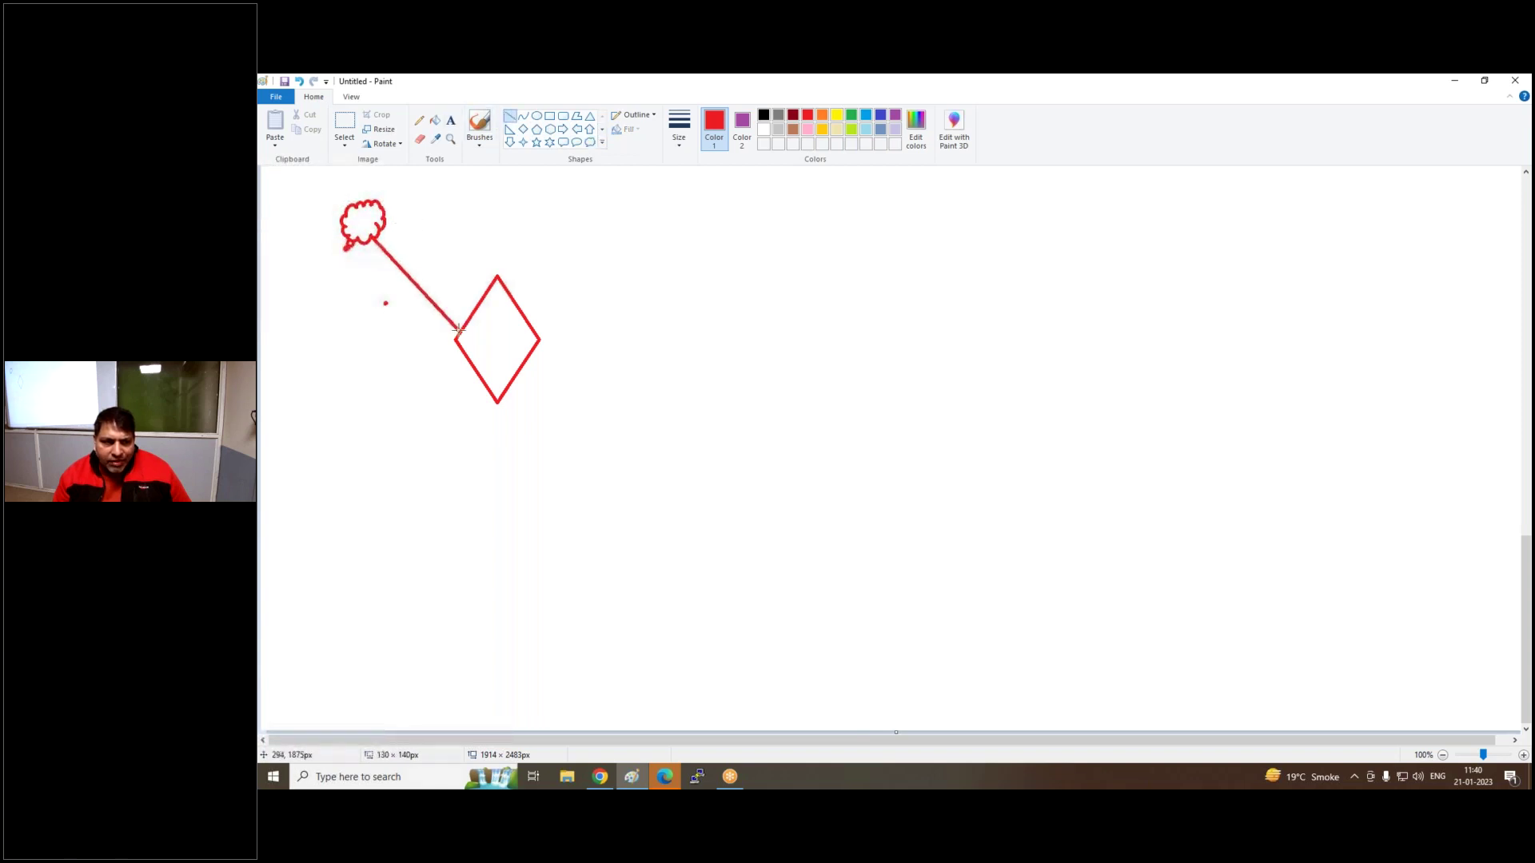
Label the red diamond Wifi
click(452, 122)
click(467, 322)
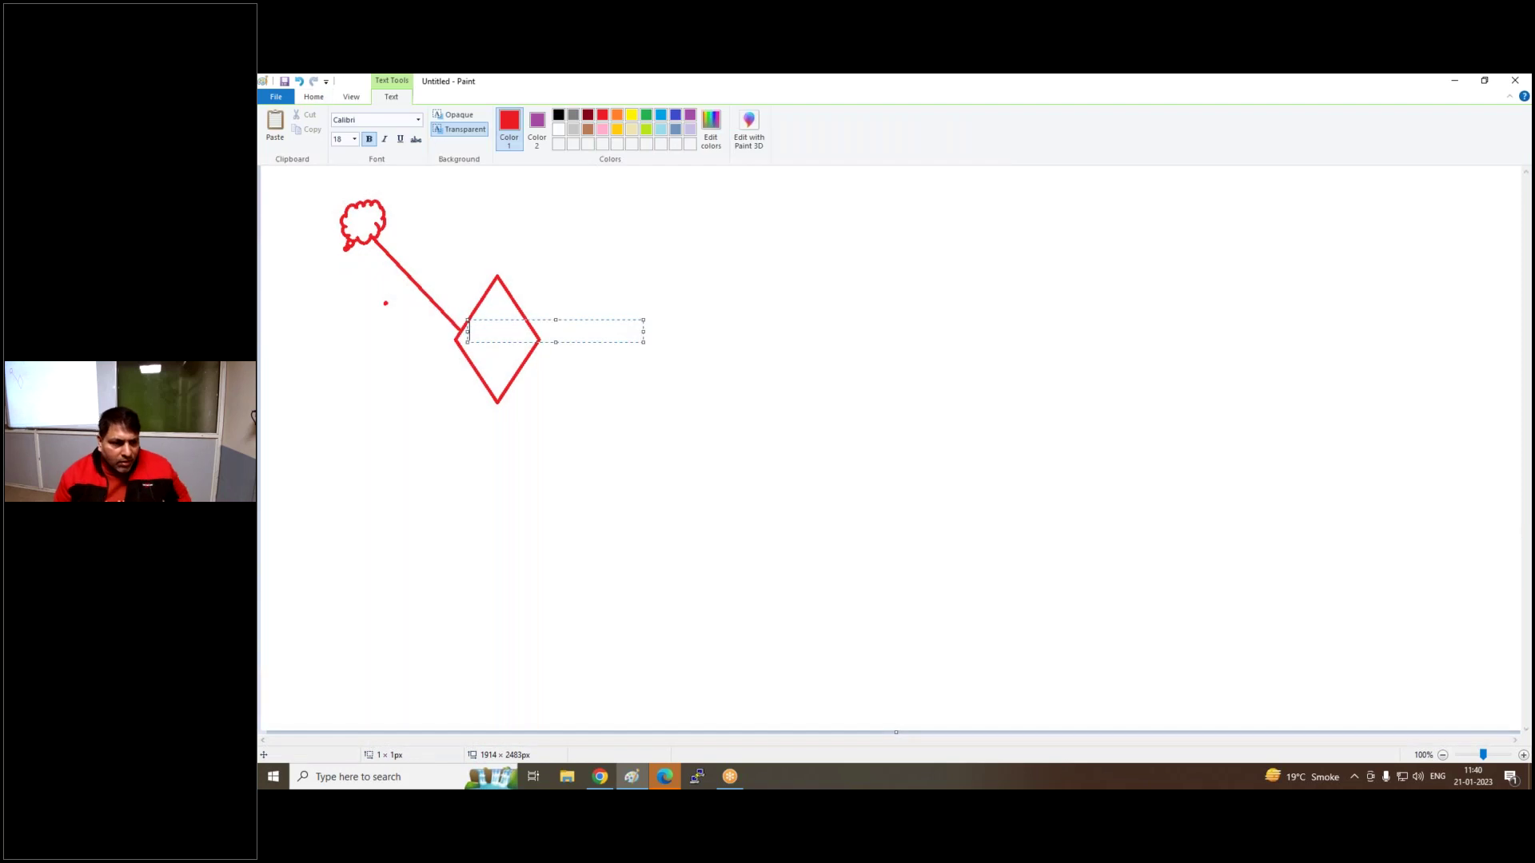
text(Wofi)
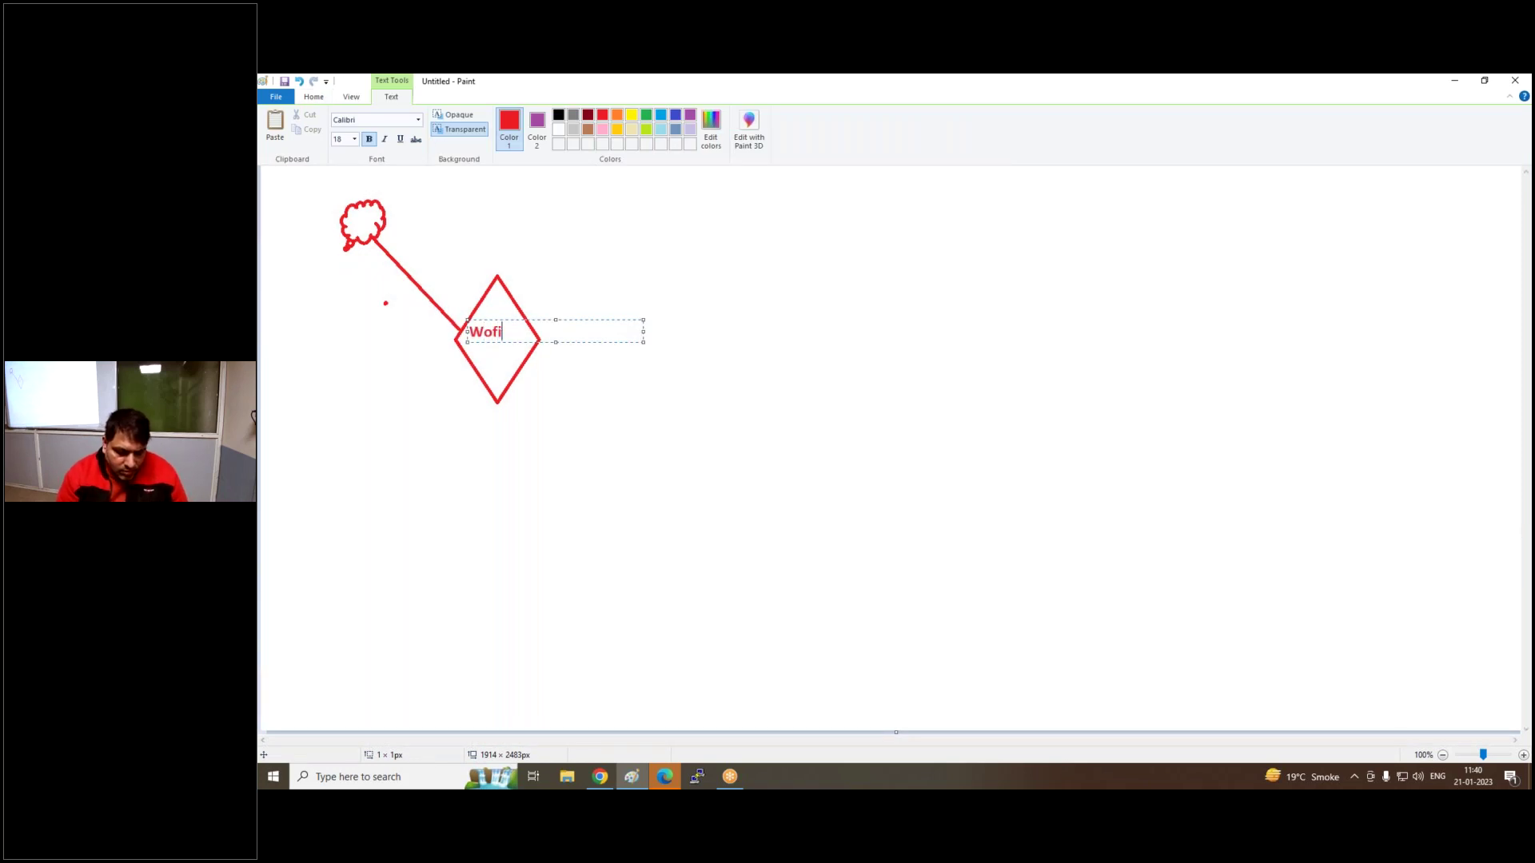
key(BackSpace)
key(BackSpace)
key(BackSpace)
text(ifi)
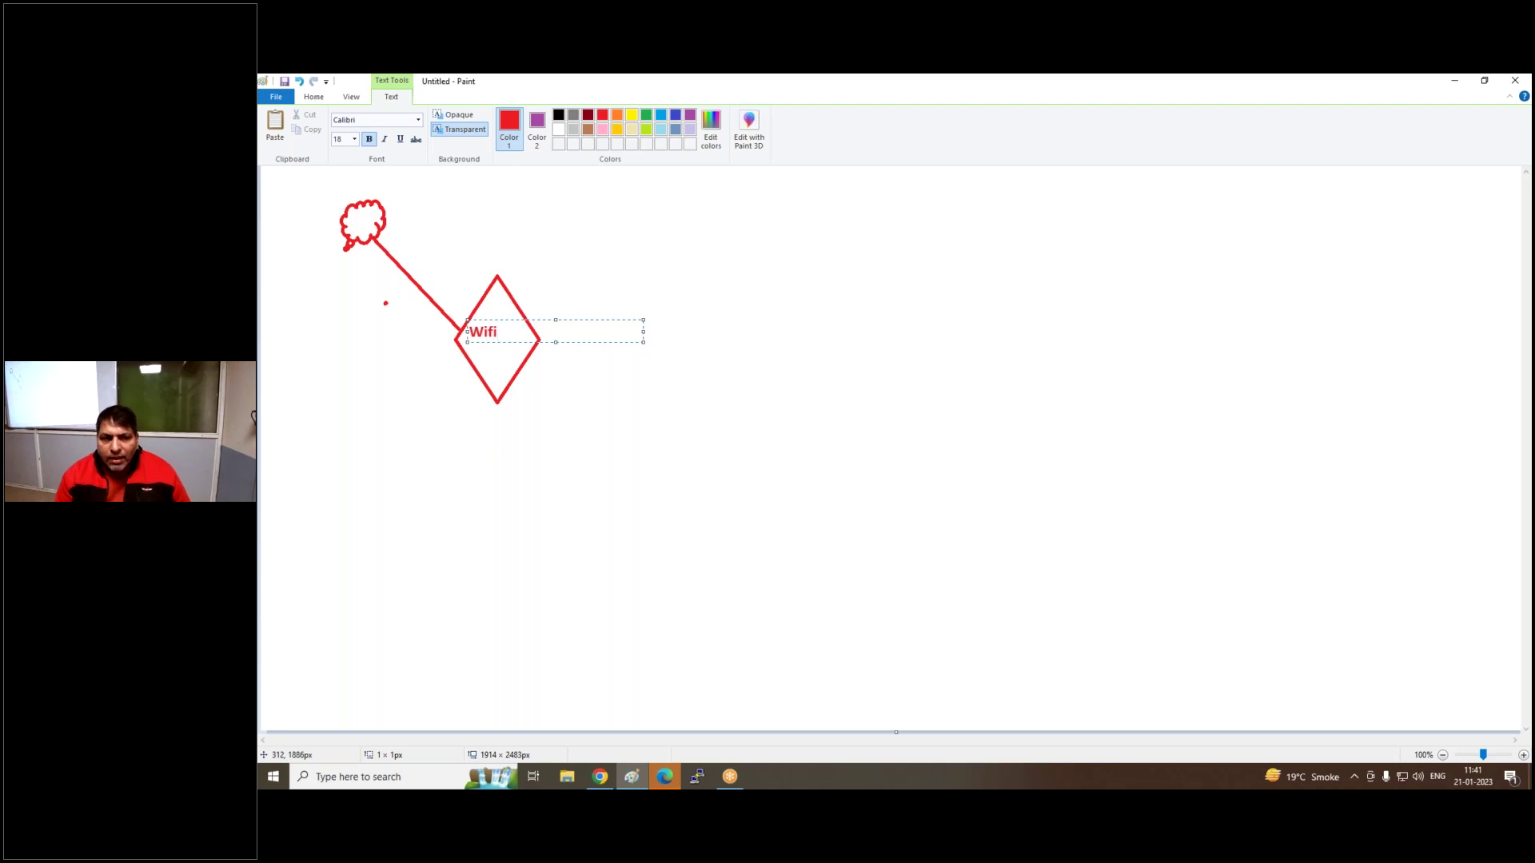
Draw three narrow rounded rectangular callouts stacked vertically to the right of the Wifi diamond
click(651, 199)
mouse_move(710, 227)
mouse_down()
mouse_move(751, 315)
mouse_move(743, 460)
mouse_move(757, 442)
mouse_move(722, 613)
mouse_move(756, 586)
mouse_up()
click(896, 492)
Connect the Wifi diamond to each of the three callouts with straight red lines
click(510, 116)
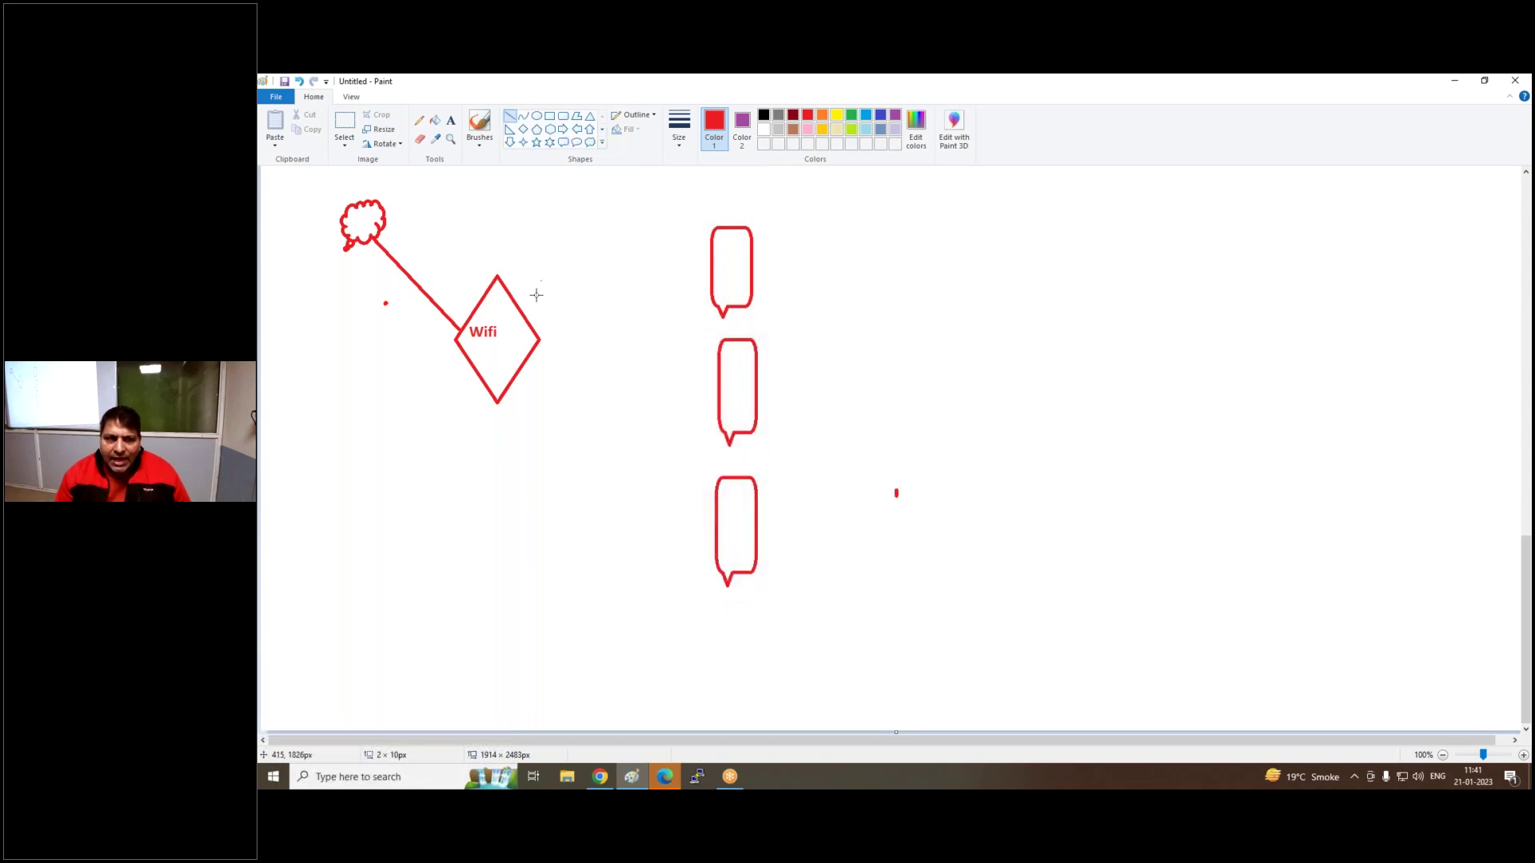
drag(520, 310, 710, 262)
drag(528, 360, 719, 412)
mouse_move(506, 390)
mouse_down()
mouse_move(568, 449)
mouse_move(716, 534)
mouse_up()
Add a two-line red text label, SSID and password, above the line to the uppermost callout
click(451, 122)
click(579, 209)
text(SS)
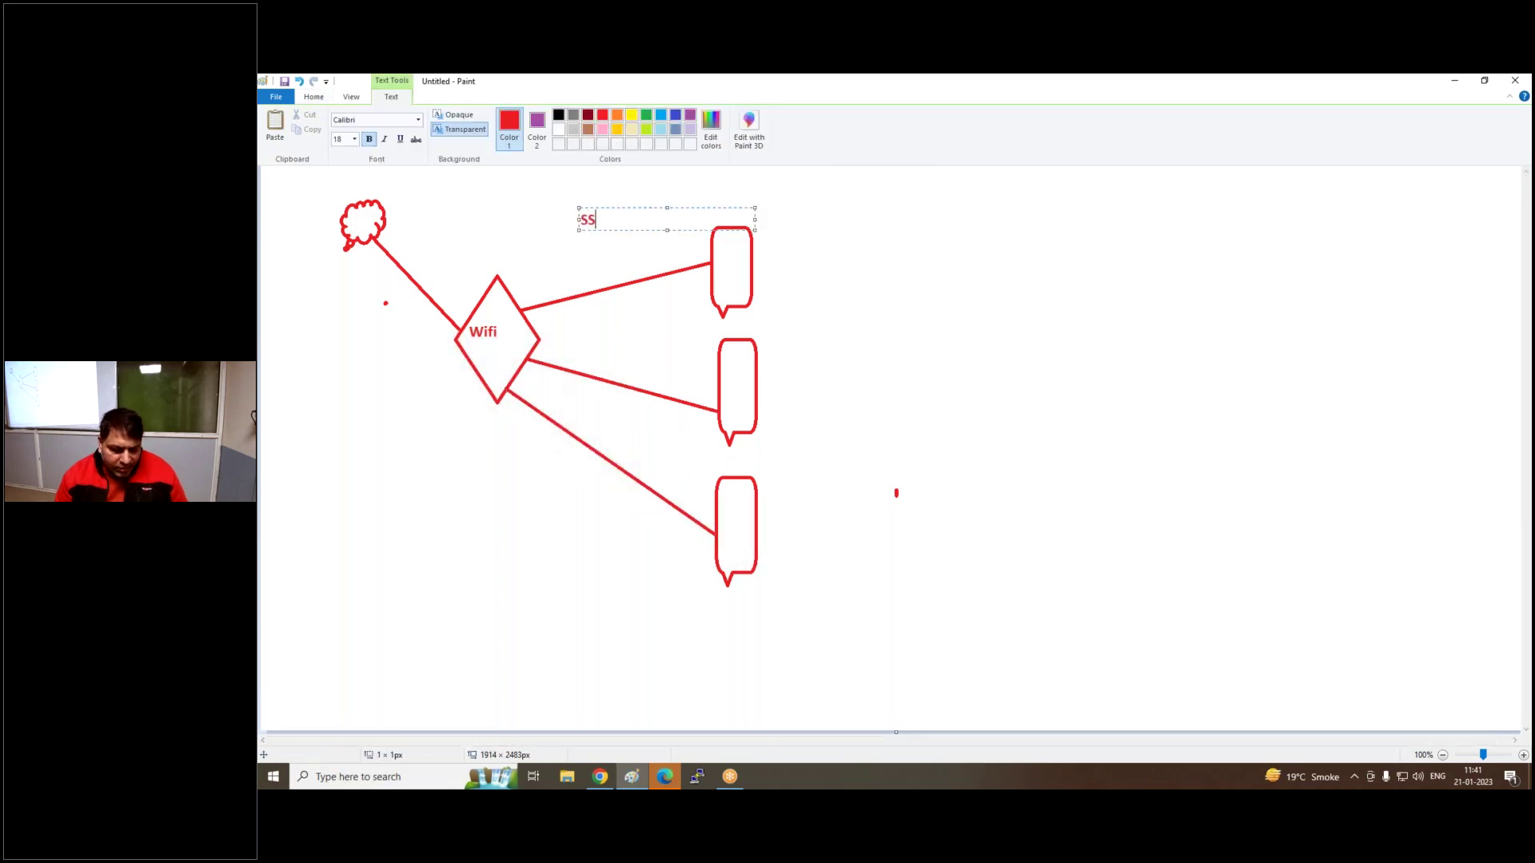
text(ID)
key(Return)
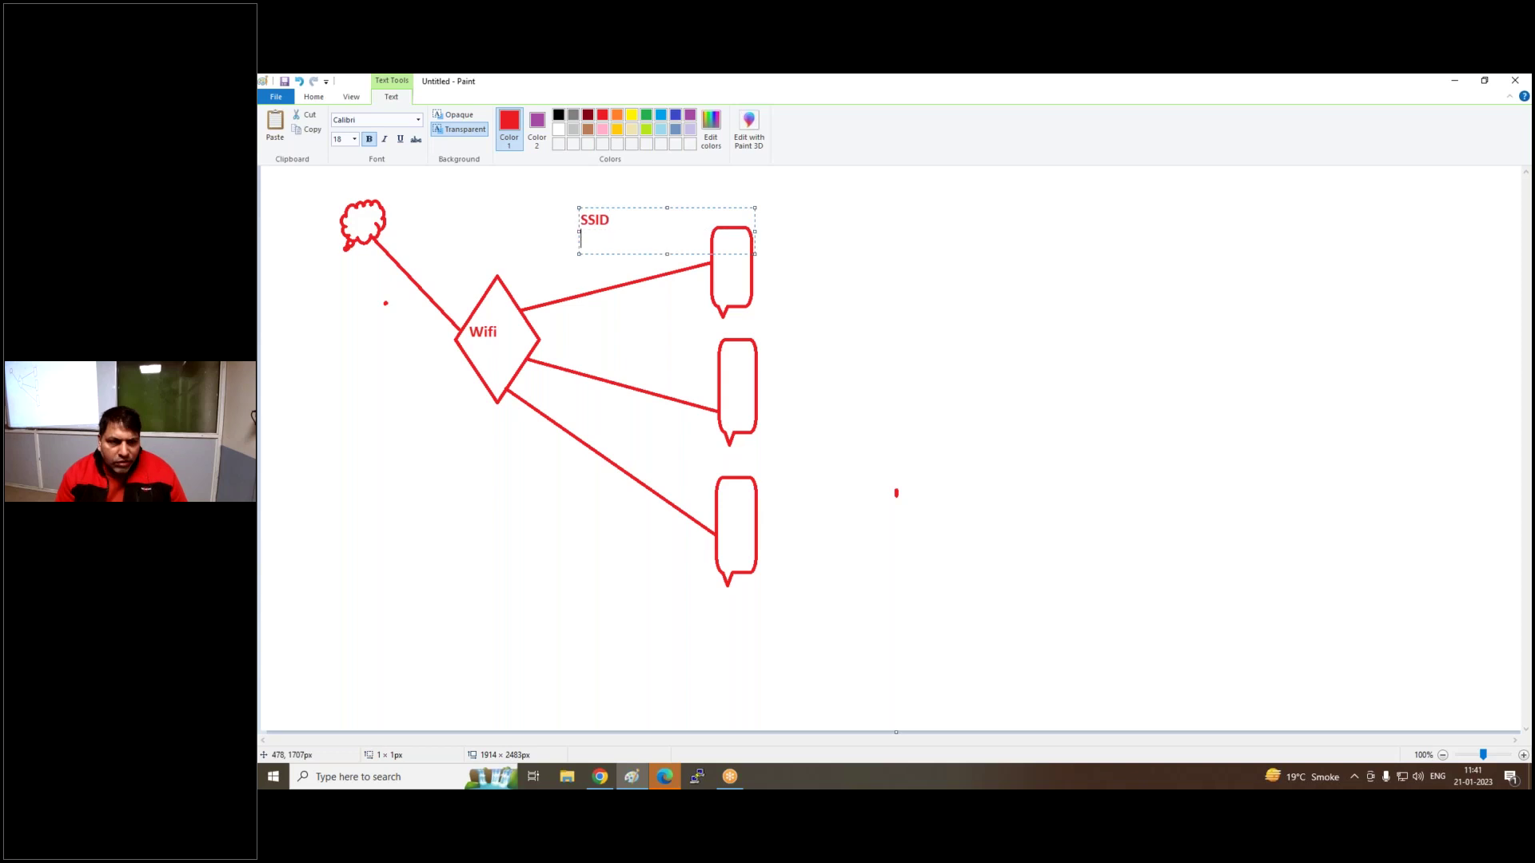
text(password)
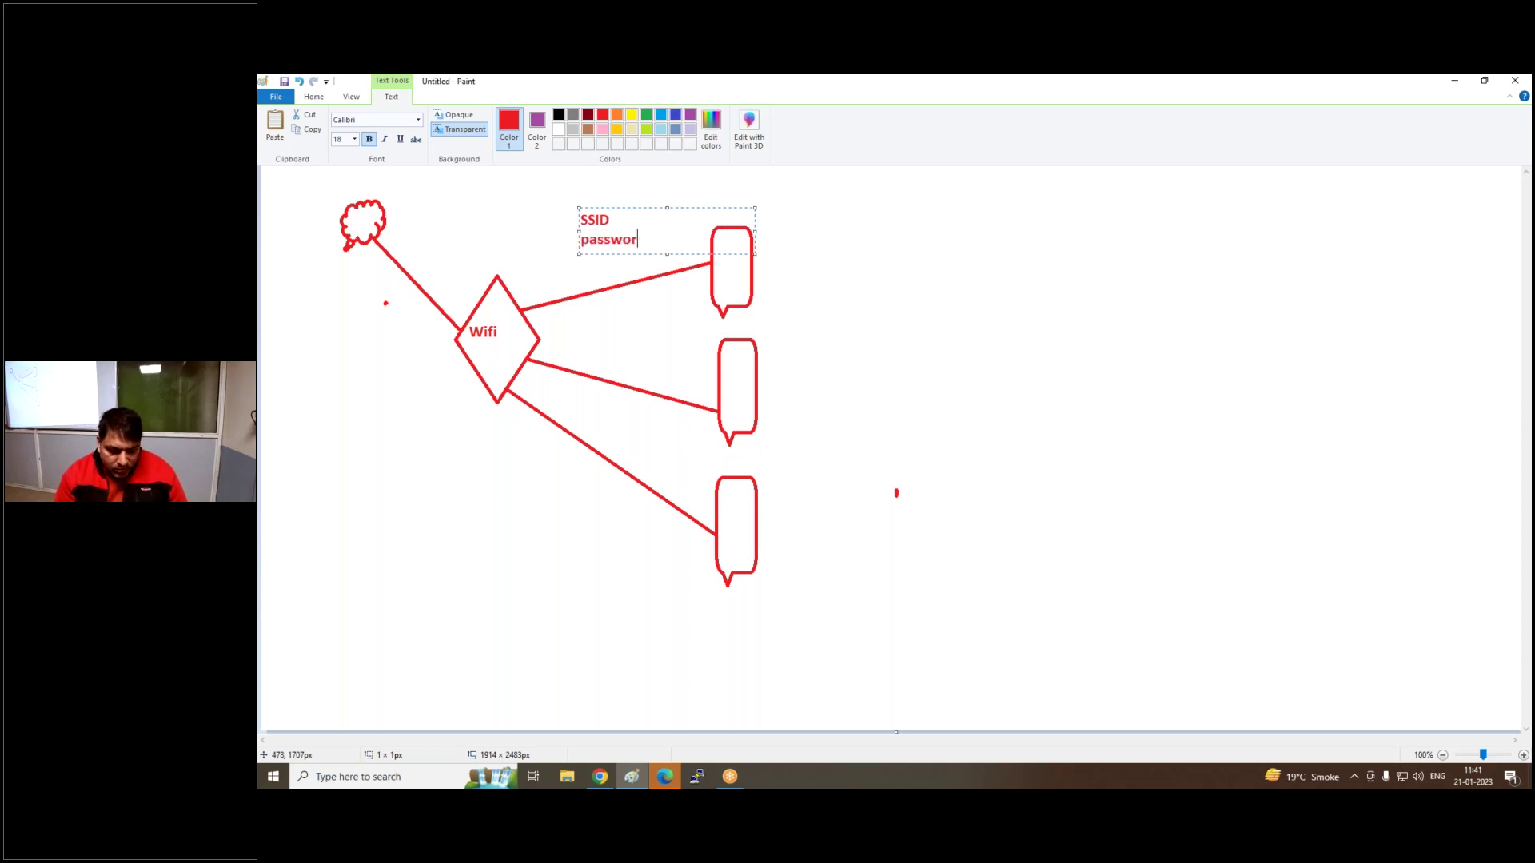
click(606, 315)
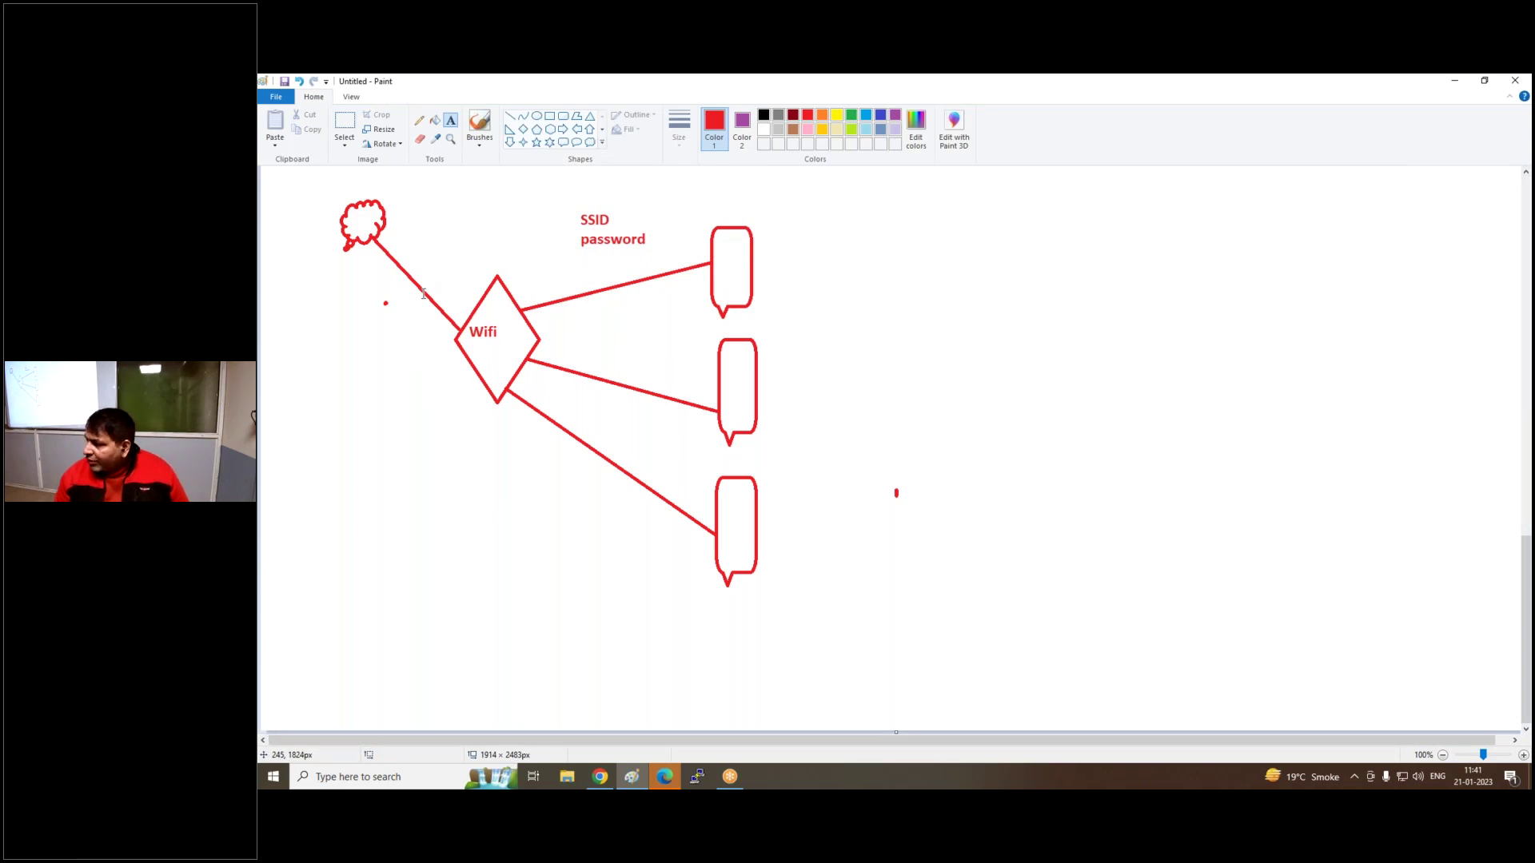
Draw a tall red rounded rectangle about 79 × 390 px over the Wifi diamond, extending above and below it
click(562, 118)
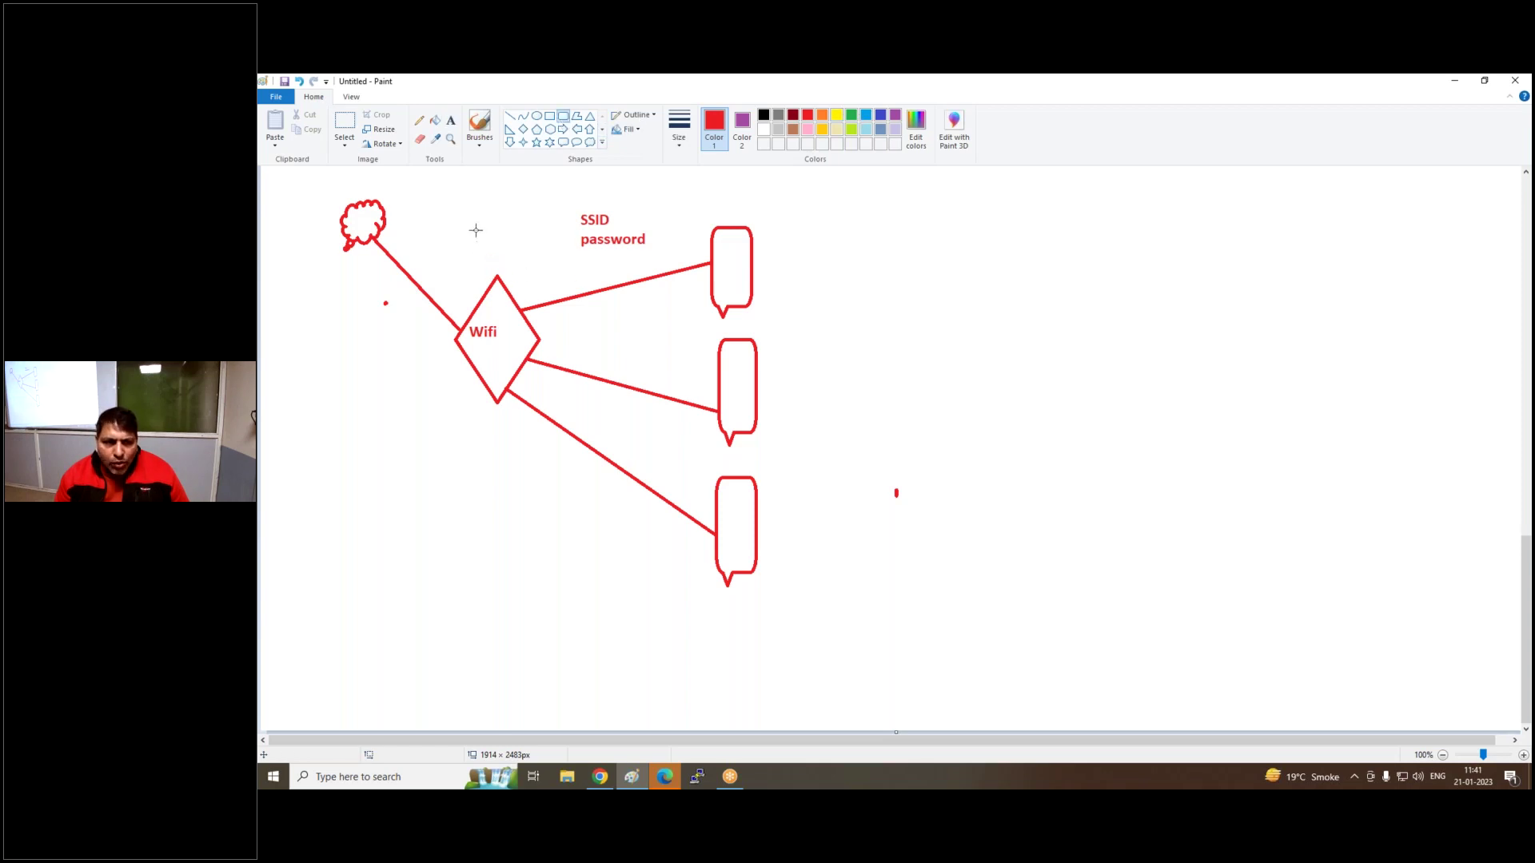
drag(470, 209, 488, 447)
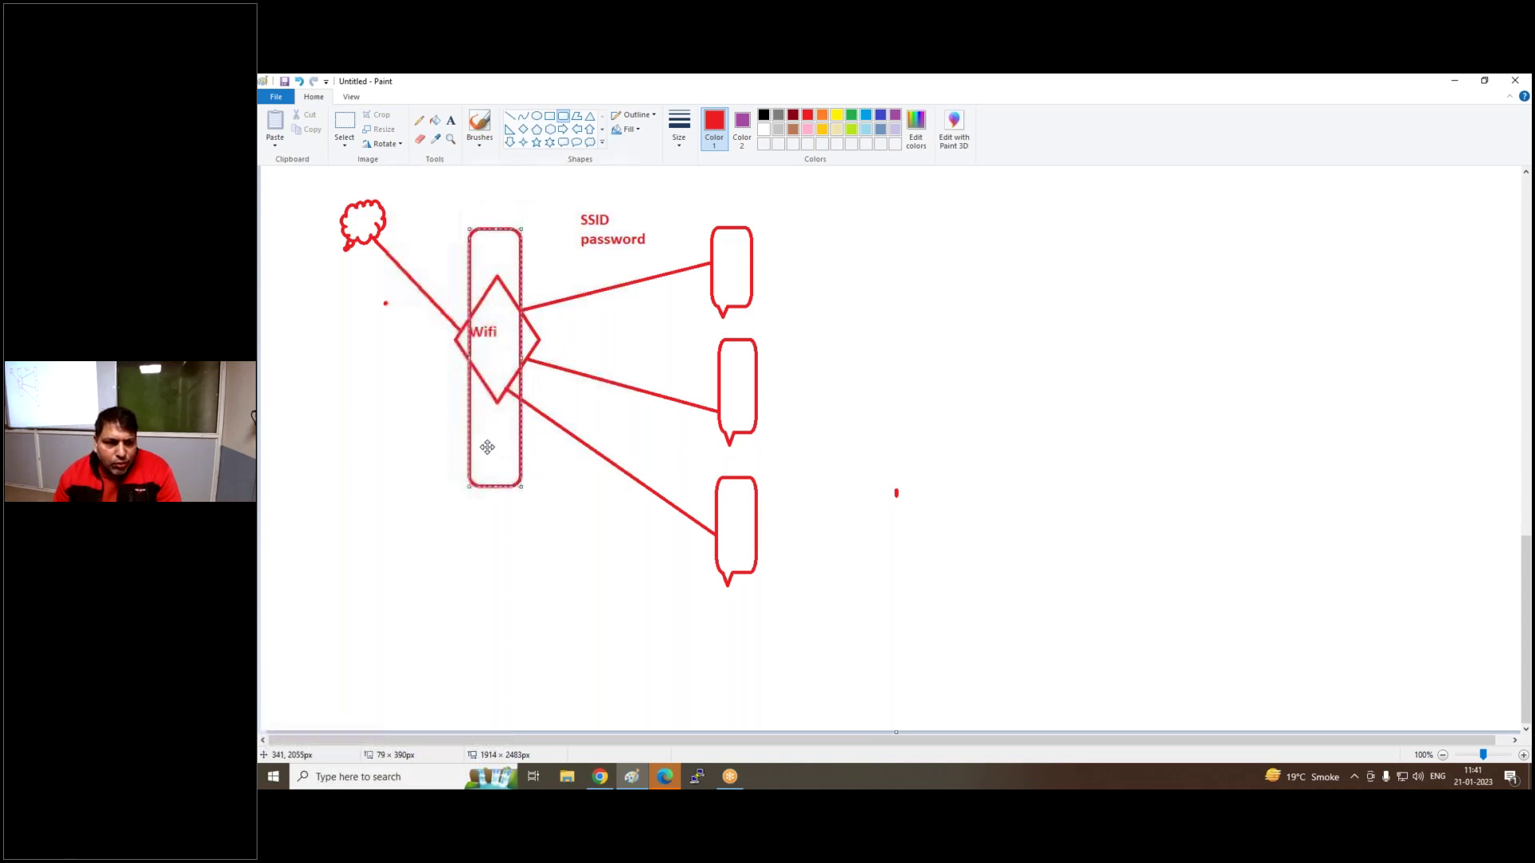
click(604, 538)
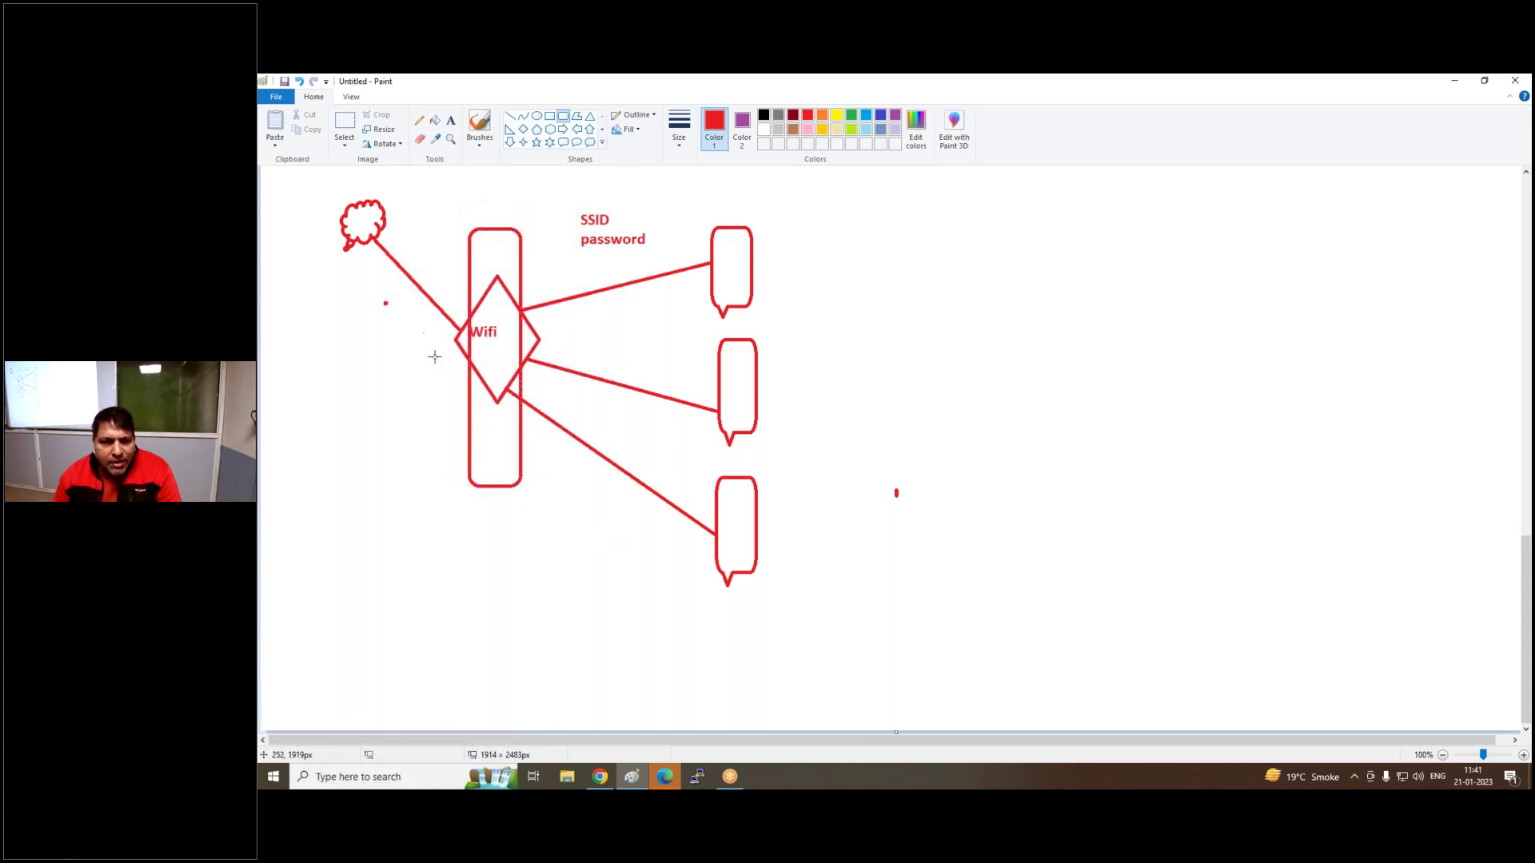
Draw a black right arrow about 76 × 25 px from the right side of the Wifi diamond and label it LAN
click(563, 128)
click(763, 115)
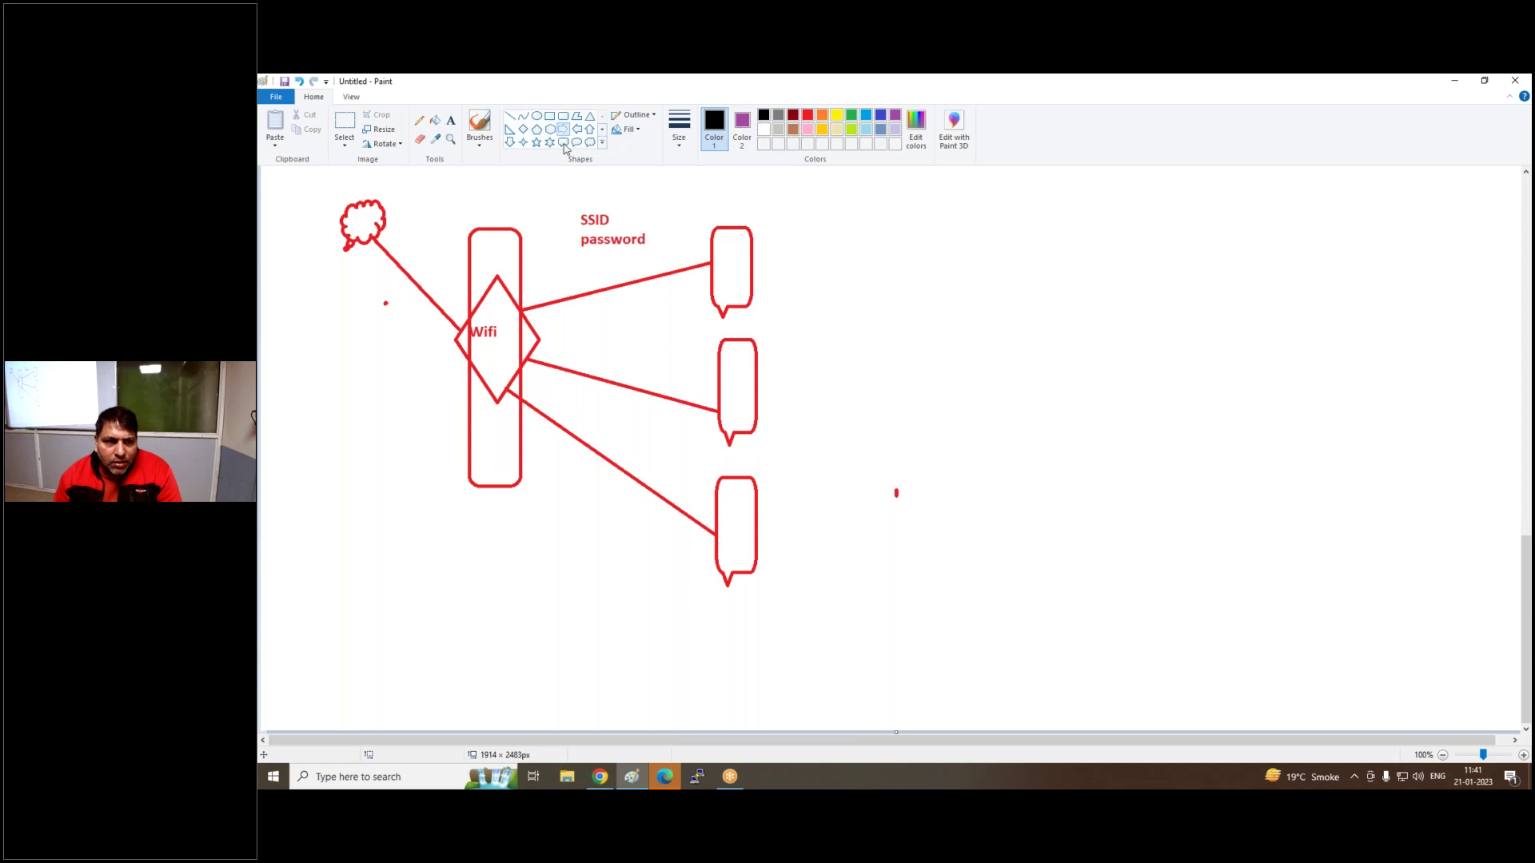
drag(516, 323, 569, 338)
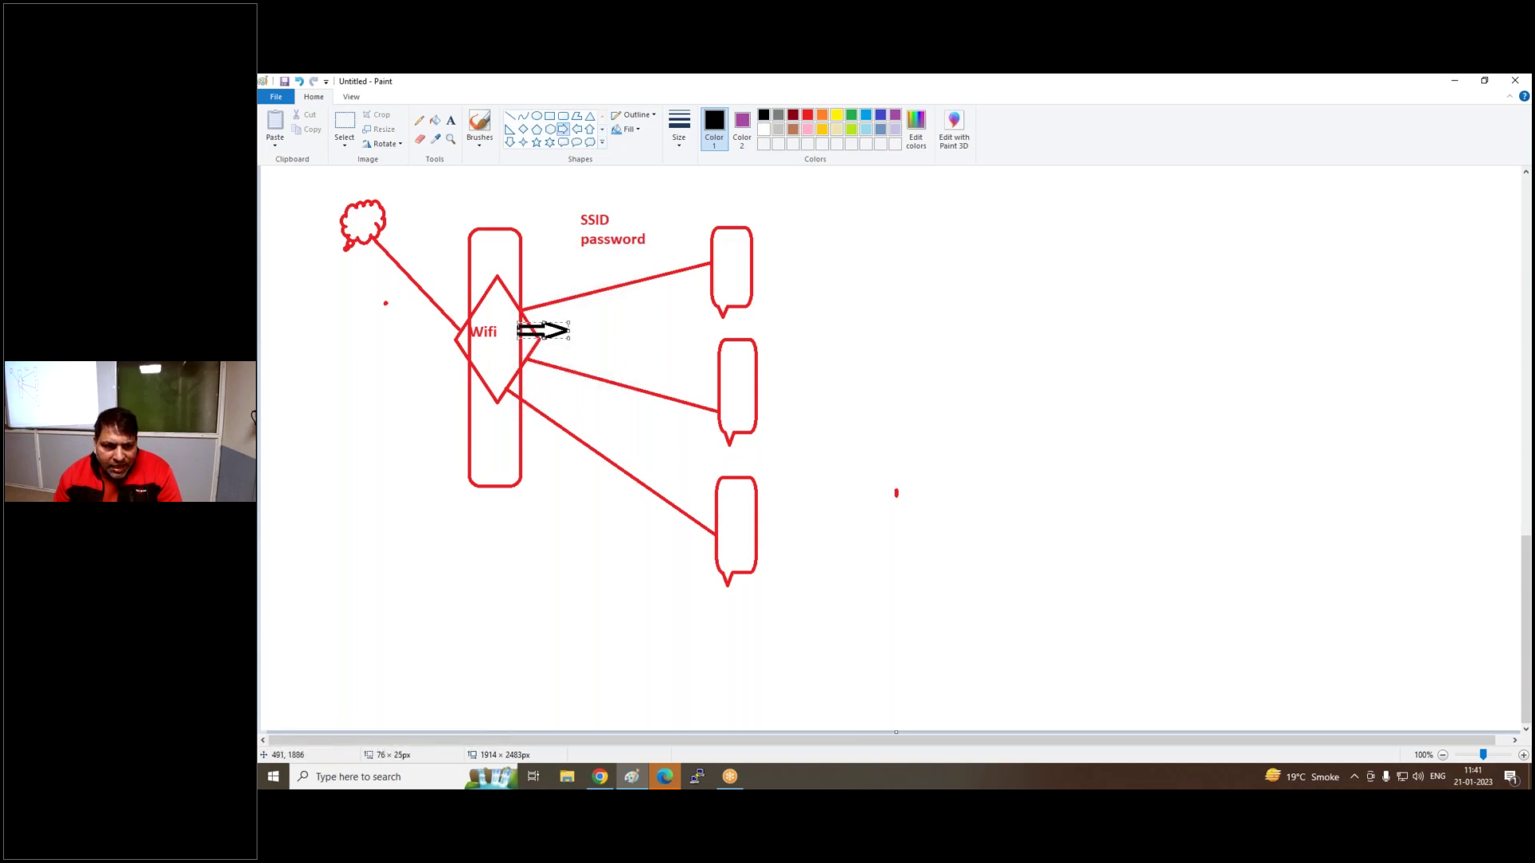
click(450, 120)
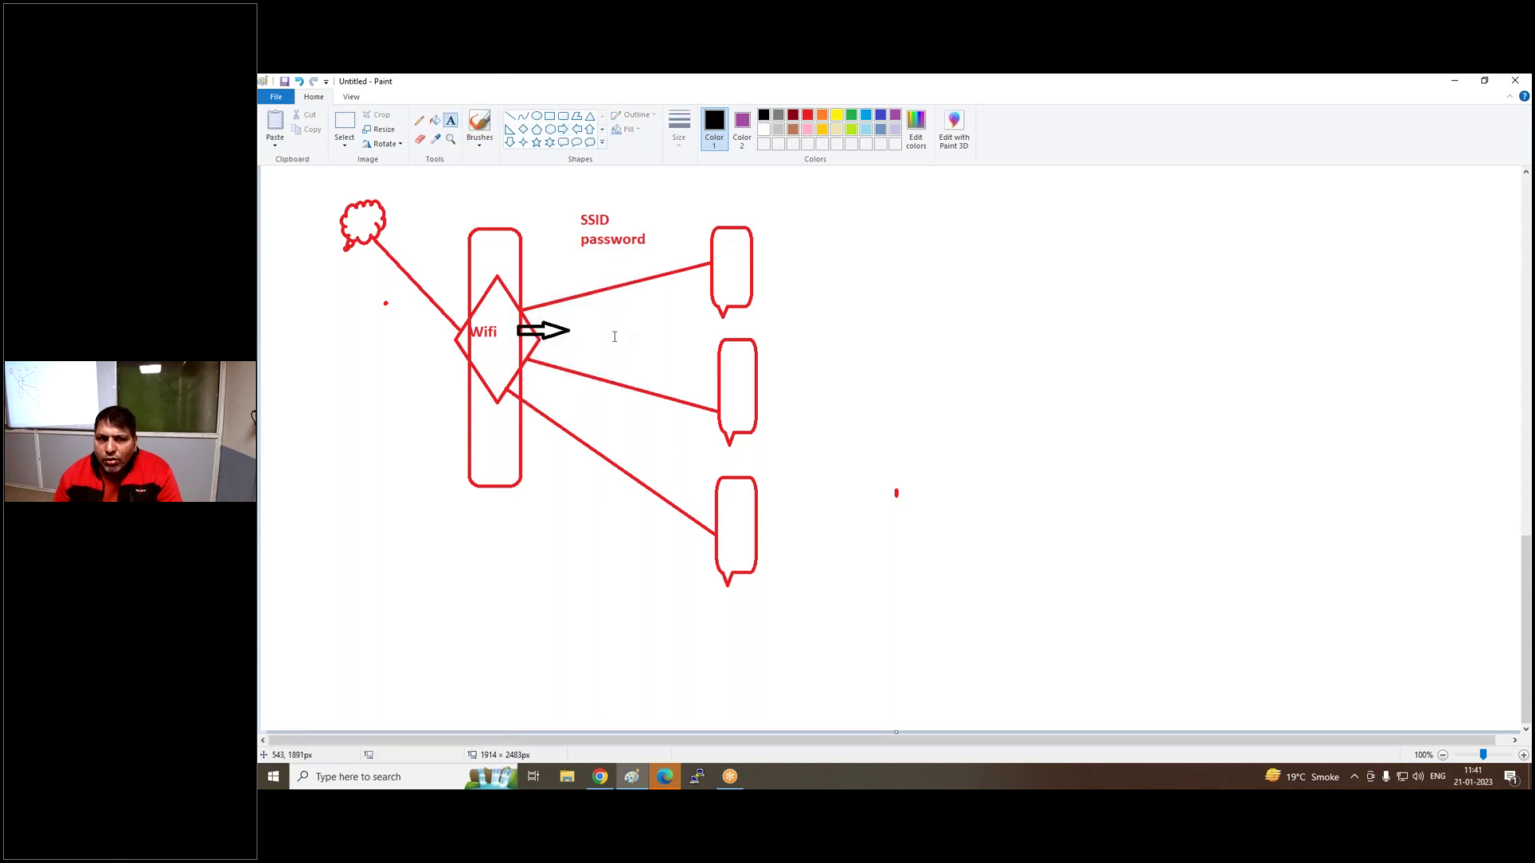
click(575, 327)
text(LAN)
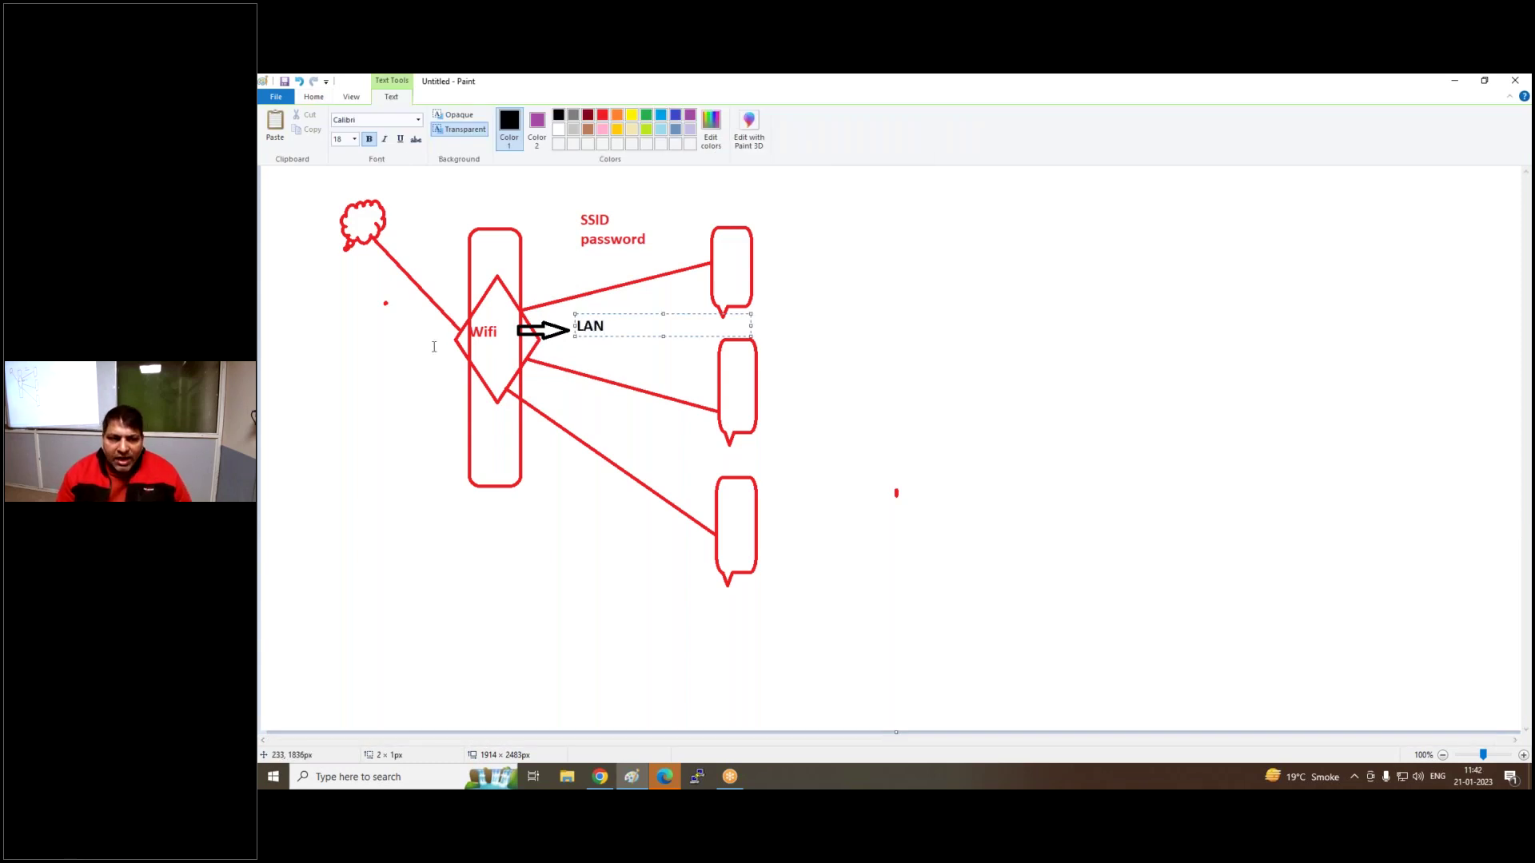
click(359, 331)
Add a black two-line label, WAN and 2.2.2.2, to the left of the Wifi diamond
click(362, 324)
text(WAN)
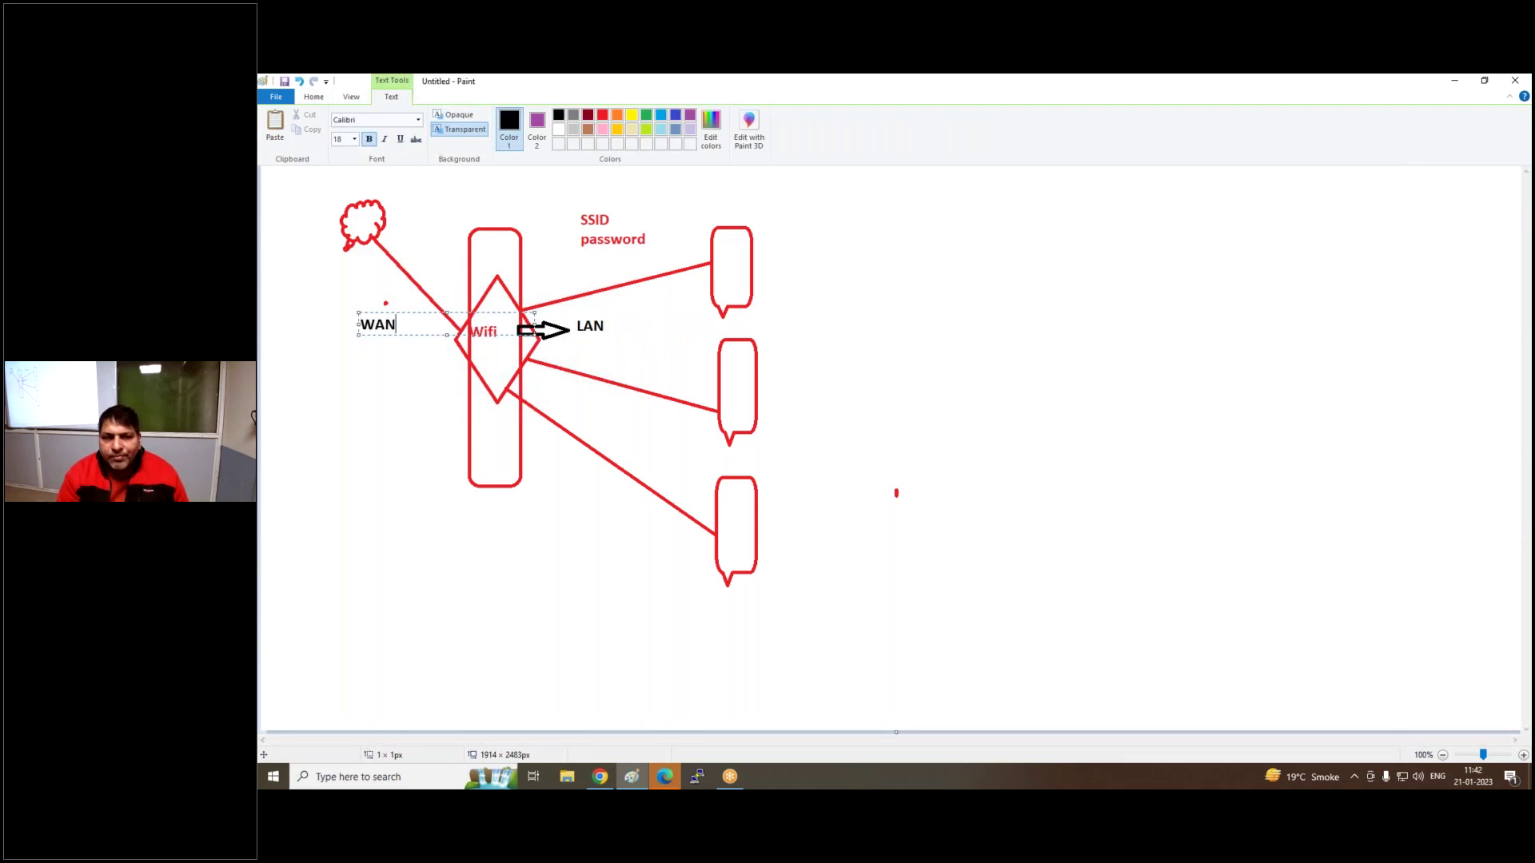
key(Return)
text(2.2.2.2)
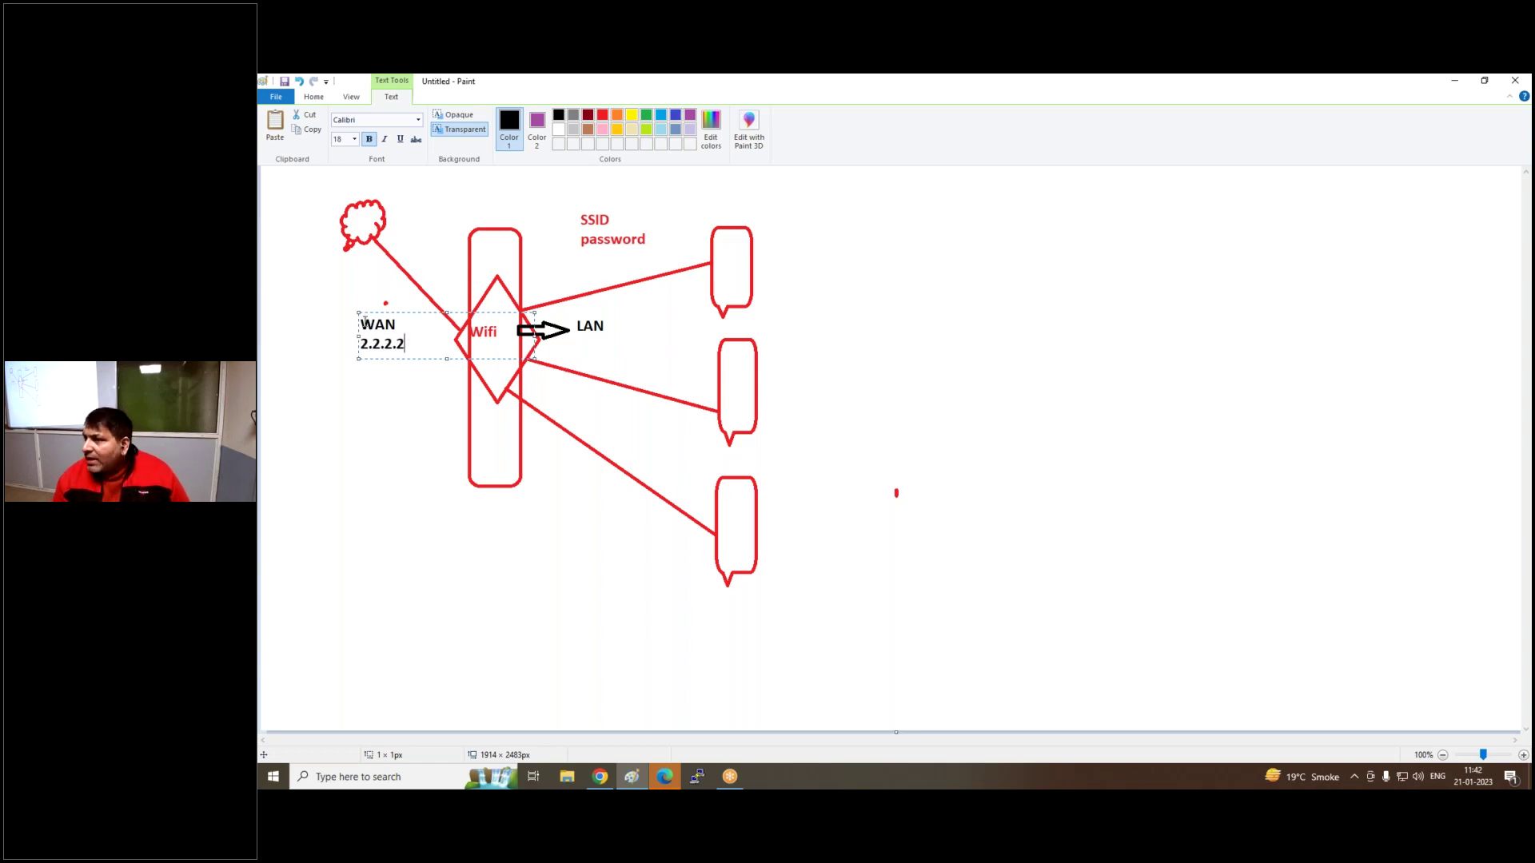
click(991, 363)
Label the uppermost callout with the black text "mypubli ip" and the address 2.2.2.2 on a second line
click(766, 252)
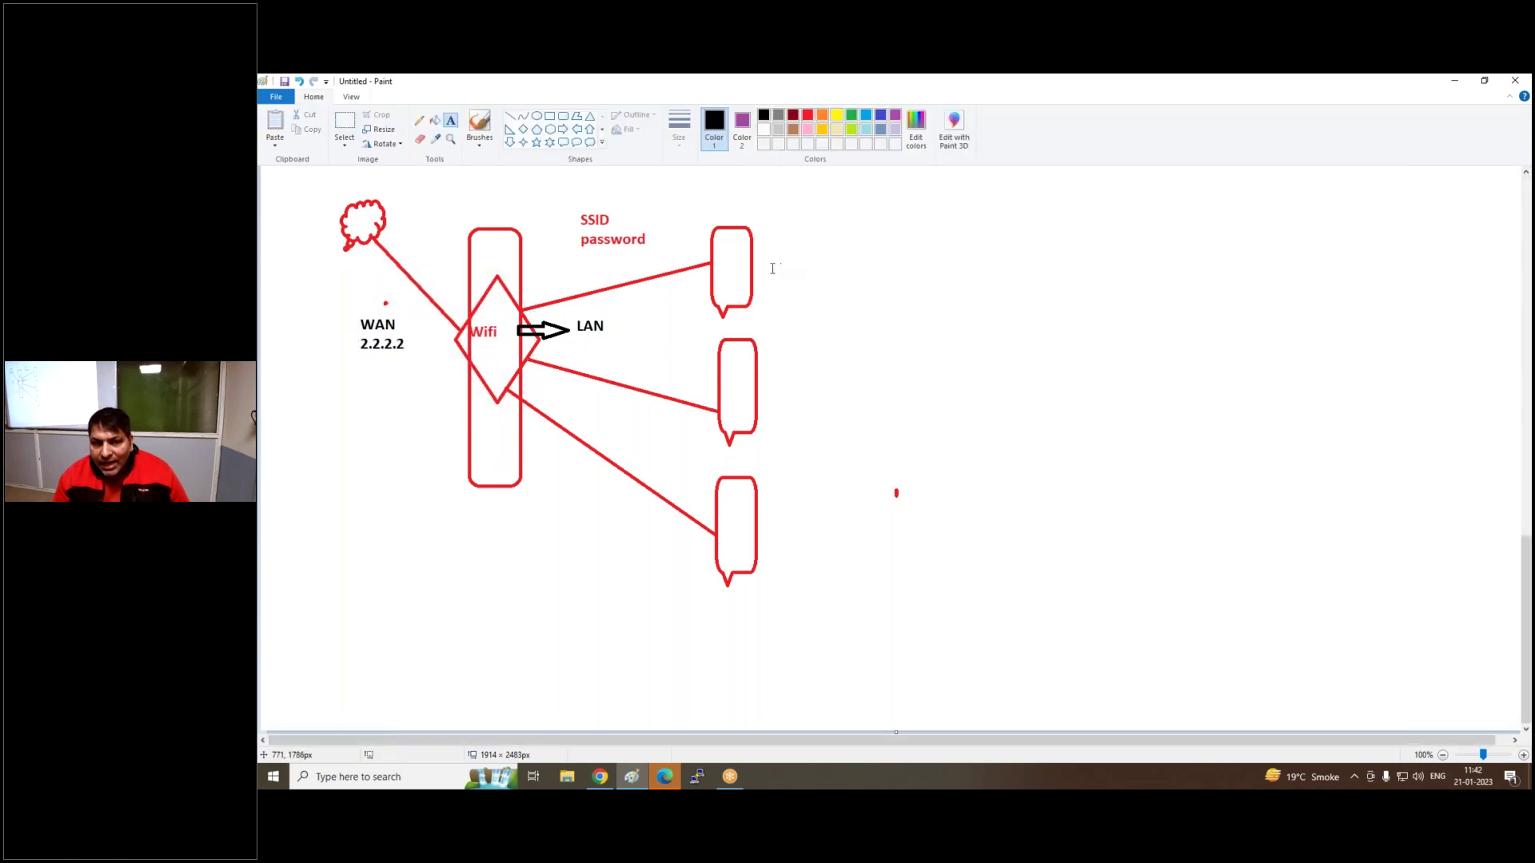
text(m)
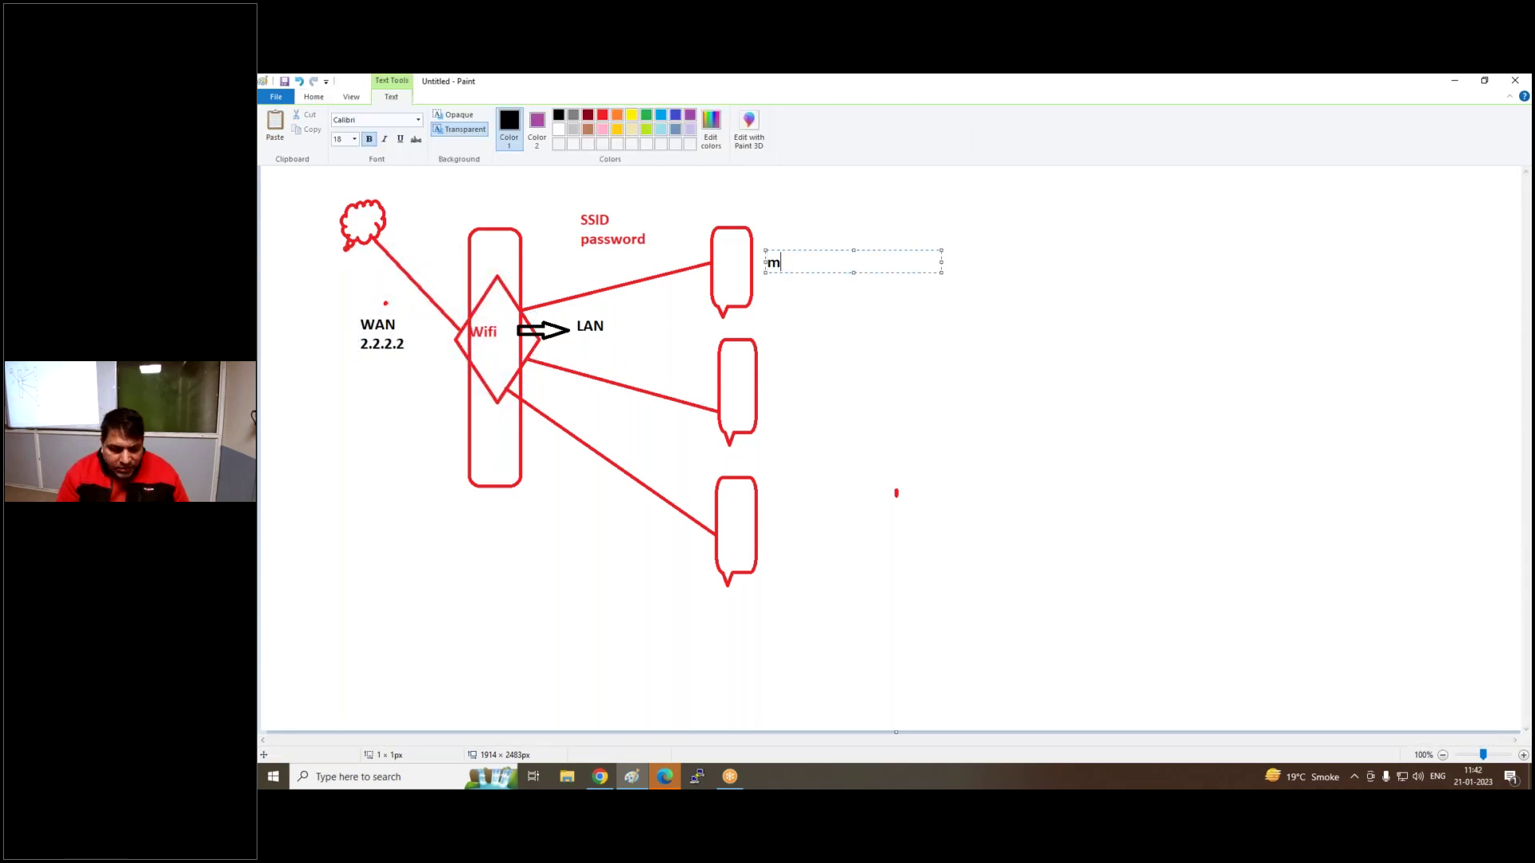
text(ypubli ip)
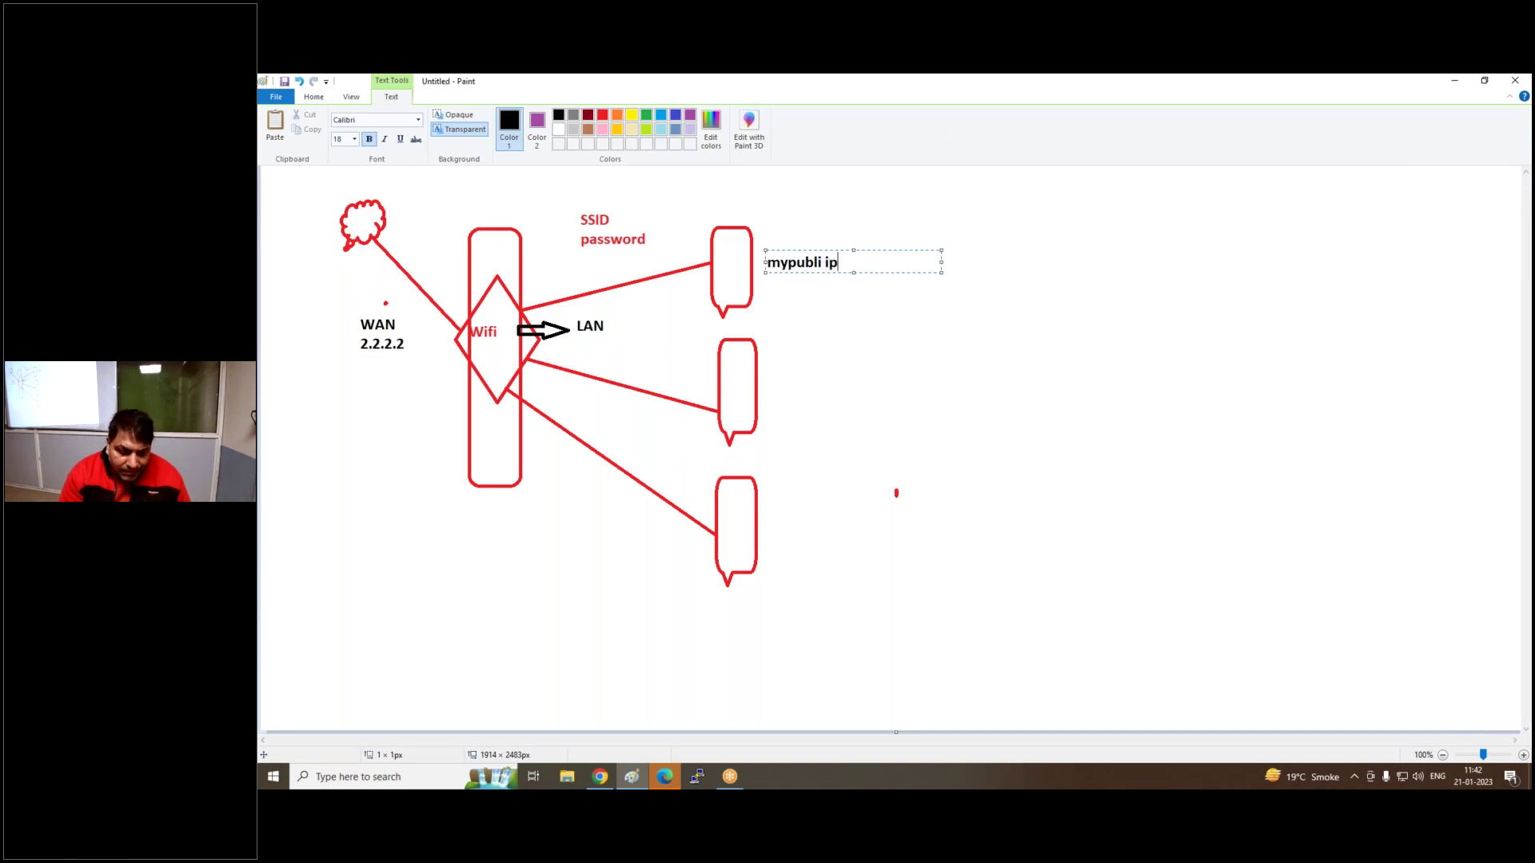
key(ctrl+a)
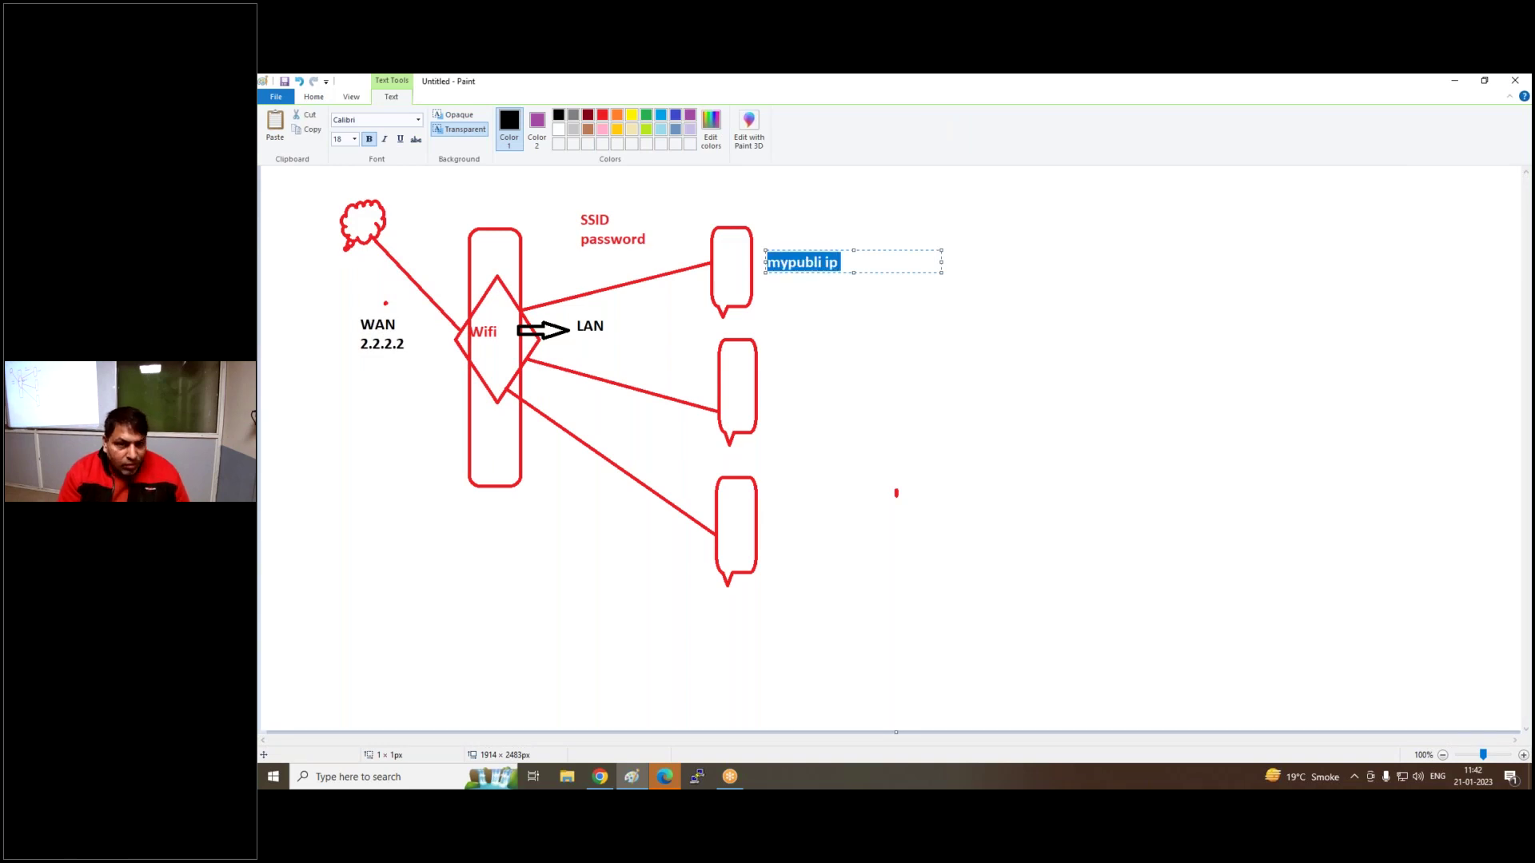
key(Return)
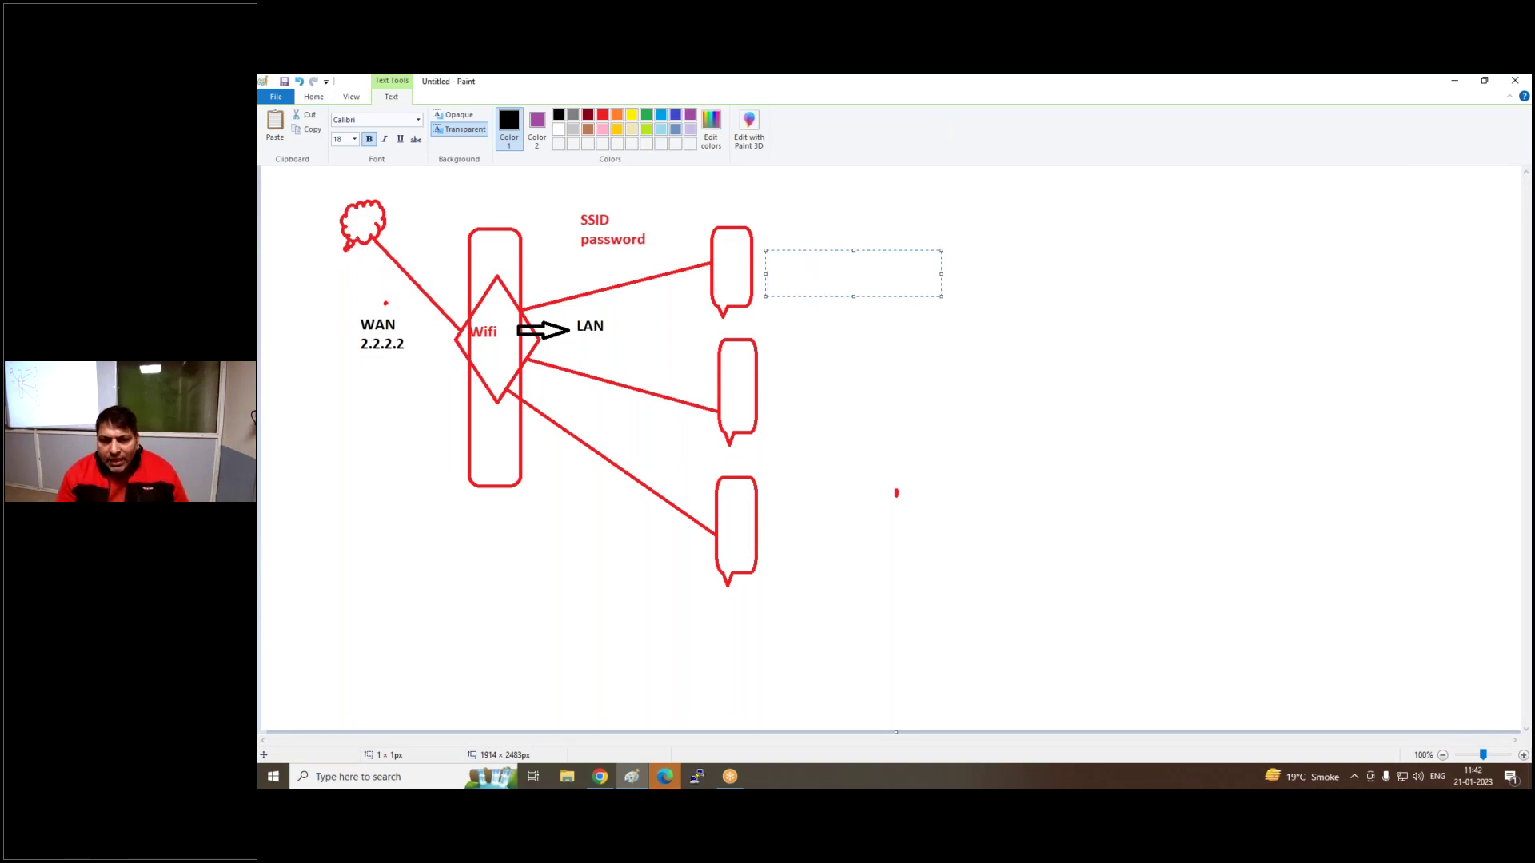
key(ctrl+z)
click(768, 281)
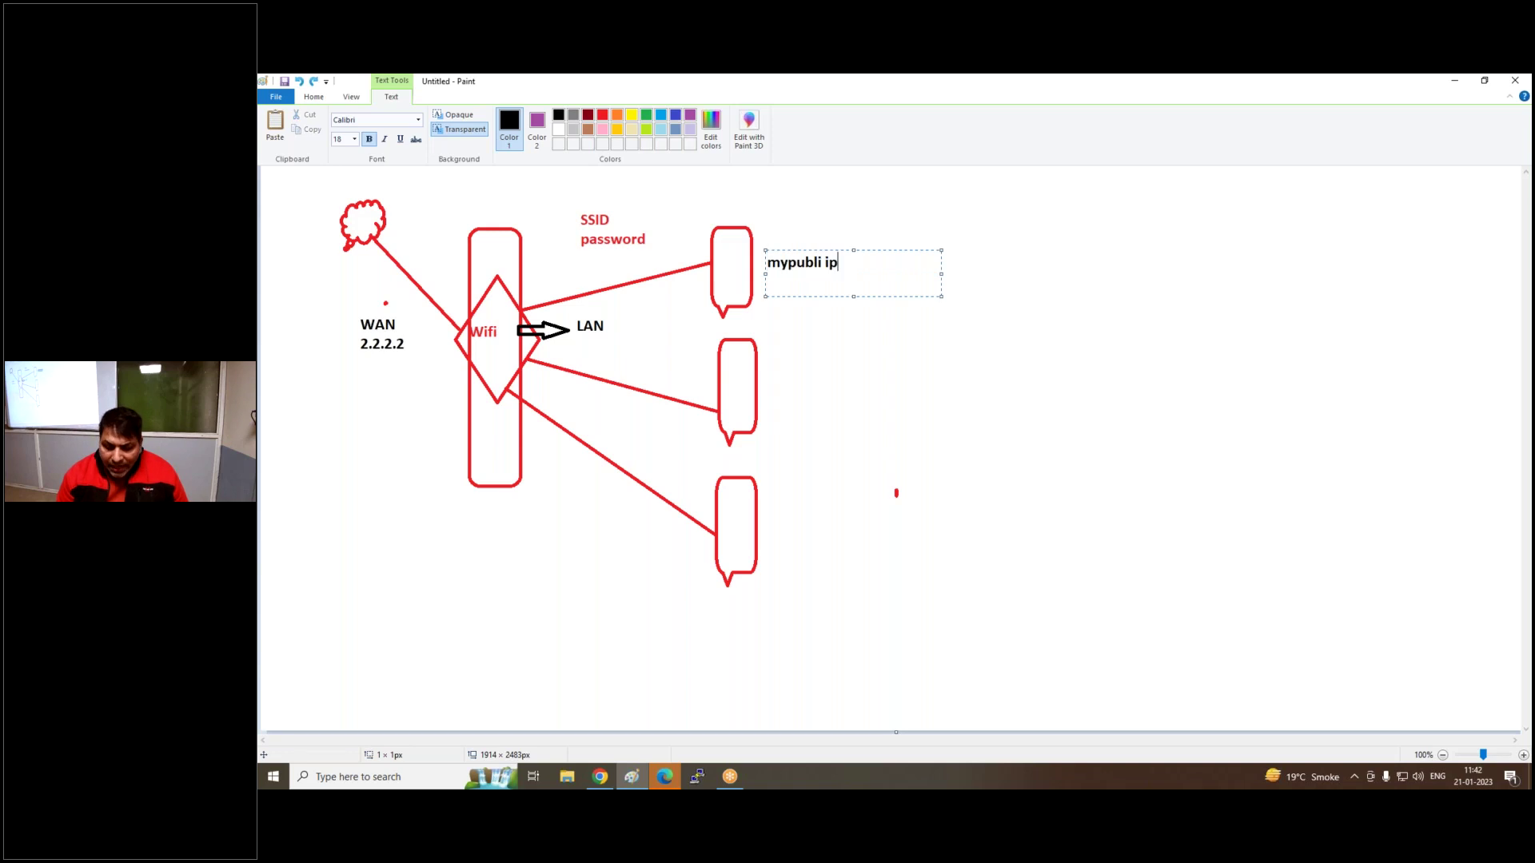
text(2.2.2.2)
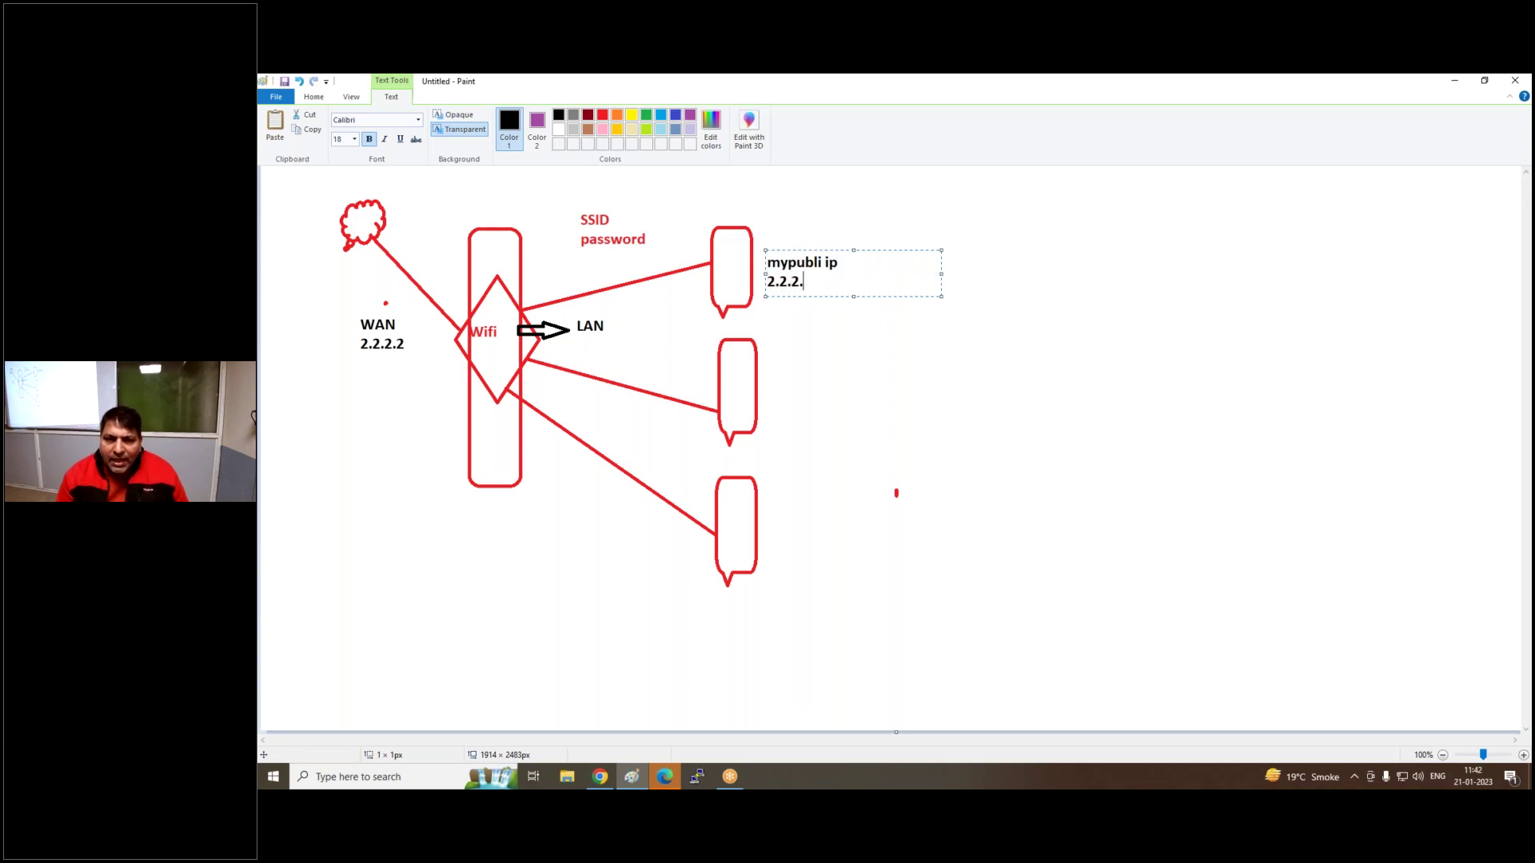
Duplicate the "mypubli ip" and 2.2.2.2 label lower in the same text box, beside the middle and lowest callouts
key(ctrl+a)
key(ctrl+c)
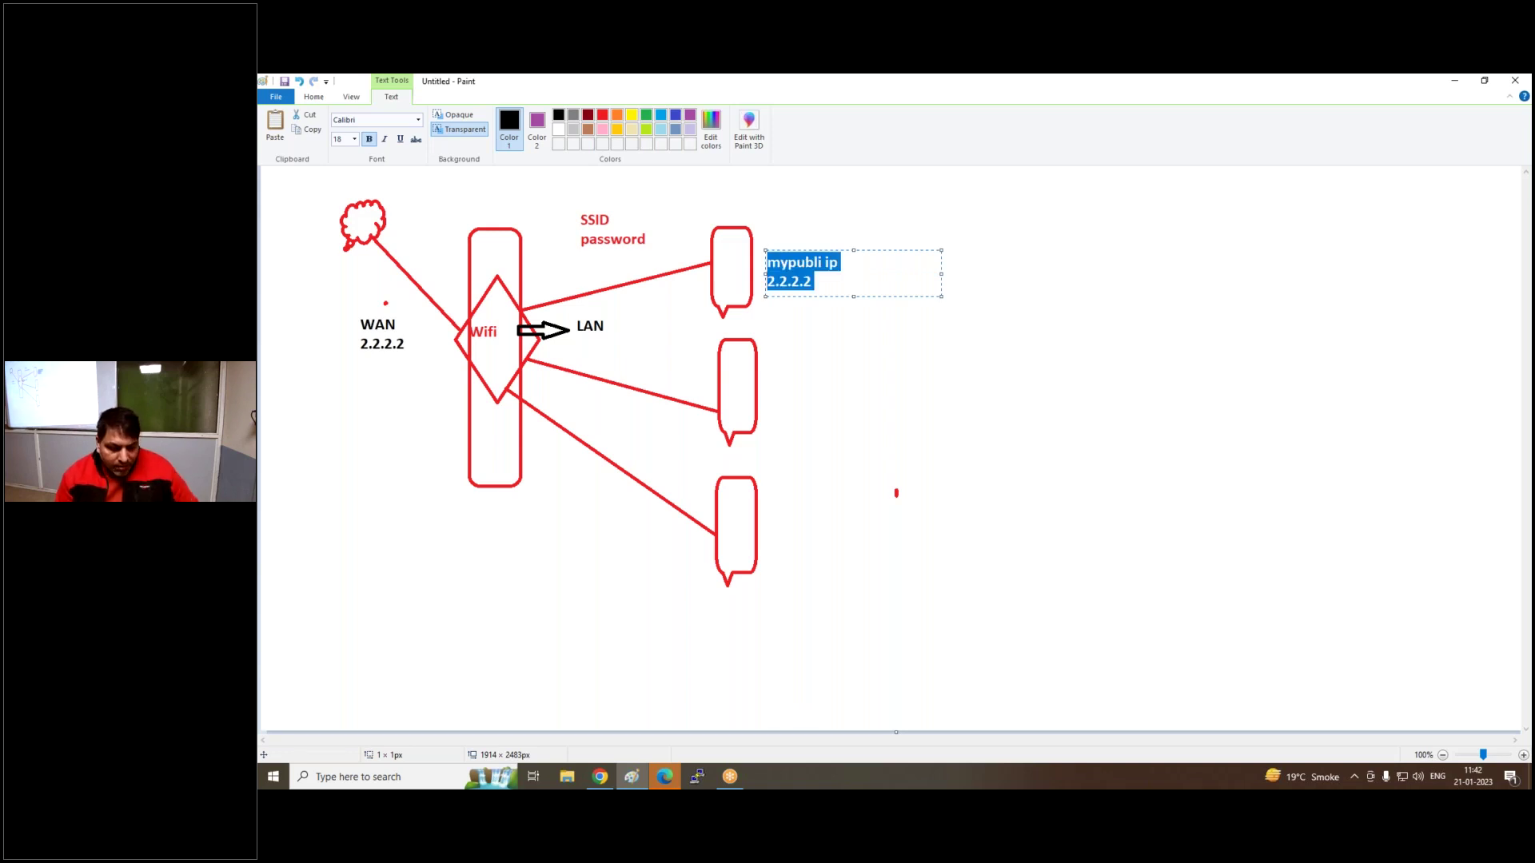
click(812, 281)
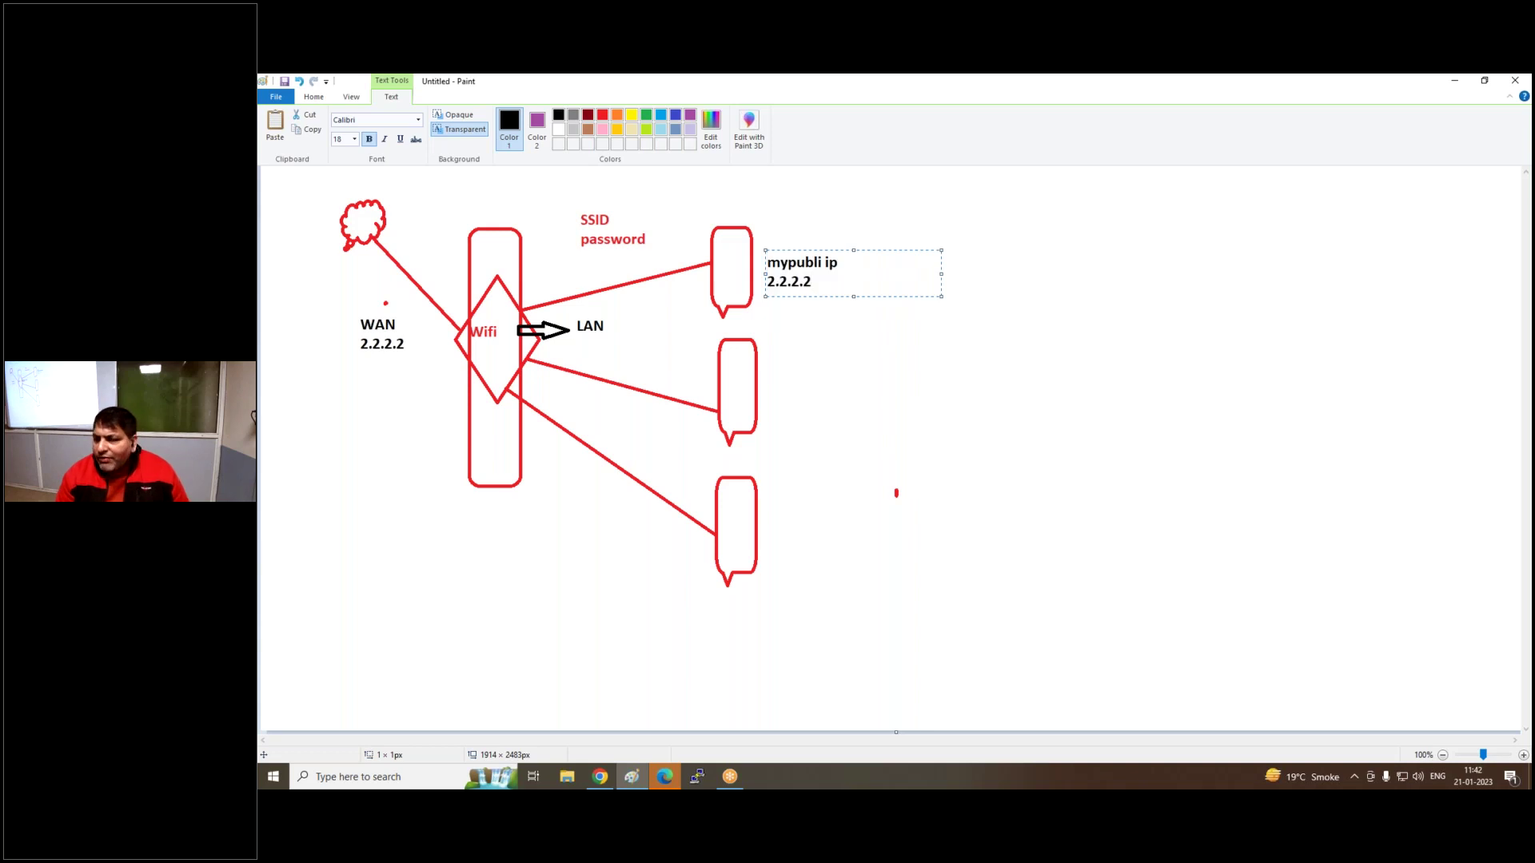
key(Return)
key(Return)
key(Return)
key(Return)
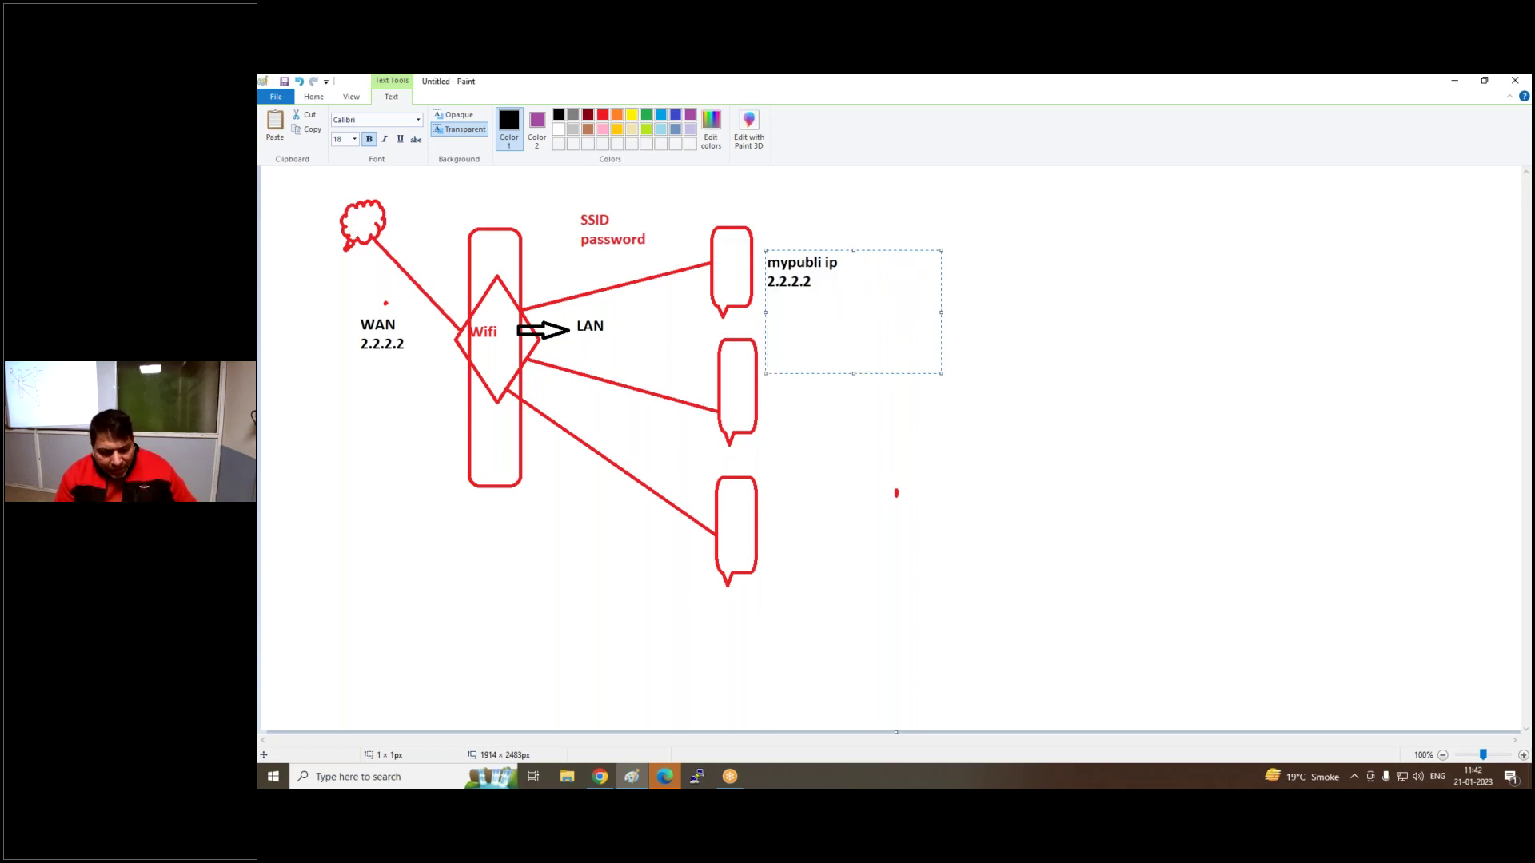
key(ctrl+v)
key(Return)
key(Return)
key(Return)
key(Return)
key(Return)
key(Return)
key(ctrl+v)
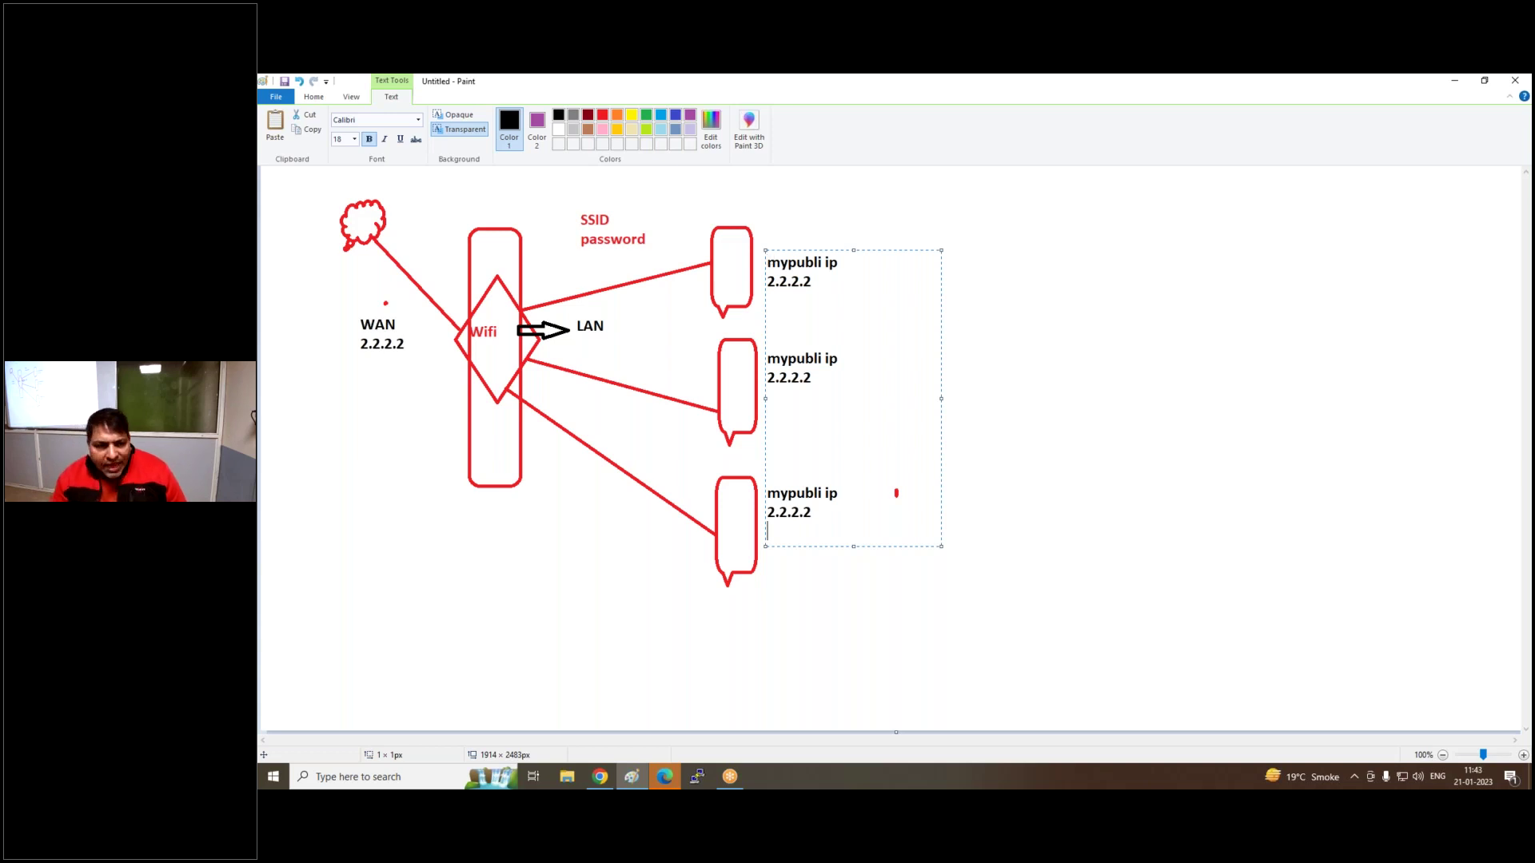
Add a black two-line label below LAN reading "DHCP :--- 192.168.1.0" and "192.168.1.1"
click(550, 349)
click(549, 349)
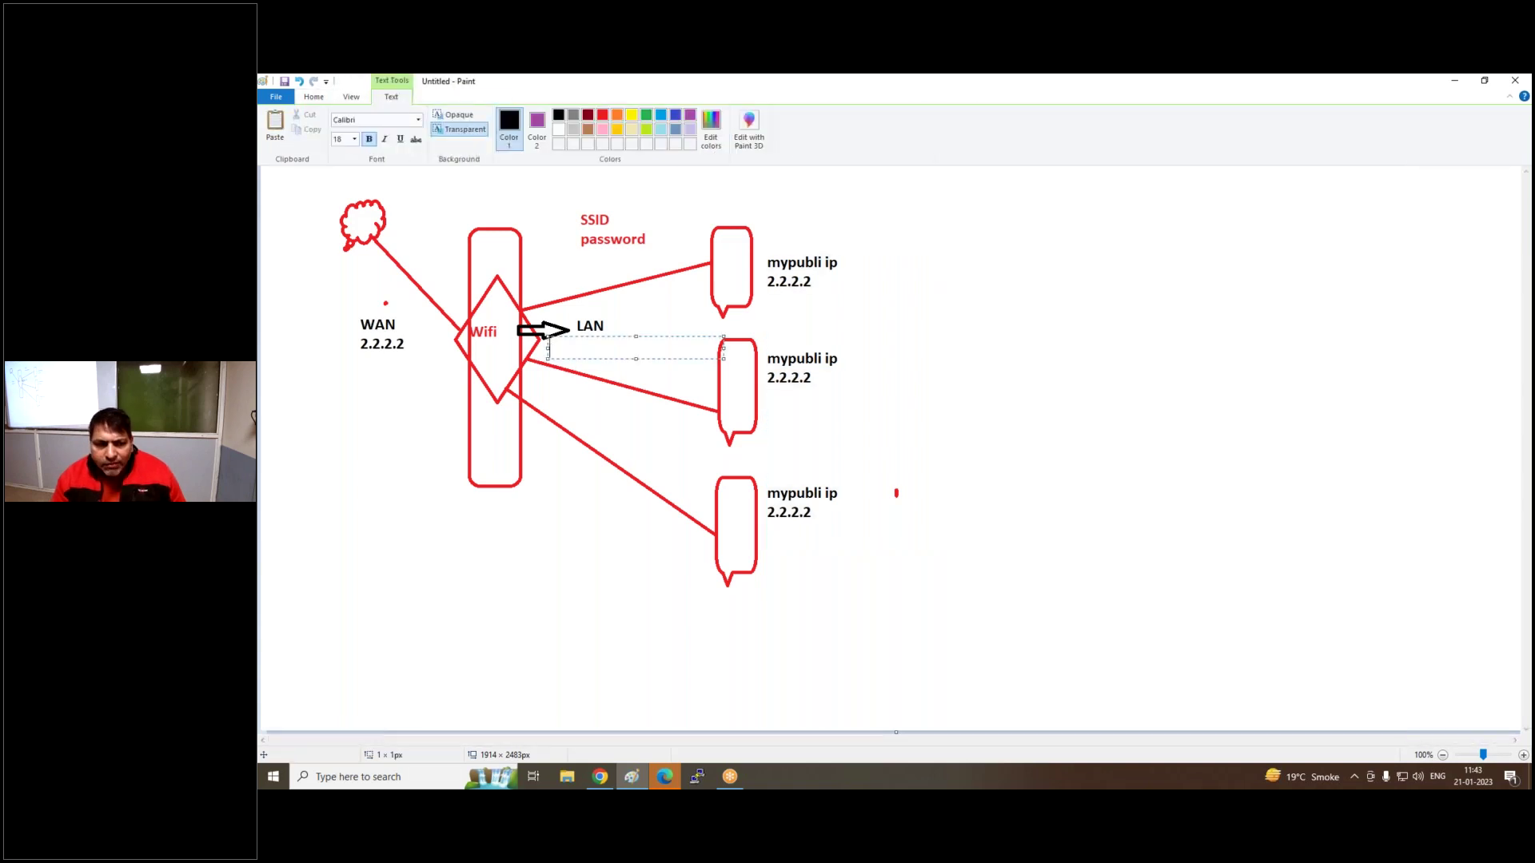
text(DHCP)
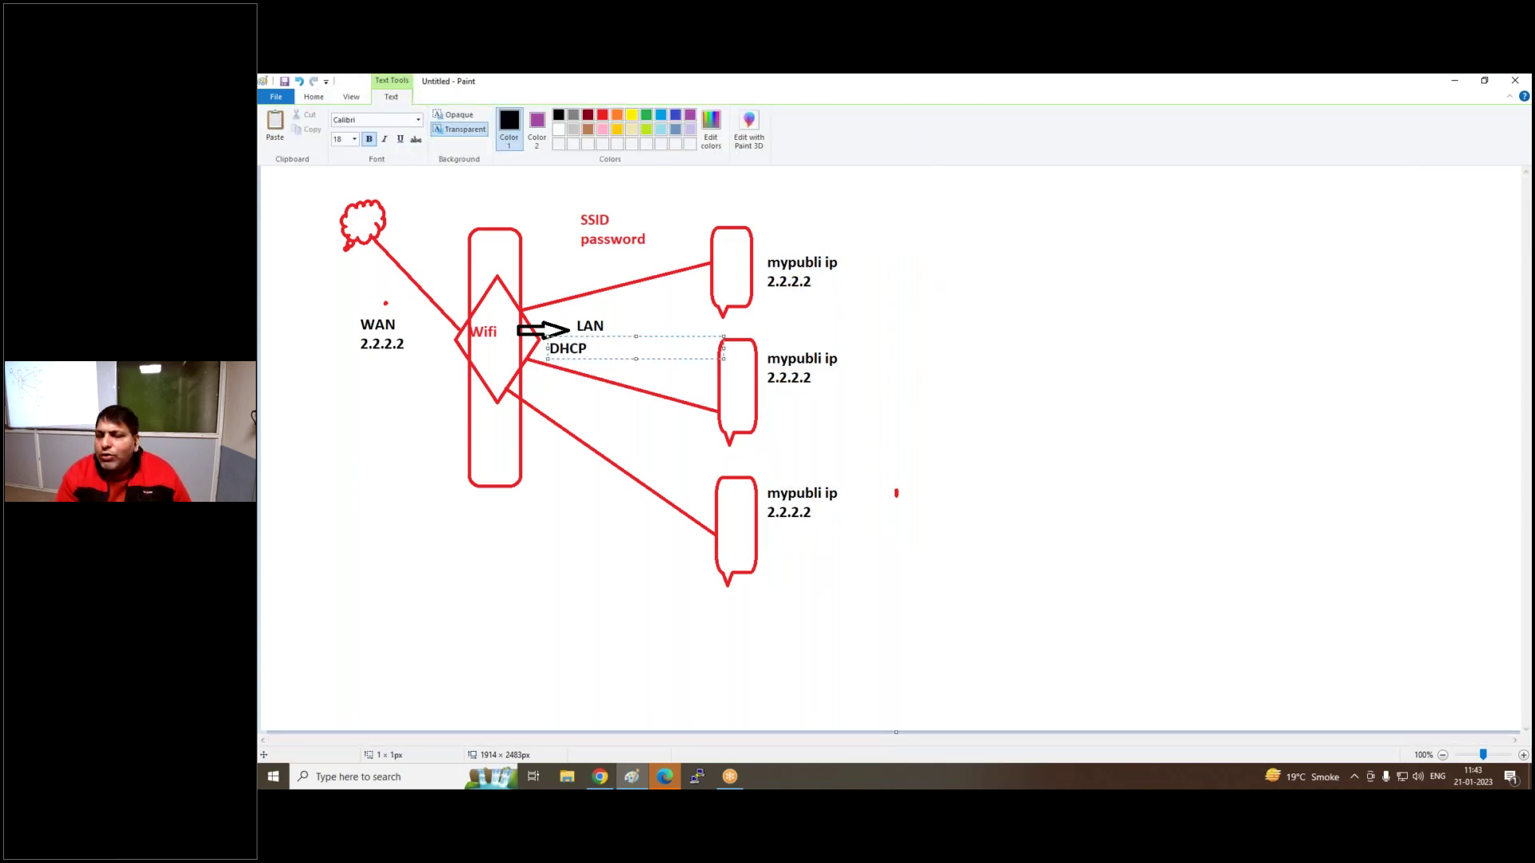
text( :--)
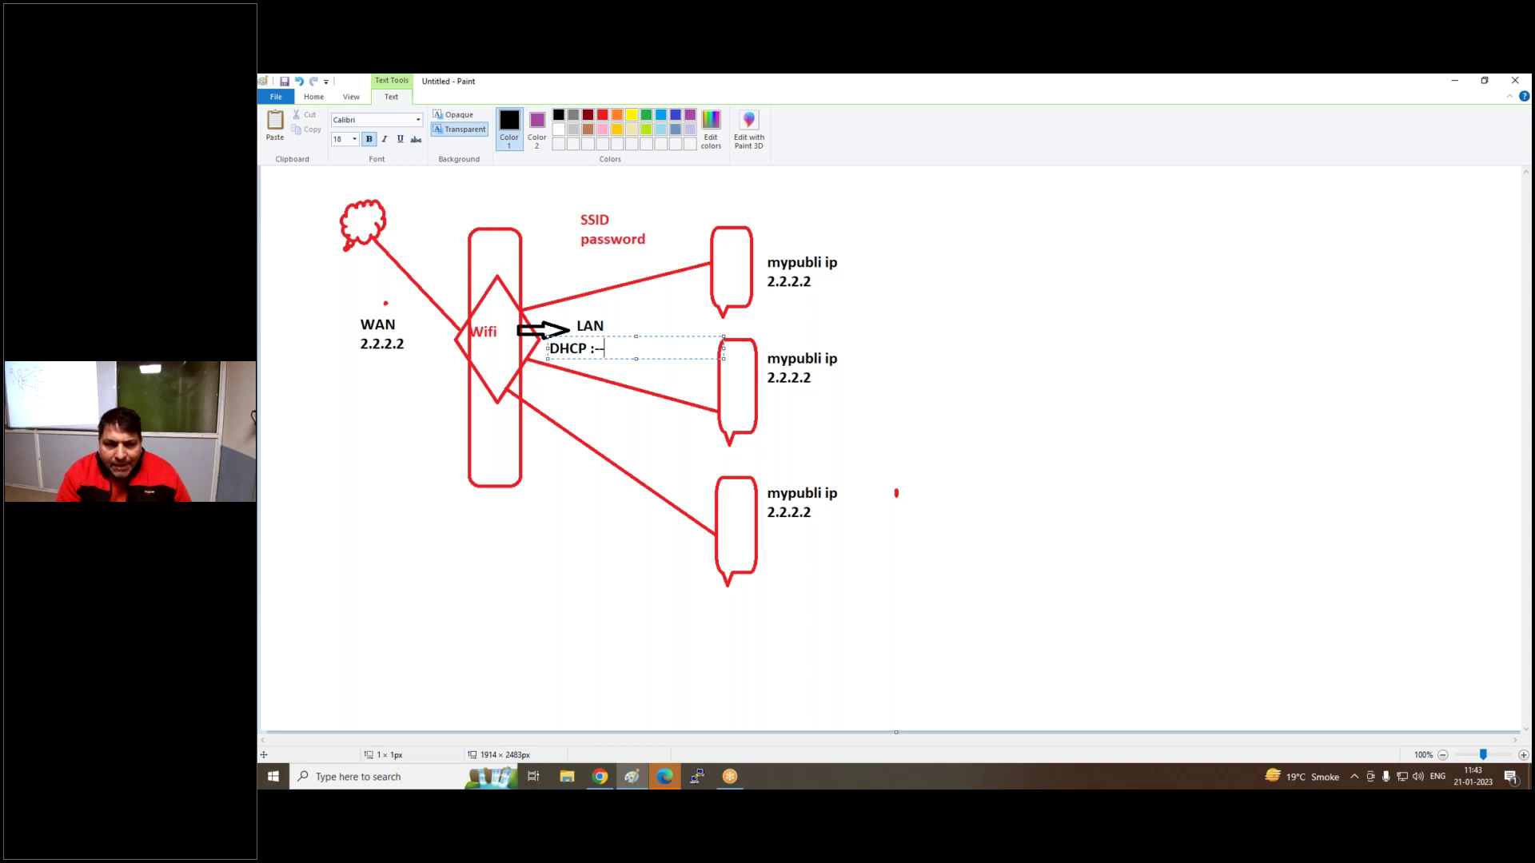
text(- 192.1)
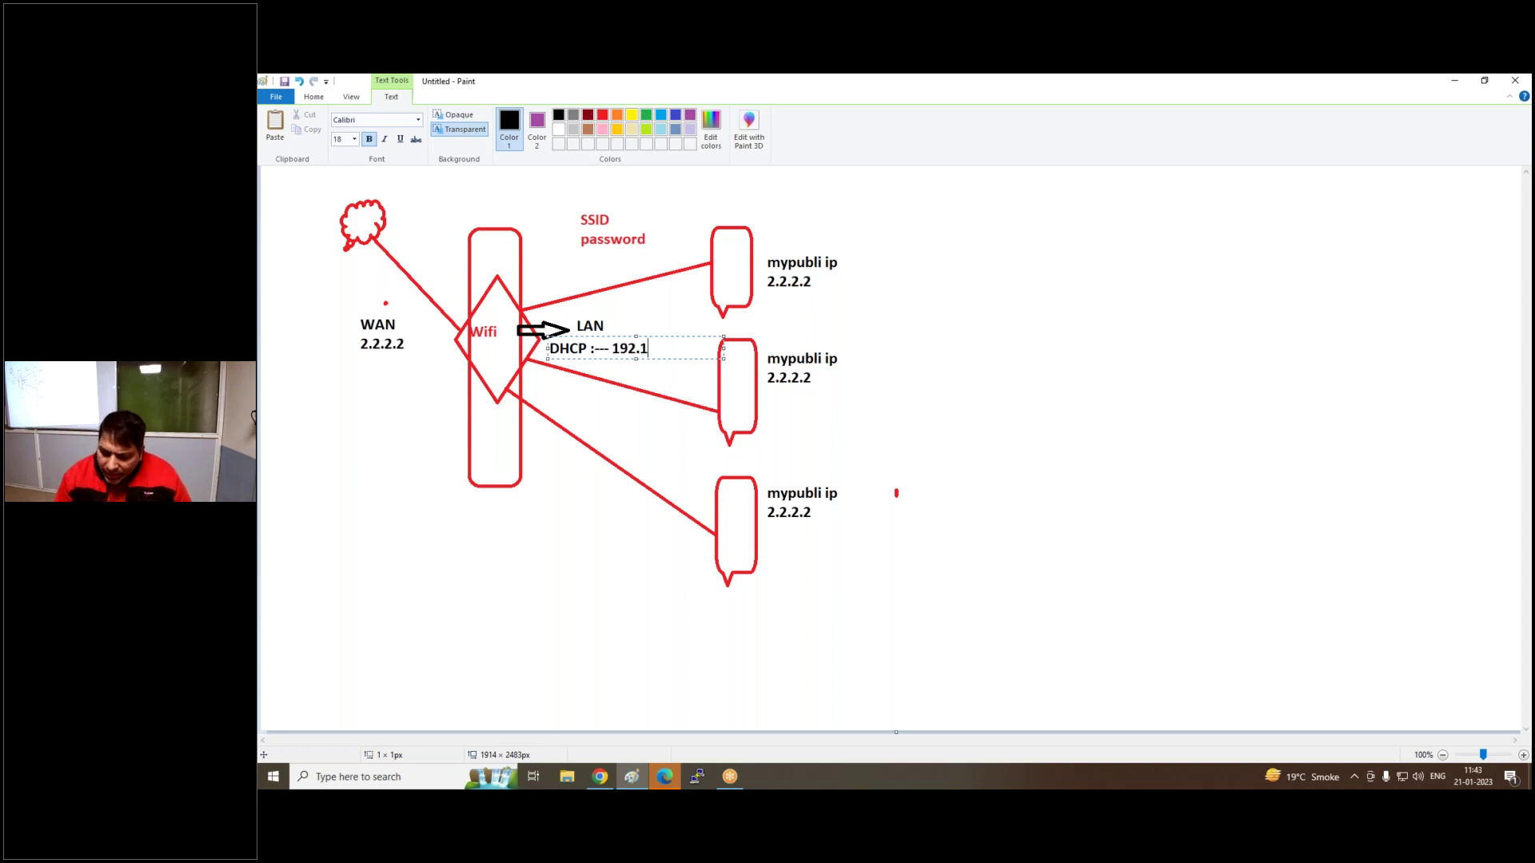
text(68.1.0)
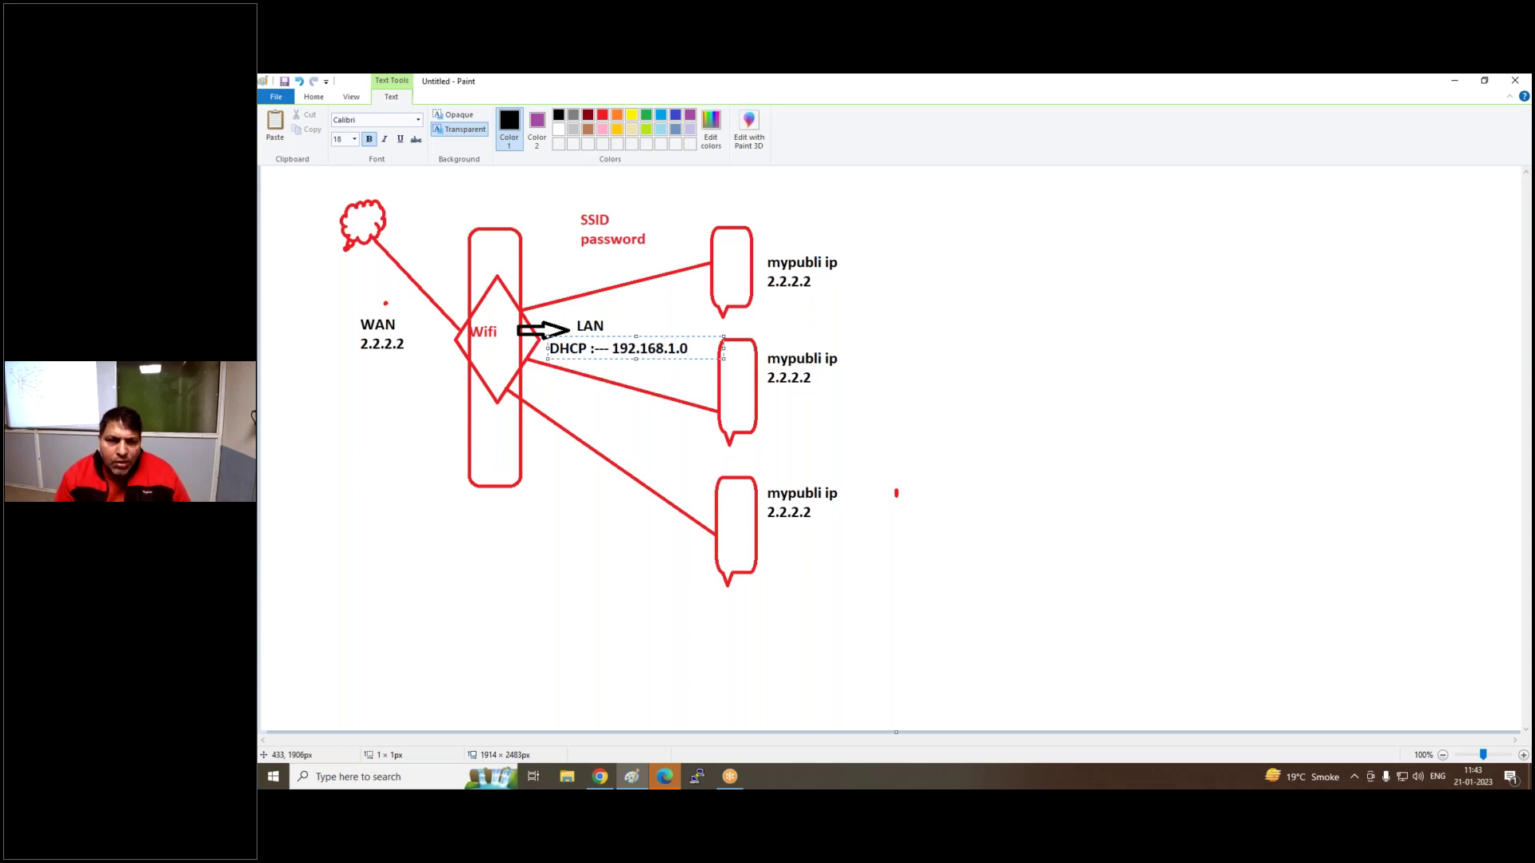
key(Return)
text(1)
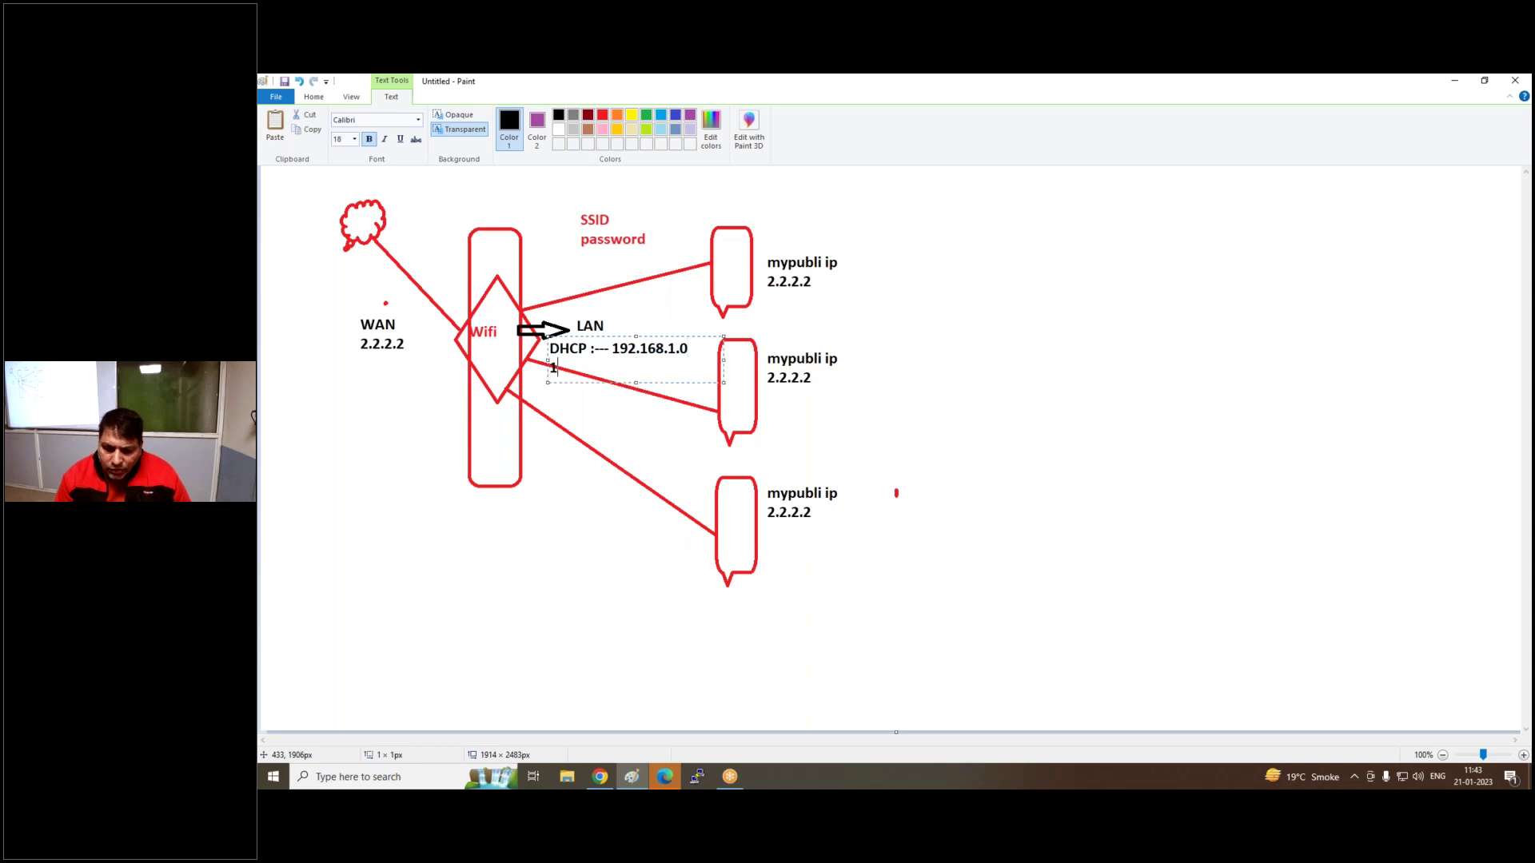
text(92.168.1.1)
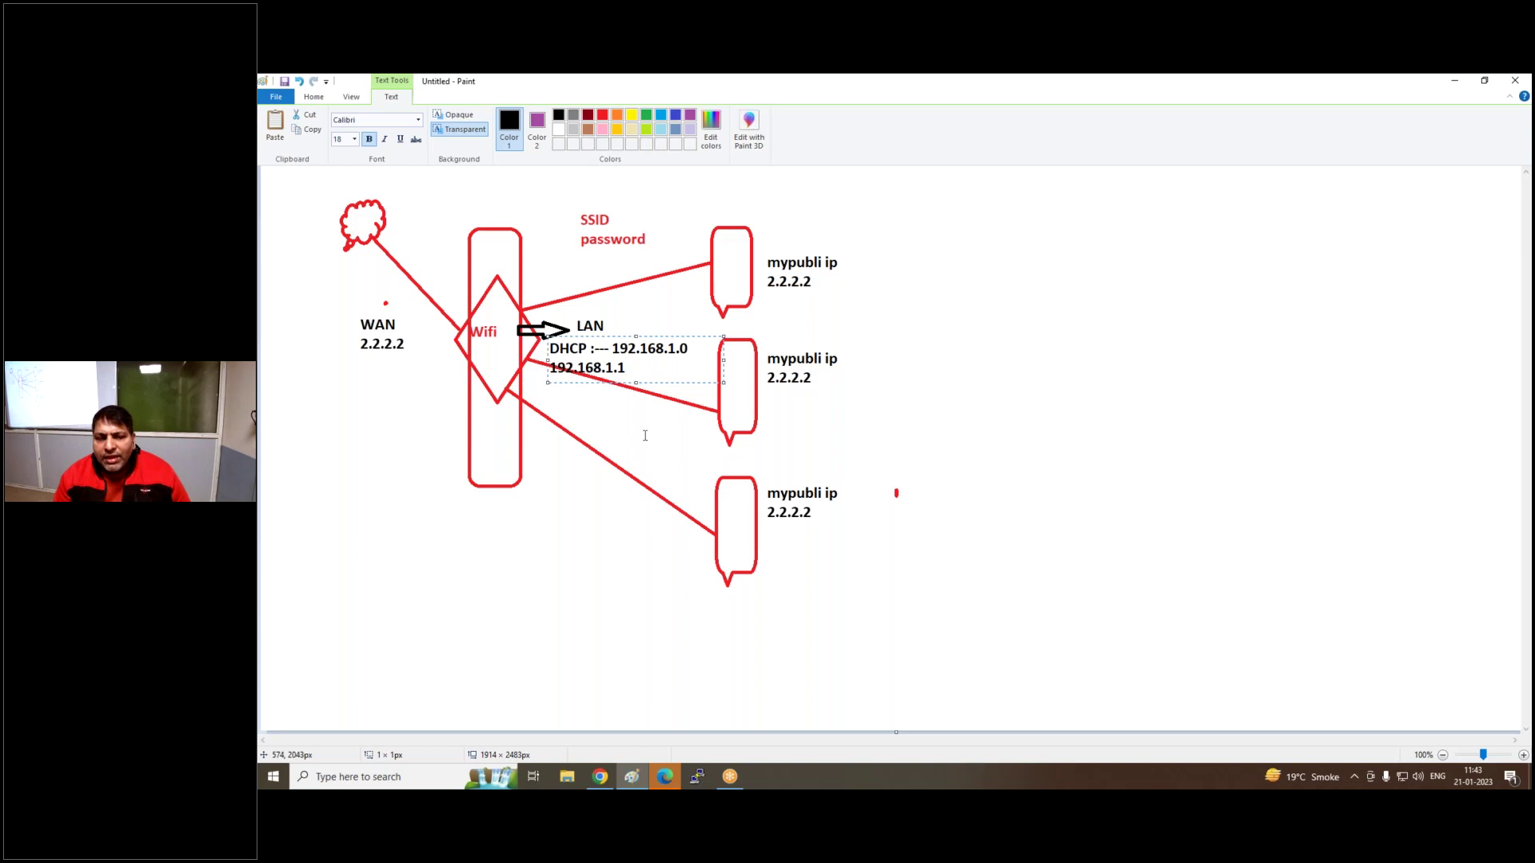
click(769, 302)
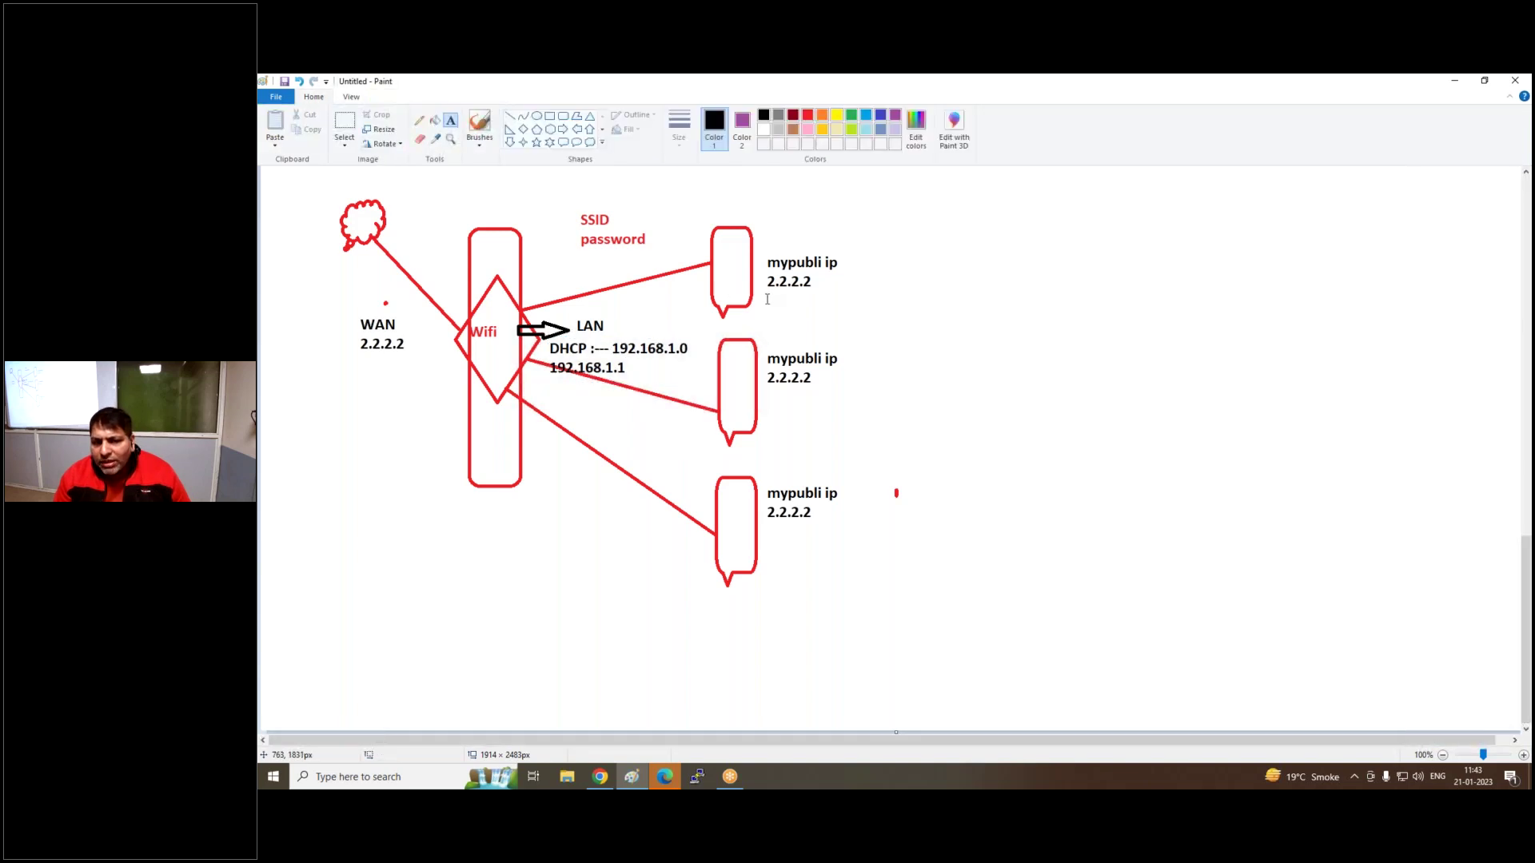
Add the private address 192.168.1.2 in black directly below the uppermost callout's 2.2.2.2 label
click(769, 298)
text(192.168.1.2)
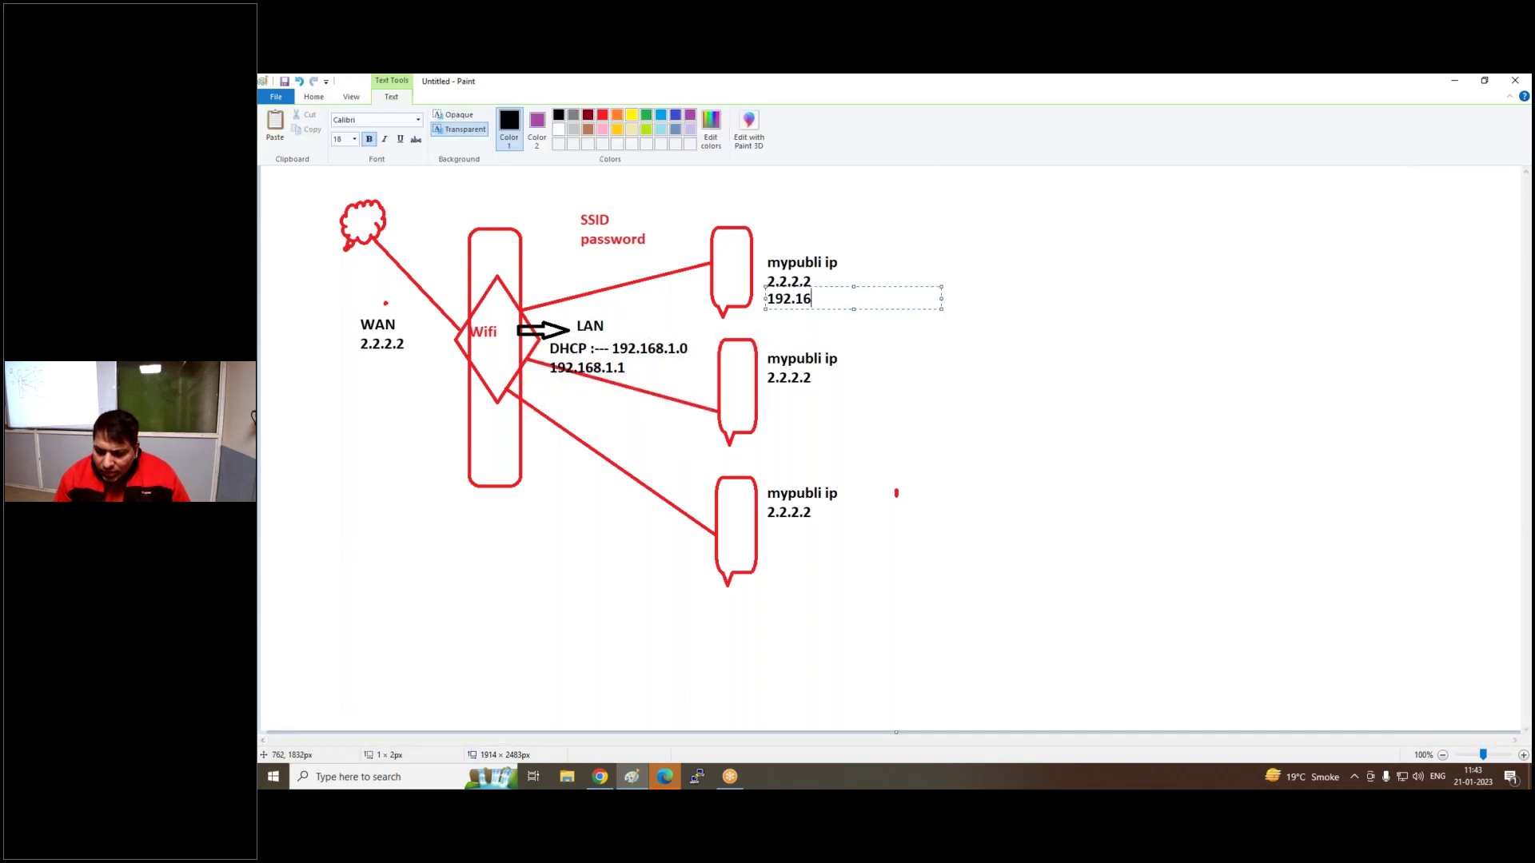
key(Return)
key(Return)
key(Return)
key(Return)
key(Return)
key(Return)
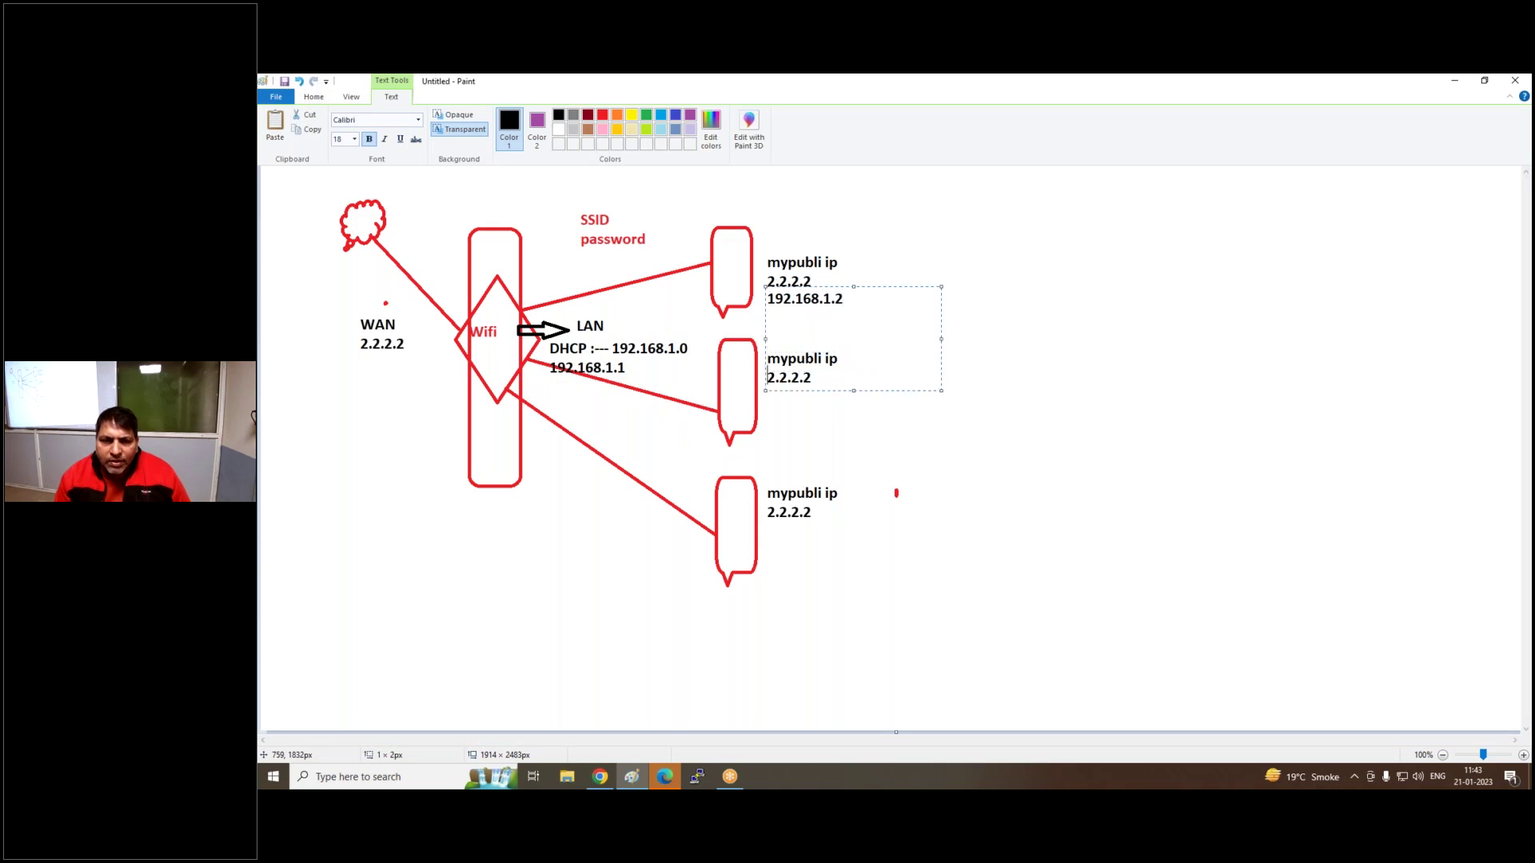
Add the short address 1.3 below the 2.2.2.2 labels of both the middle and the lowest callouts
text(1.3)
key(Return)
key(Return)
key(Return)
key(Return)
key(Return)
key(Return)
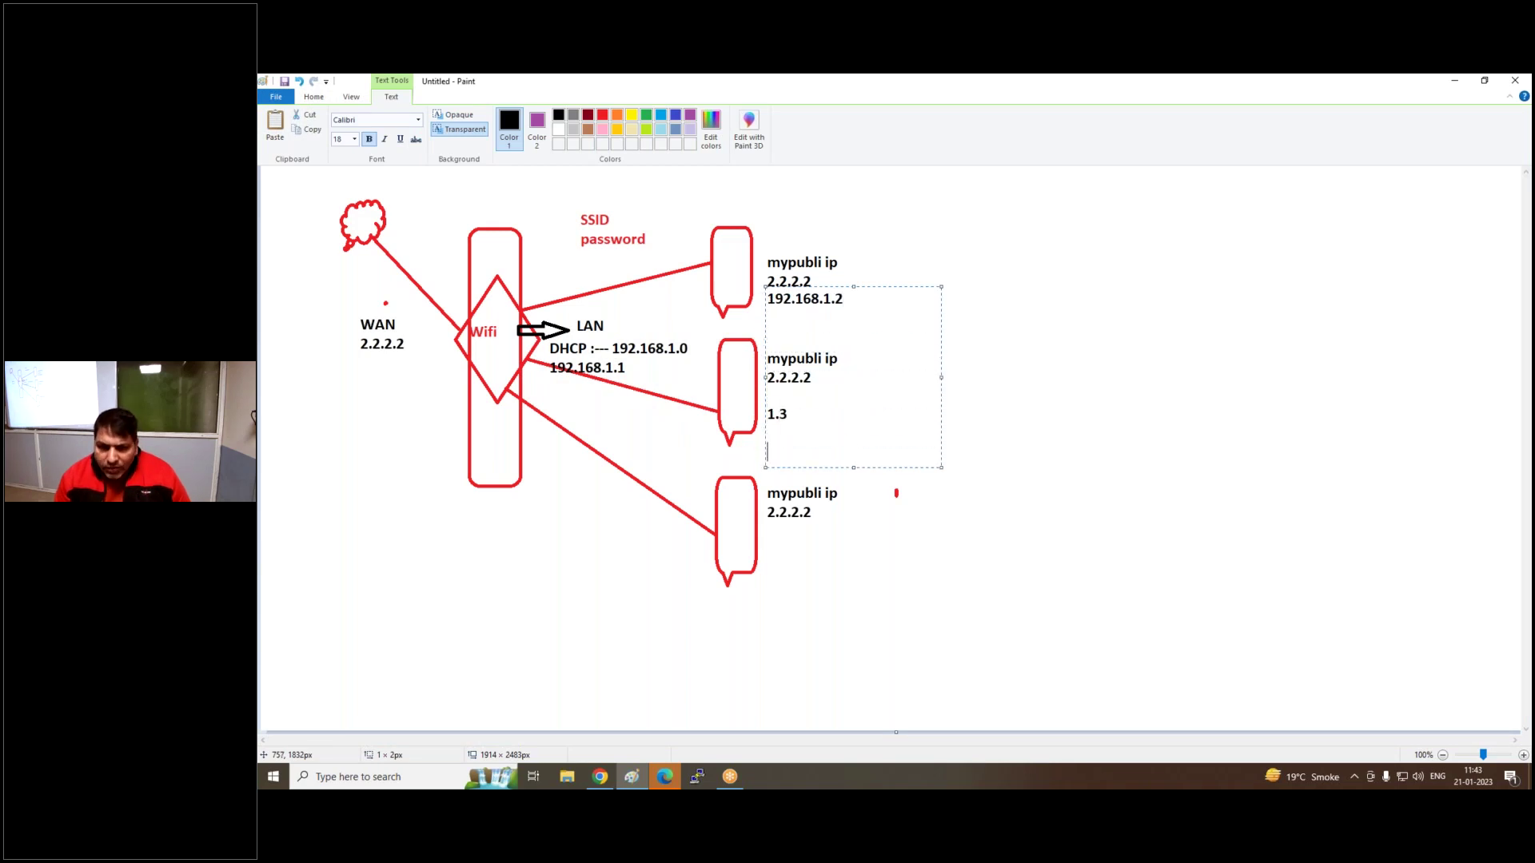
text(1.3)
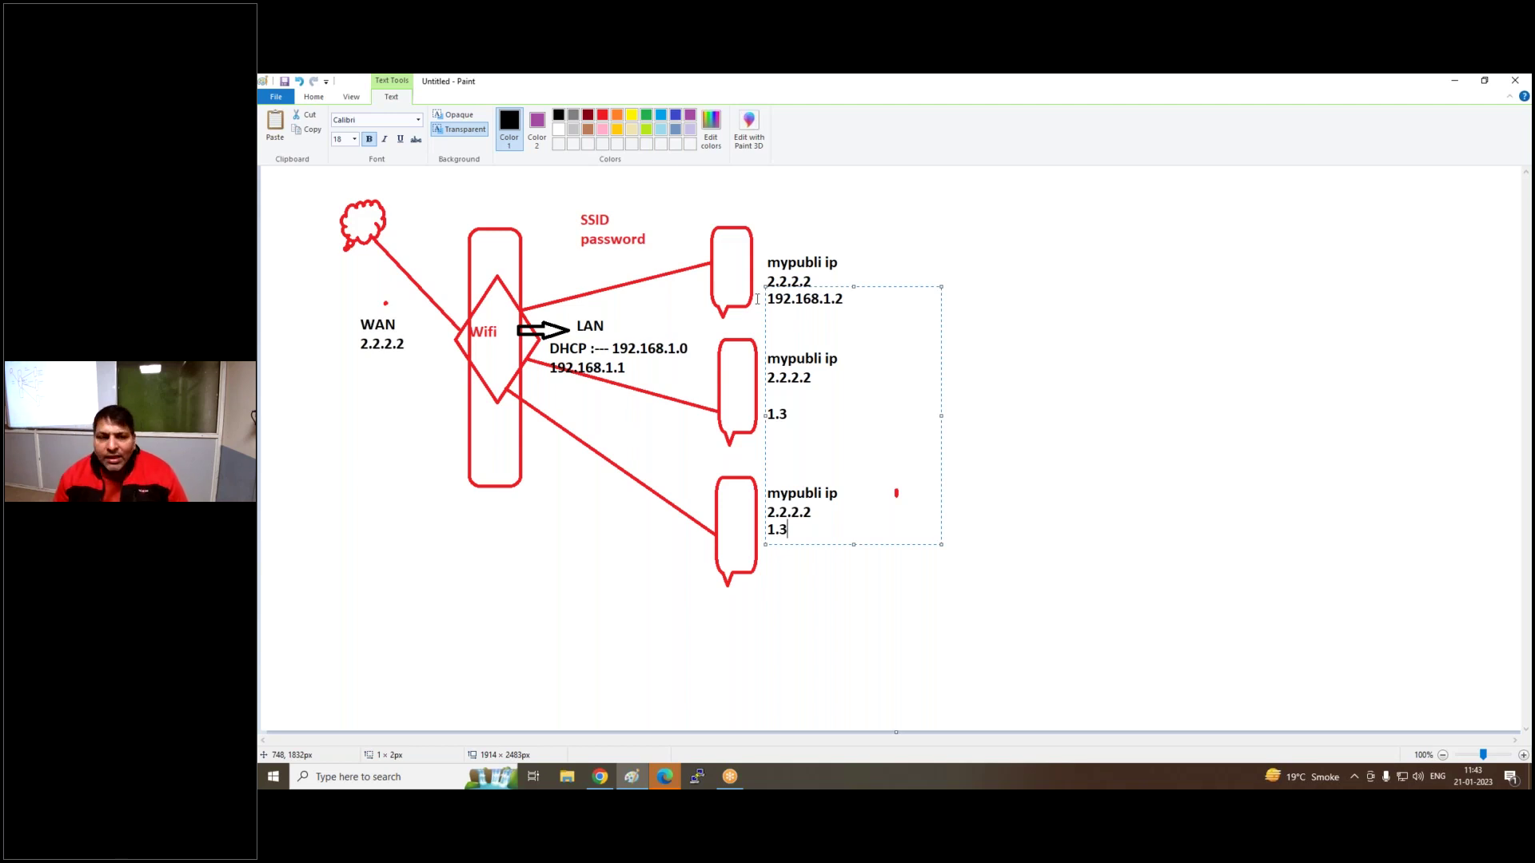
Label the tall rounded rectangle with the light blue text NAT, just below the Wifi diamond
click(661, 114)
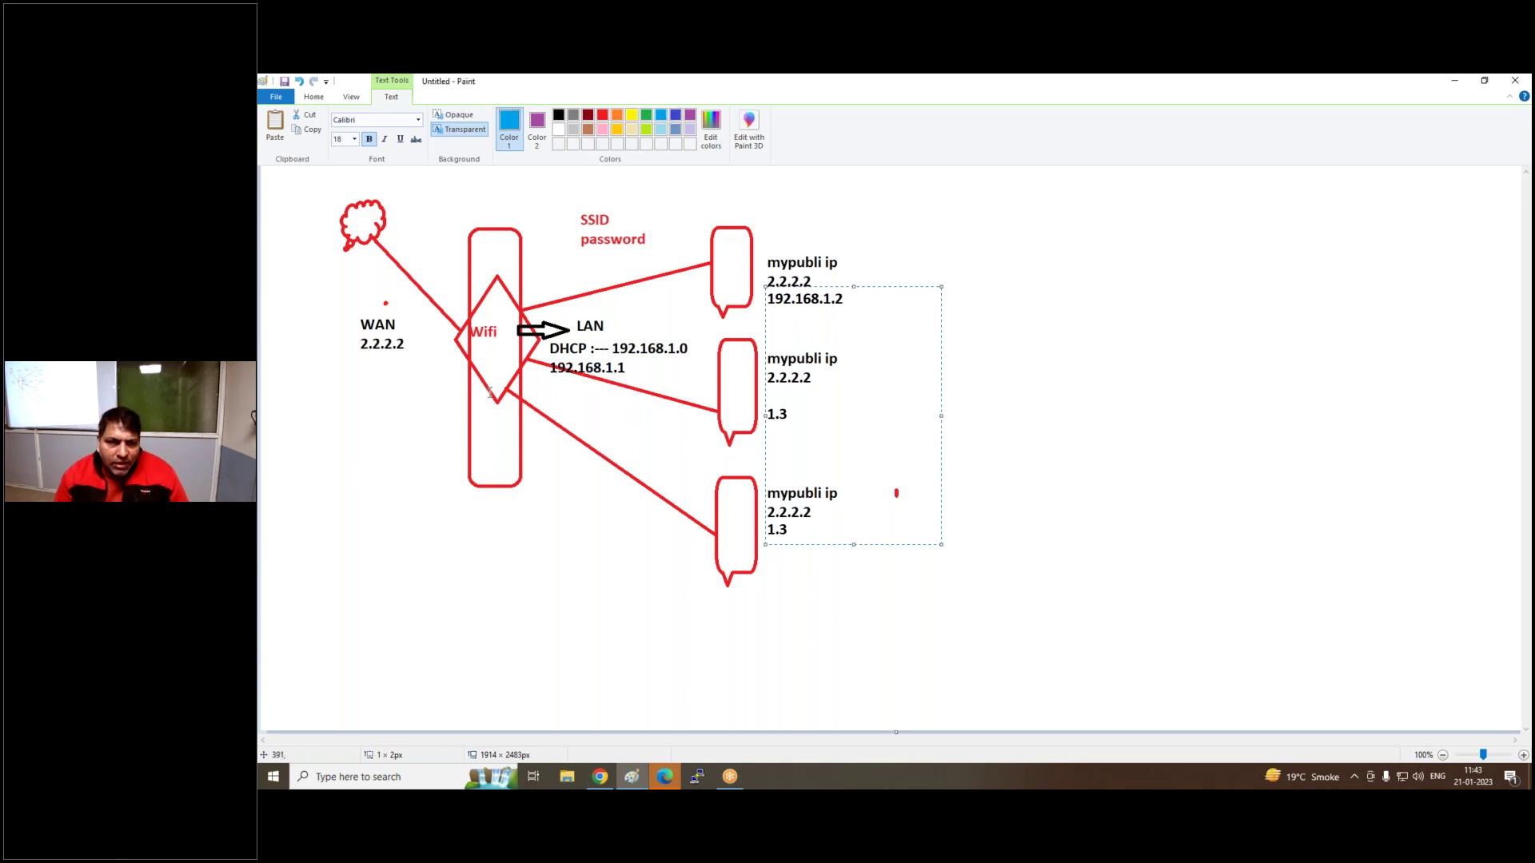
click(476, 417)
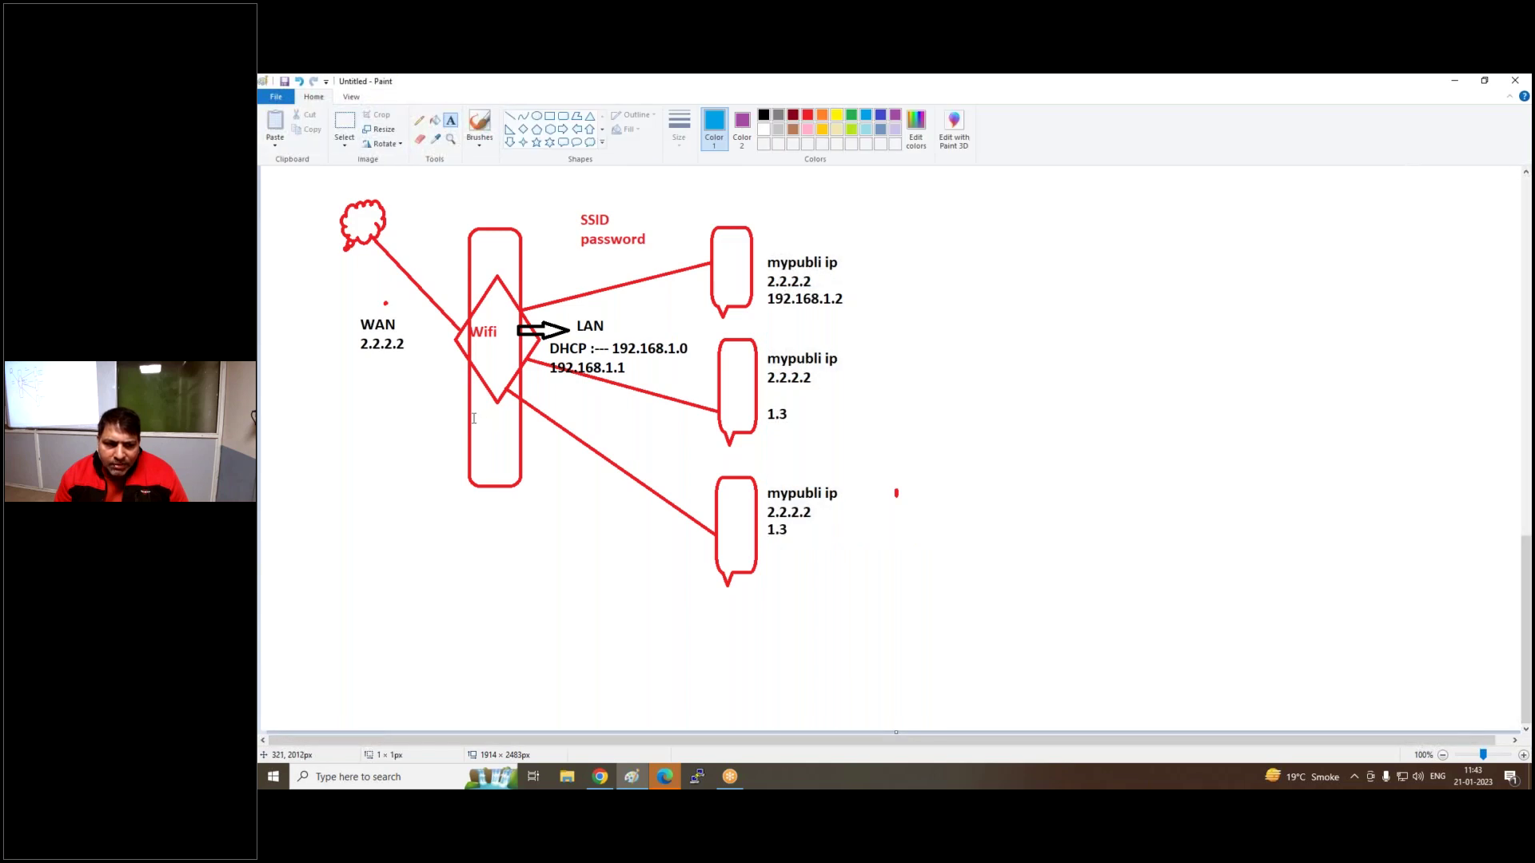
text(NAT)
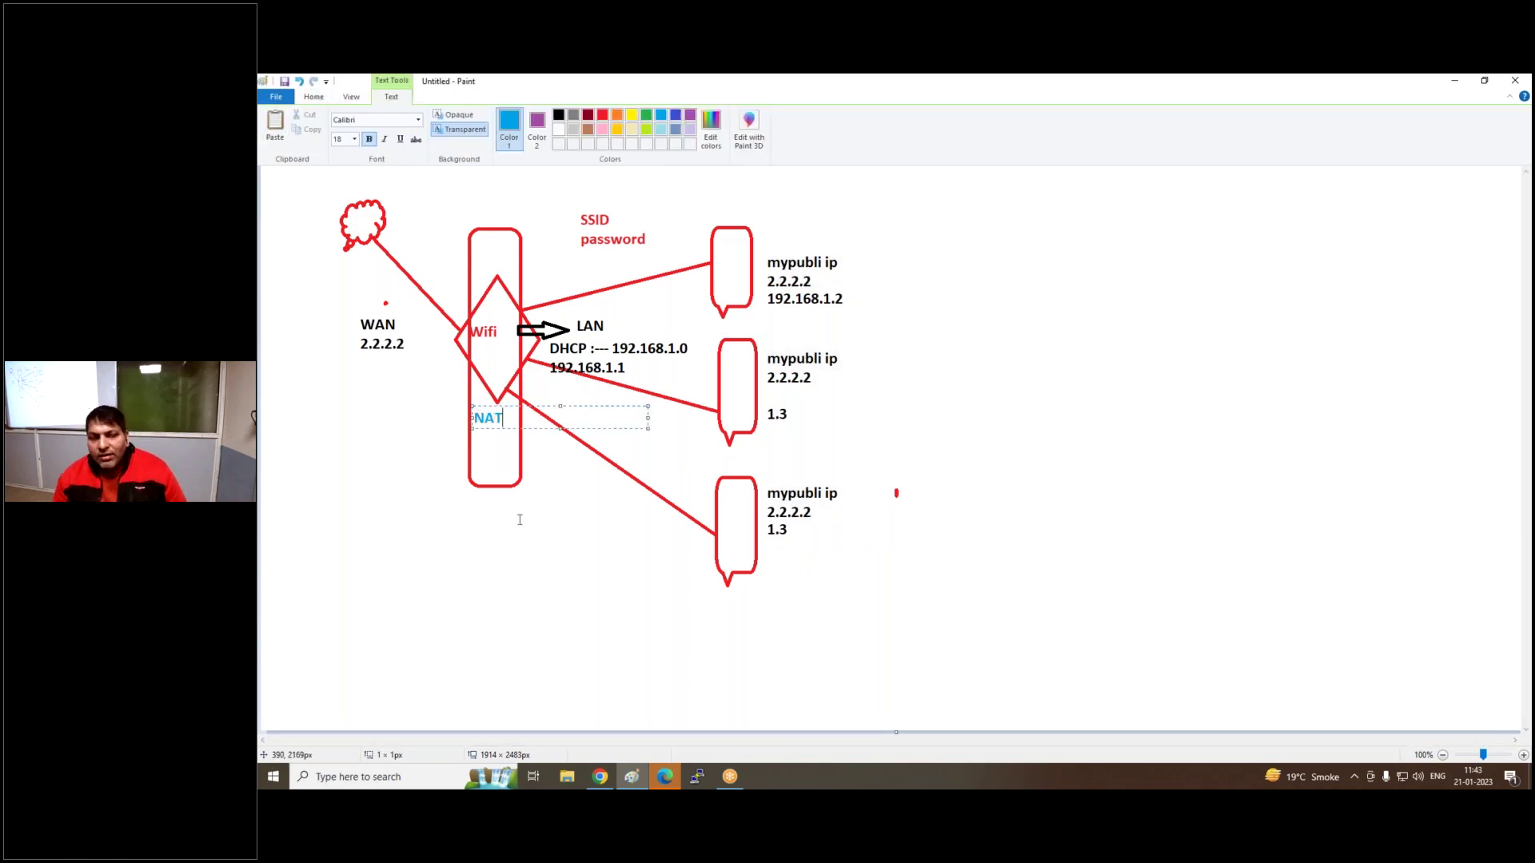
click(543, 501)
Brush a short dark red diagonal in the blank area and freehand arrows from the lowest callout through NAT to the WAN side and back
click(479, 124)
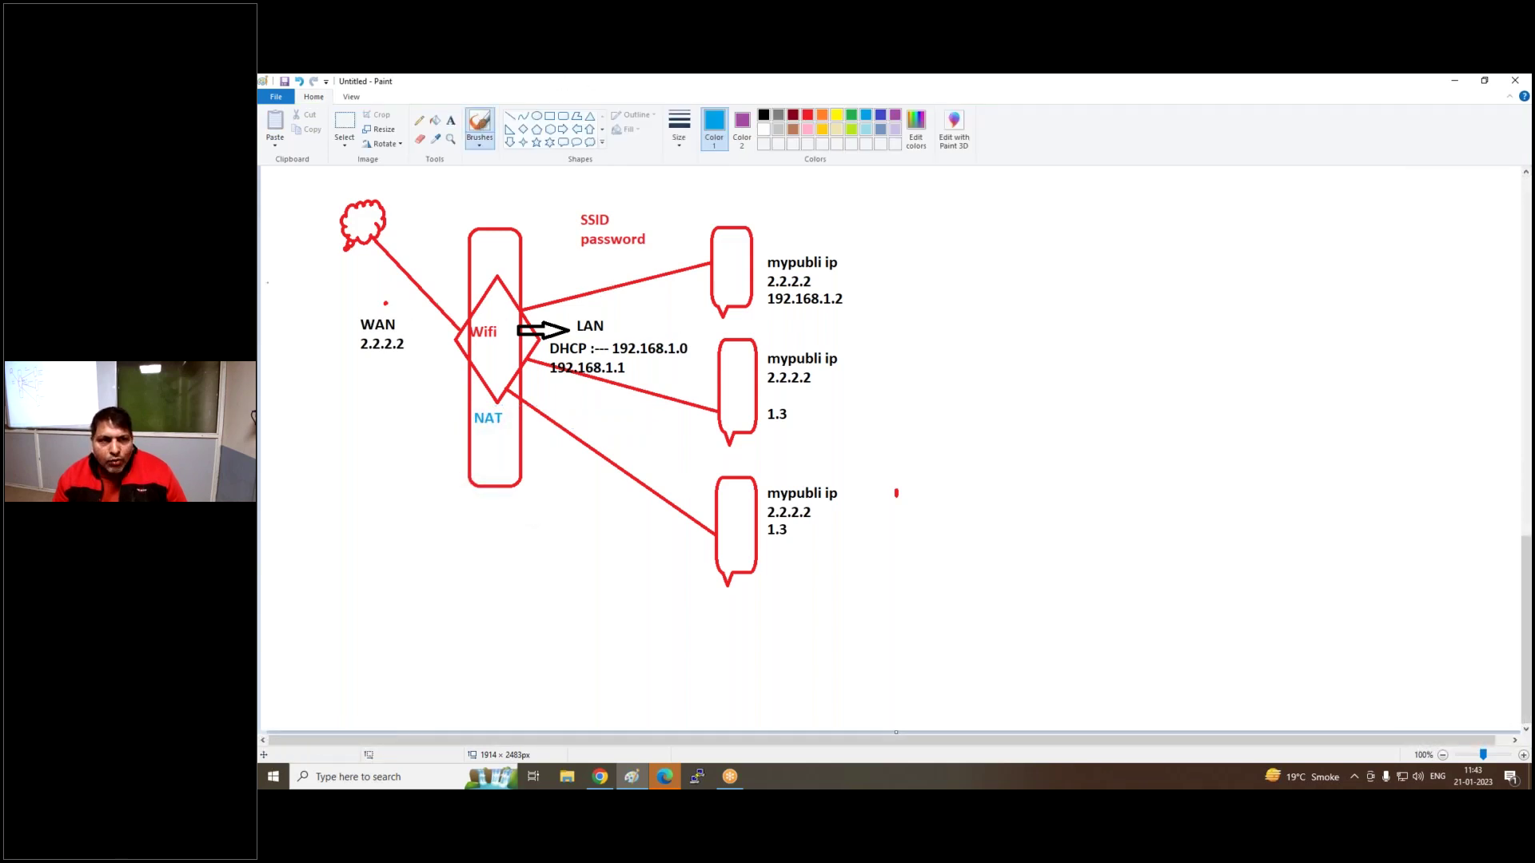
click(793, 115)
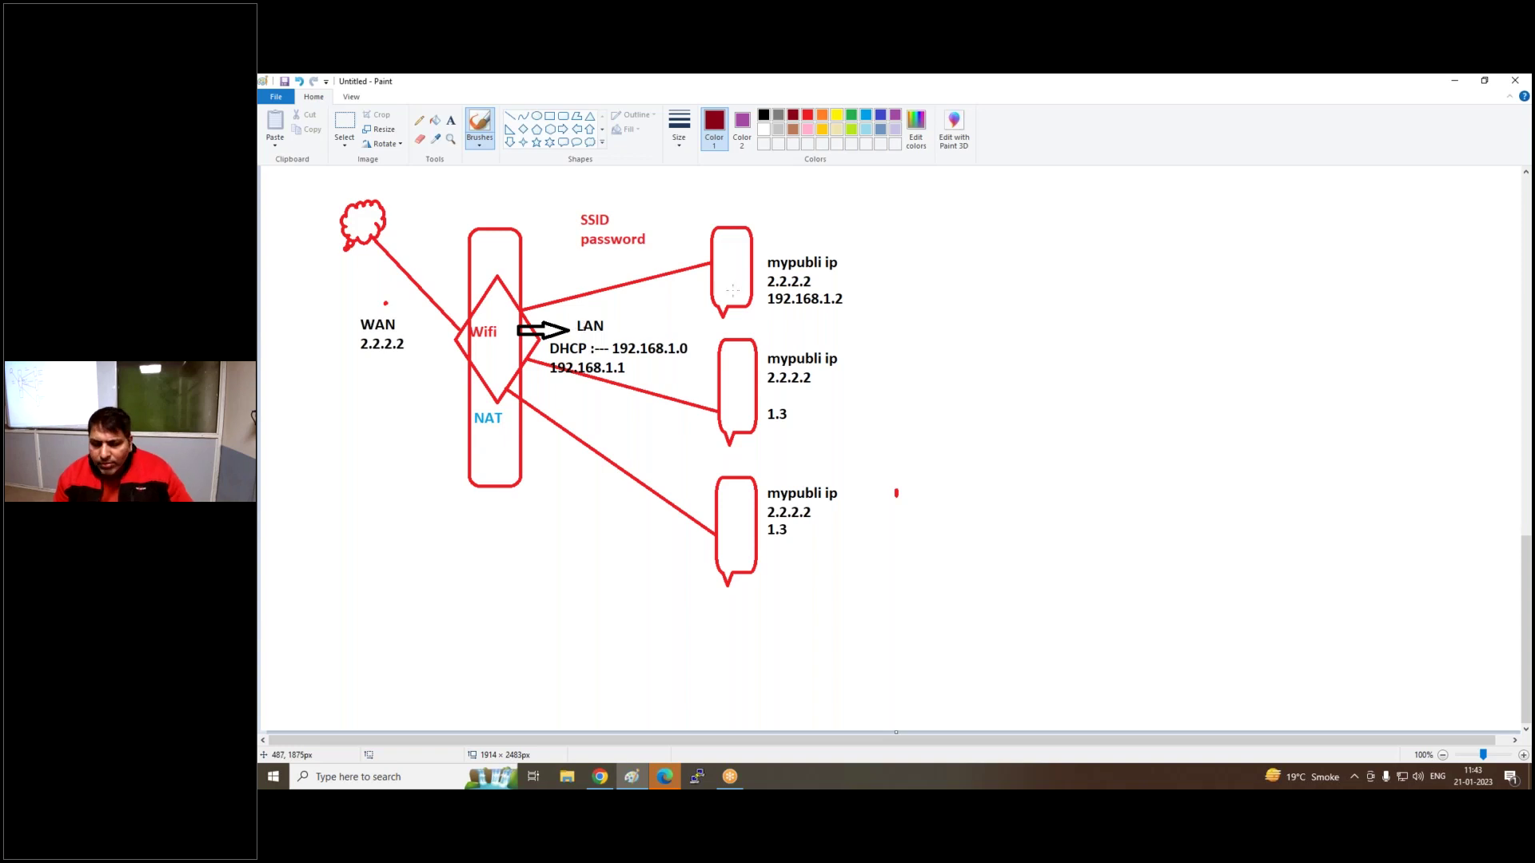
drag(1323, 311, 1361, 362)
mouse_move(743, 512)
mouse_down()
mouse_move(710, 517)
mouse_move(603, 413)
mouse_move(525, 376)
mouse_move(428, 362)
mouse_move(361, 382)
mouse_up()
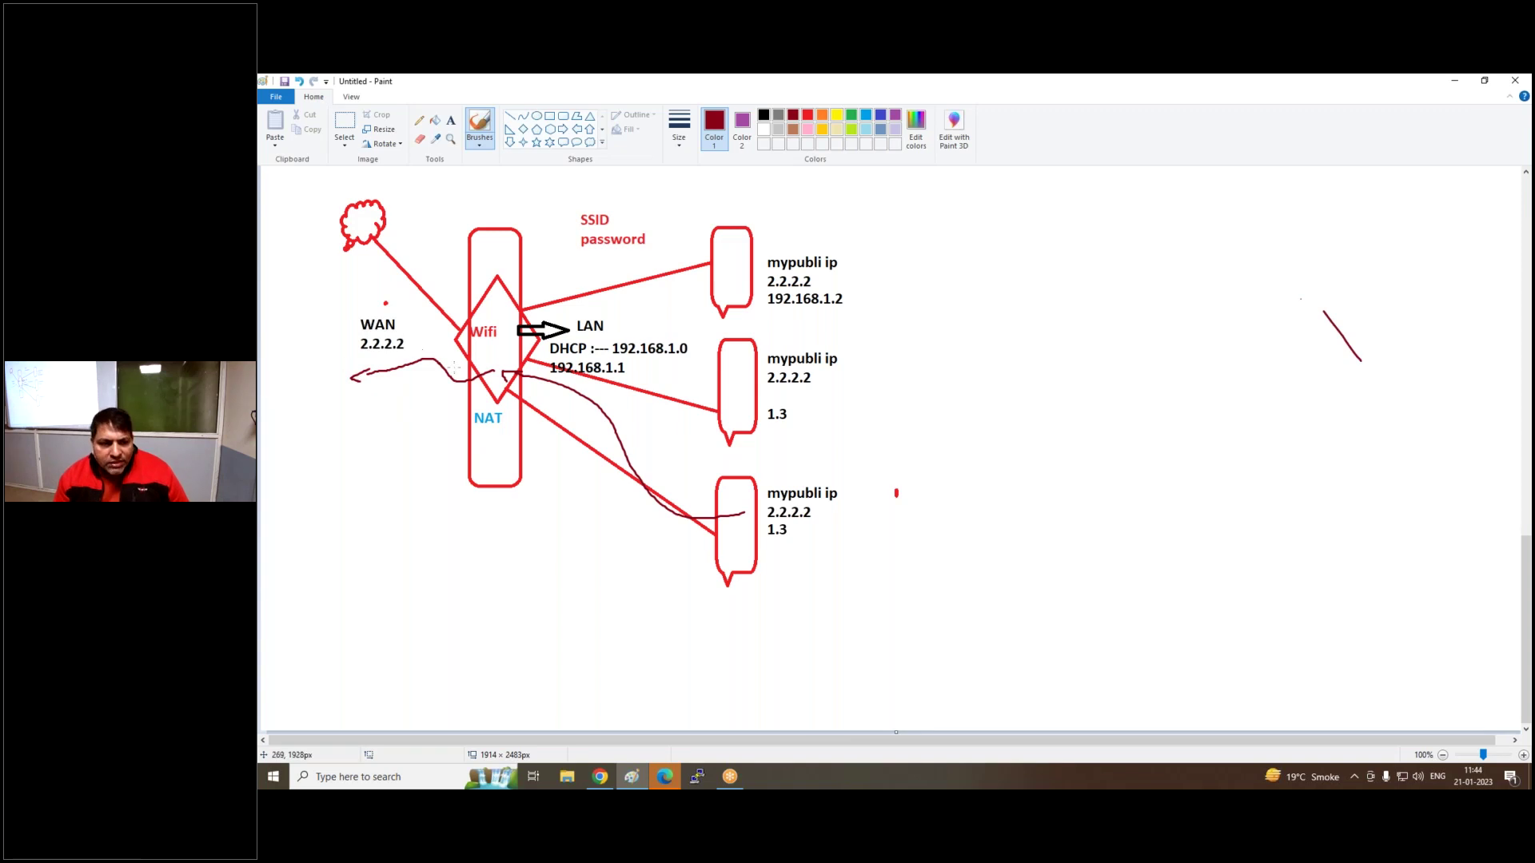
mouse_move(349, 363)
mouse_down()
mouse_move(494, 407)
mouse_move(563, 468)
mouse_move(769, 529)
mouse_up()
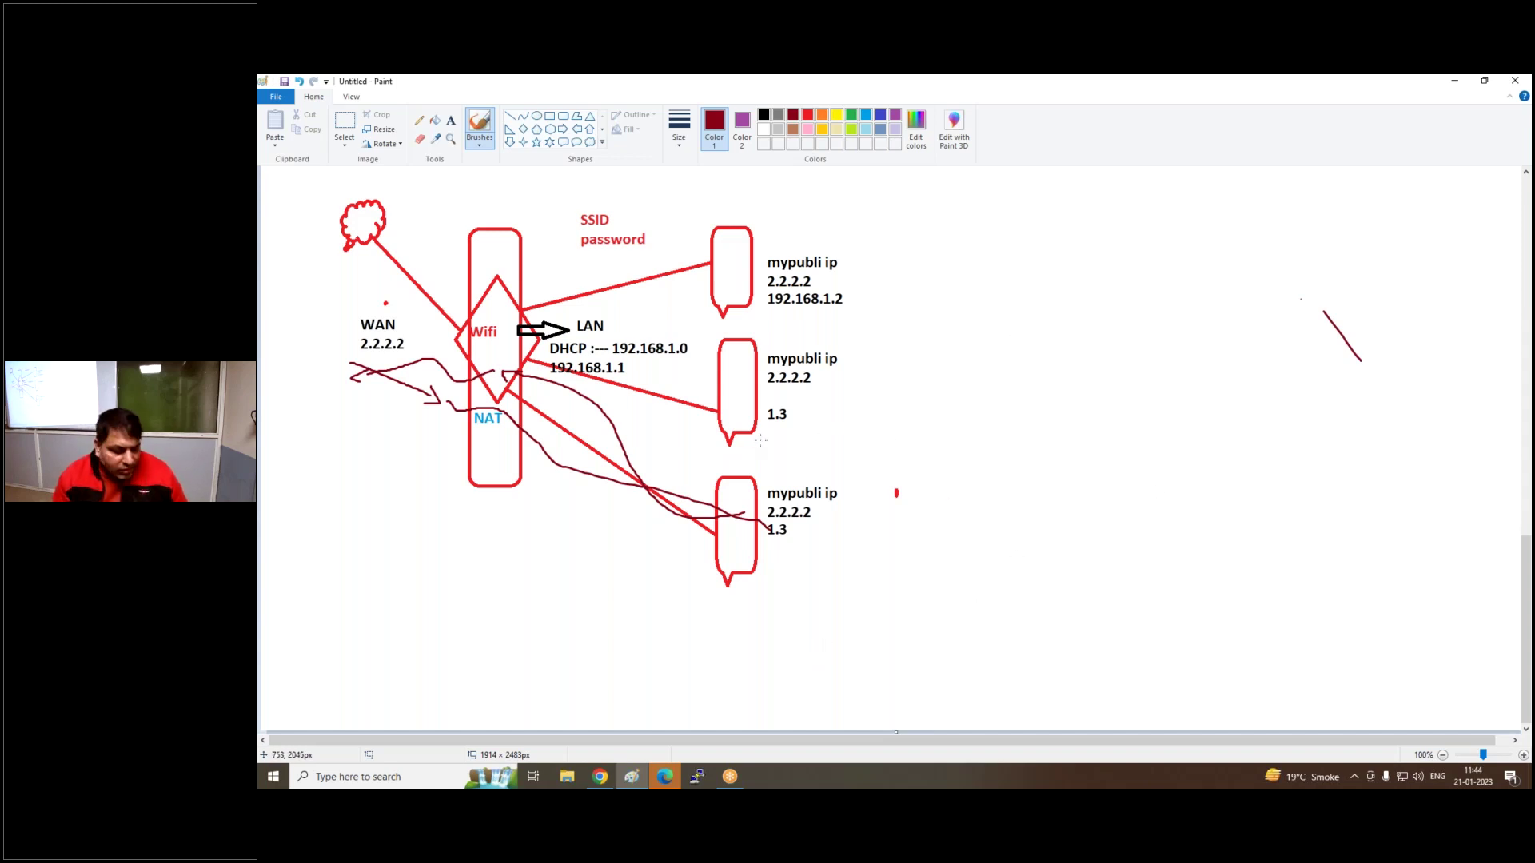
Open Network Connections with ncpa.cpl and view the Ethernet adapter's properties
key(super+r)
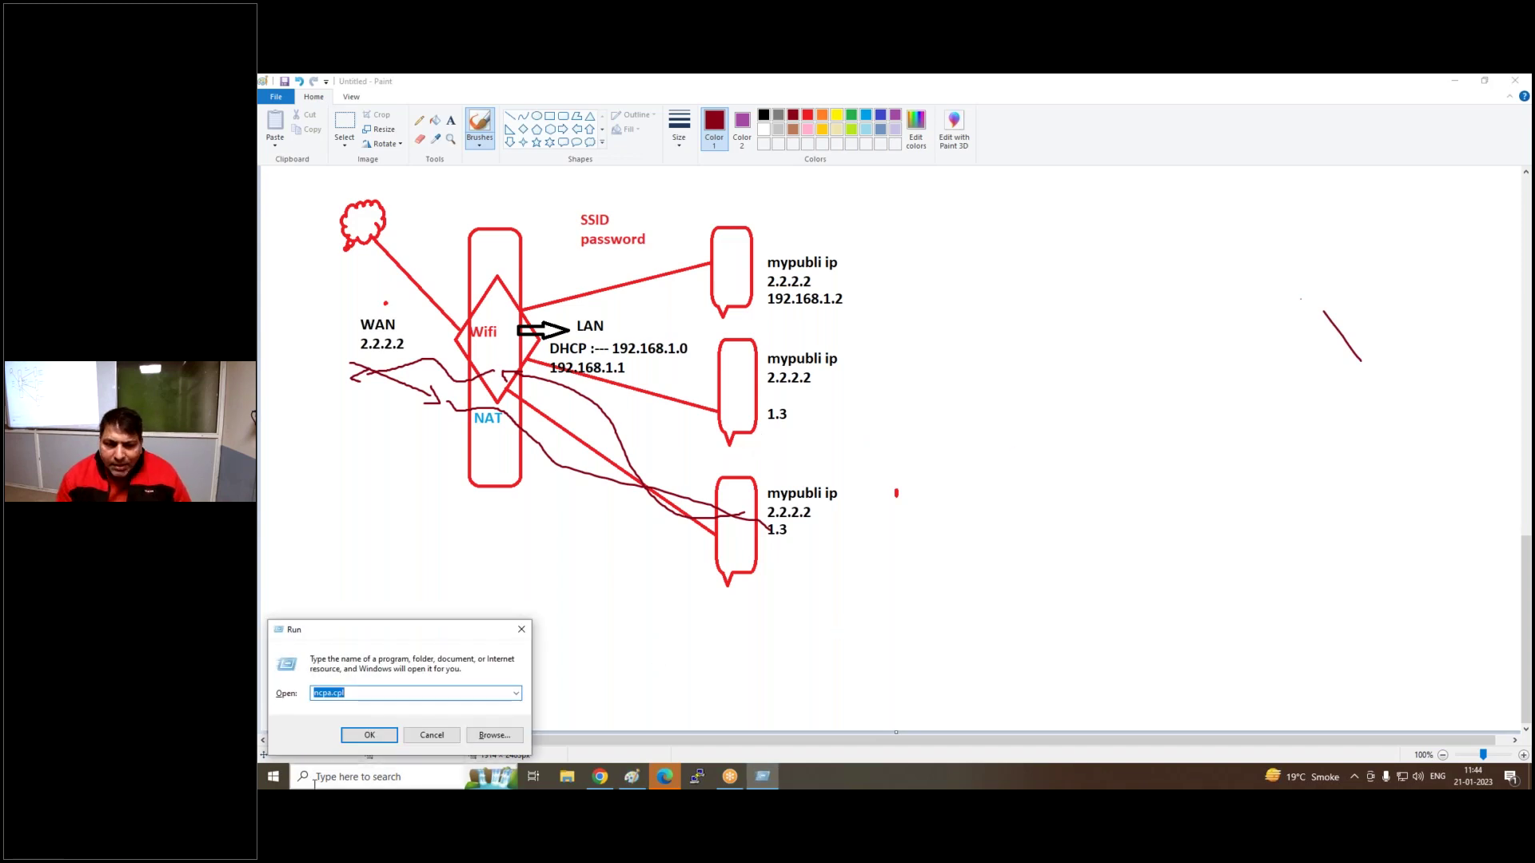
click(354, 736)
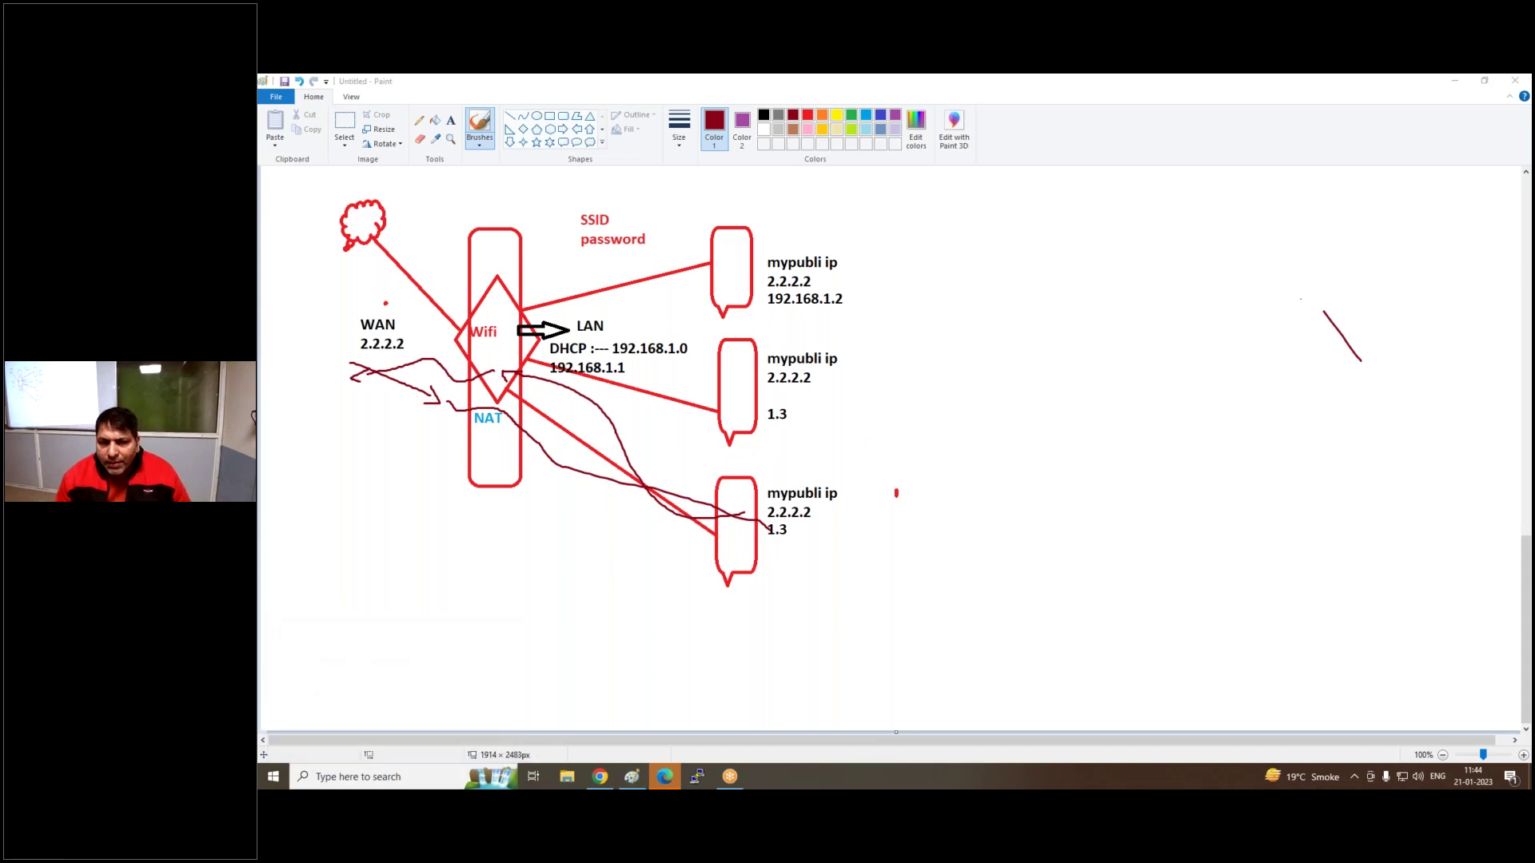
right_click(445, 296)
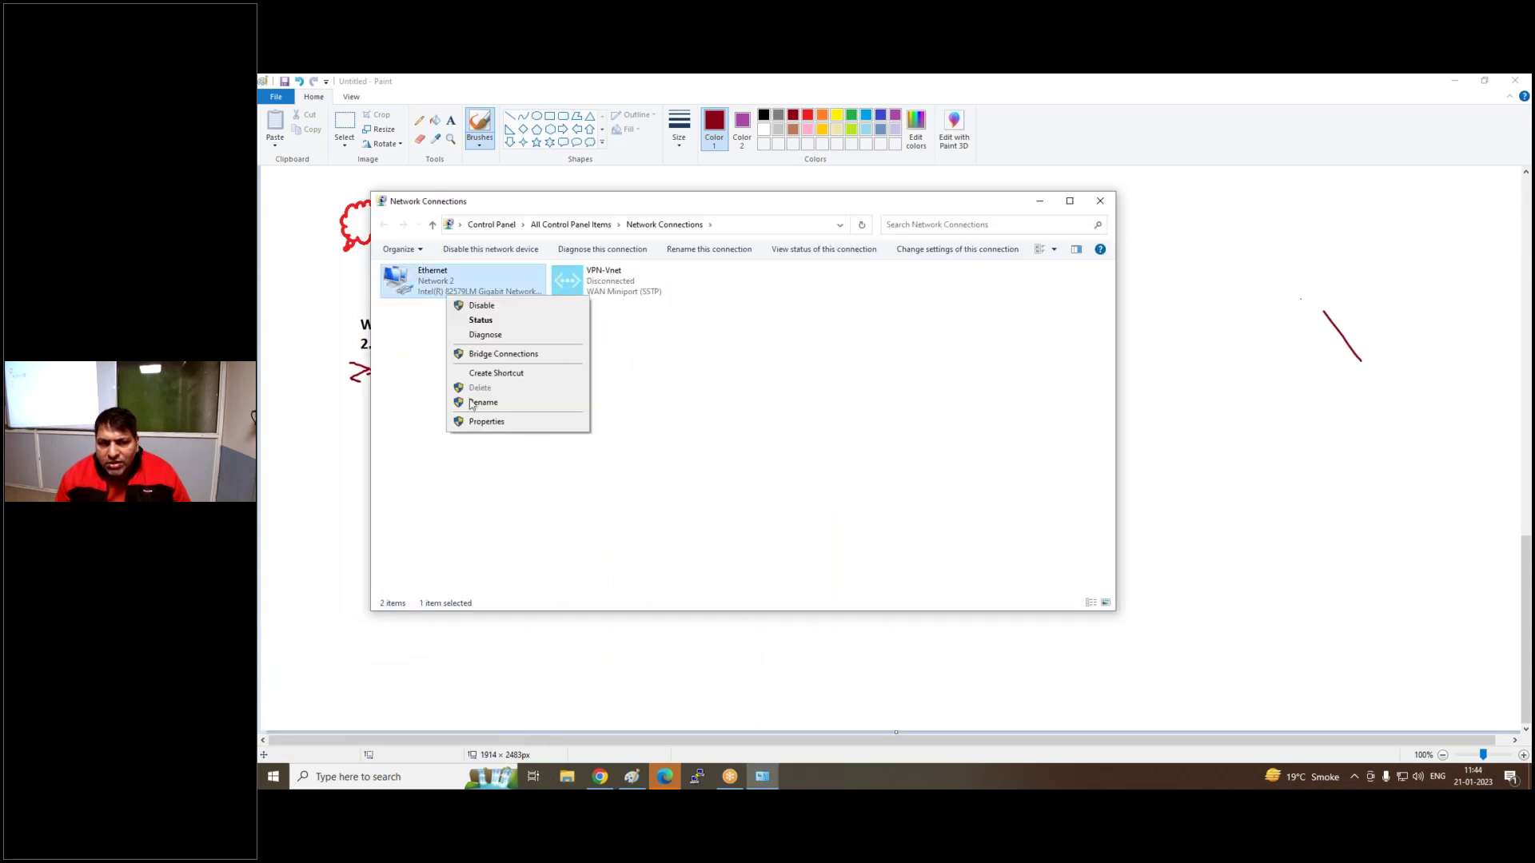
click(488, 423)
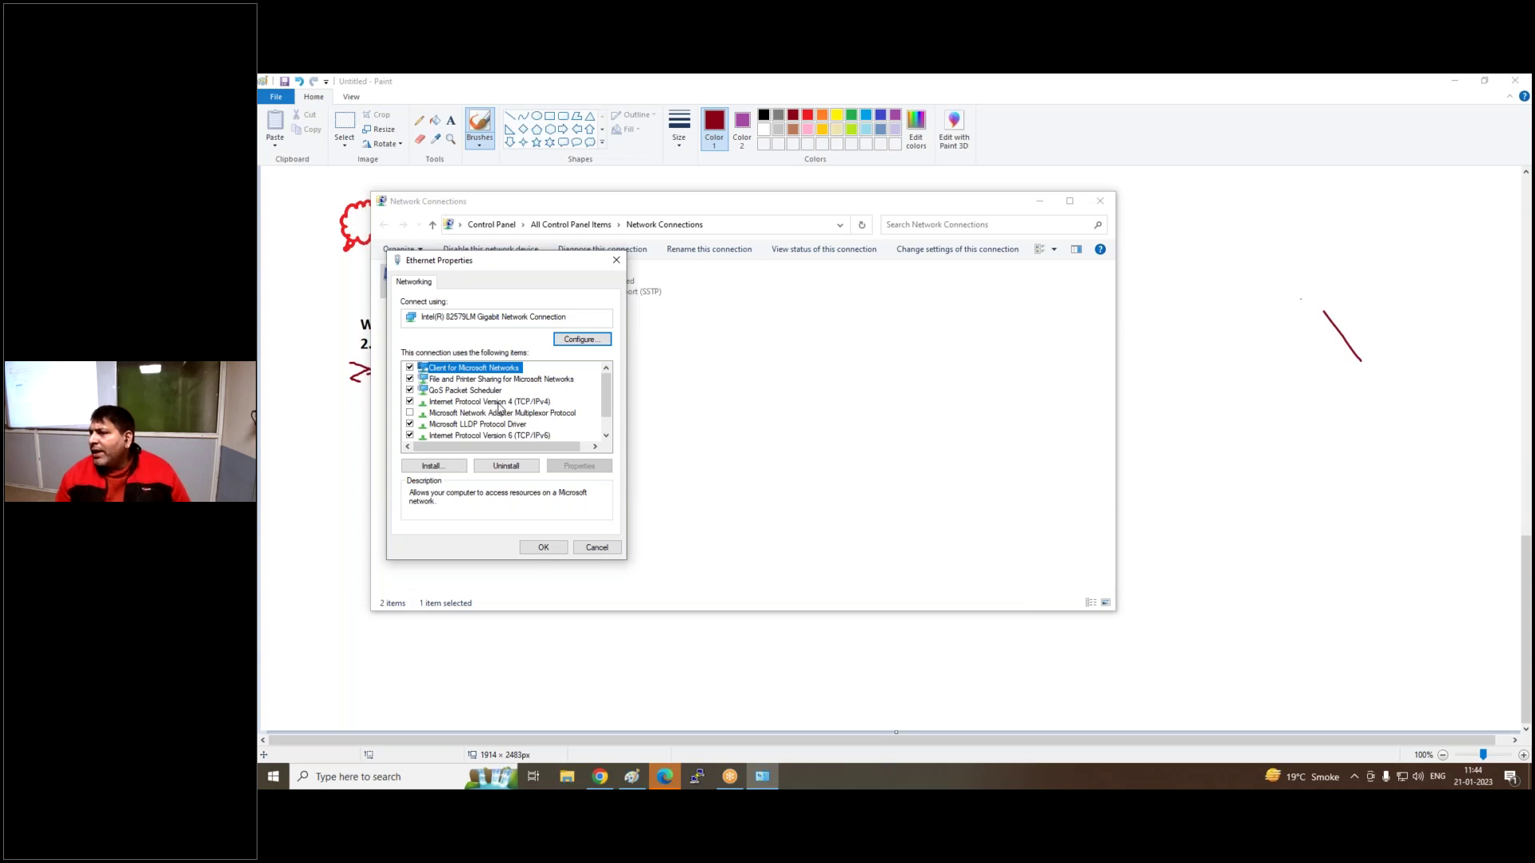
click(616, 260)
Open the Ethernet adapter's status and view its network connection details
right_click(435, 286)
click(469, 311)
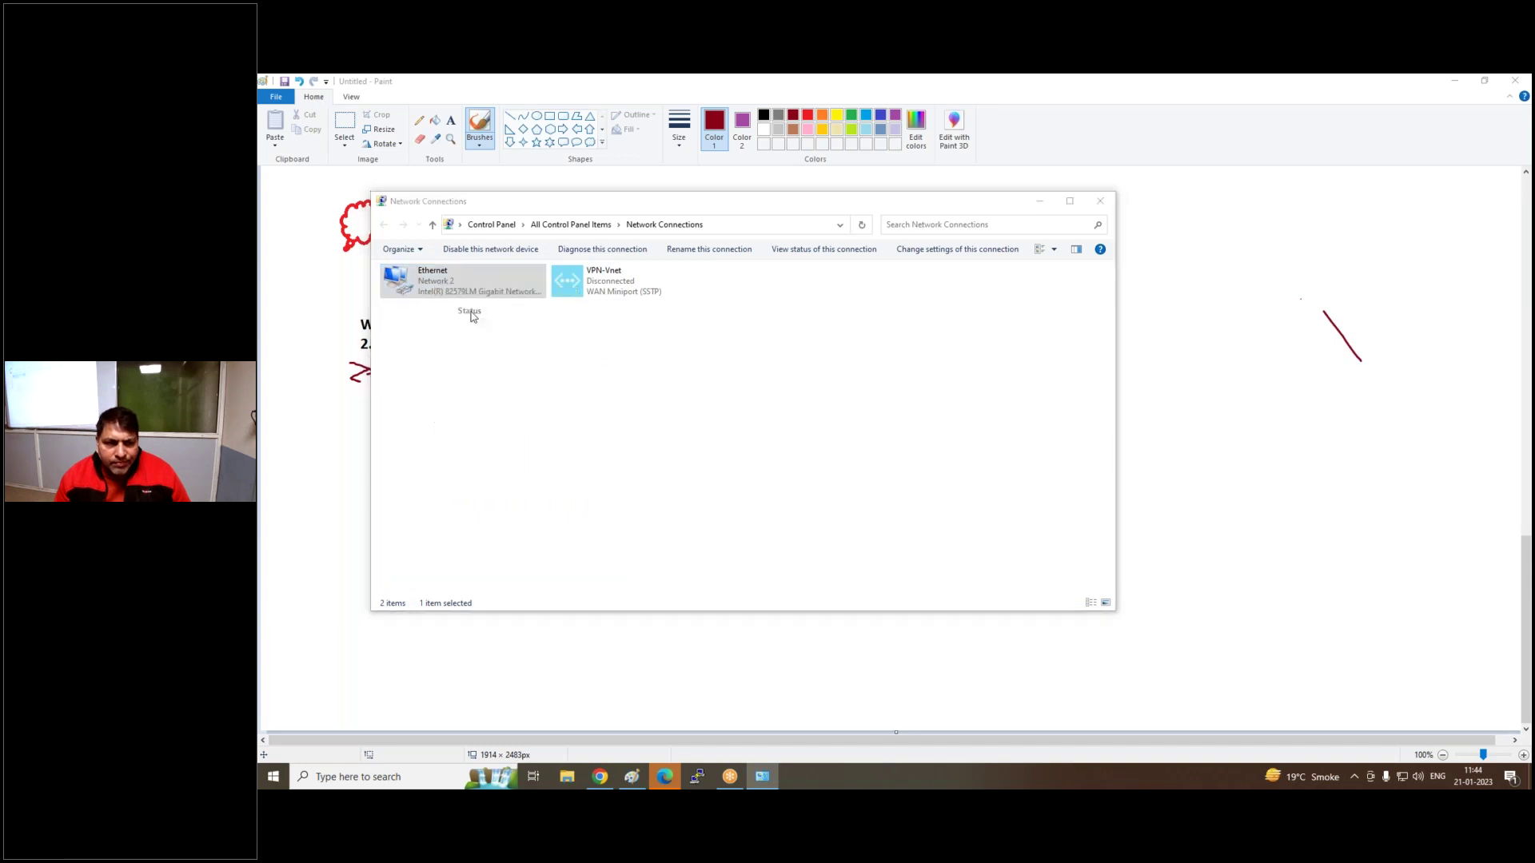
click(823, 416)
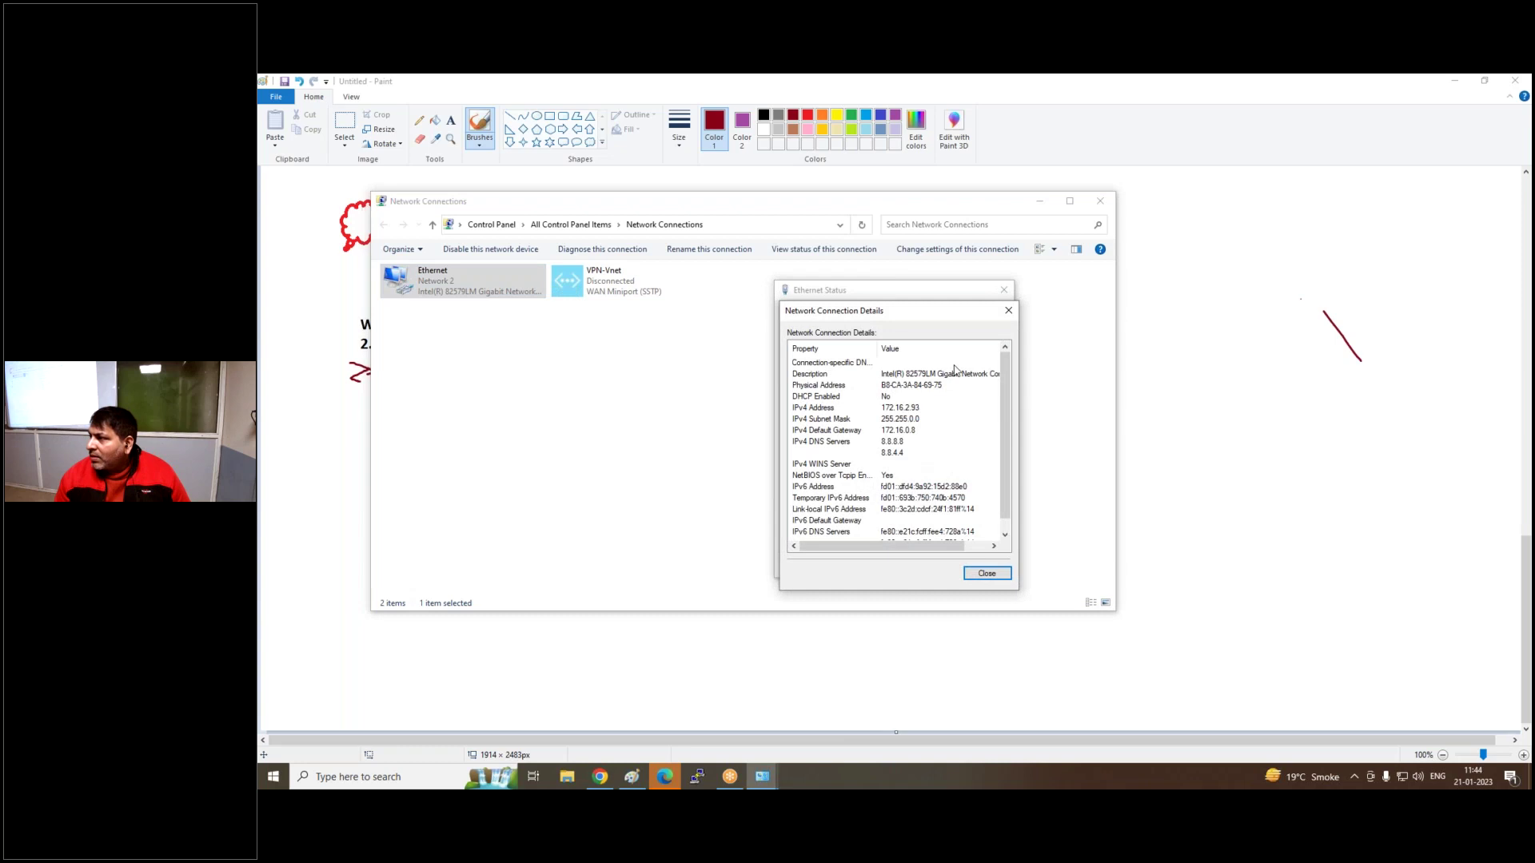
Switch to Paint and list the private ranges 10.0.0.0, 172.16.0.0 and 192.168.1.0 as dark red text in the blank area beside the callouts
click(631, 776)
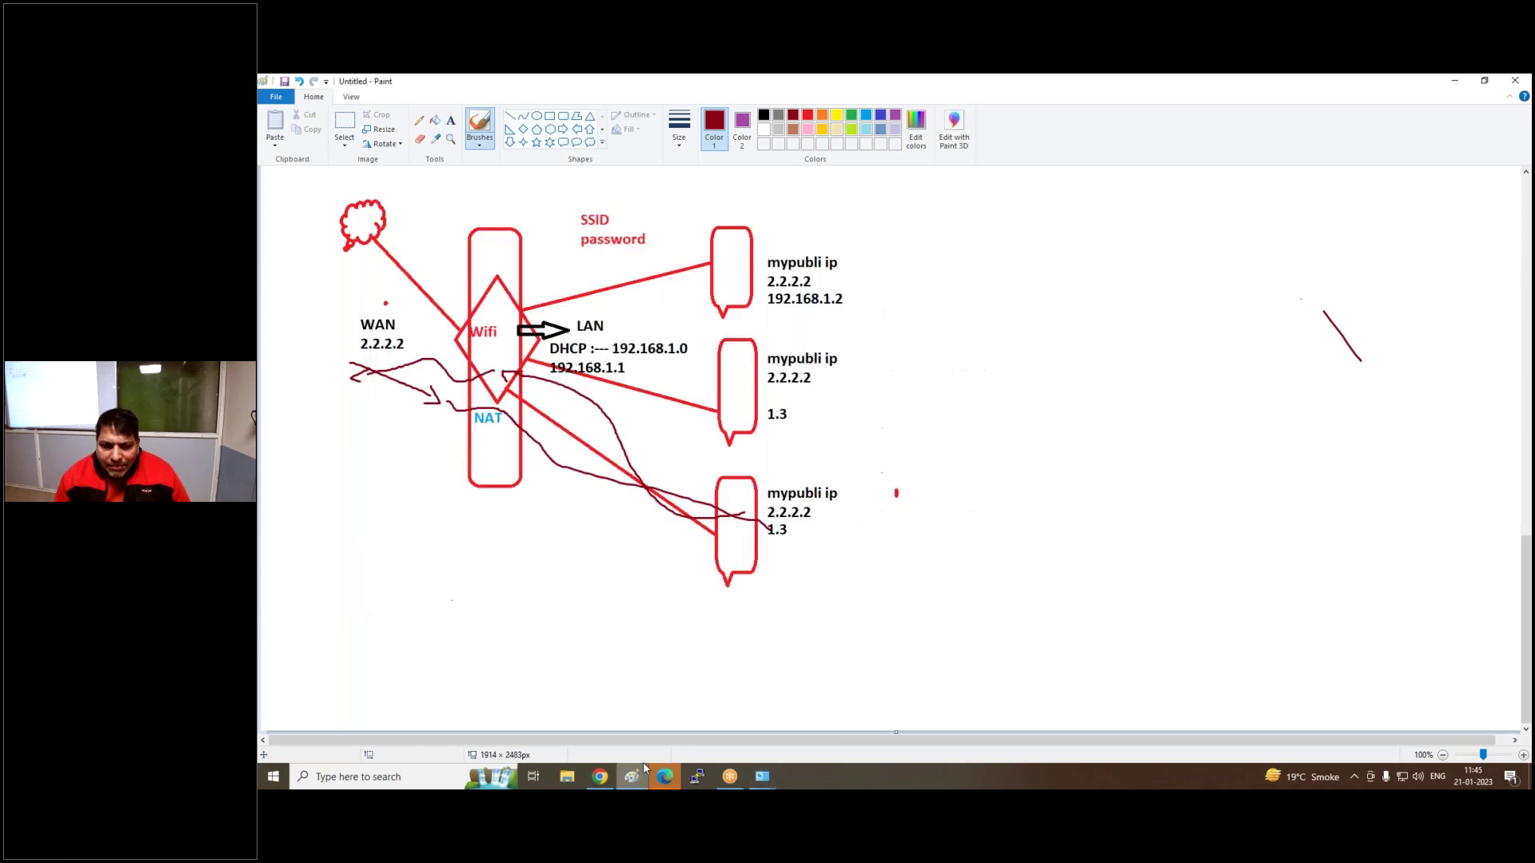
click(451, 120)
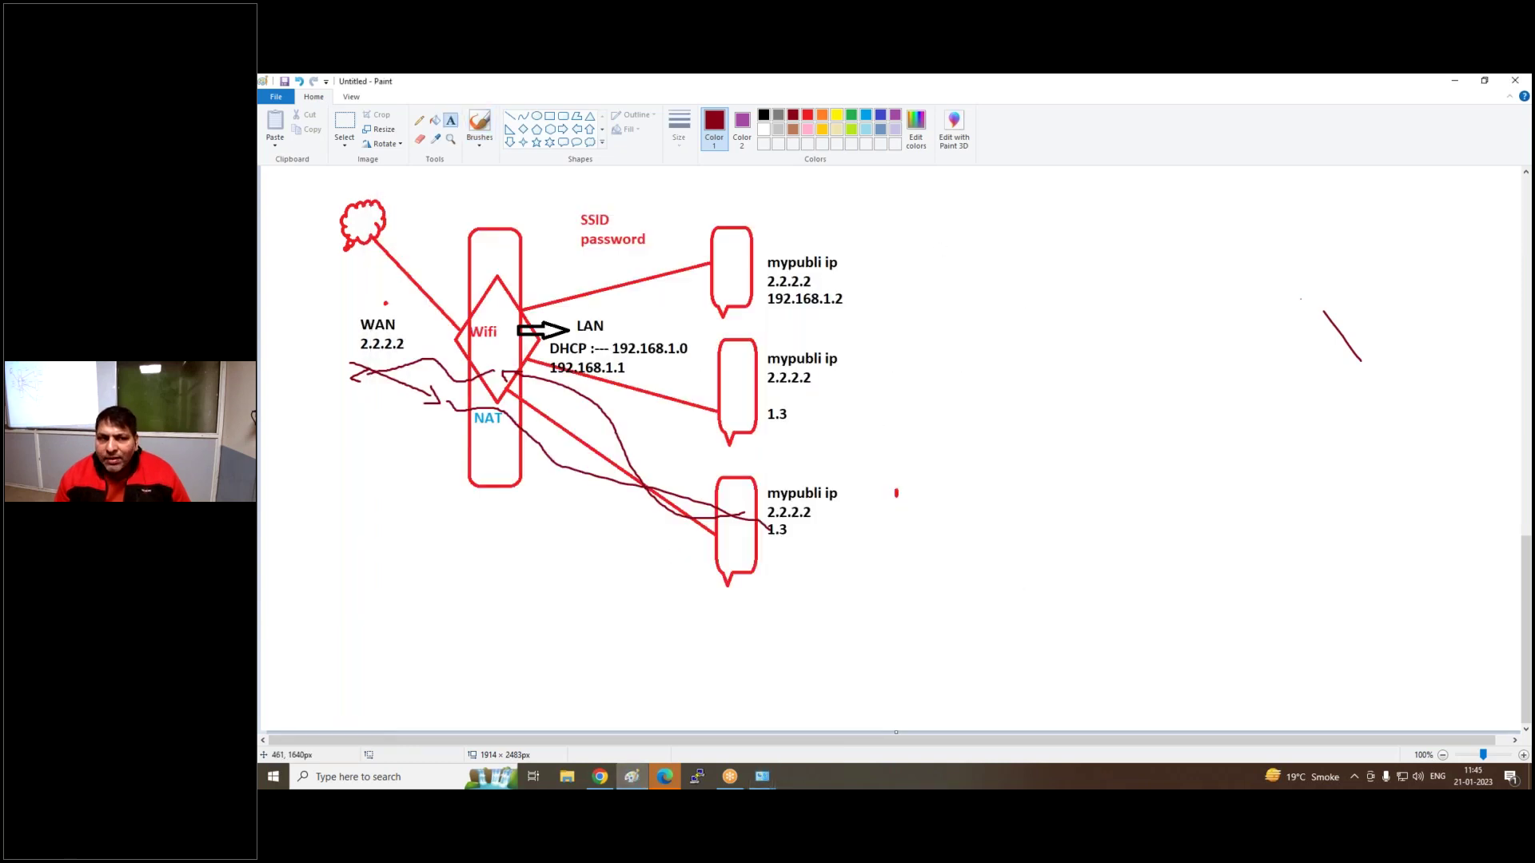
click(1032, 242)
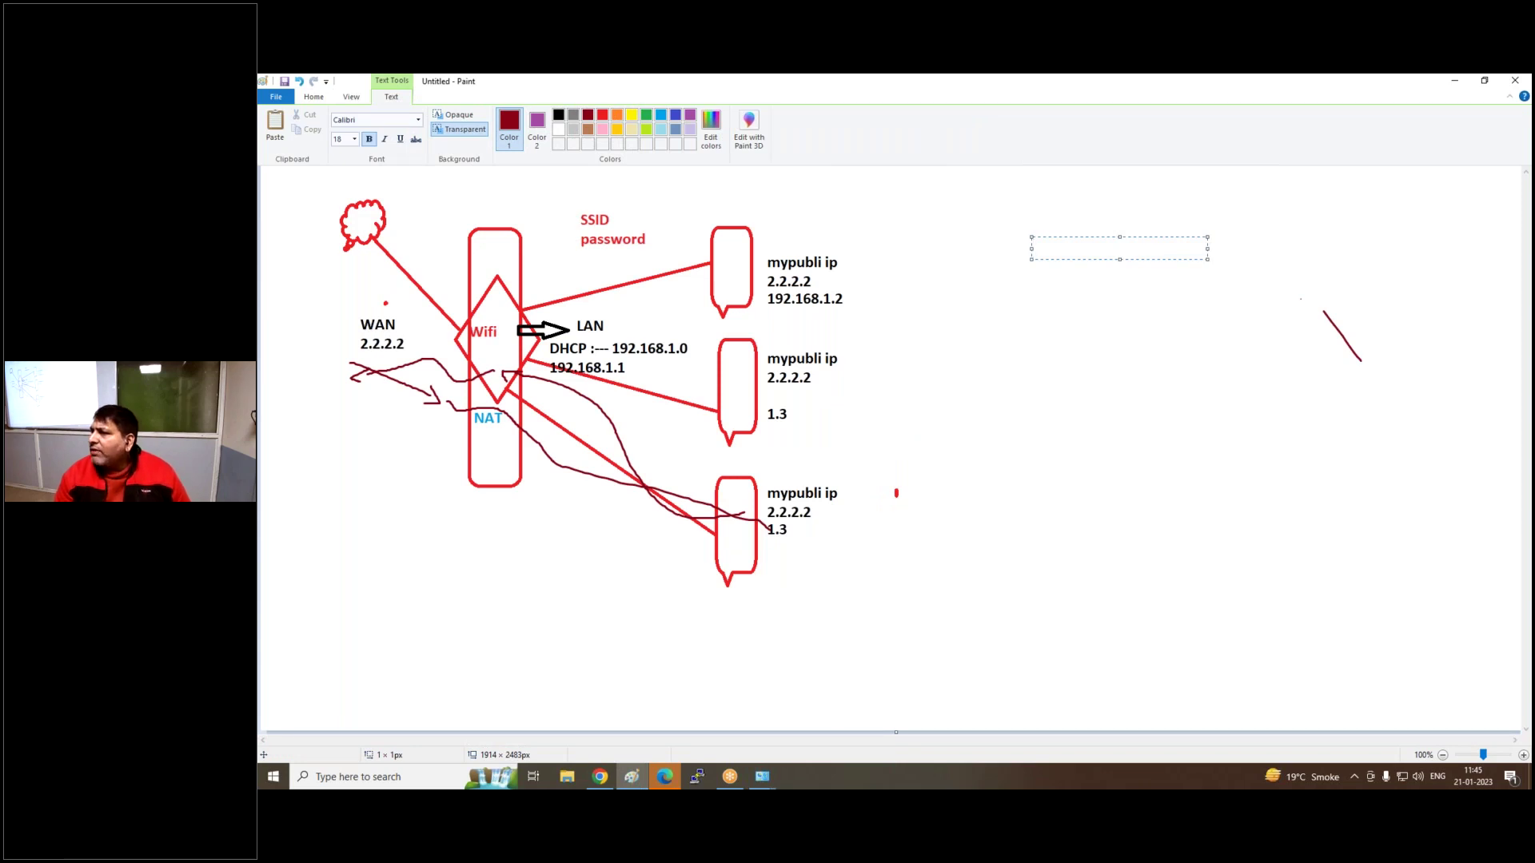
text(10.0.0.0)
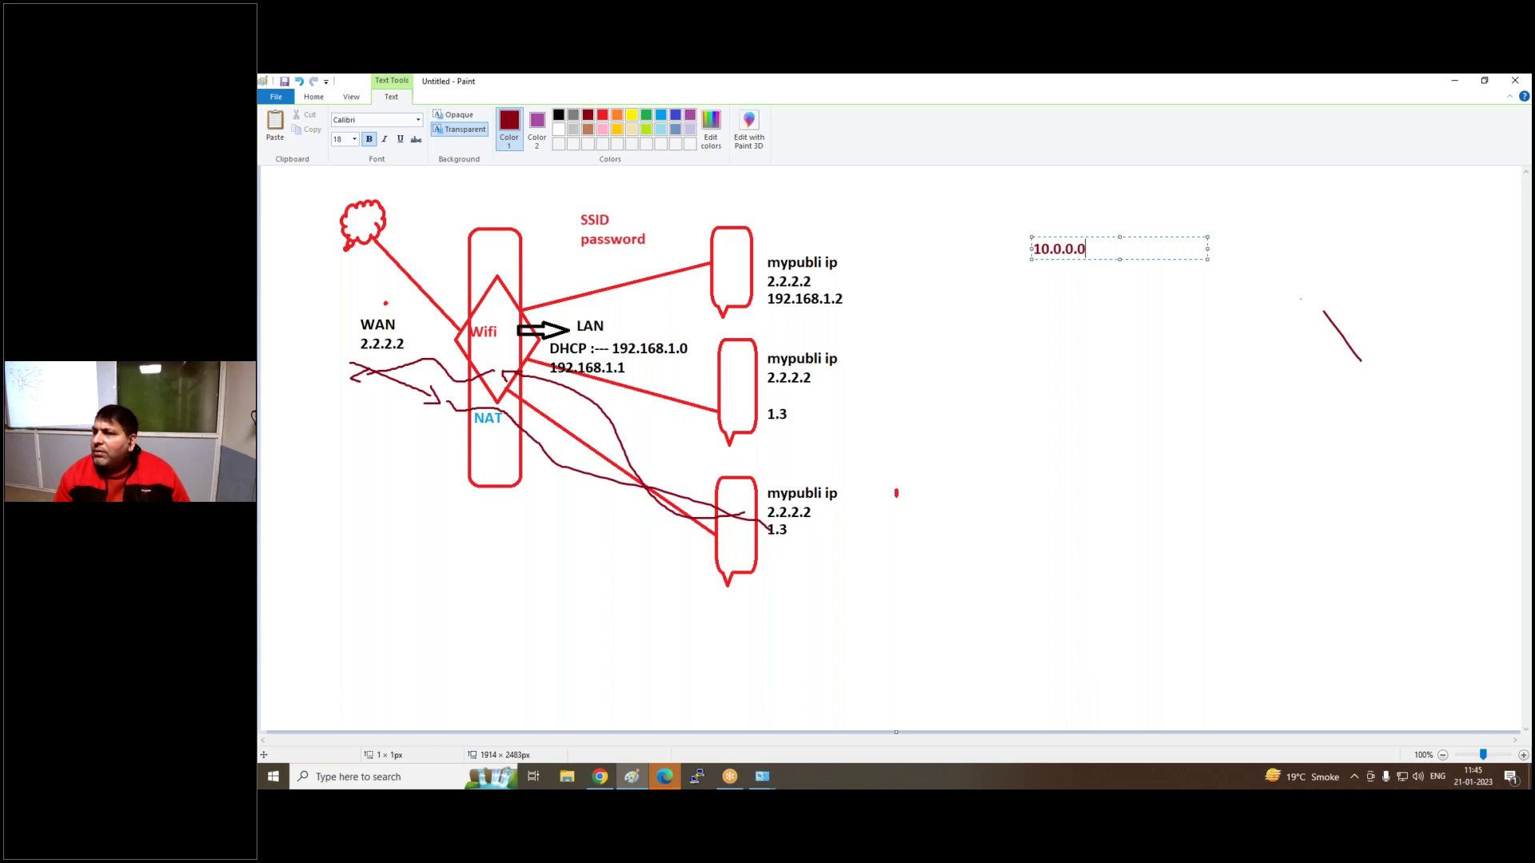
key(Return)
key(Return)
text(172.16.0.0)
key(Return)
text(10)
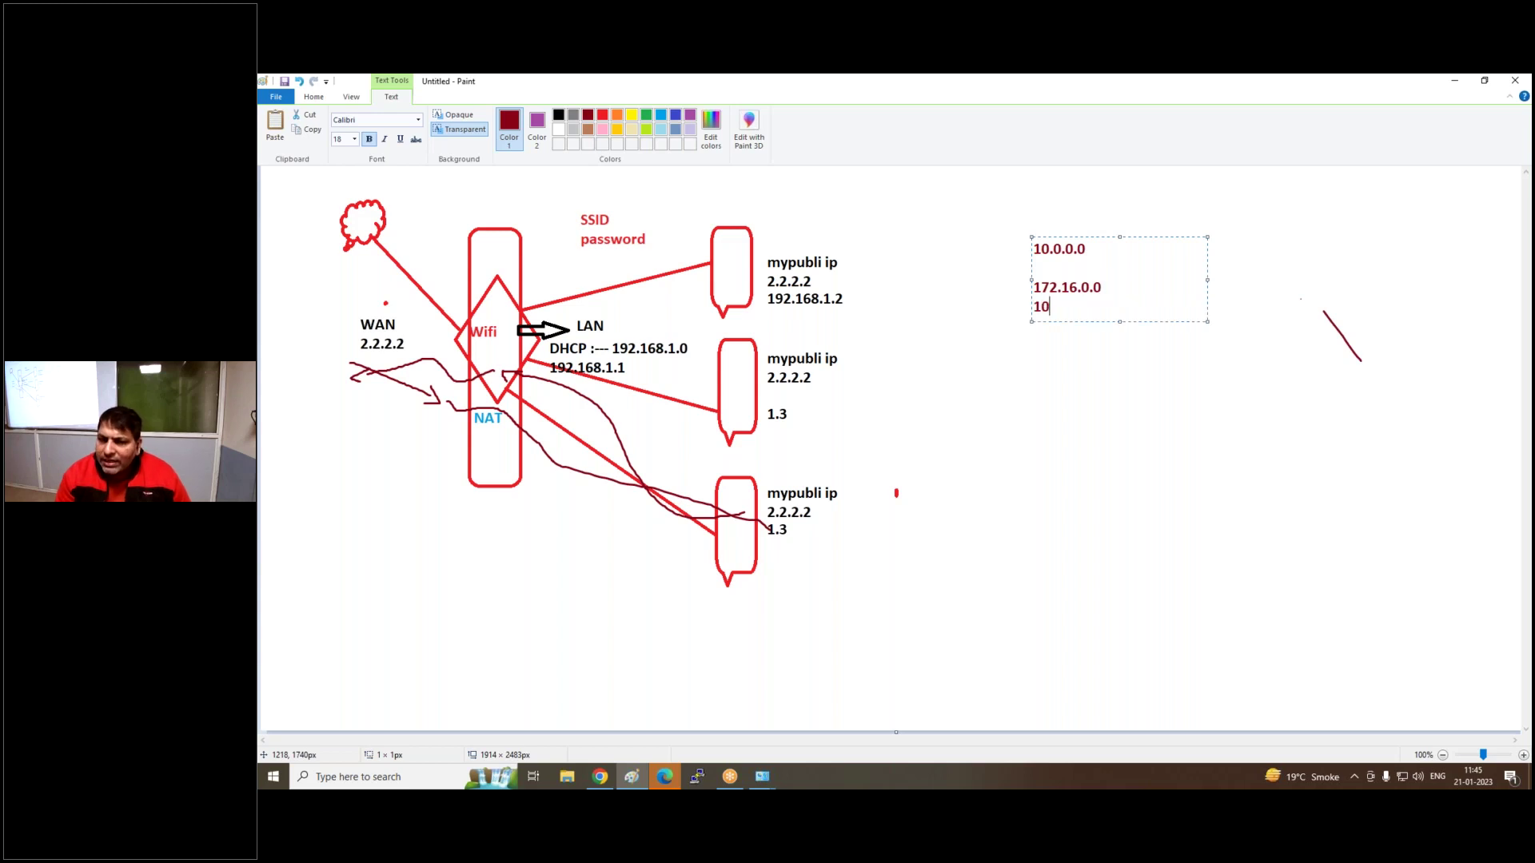
key(BackSpace)
text(92.16)
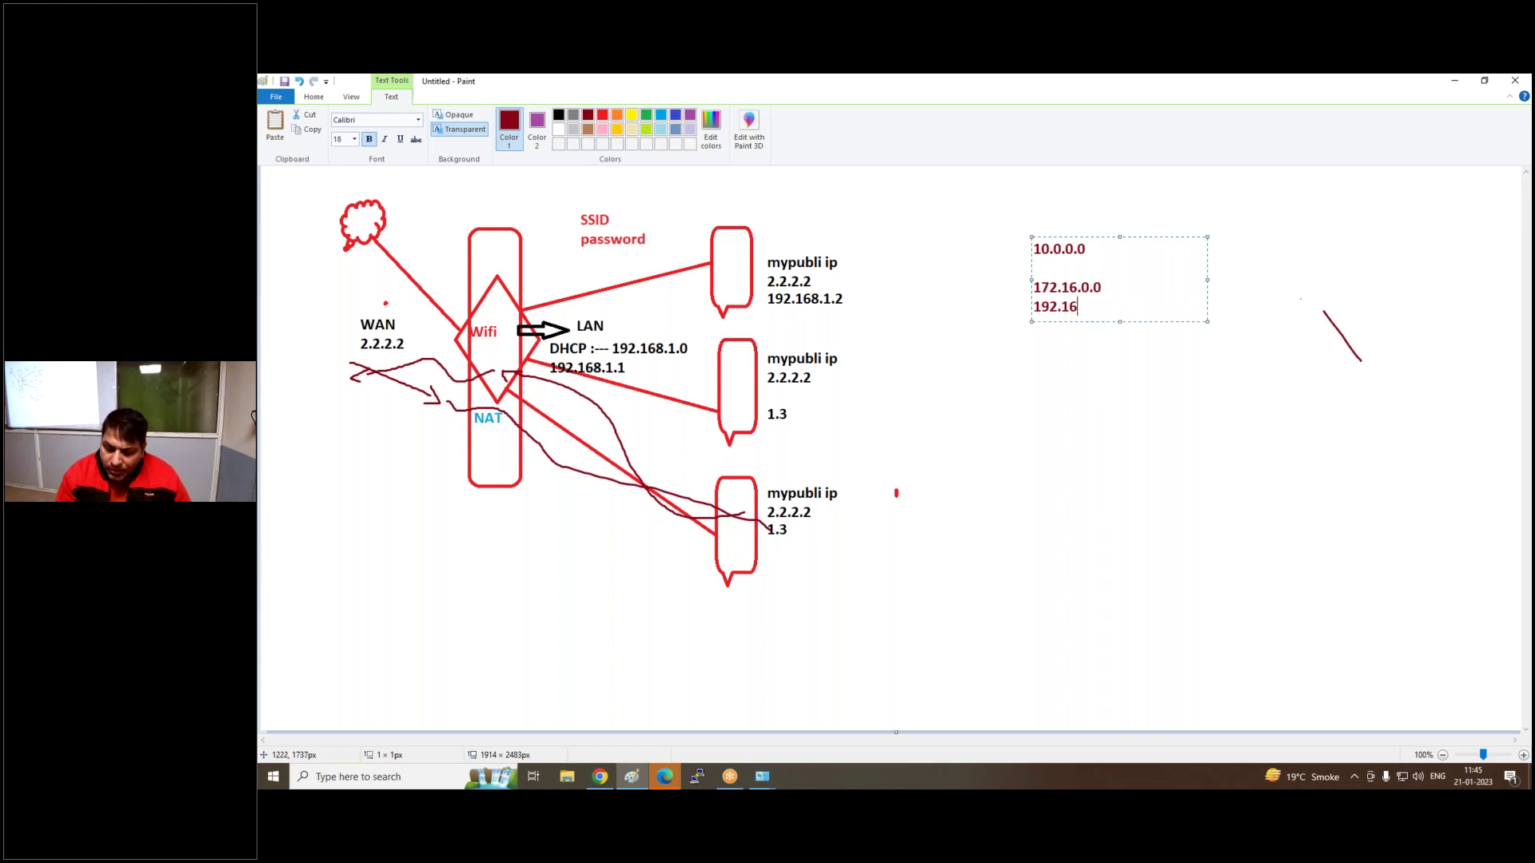
text(8.1.0)
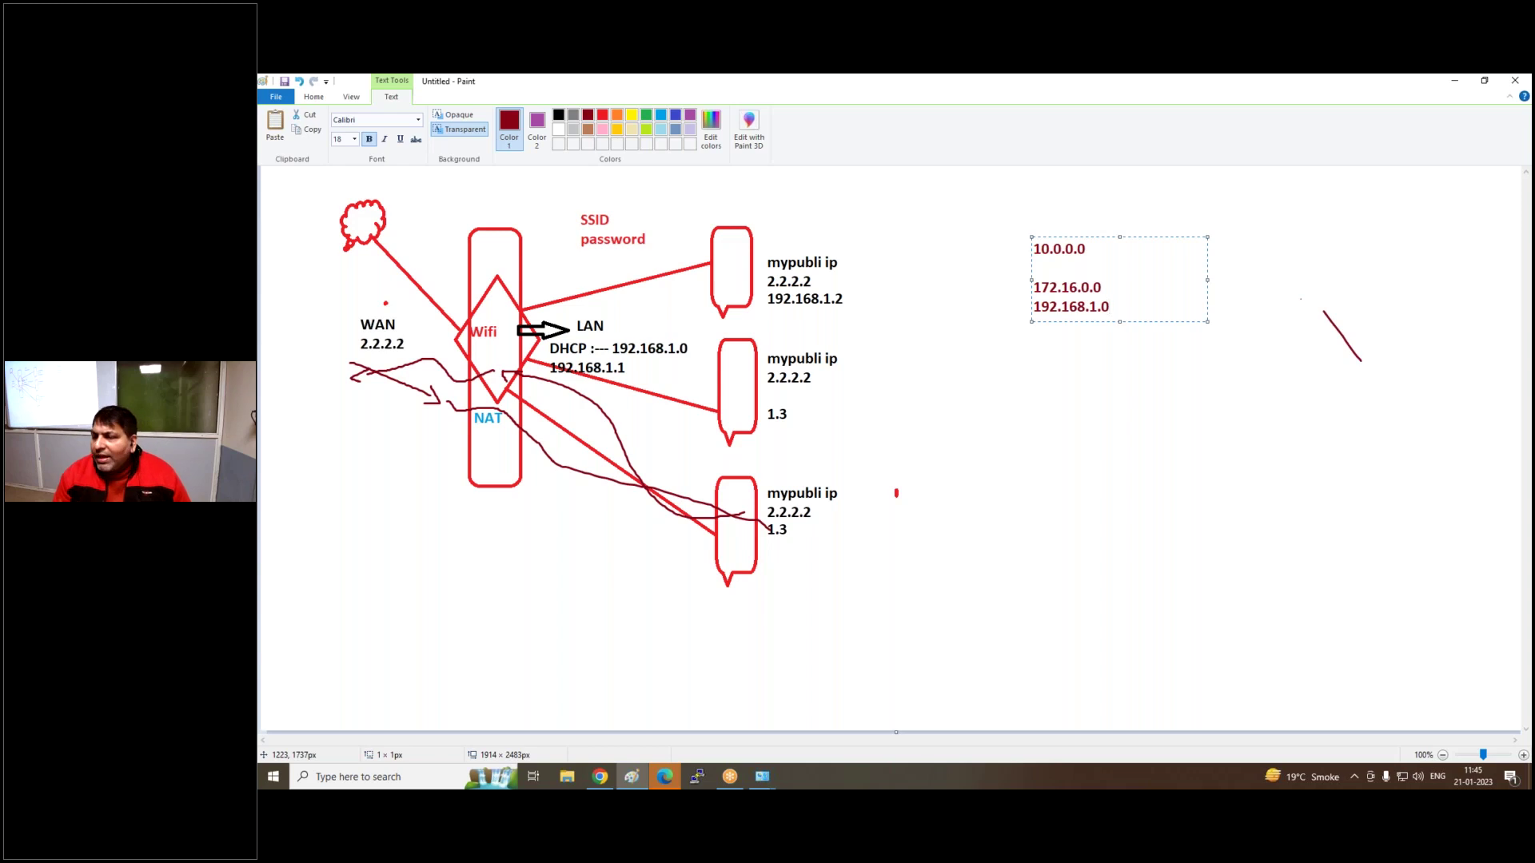
Add the octet range 0--255 a few lines below the private address list and finish the text
key(Return)
key(Return)
key(Return)
text(0.)
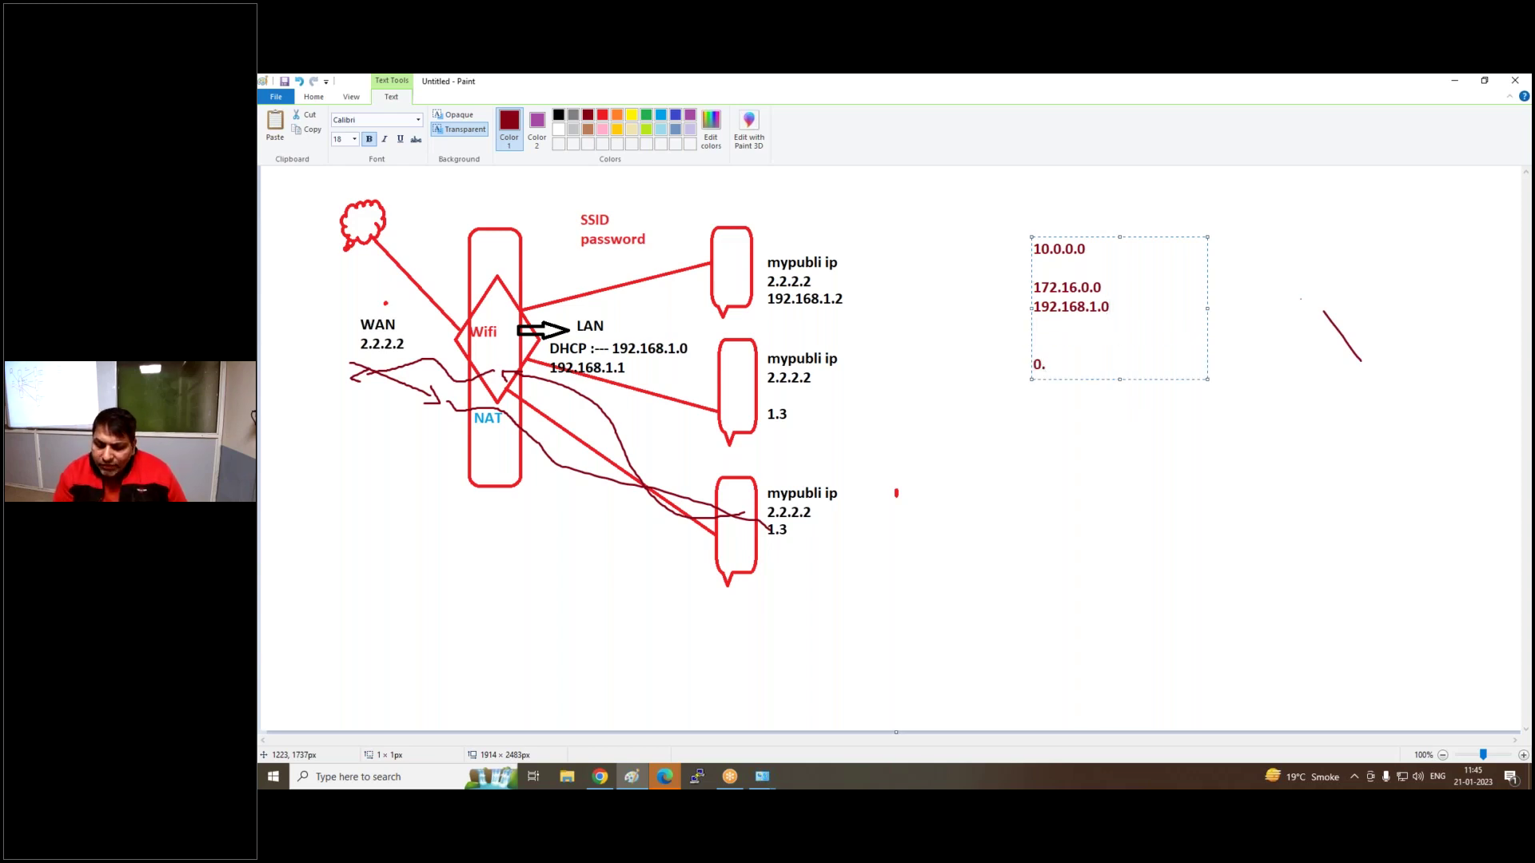
text(--255)
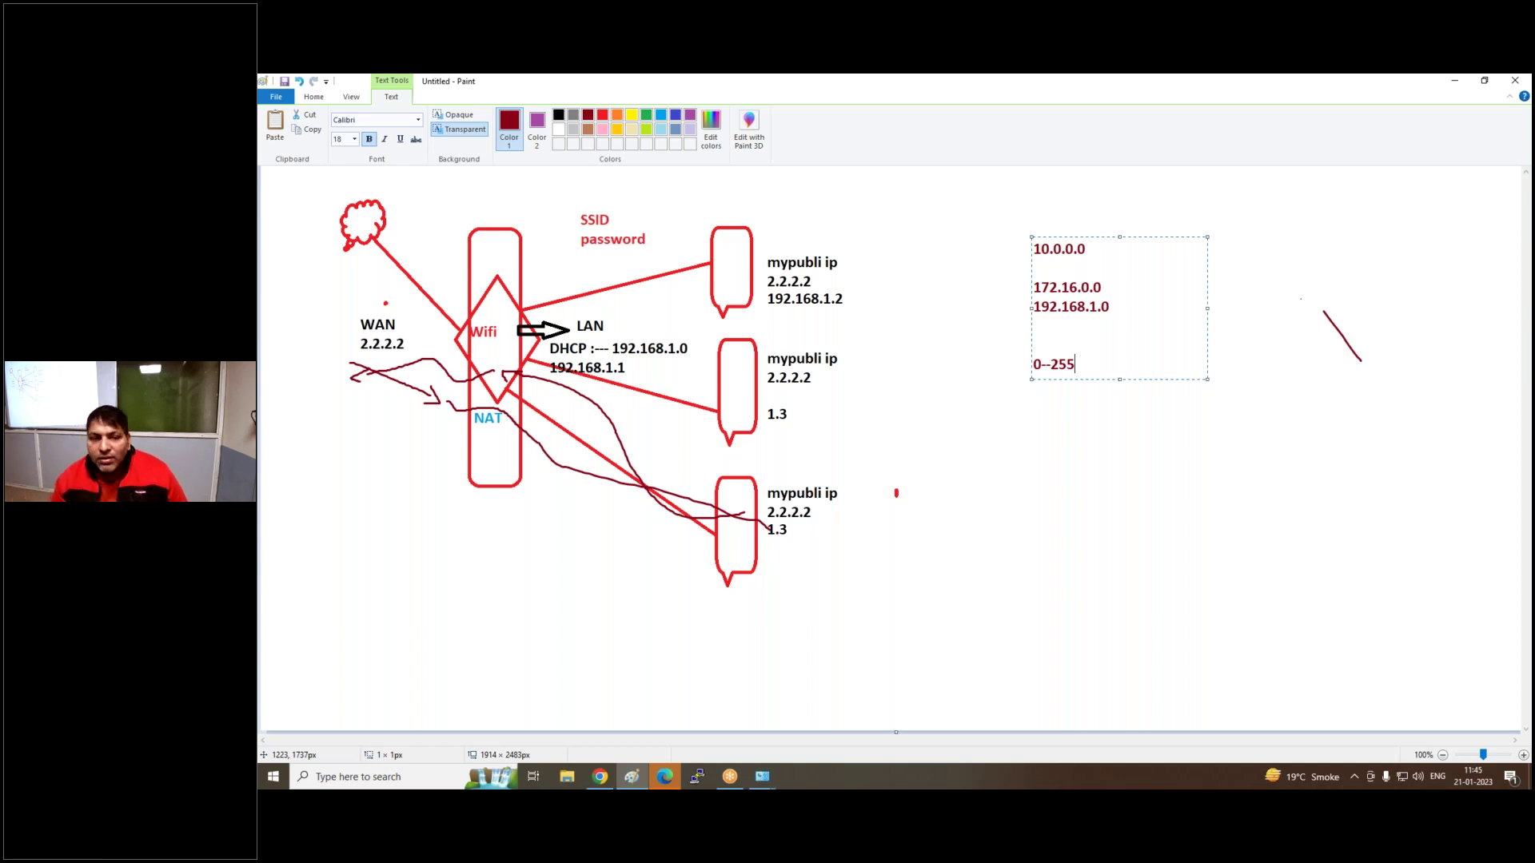
click(942, 387)
Review the drawn VPC diagram's server access notes, gateways and route tables against the home network sketch
scroll(942, 387, up, 10)
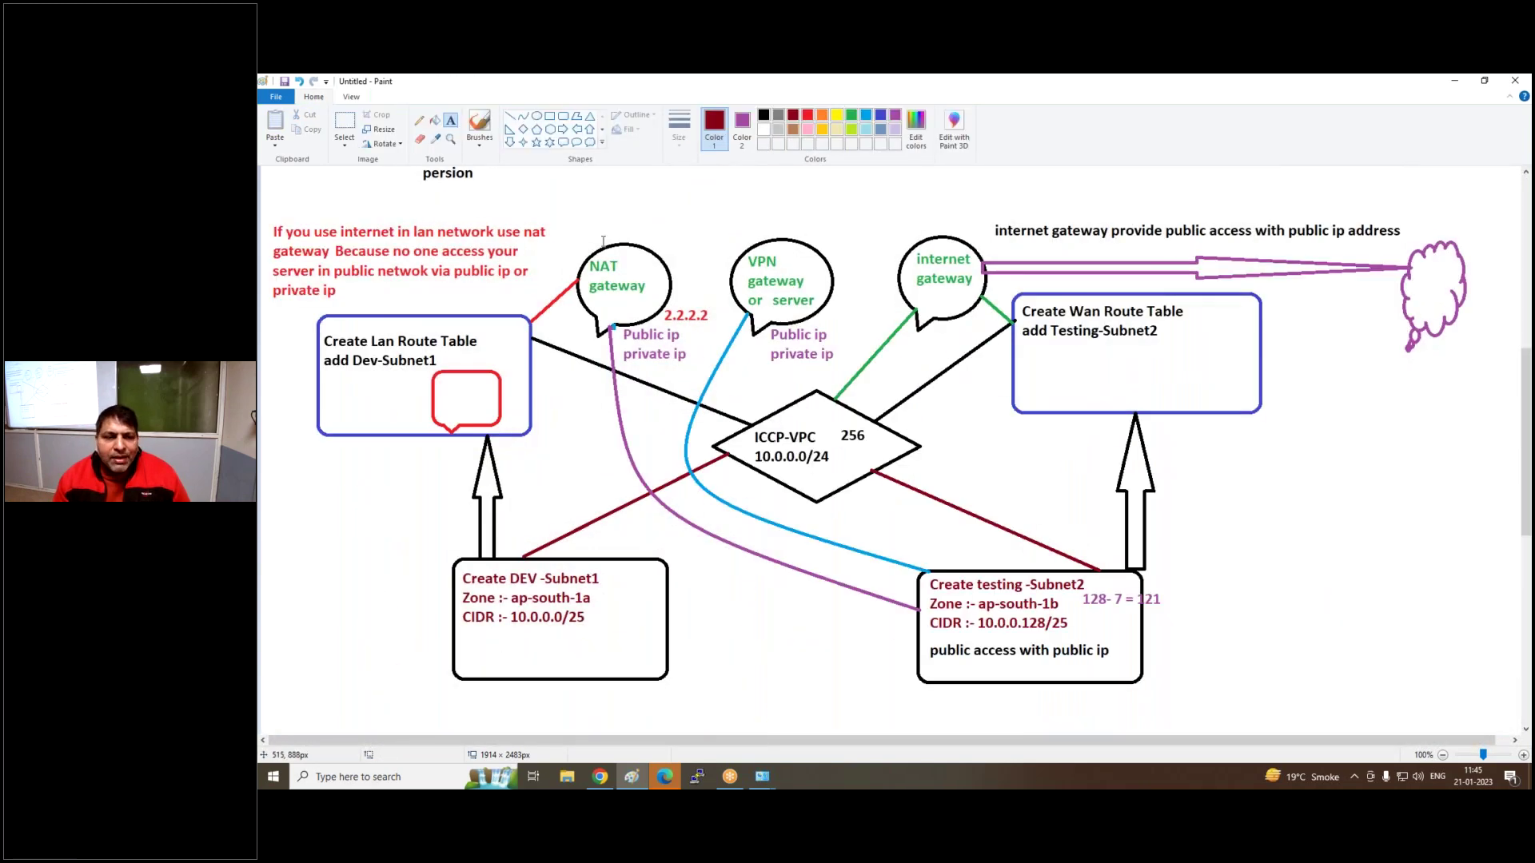
scroll(610, 270, up, 4)
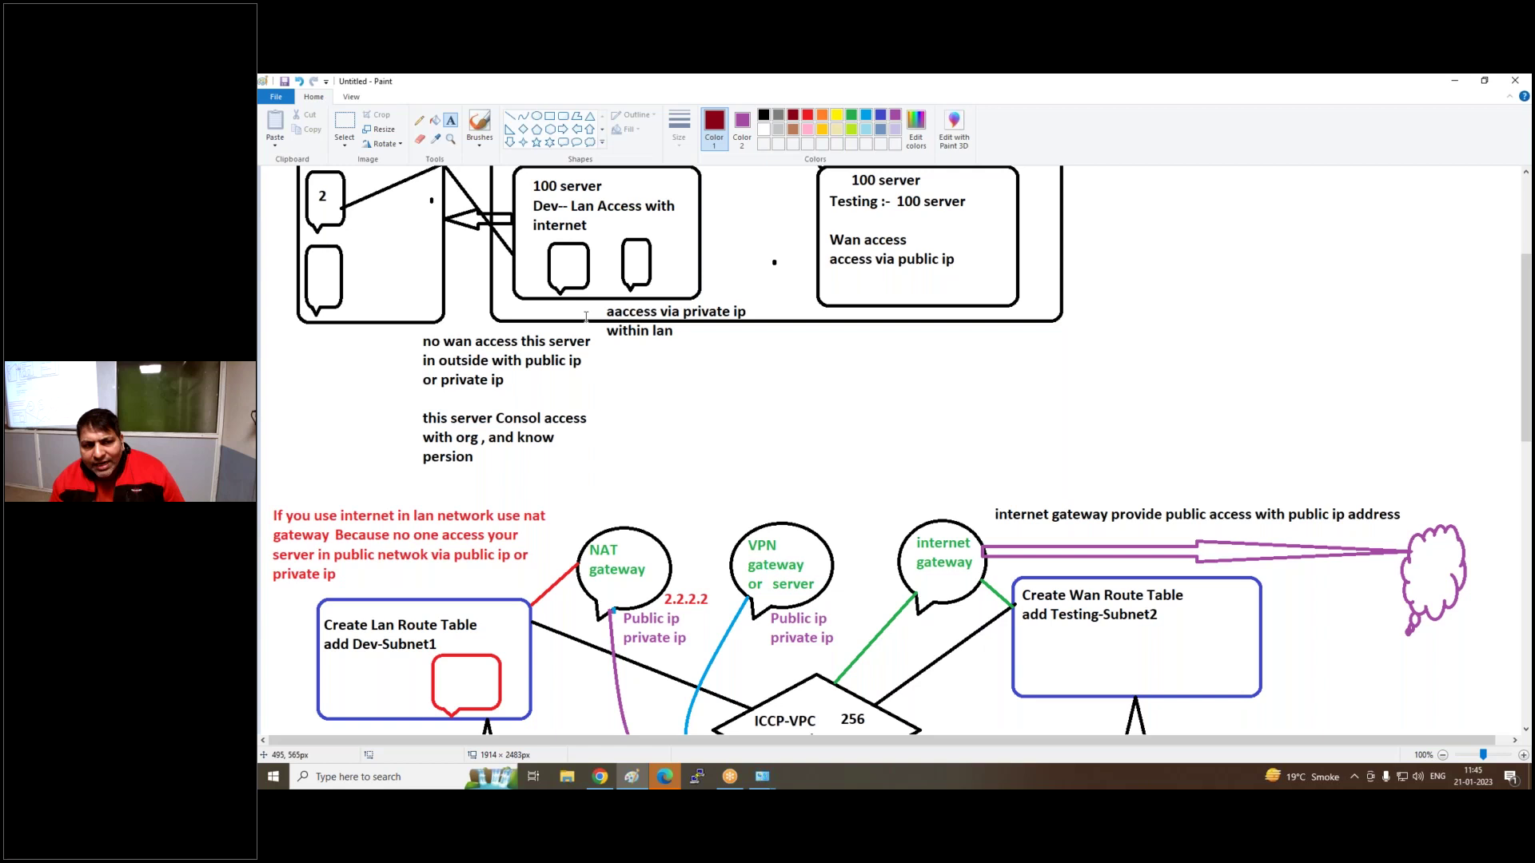
scroll(569, 276, up, 3)
scroll(578, 617, down, 4)
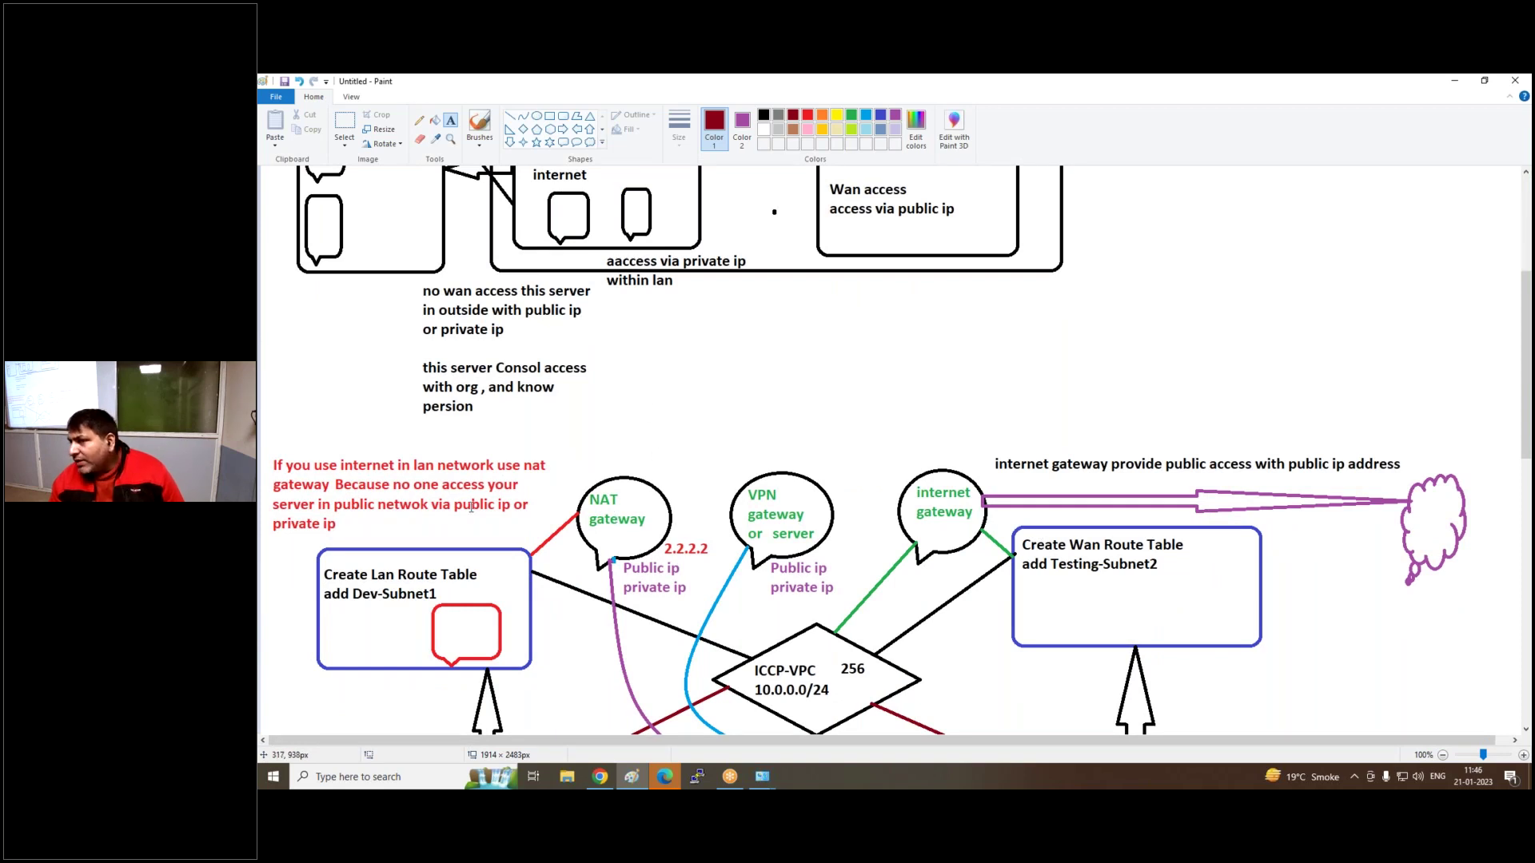
scroll(471, 506, down, 12)
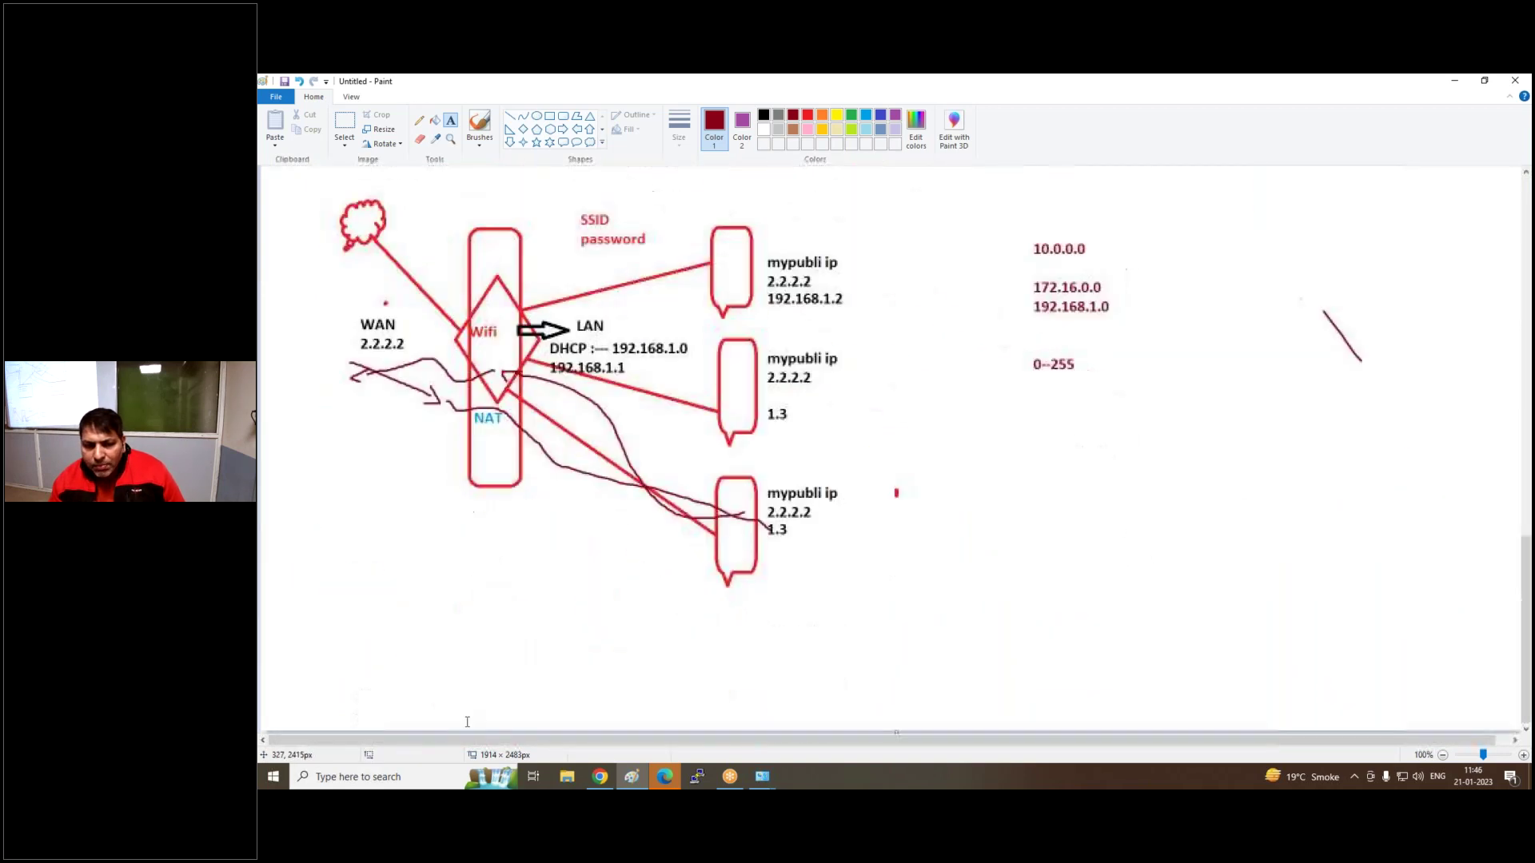
Switch to the AWS VPC console in Chrome and create an internet gateway named ICCP-IG
click(600, 776)
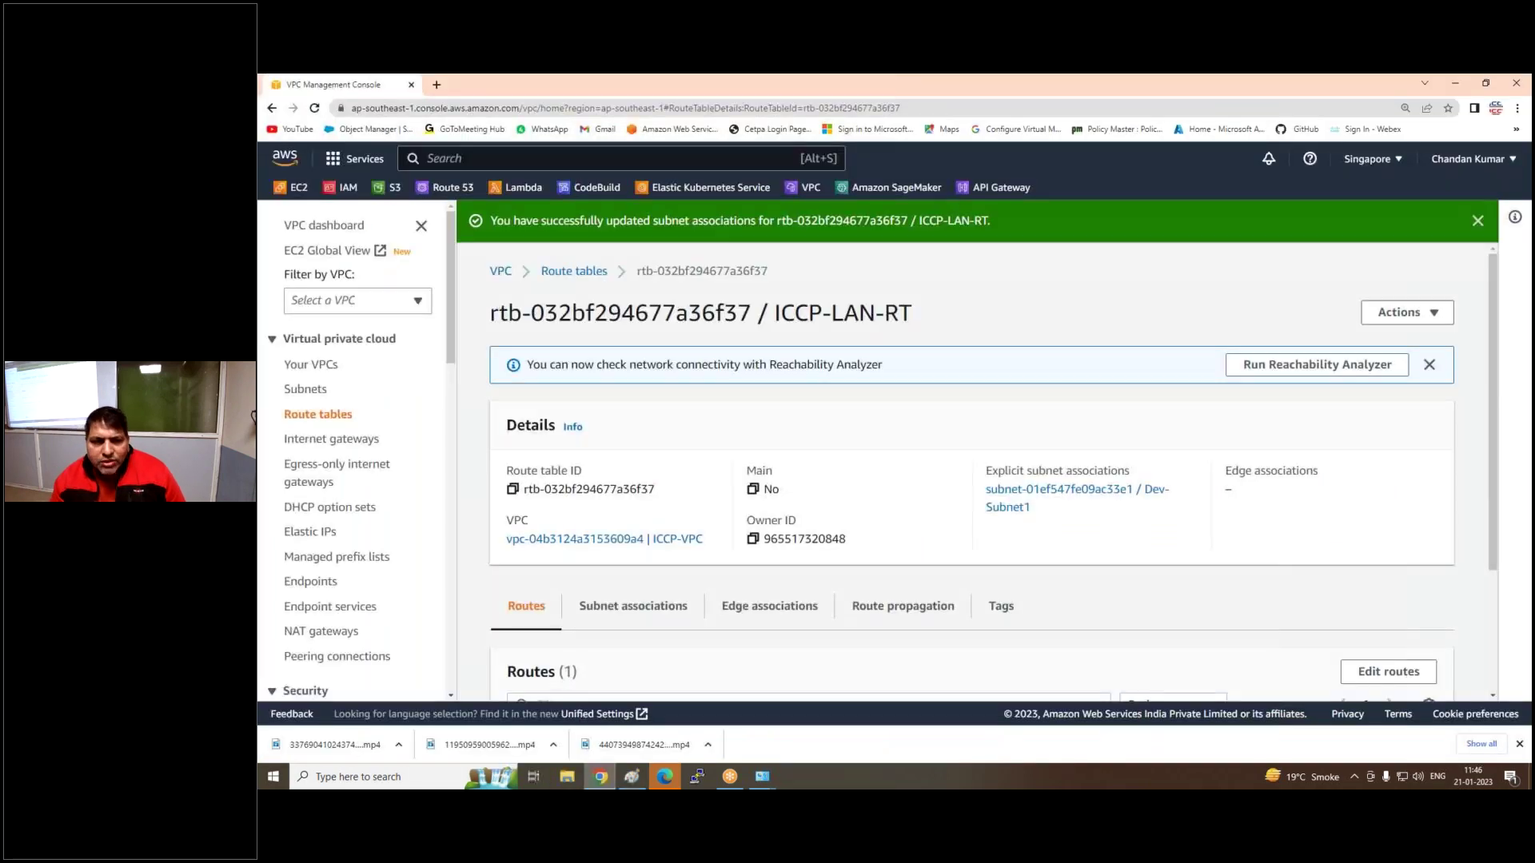
click(334, 440)
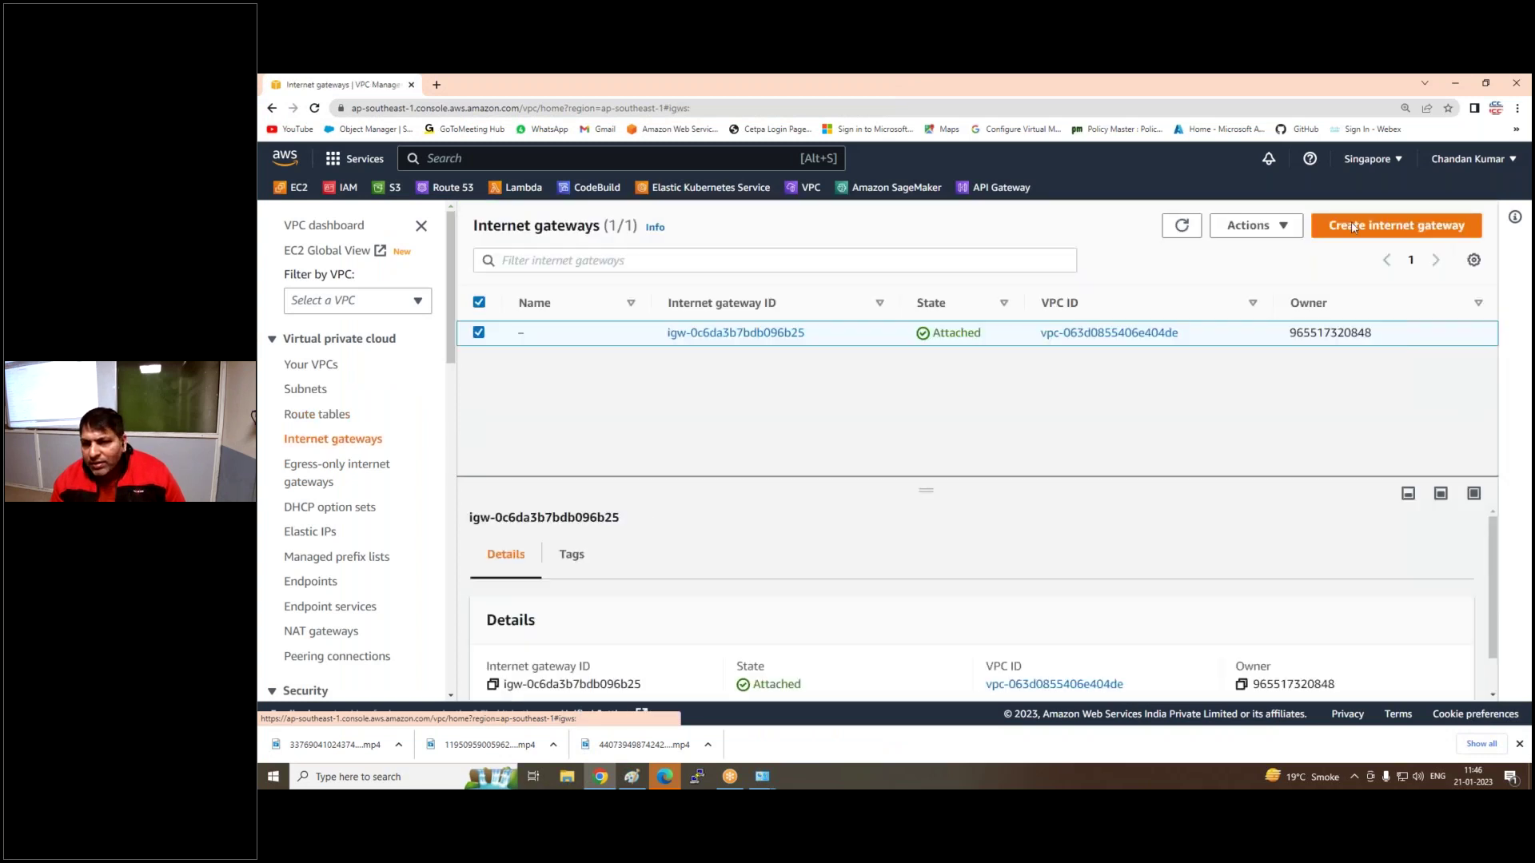
click(1351, 230)
click(526, 453)
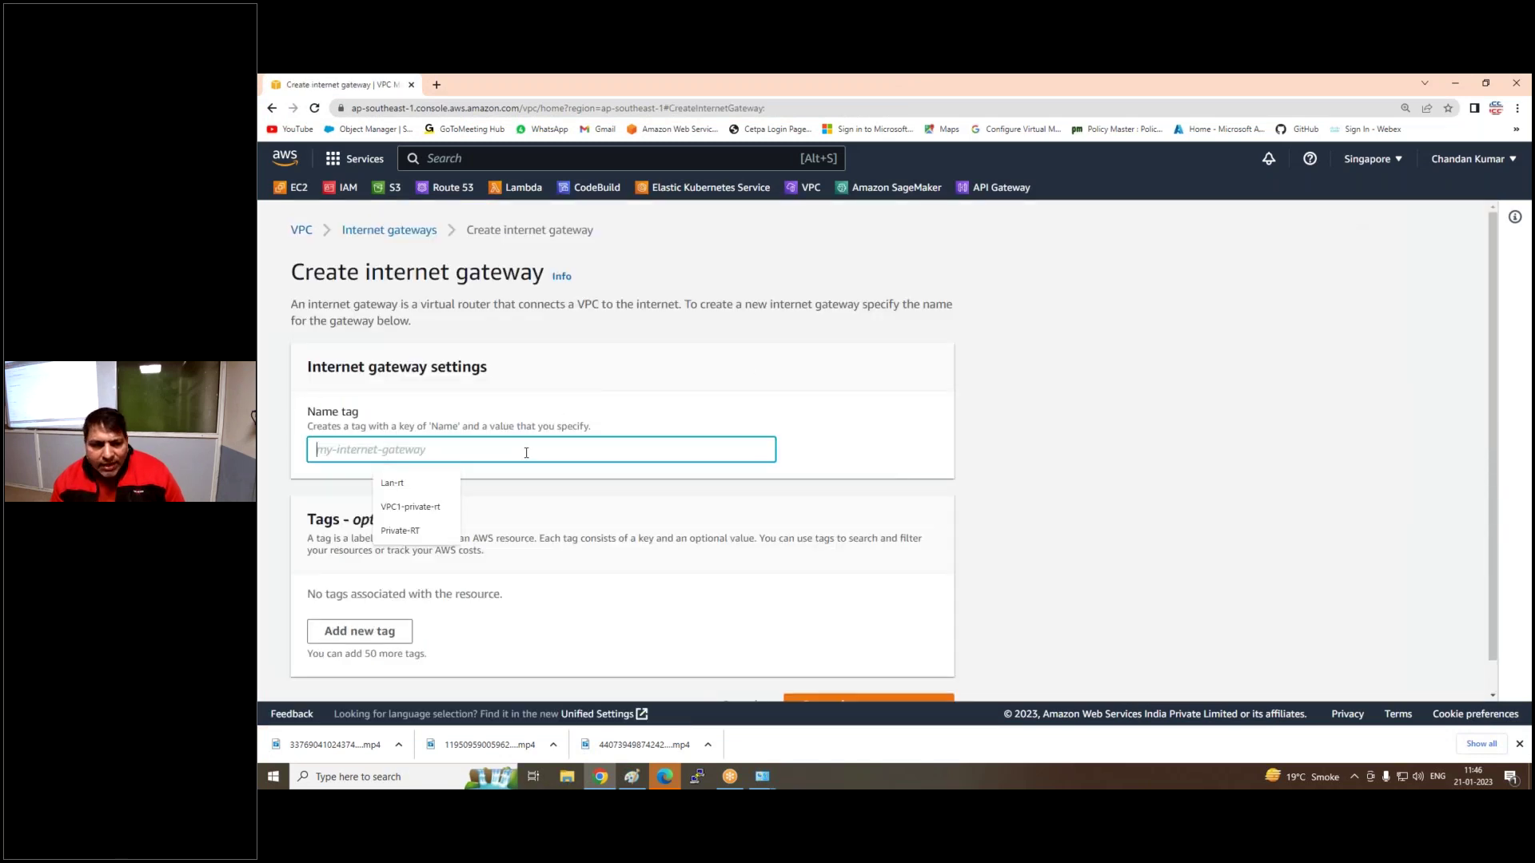
text(ICCP)
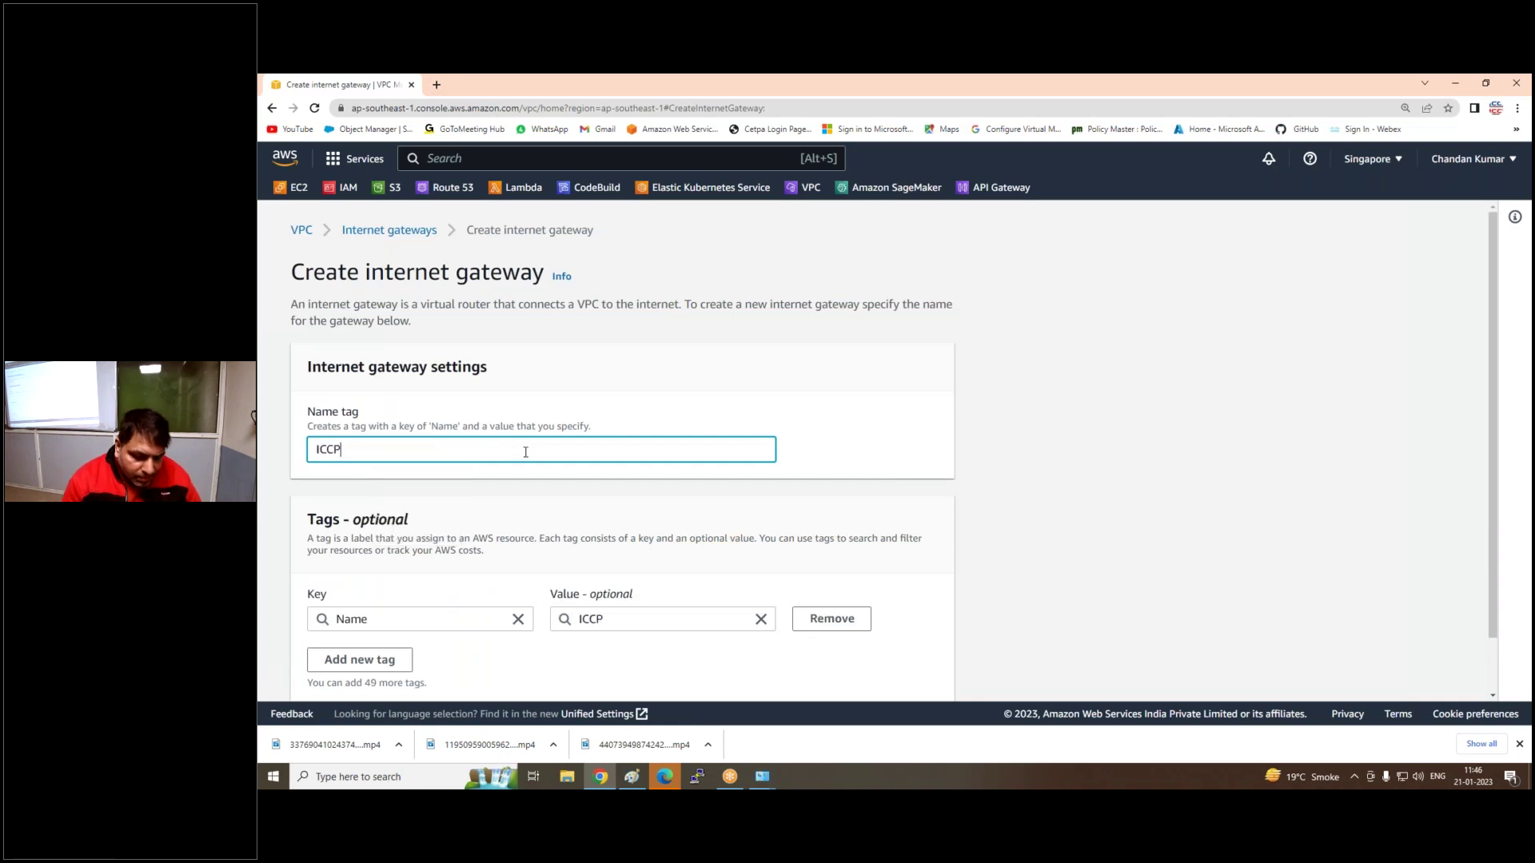
text(-IG)
click(641, 476)
scroll(641, 476, down, 1)
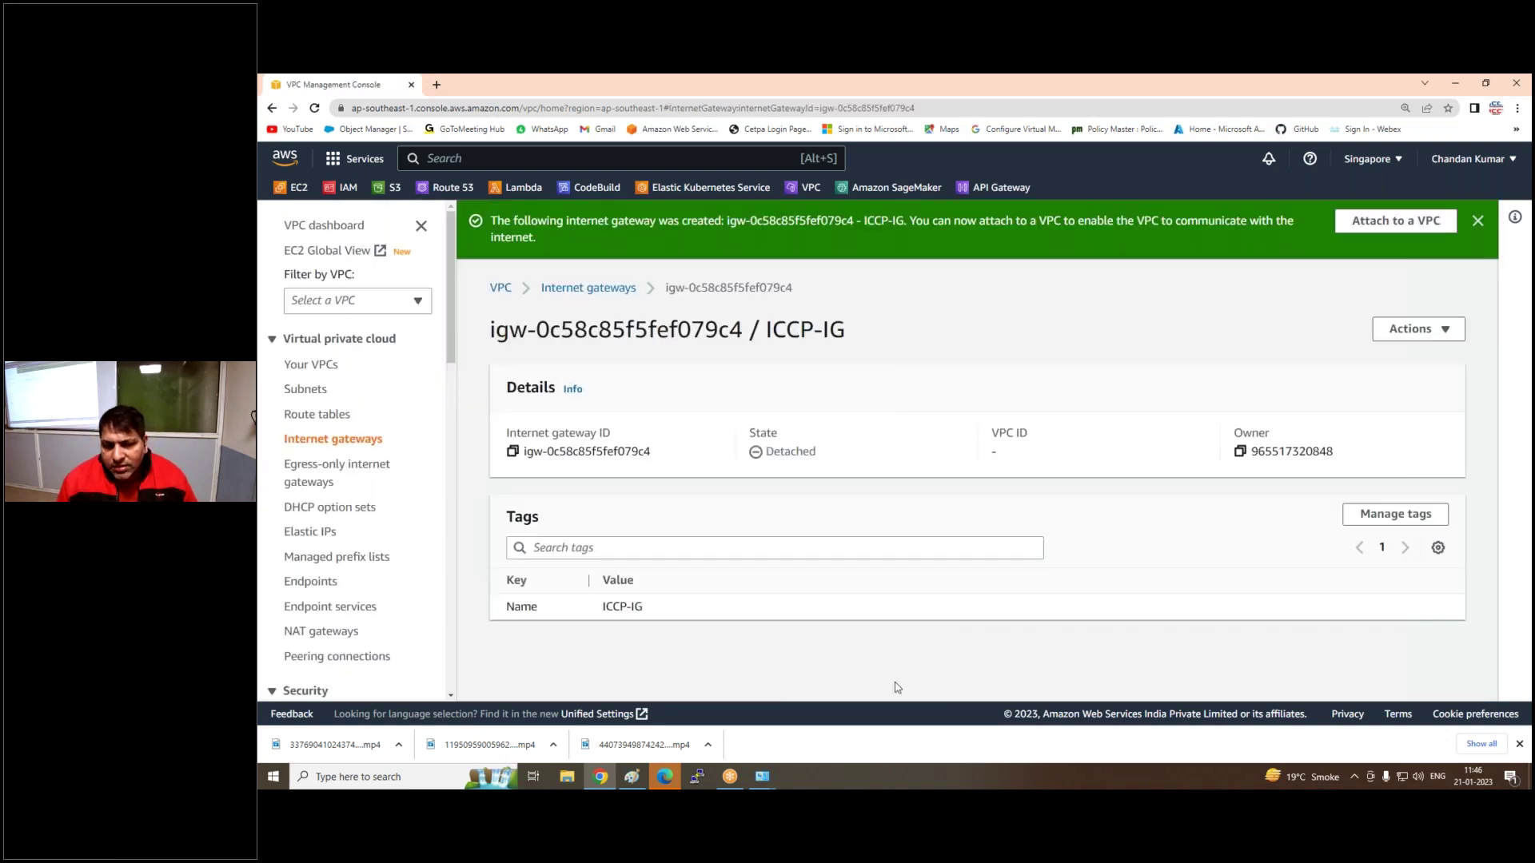
Attach the ICCP-IG internet gateway to ICCP-VPC (vpc-04b3124a3153609a4)
click(1415, 328)
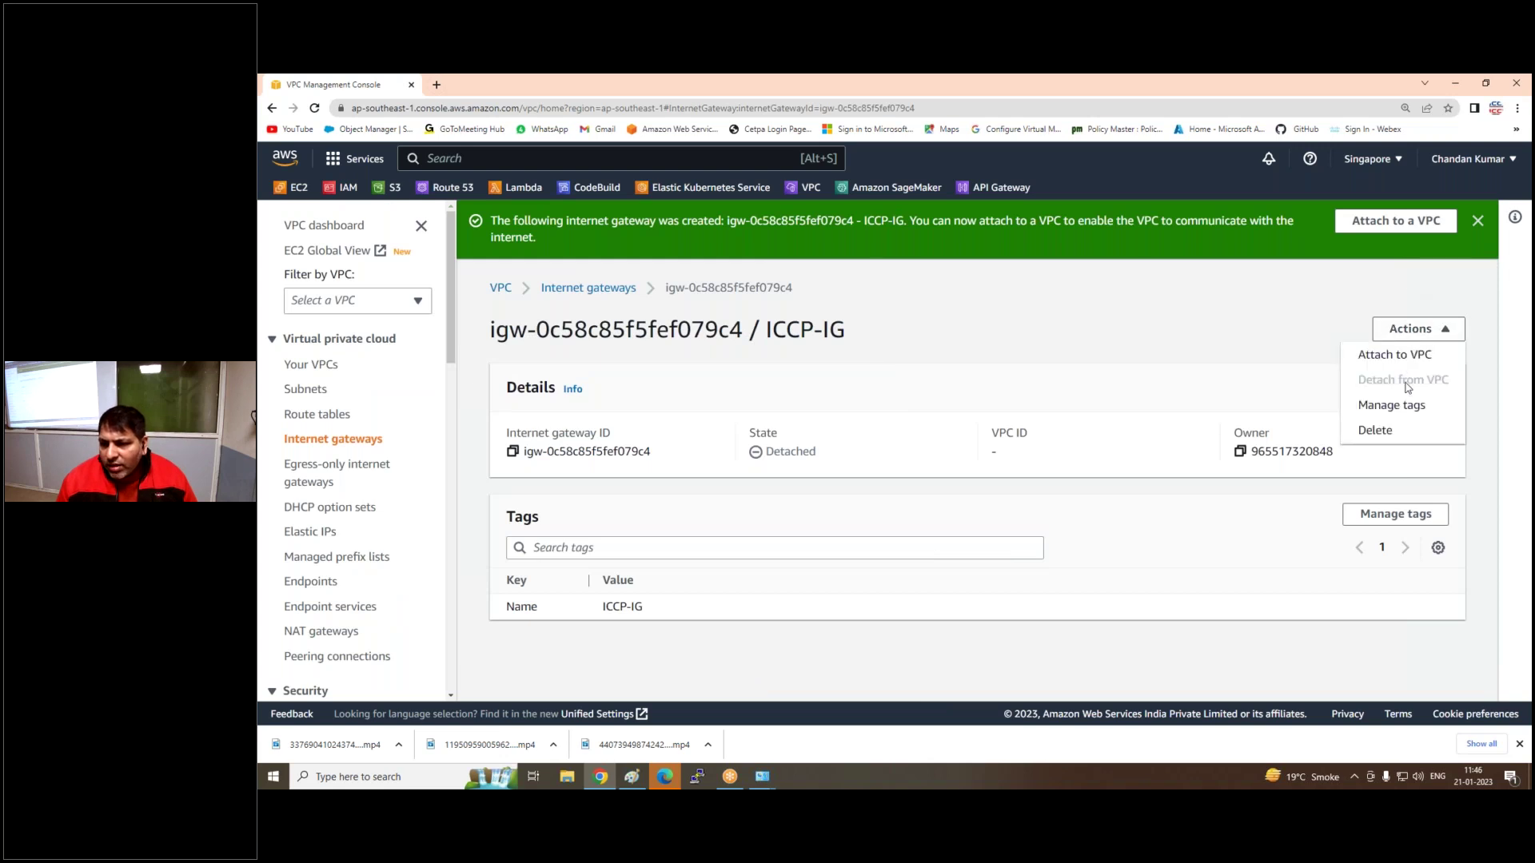
click(1400, 354)
click(929, 518)
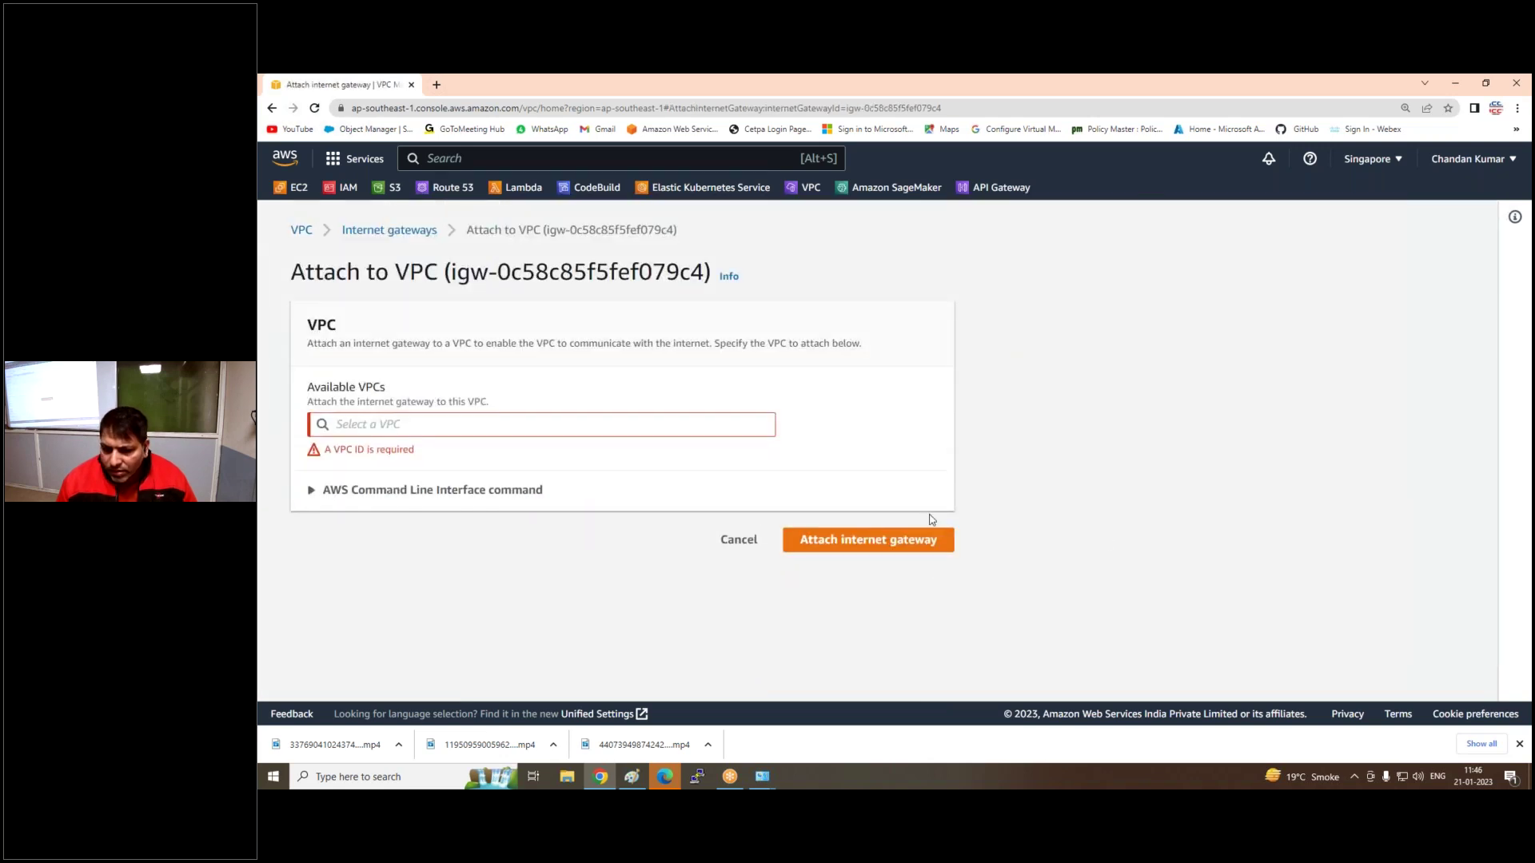
click(420, 430)
click(433, 449)
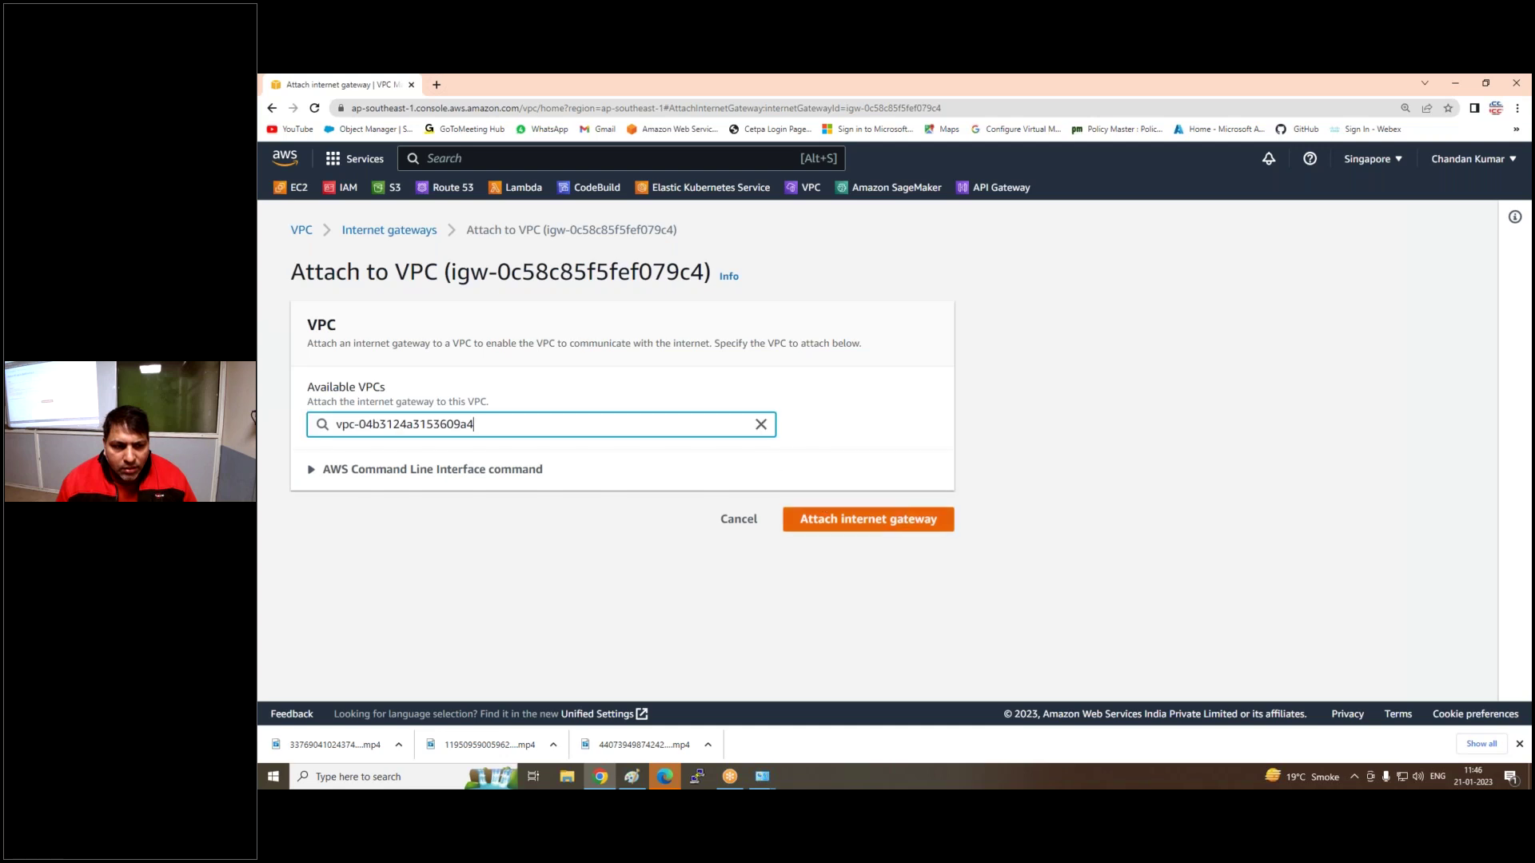
click(889, 533)
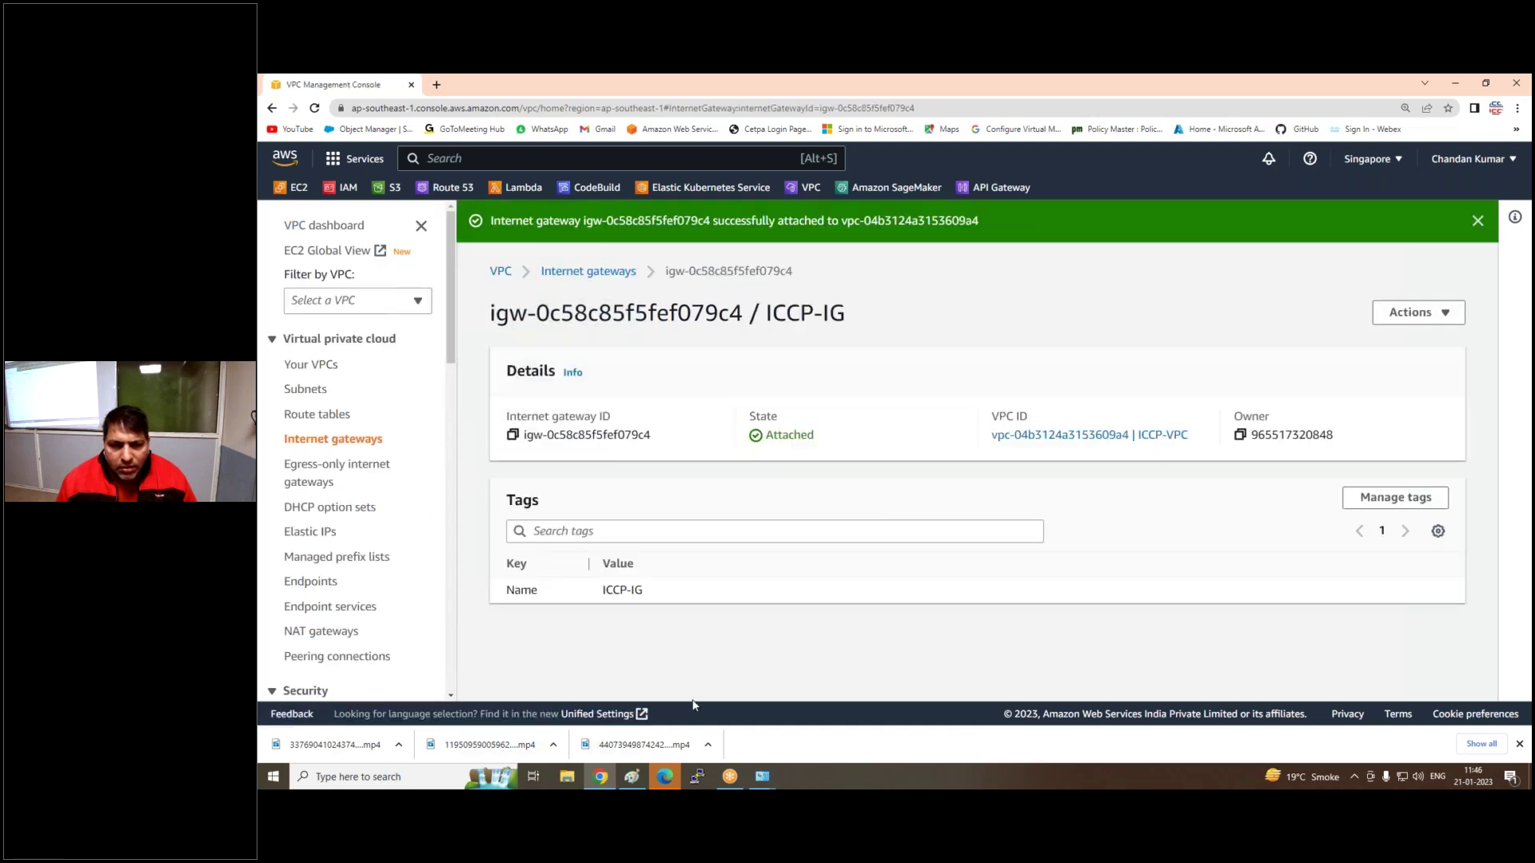
Consult the gateway and route table diagram in Paint, and return to the VPC console in Chrome
click(632, 776)
scroll(838, 531, down, 10)
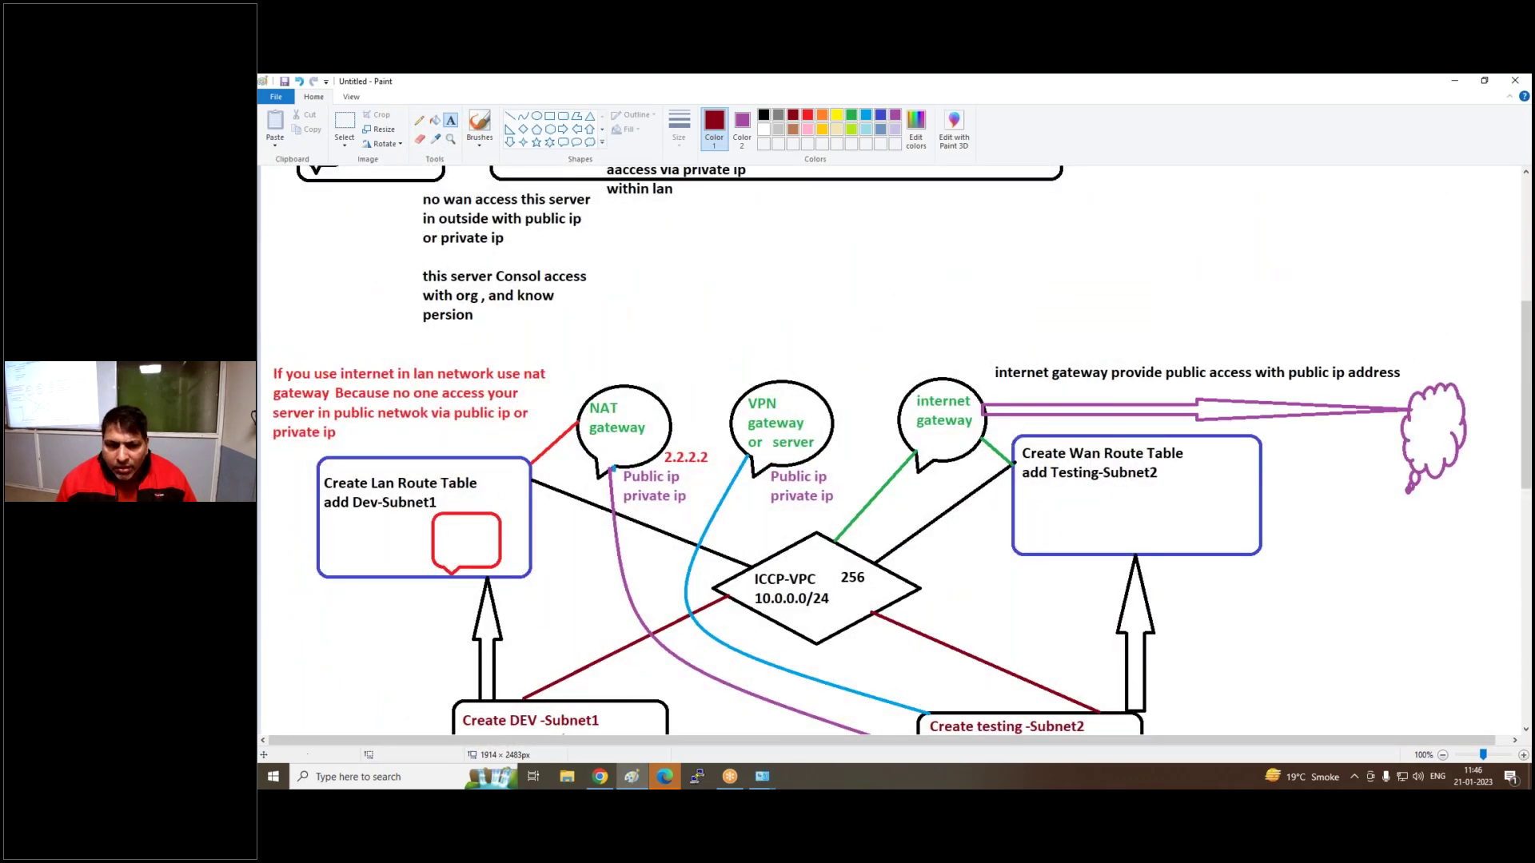
click(599, 778)
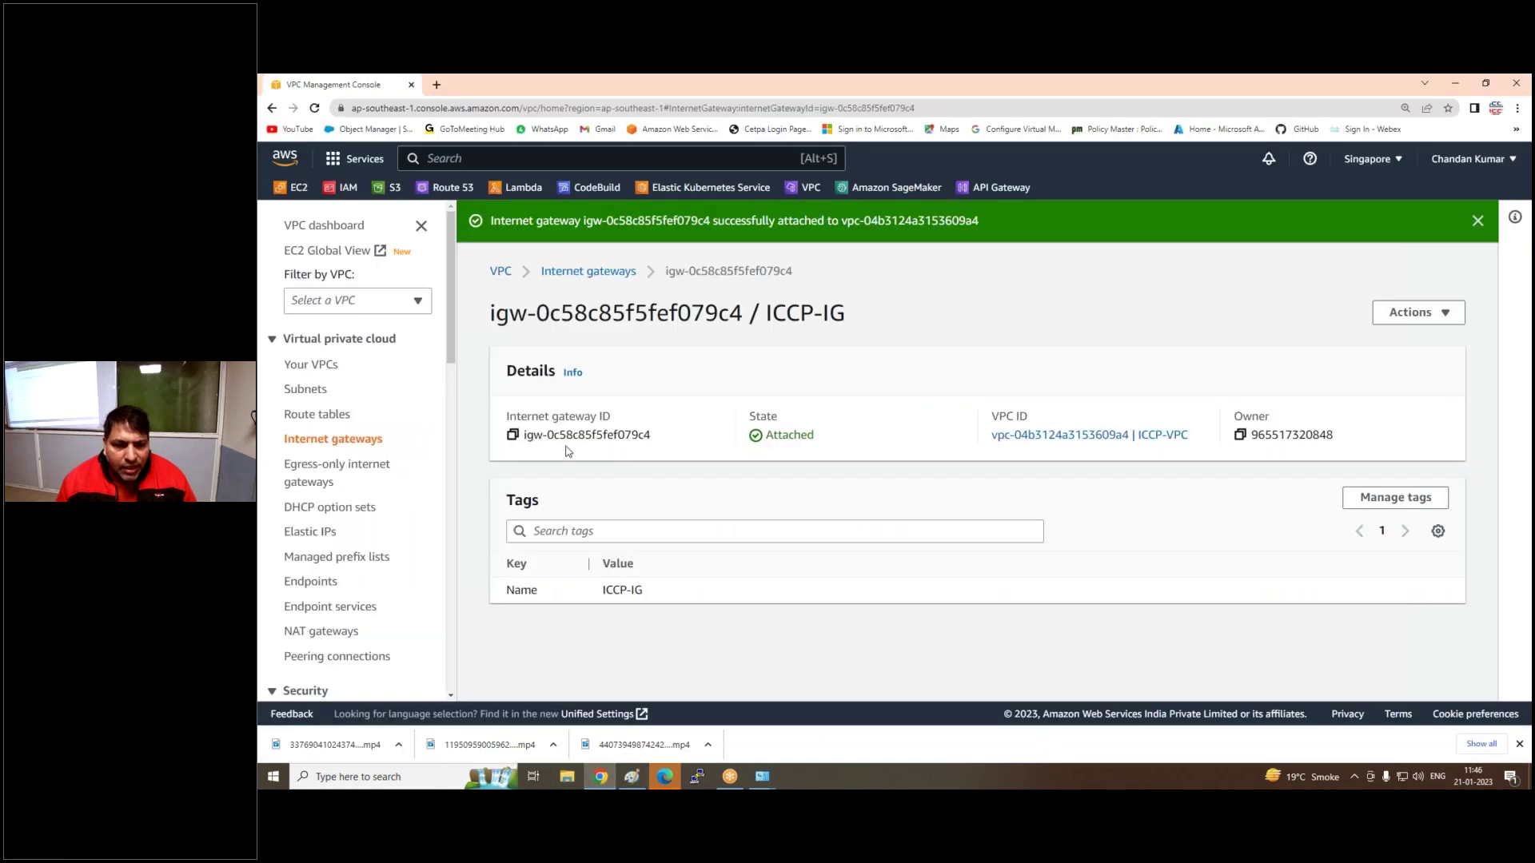
Add a route to the ICCP-WAN-RT route table with destination 0.0.0.0/0 and the ICCP-IG internet gateway as target, and save it
click(320, 415)
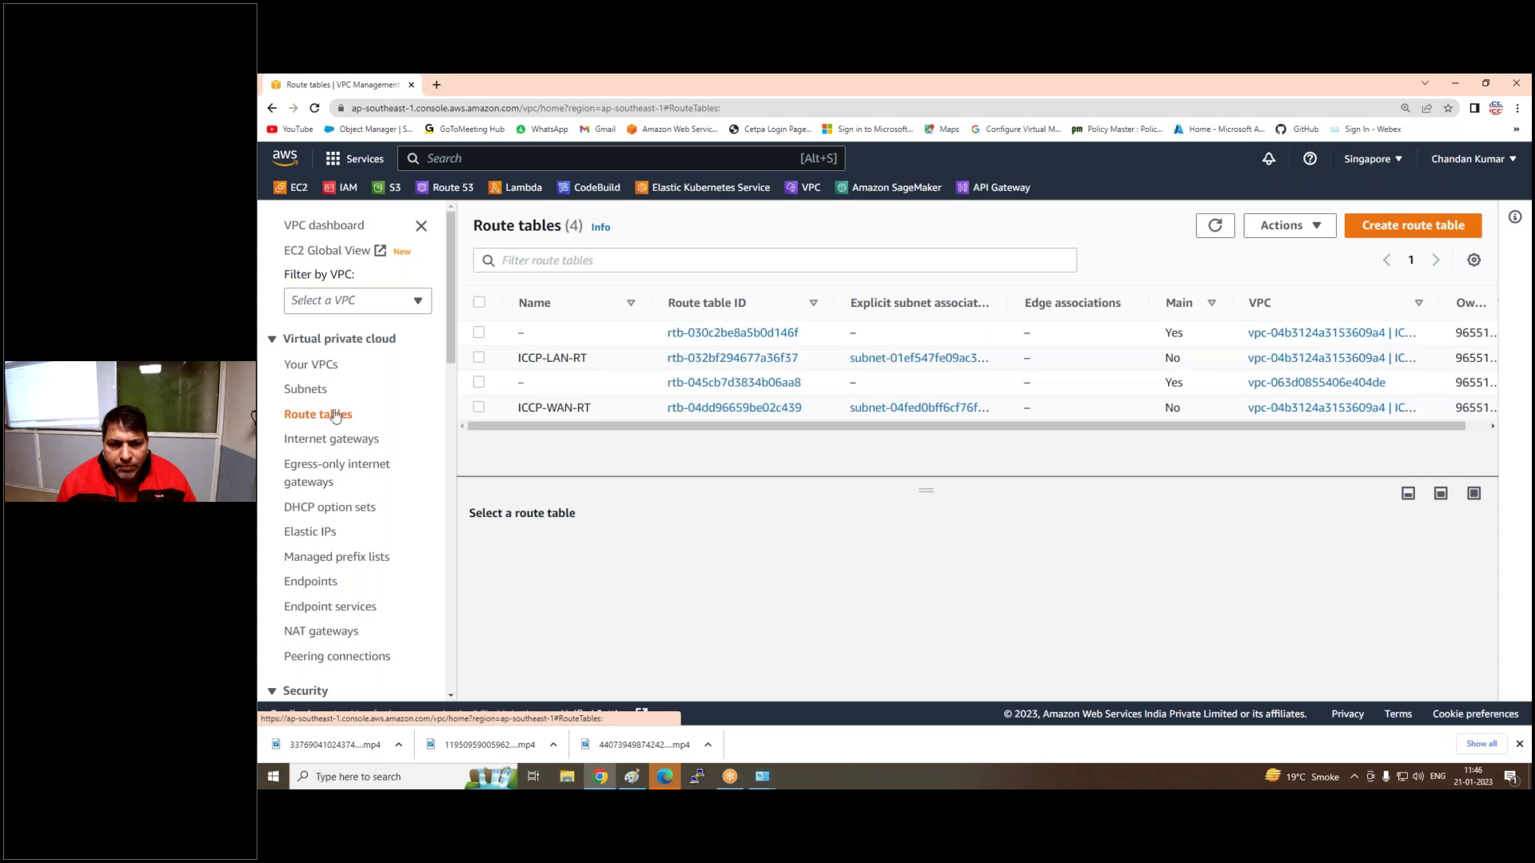
click(480, 408)
click(577, 554)
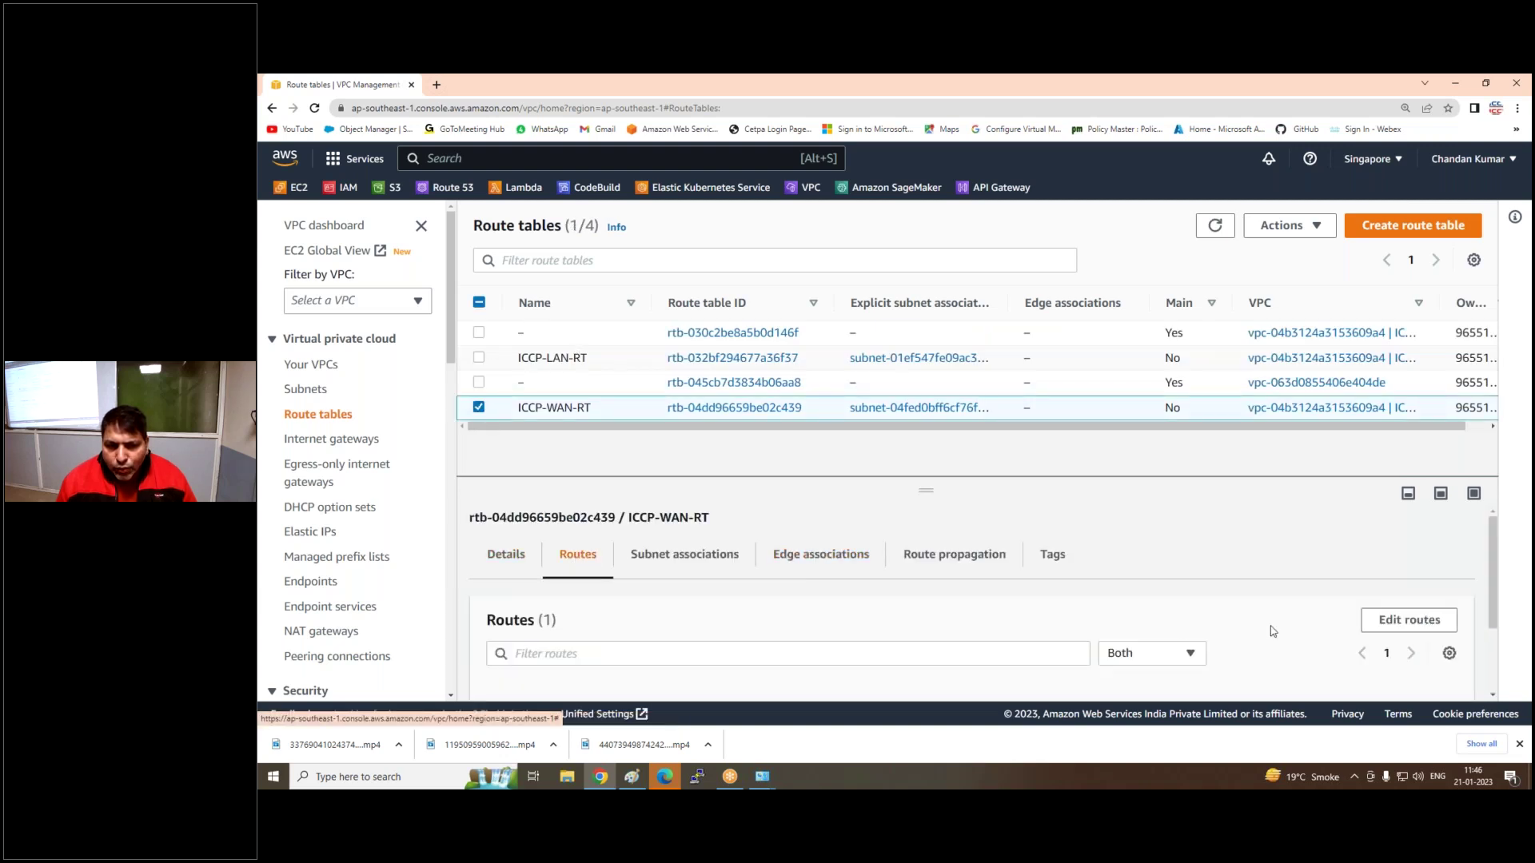
click(1381, 624)
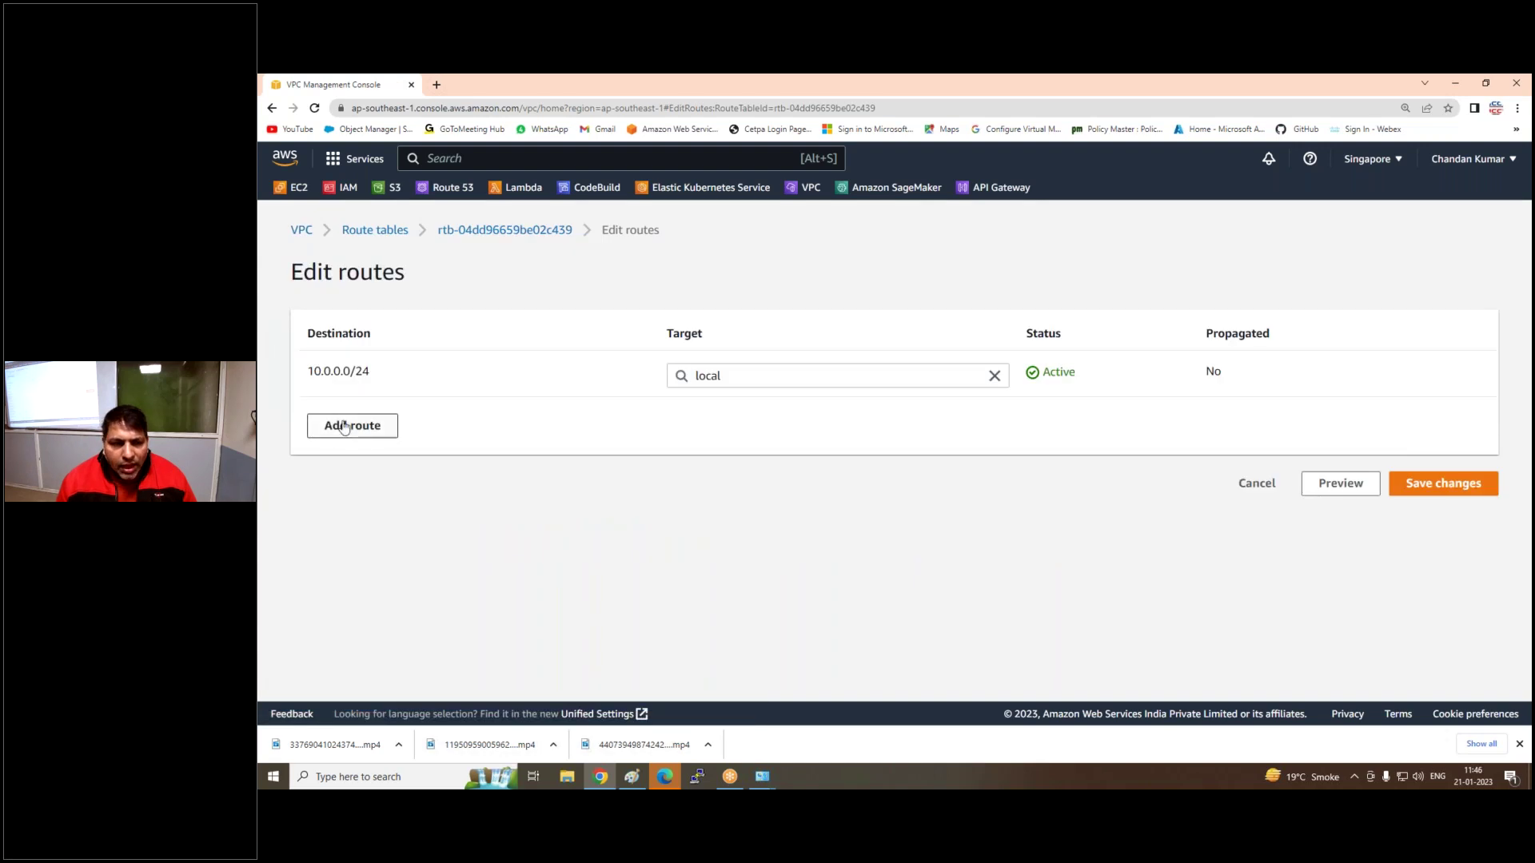
click(347, 422)
click(345, 421)
click(344, 449)
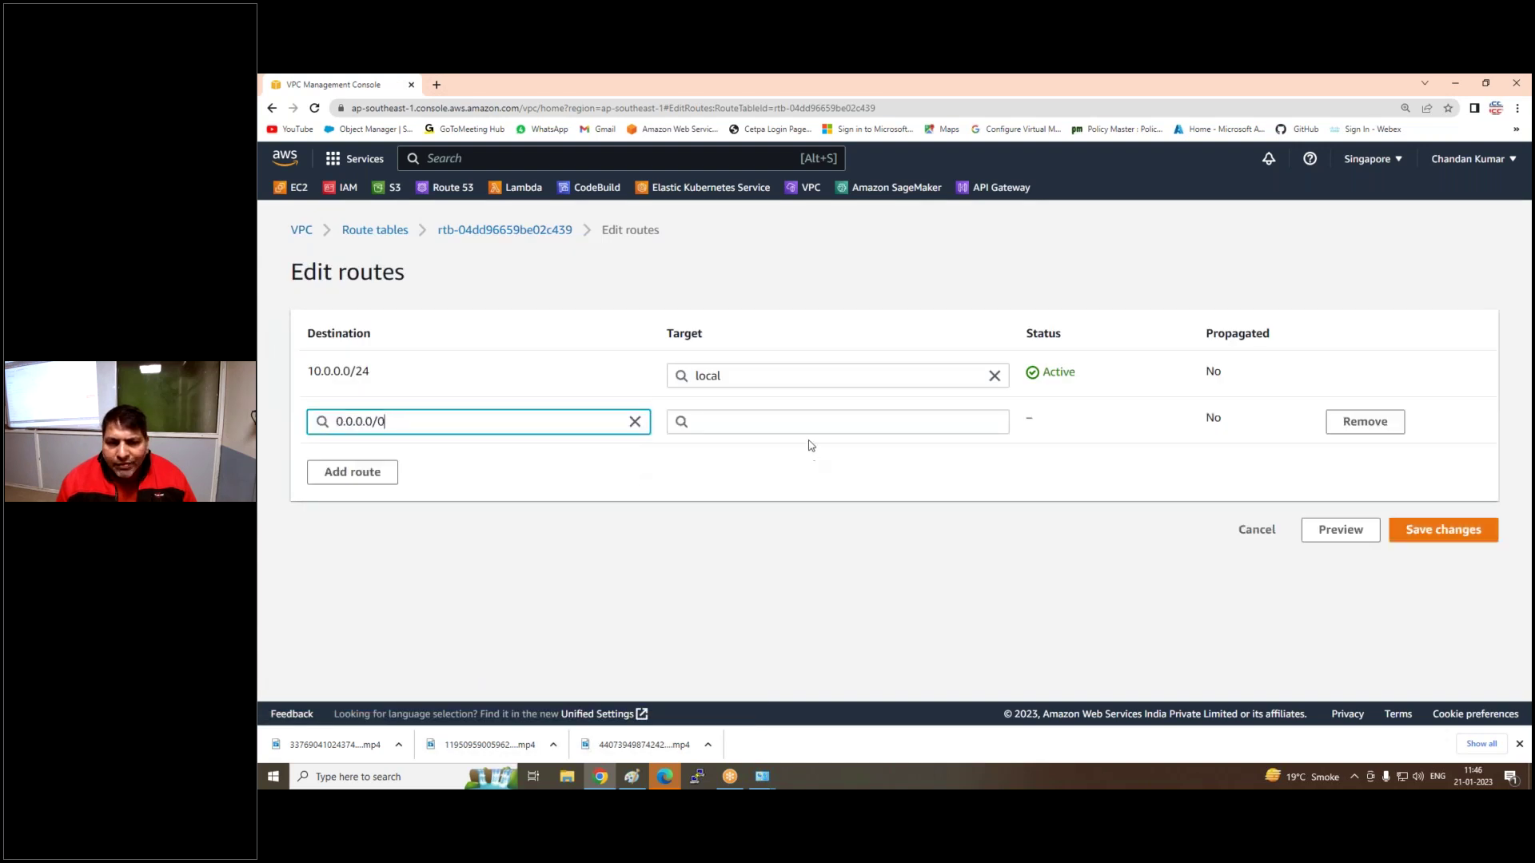
click(805, 422)
click(721, 542)
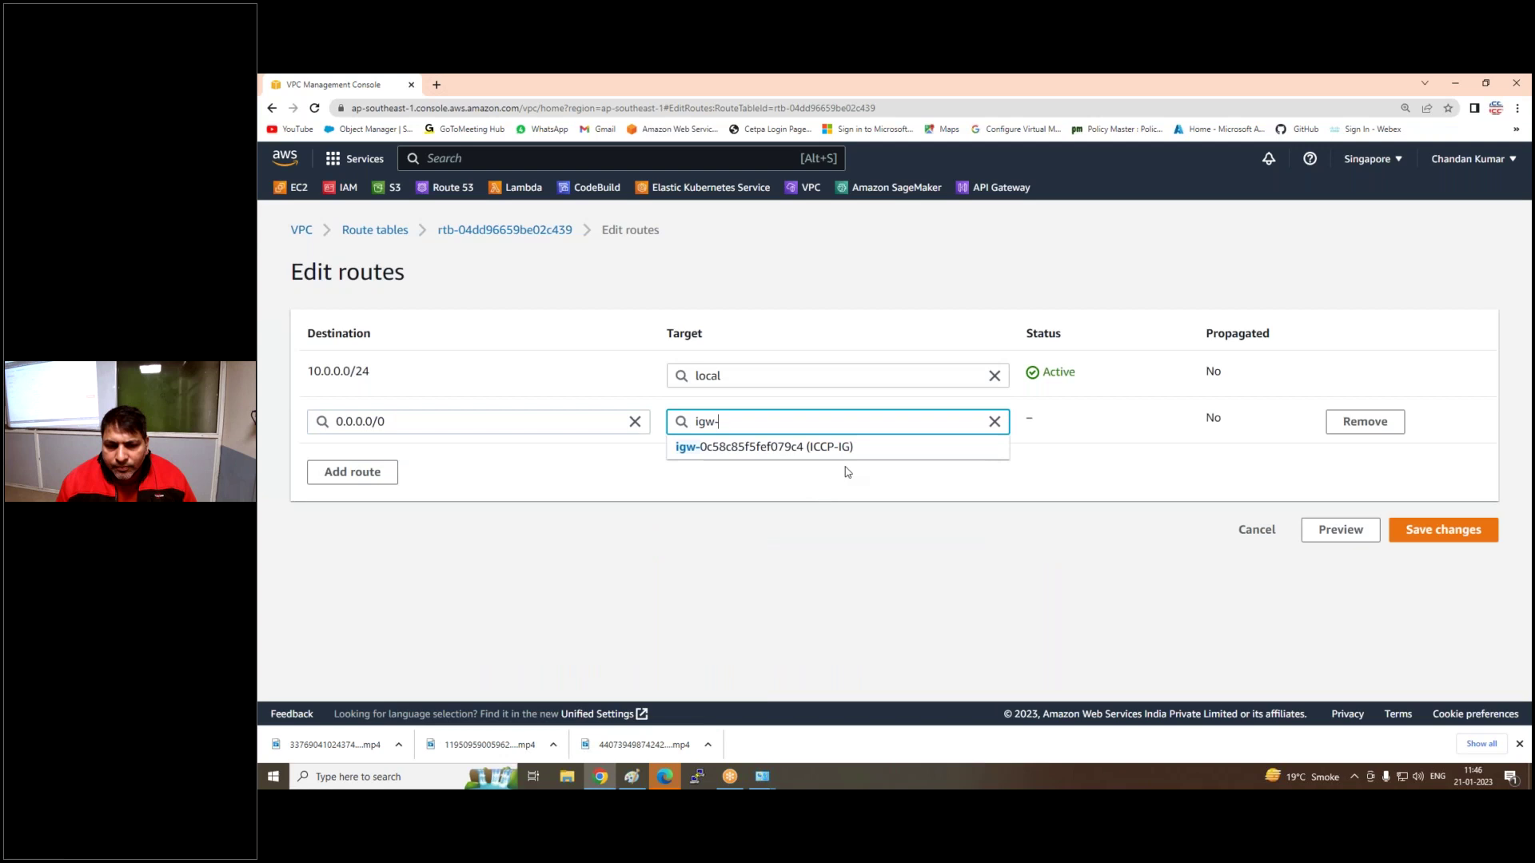
click(854, 448)
click(1443, 530)
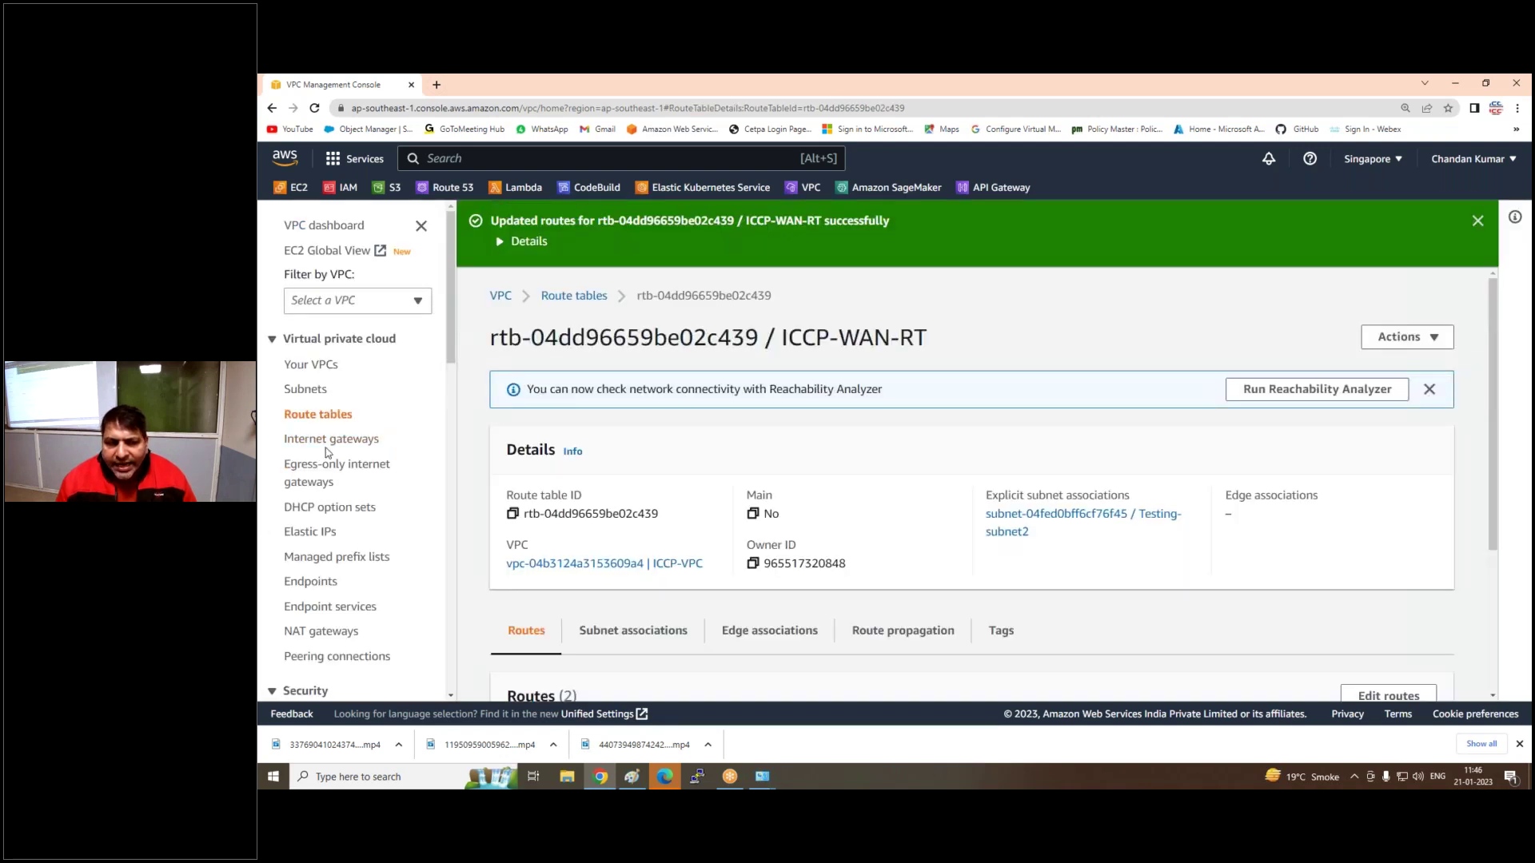
Start creating a NAT gateway in the VPC console and name it ICCP-LAN-ACCESS-NAT
mouse_move(617, 780)
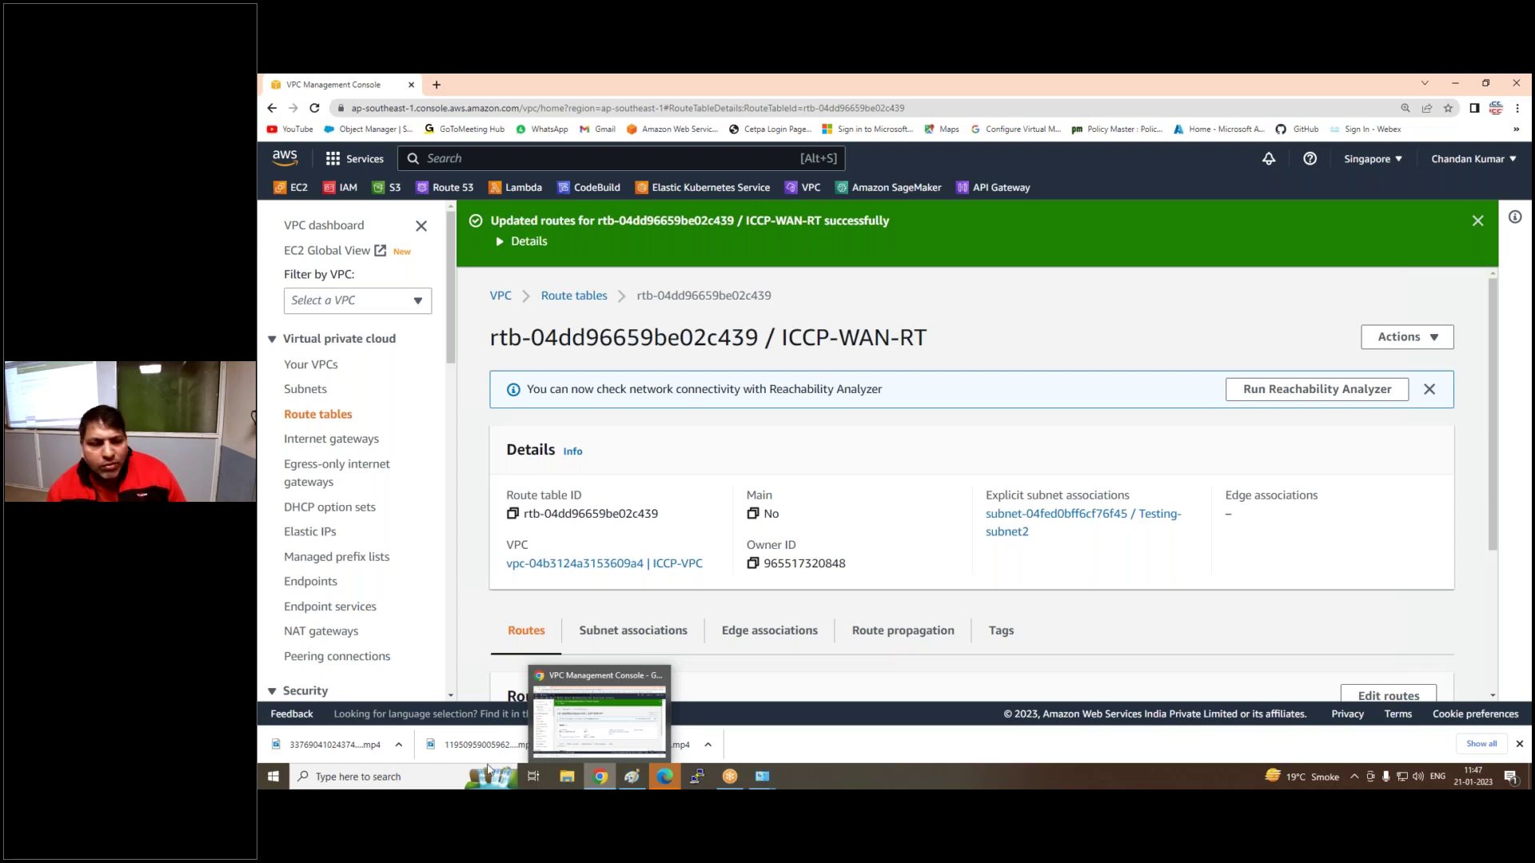
scroll(328, 509, down, 1)
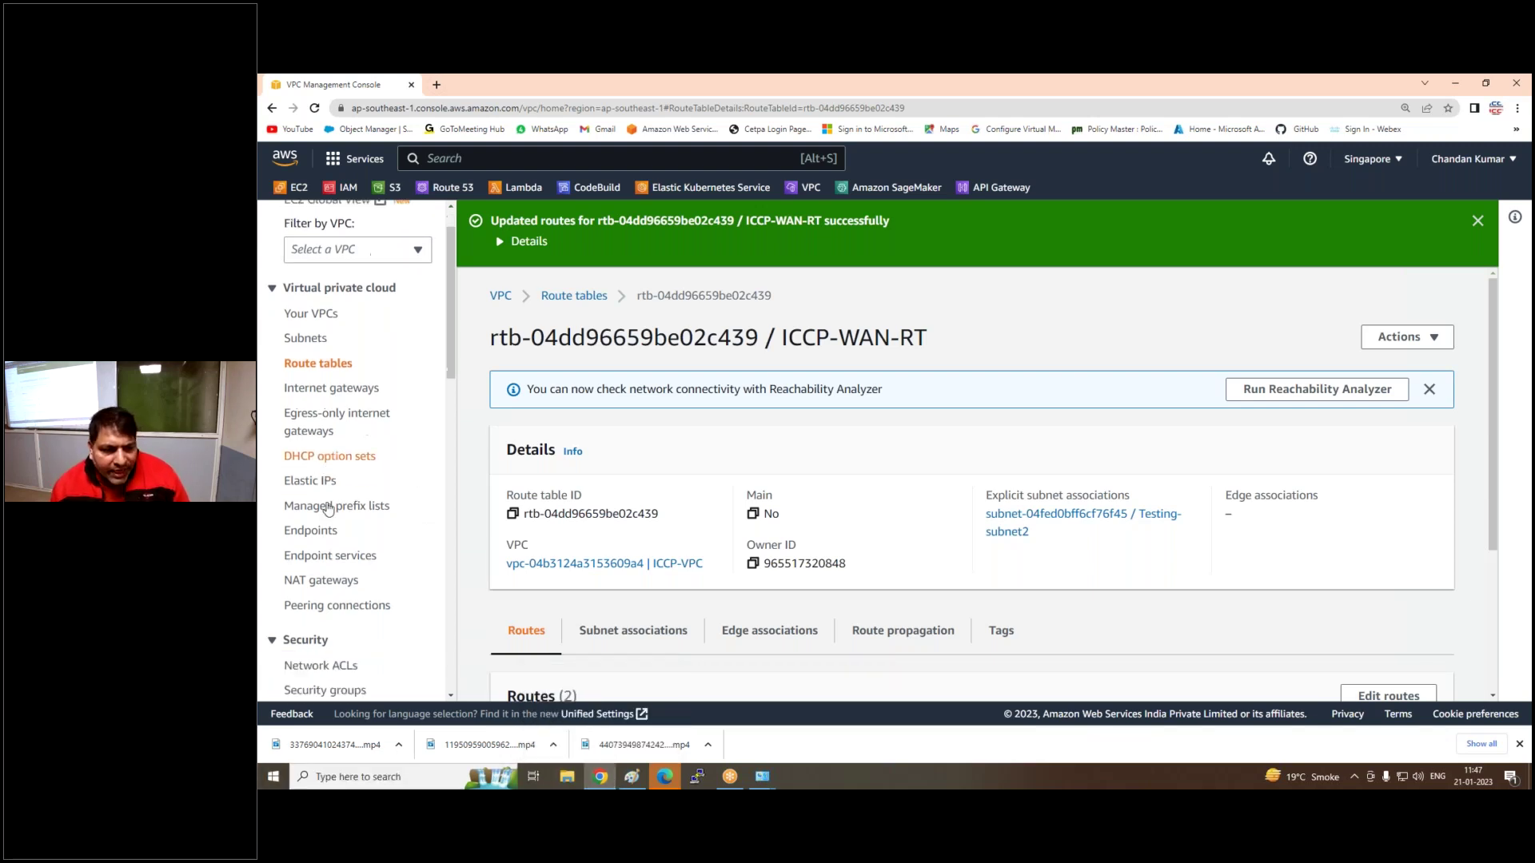
click(332, 576)
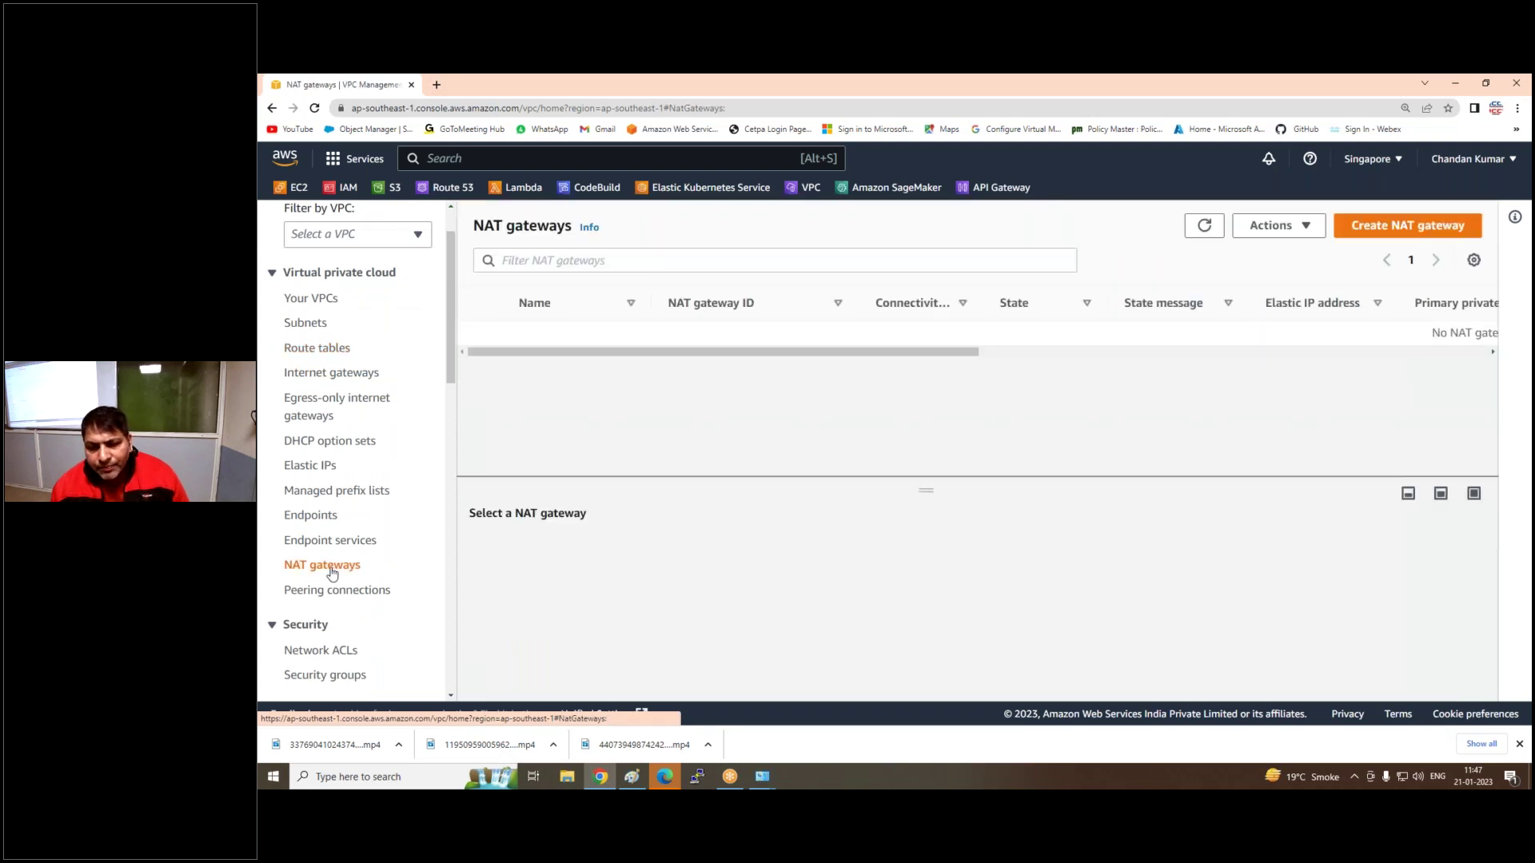
click(1409, 224)
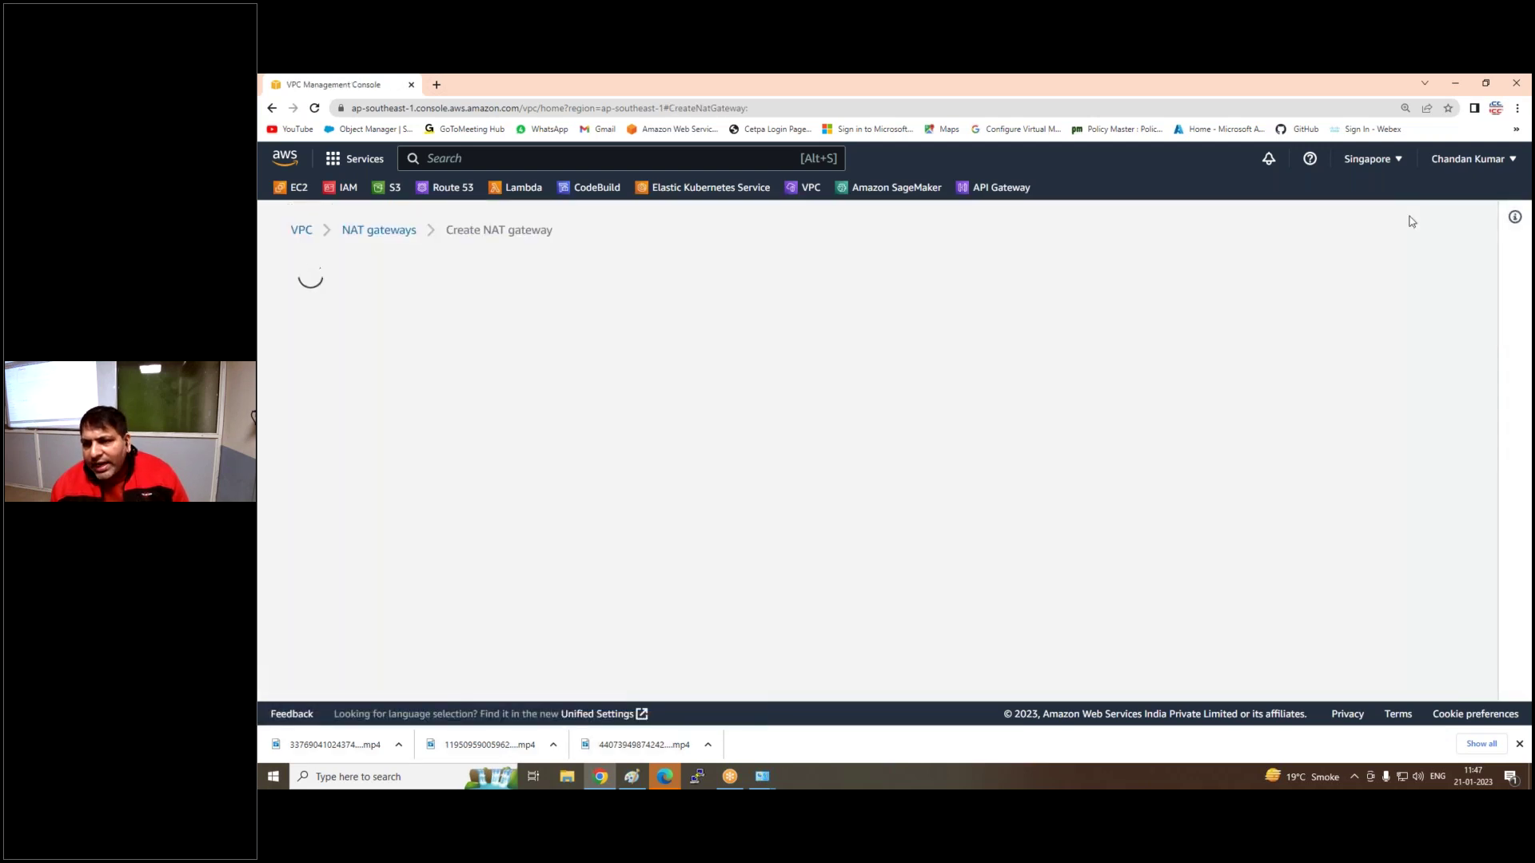
click(406, 452)
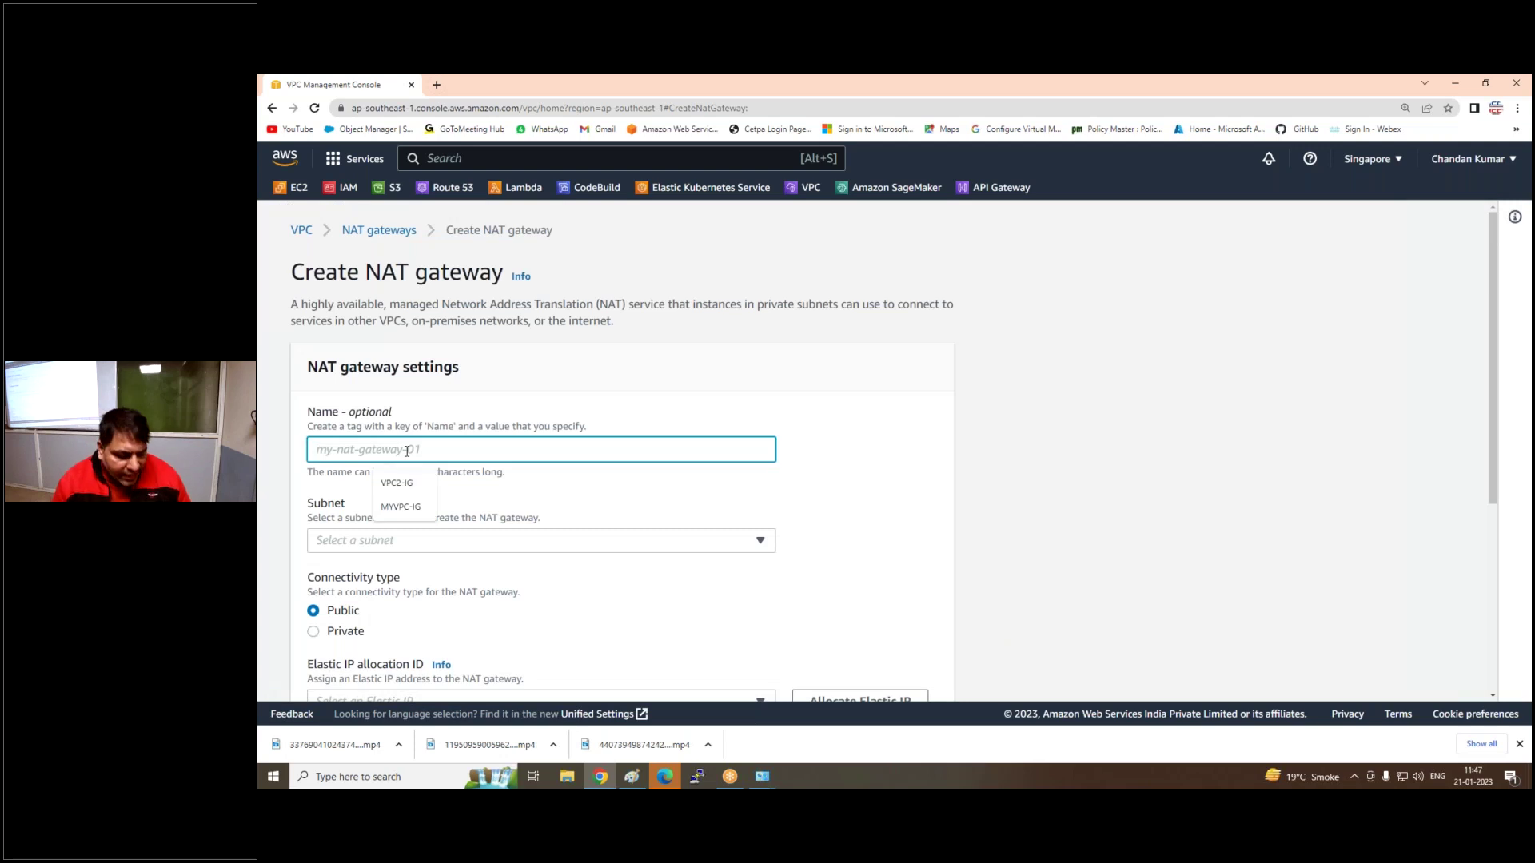
text(ICCP-LAN-A)
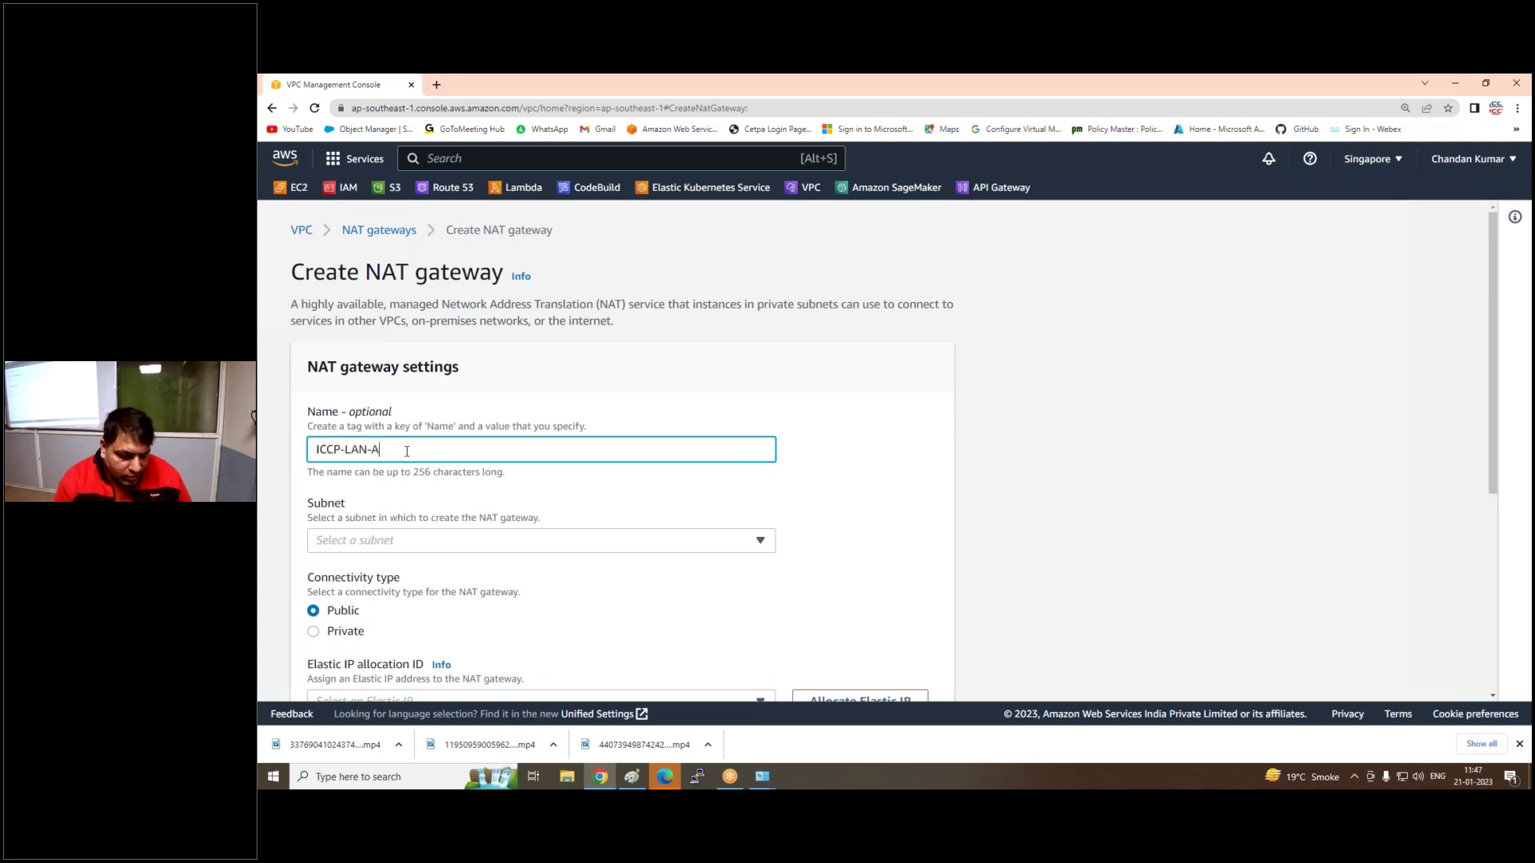
text(CCESS-NAT)
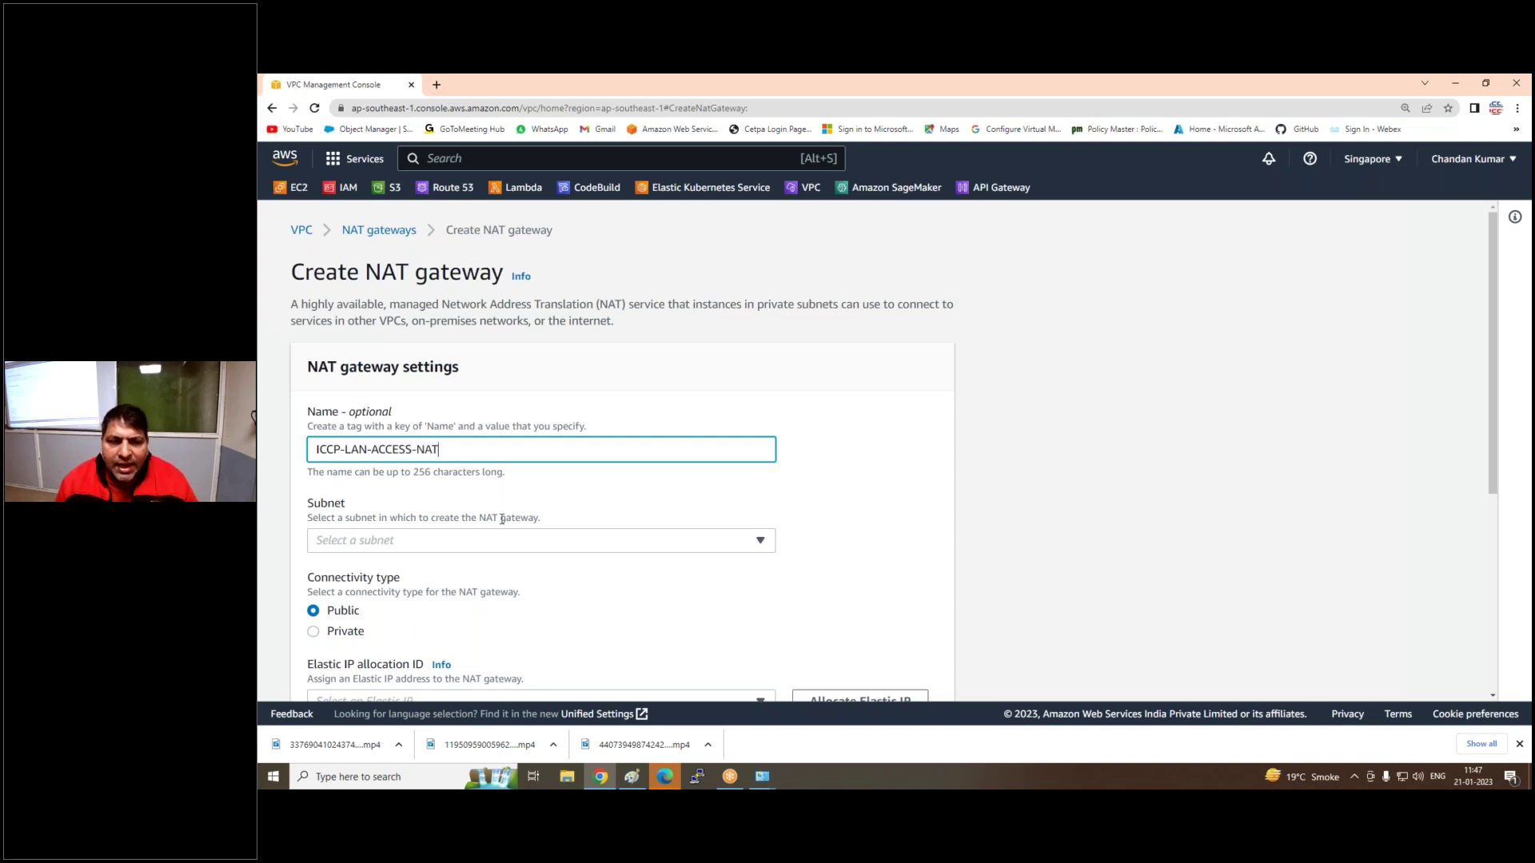
scroll(721, 438, down, 2)
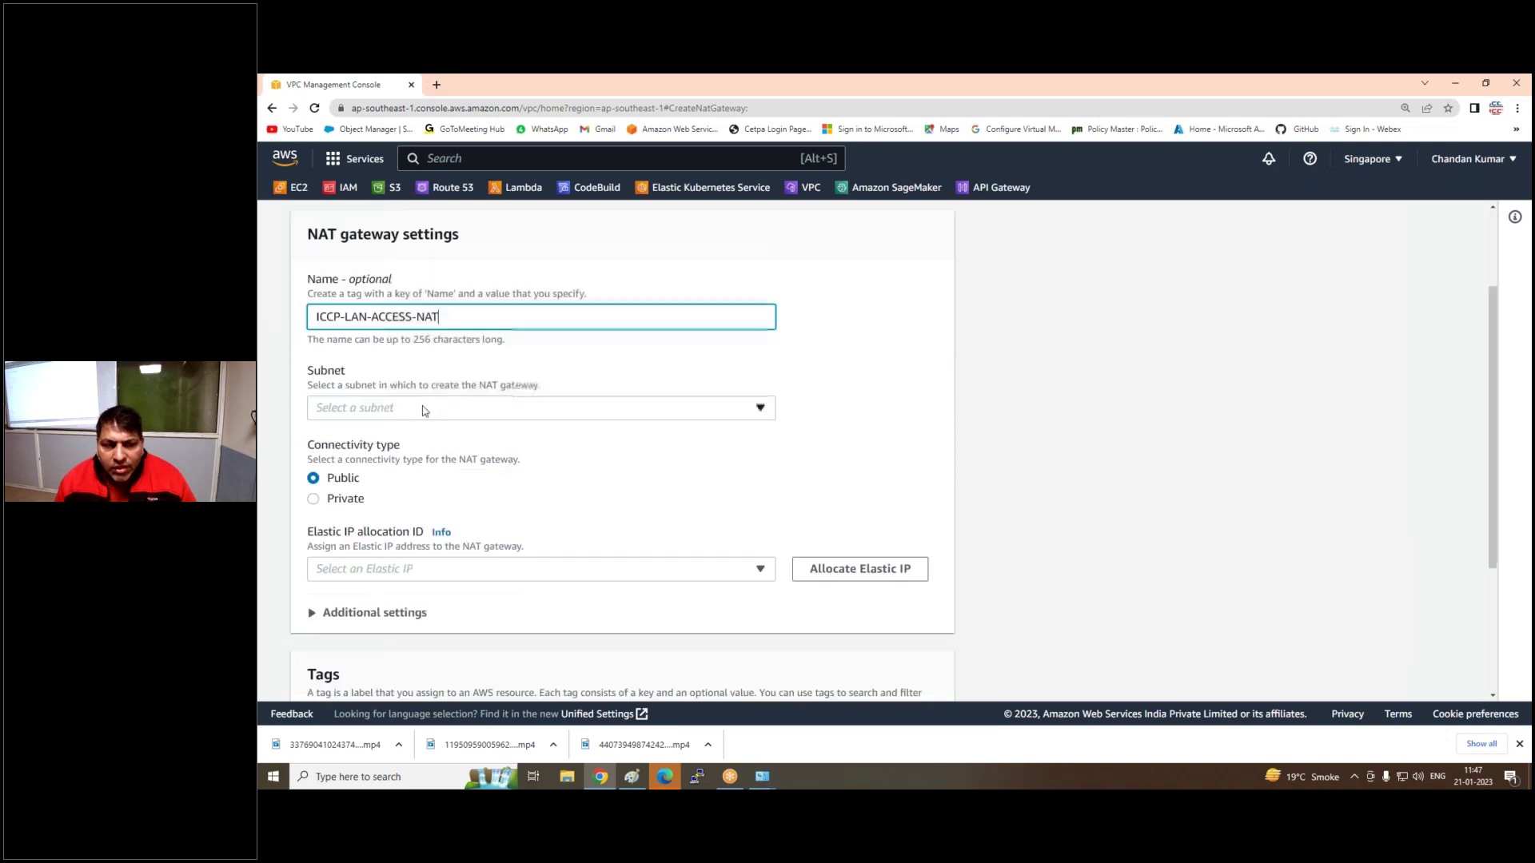
Switch to the Paint diagram and draw two dark red block arrows pointing at each other from the testing-Subnet2 and DEV-Subnet1 boxes
click(631, 776)
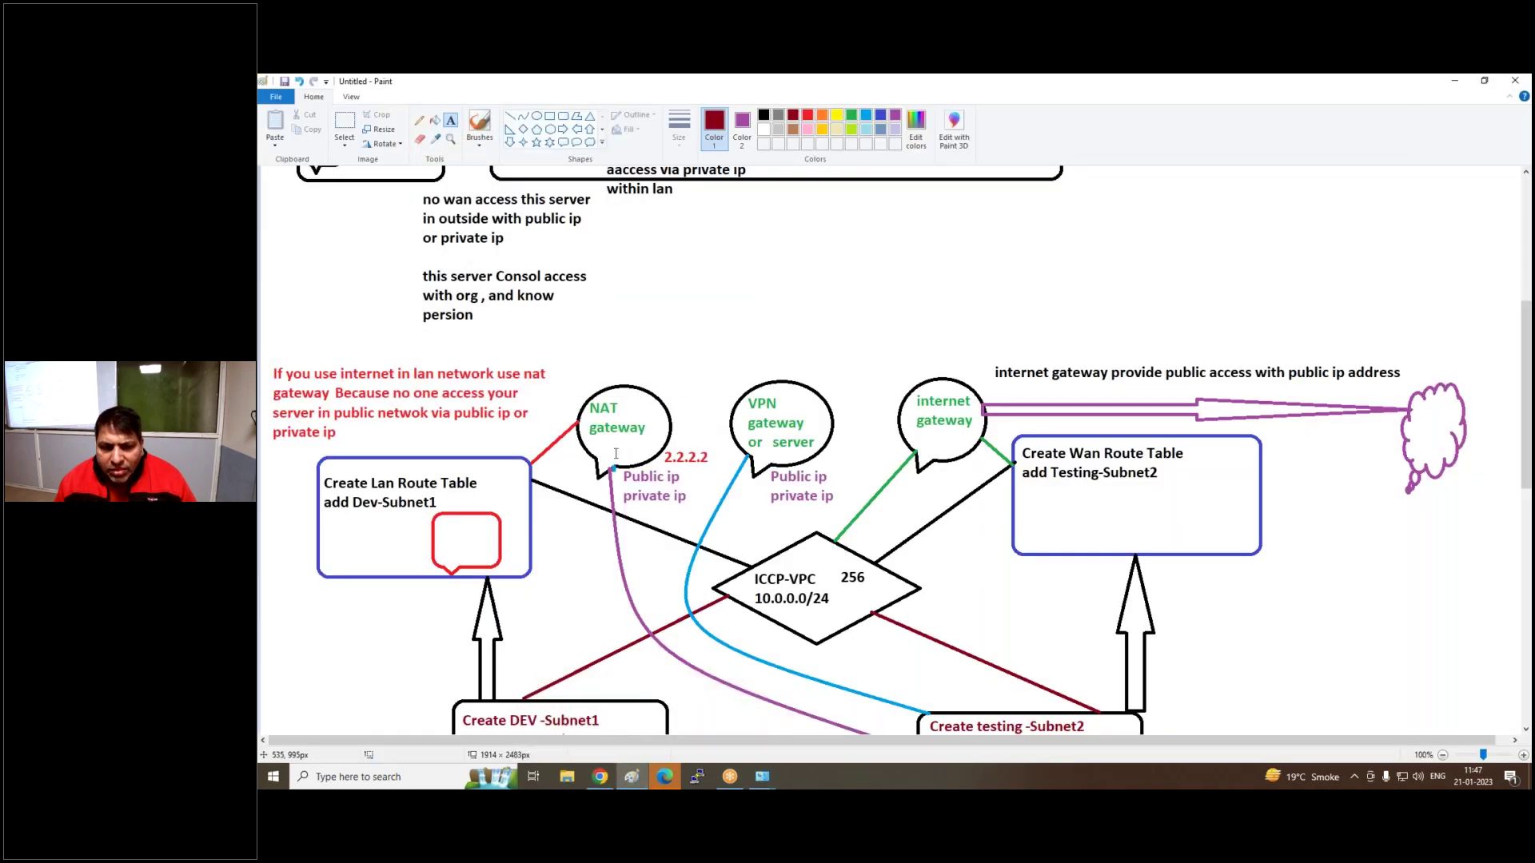
scroll(678, 492, down, 3)
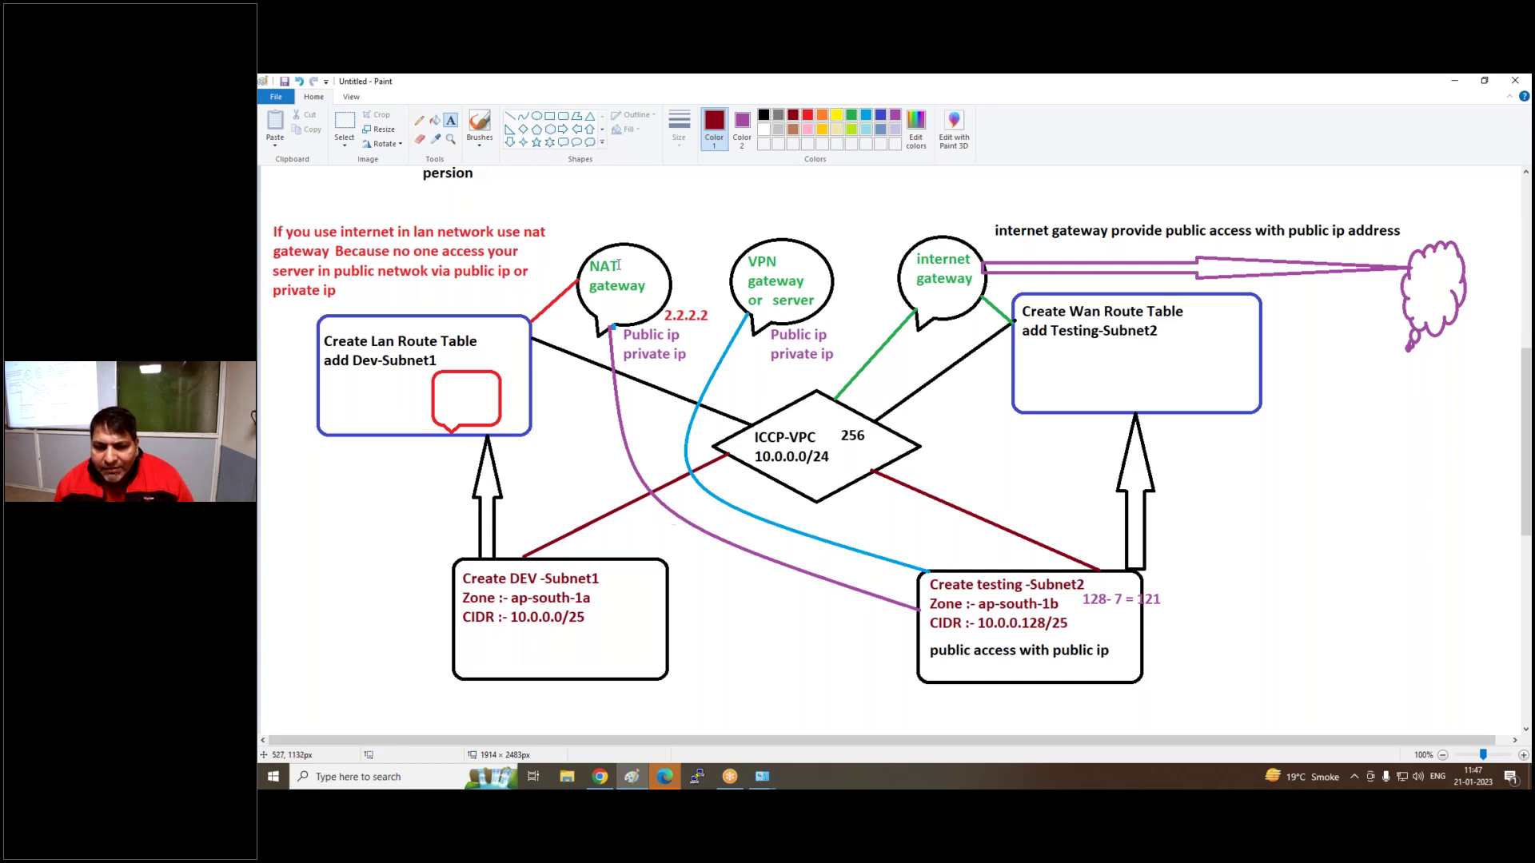
click(576, 129)
drag(923, 630, 805, 659)
click(564, 129)
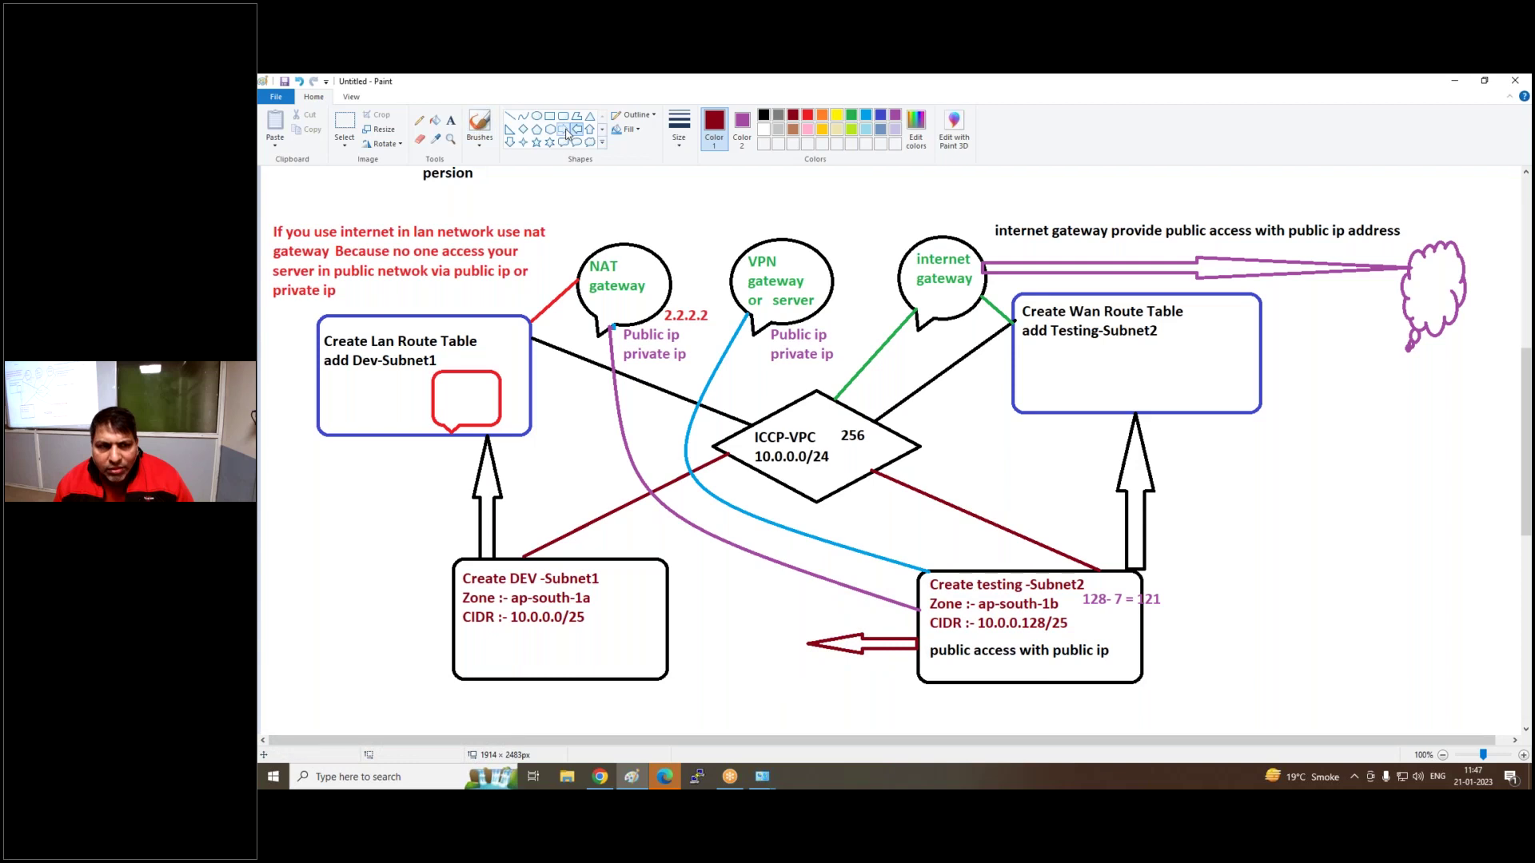
drag(667, 633, 800, 663)
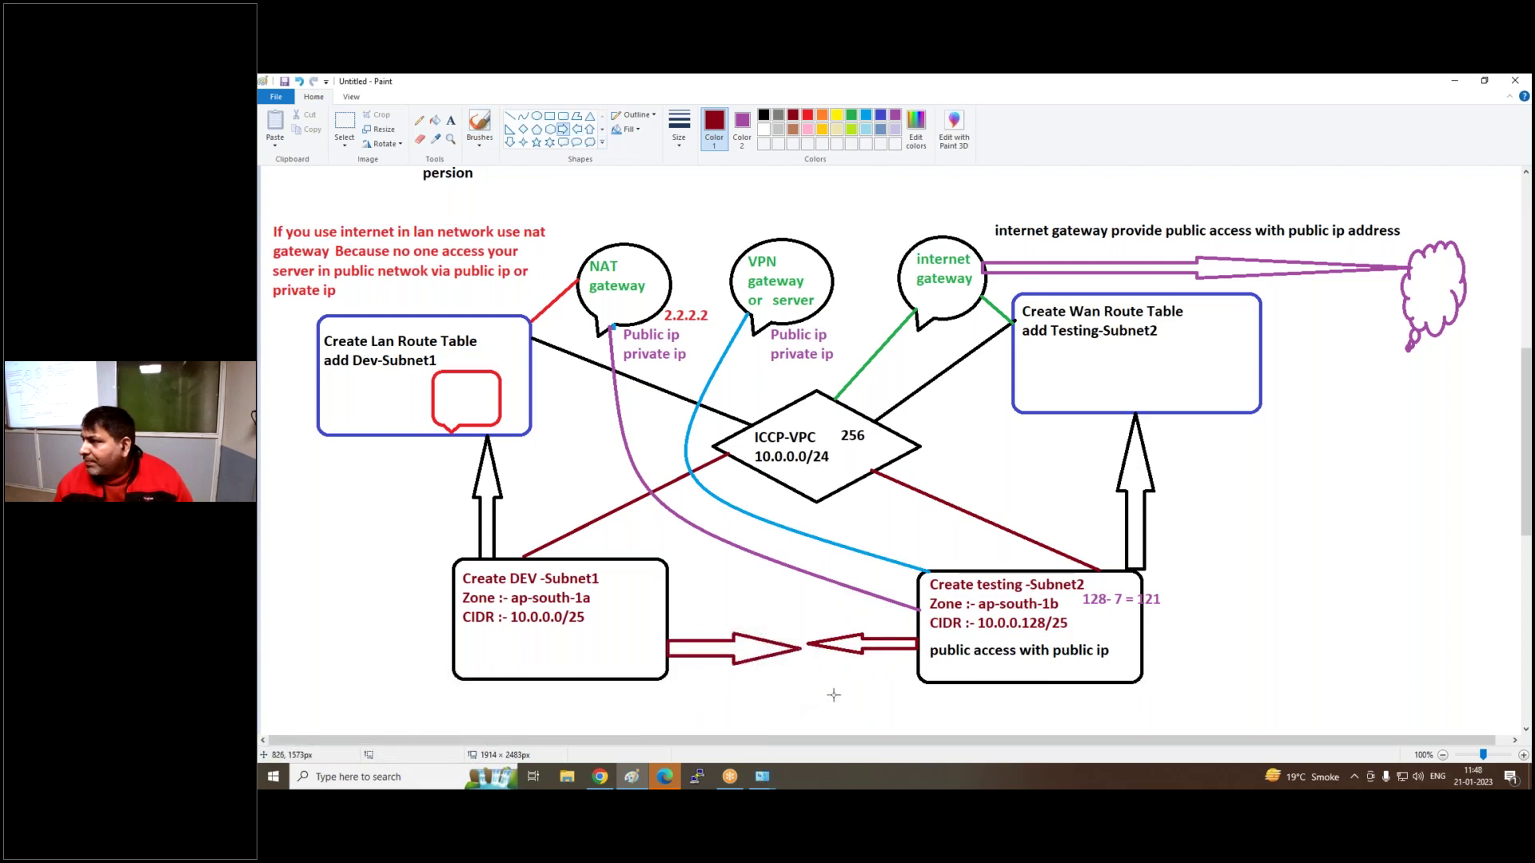
Draw black ovals around the arrow bases, about 53 × 98 px at testing-Subnet2 and about 37 × 102 px at DEV-Subnet1
click(536, 115)
click(763, 114)
drag(887, 610, 928, 681)
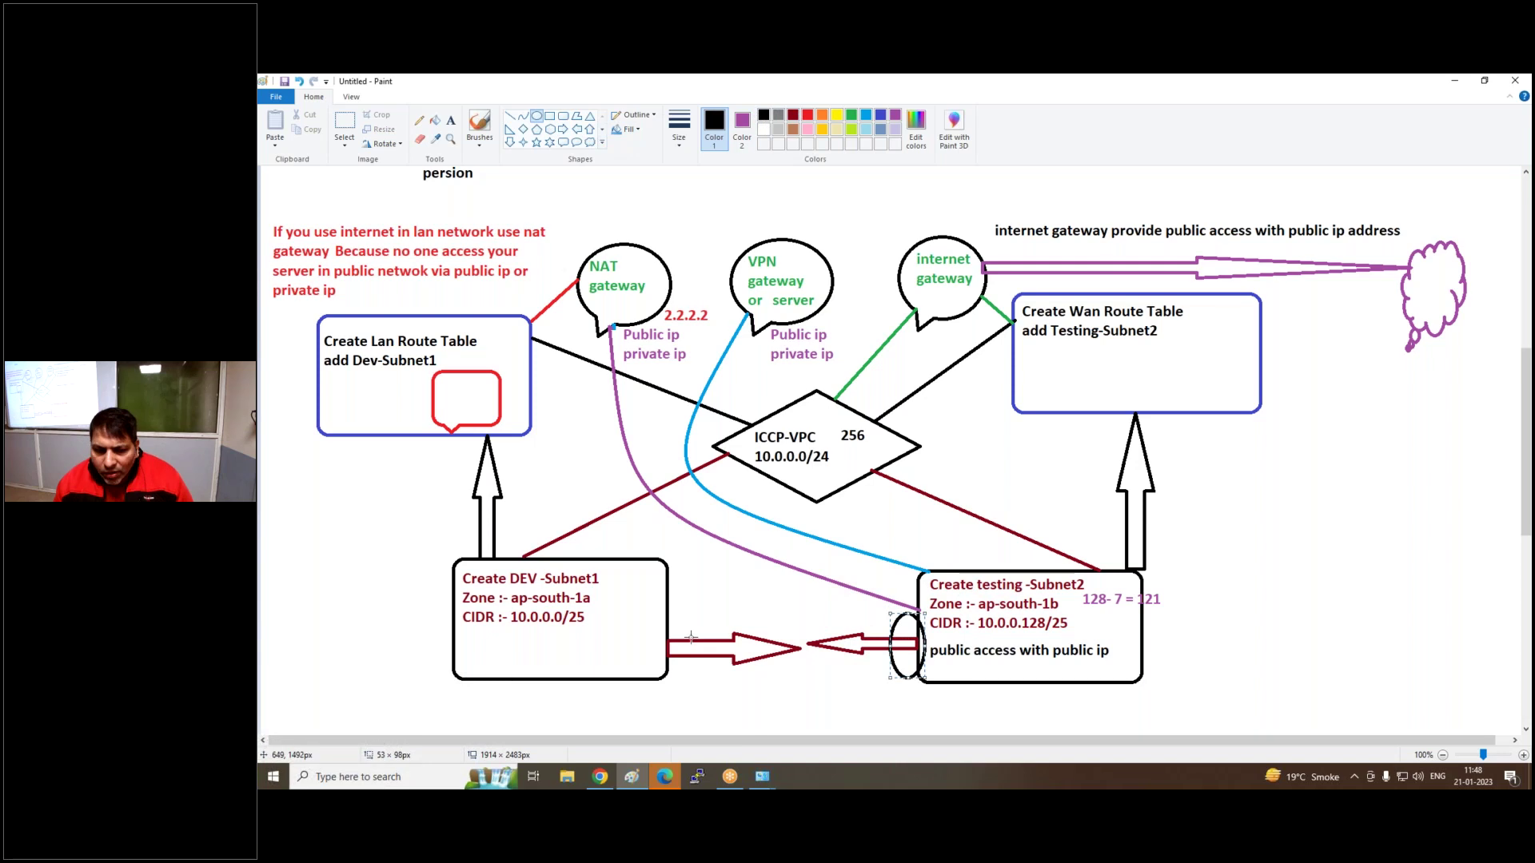
drag(660, 614, 686, 682)
click(752, 692)
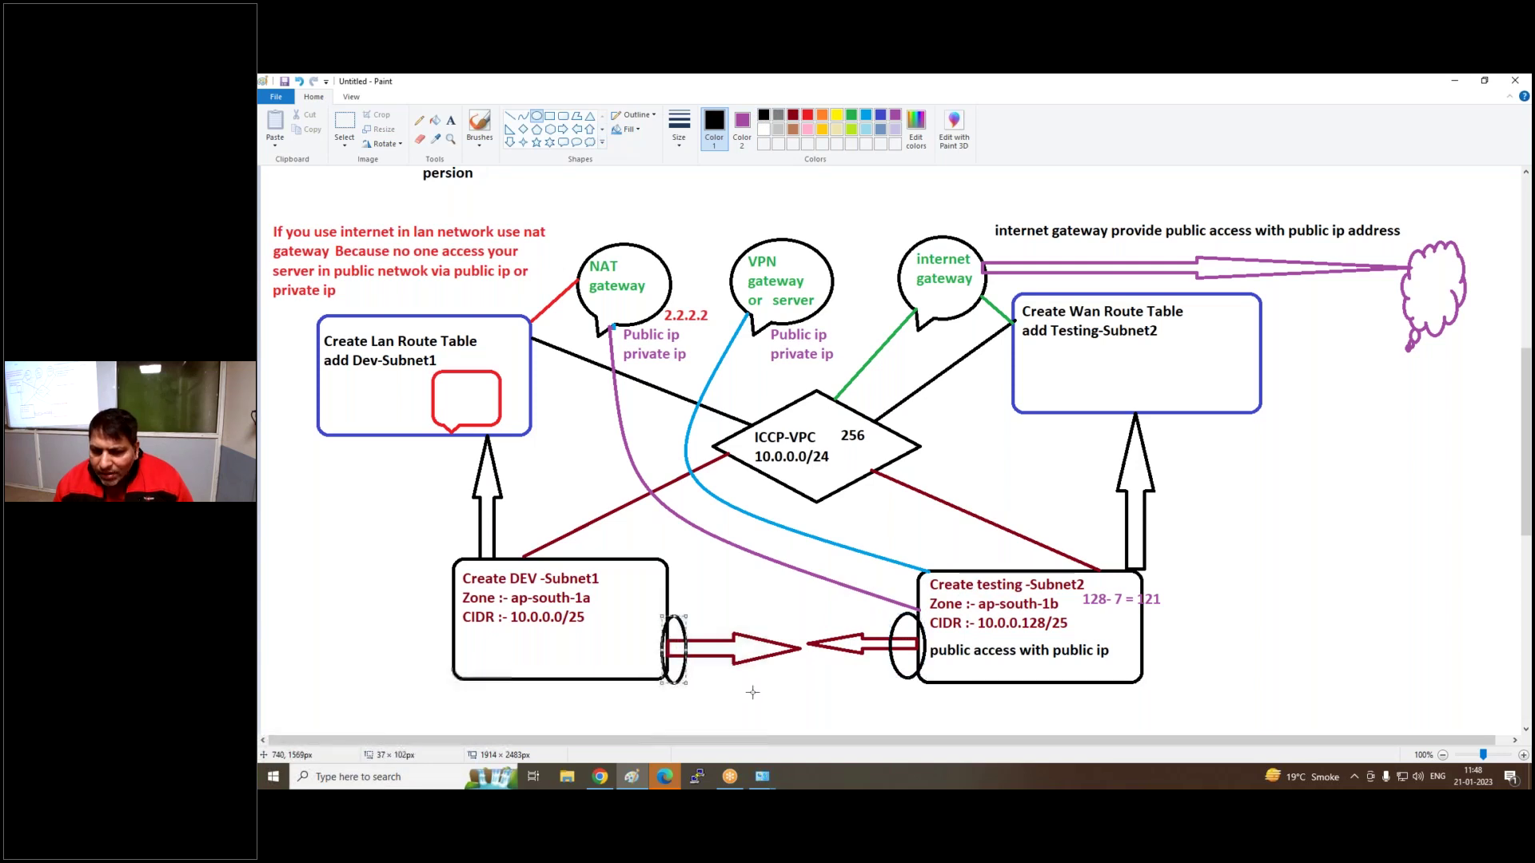
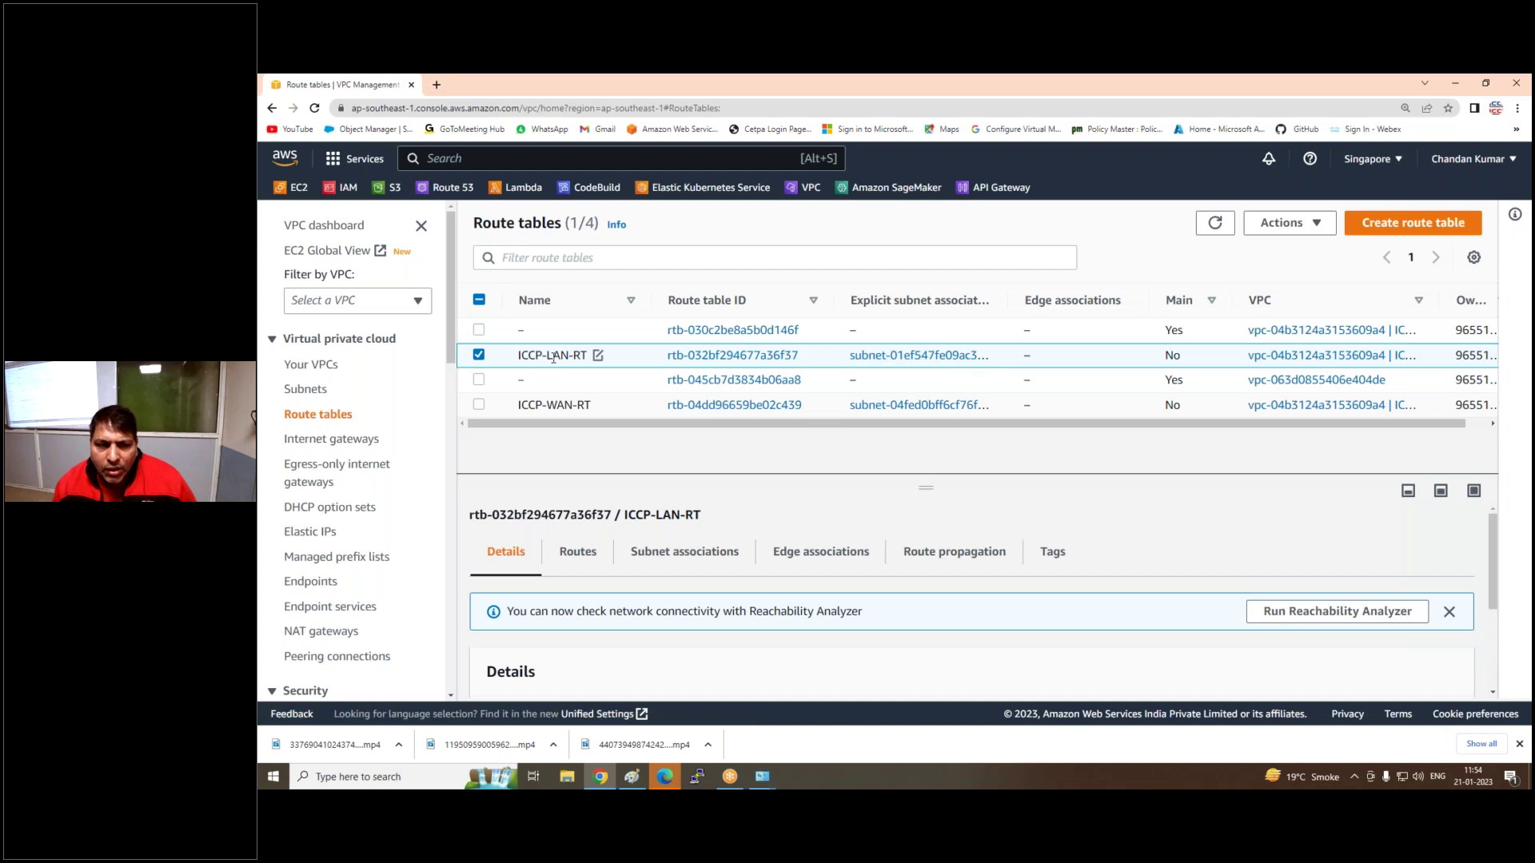
Add a route to the ICCP-LAN-RT route table with destination 0.0.0.0/0 and the ICCP-LAN-ACCESS-NAT gateway as target, and save it
click(580, 560)
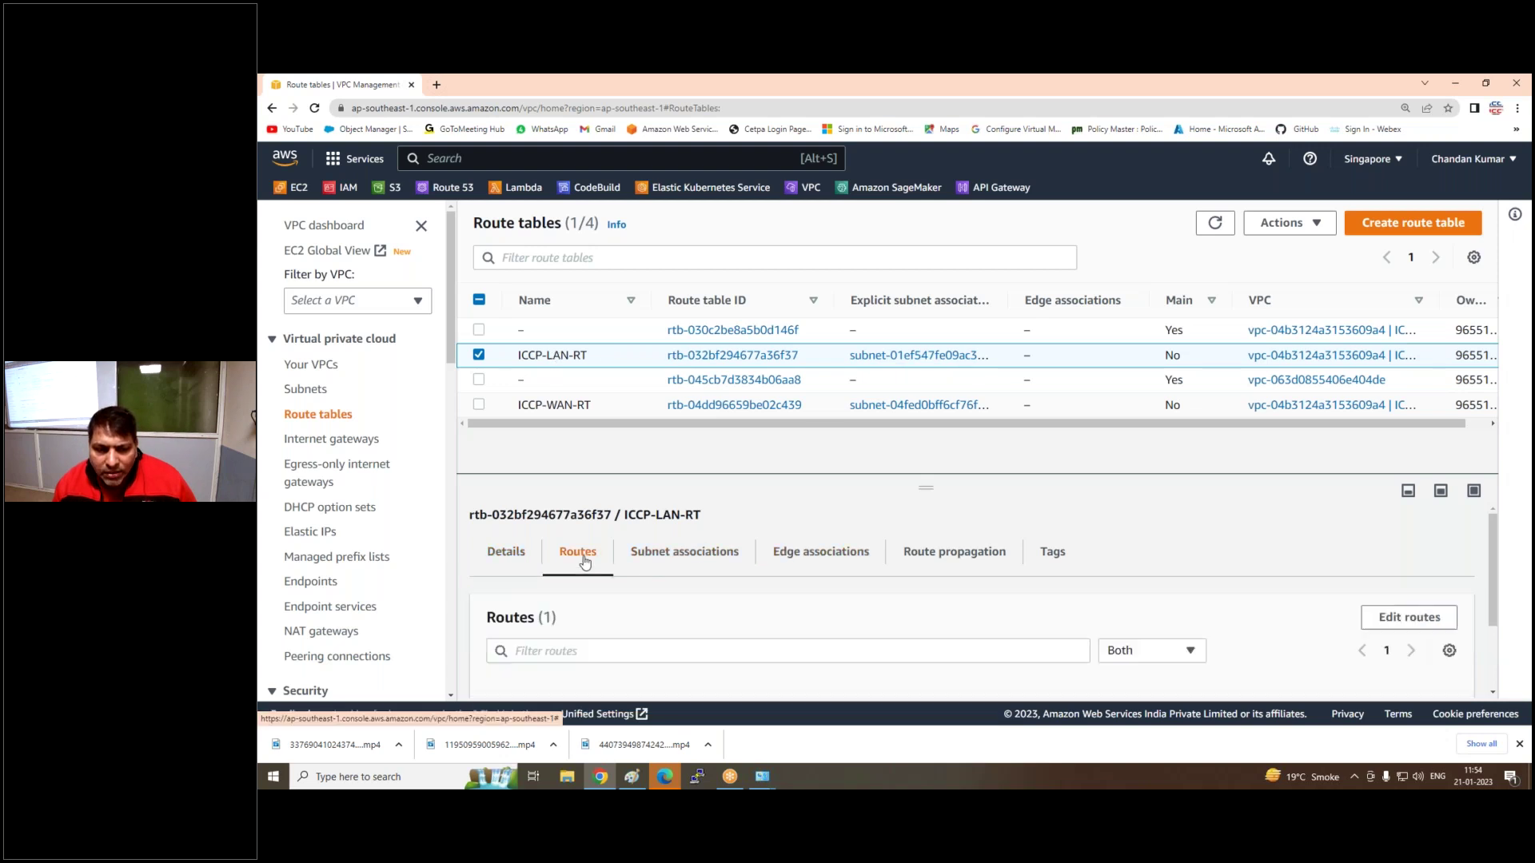
click(1376, 624)
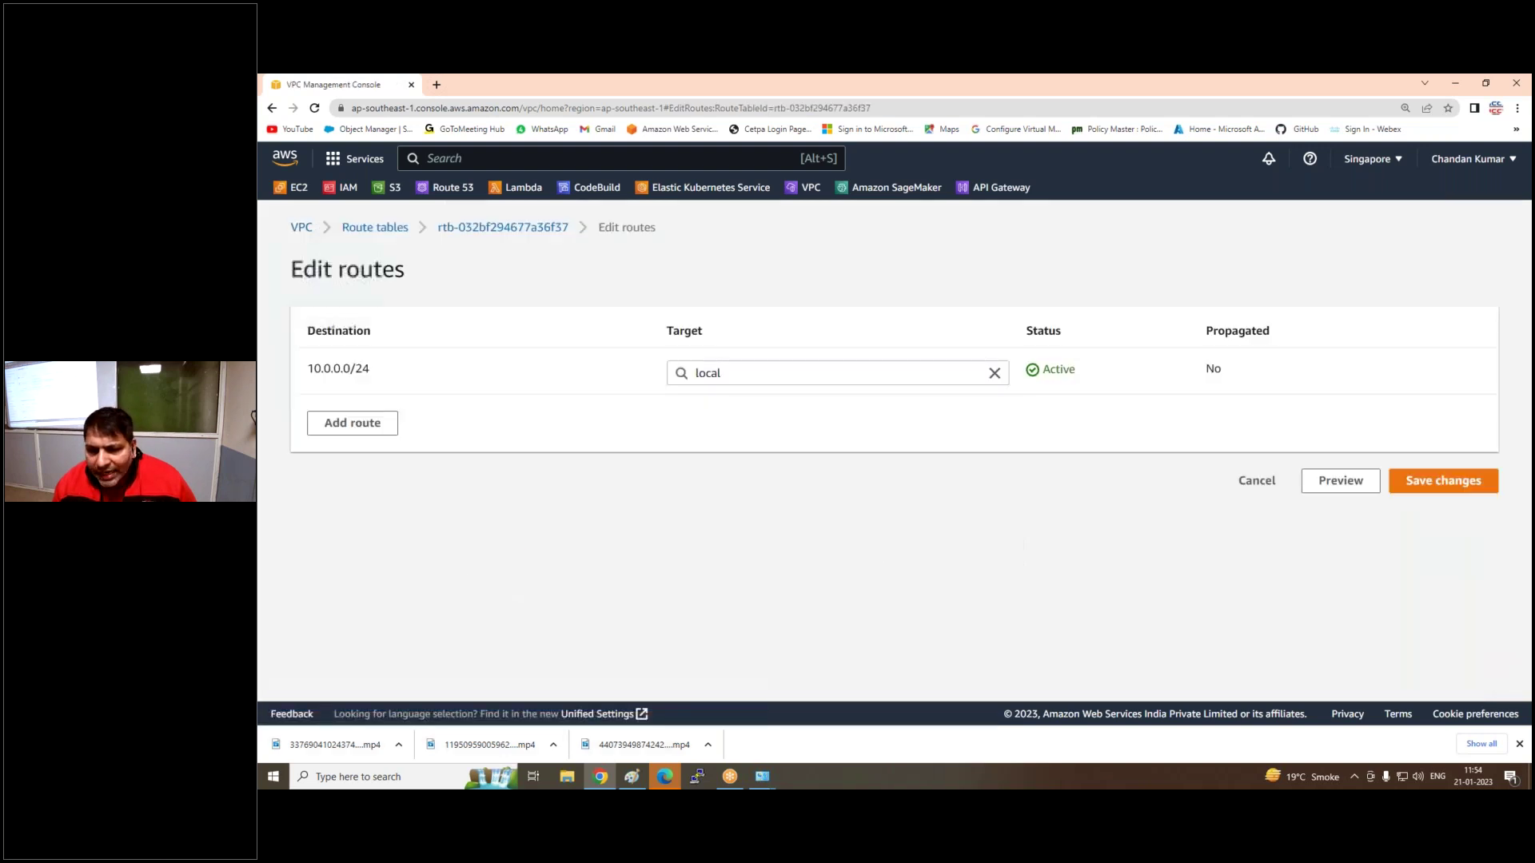
click(355, 423)
click(359, 423)
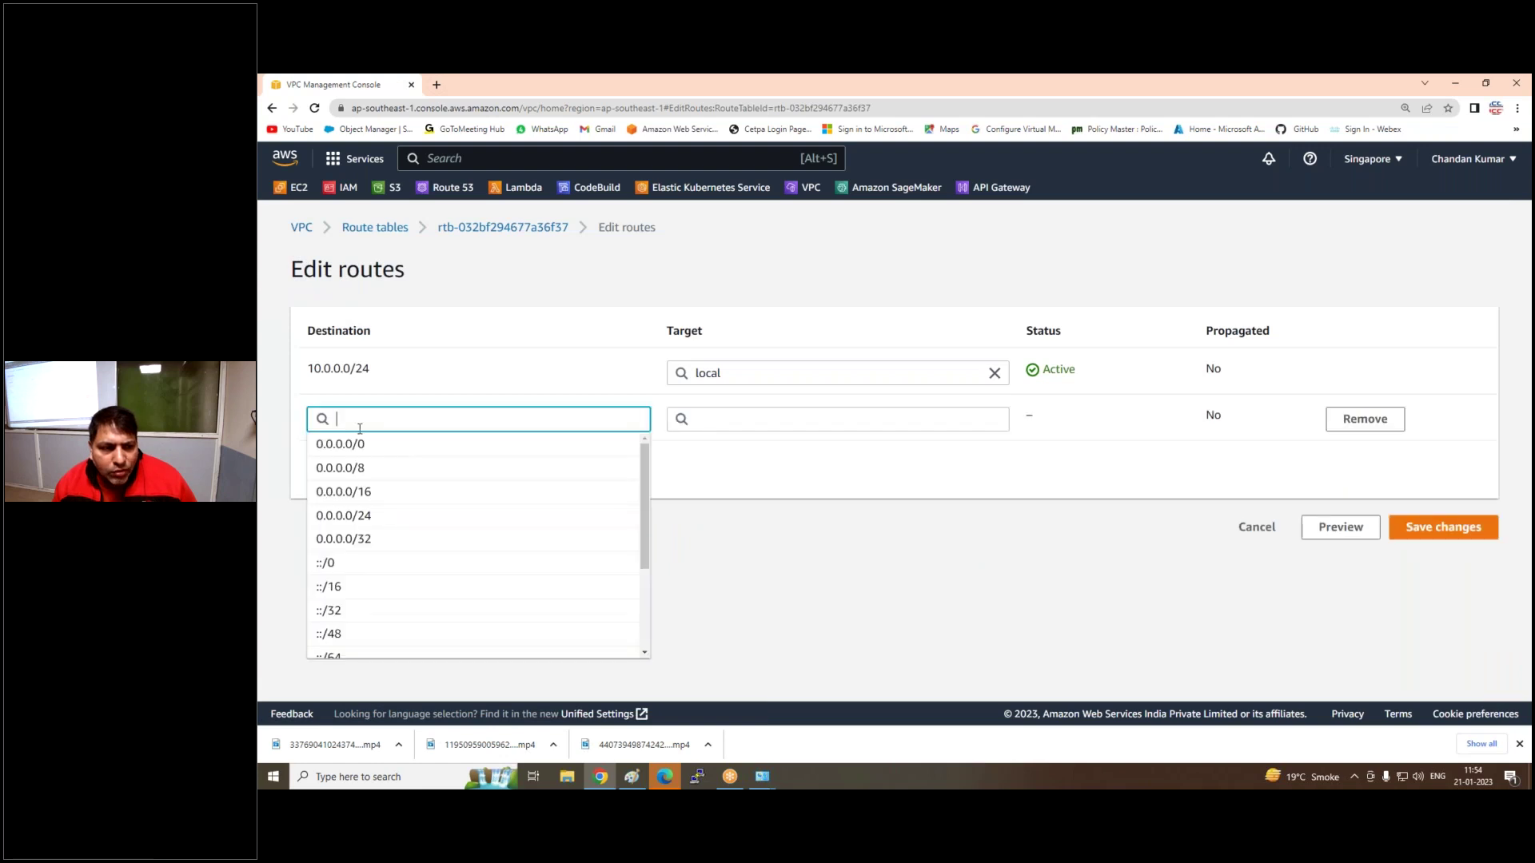
click(340, 443)
click(800, 419)
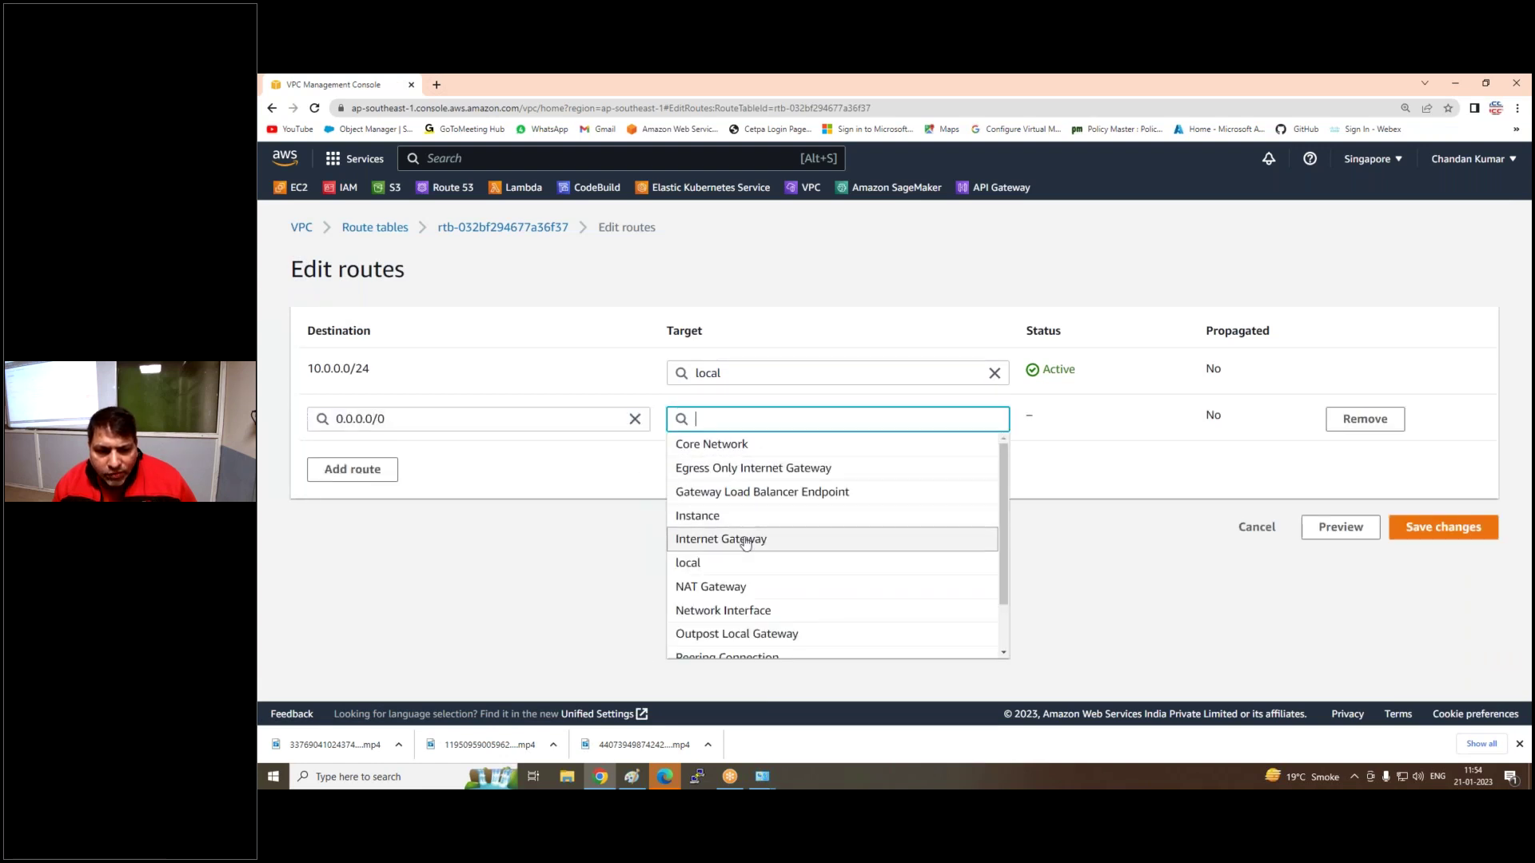
click(723, 527)
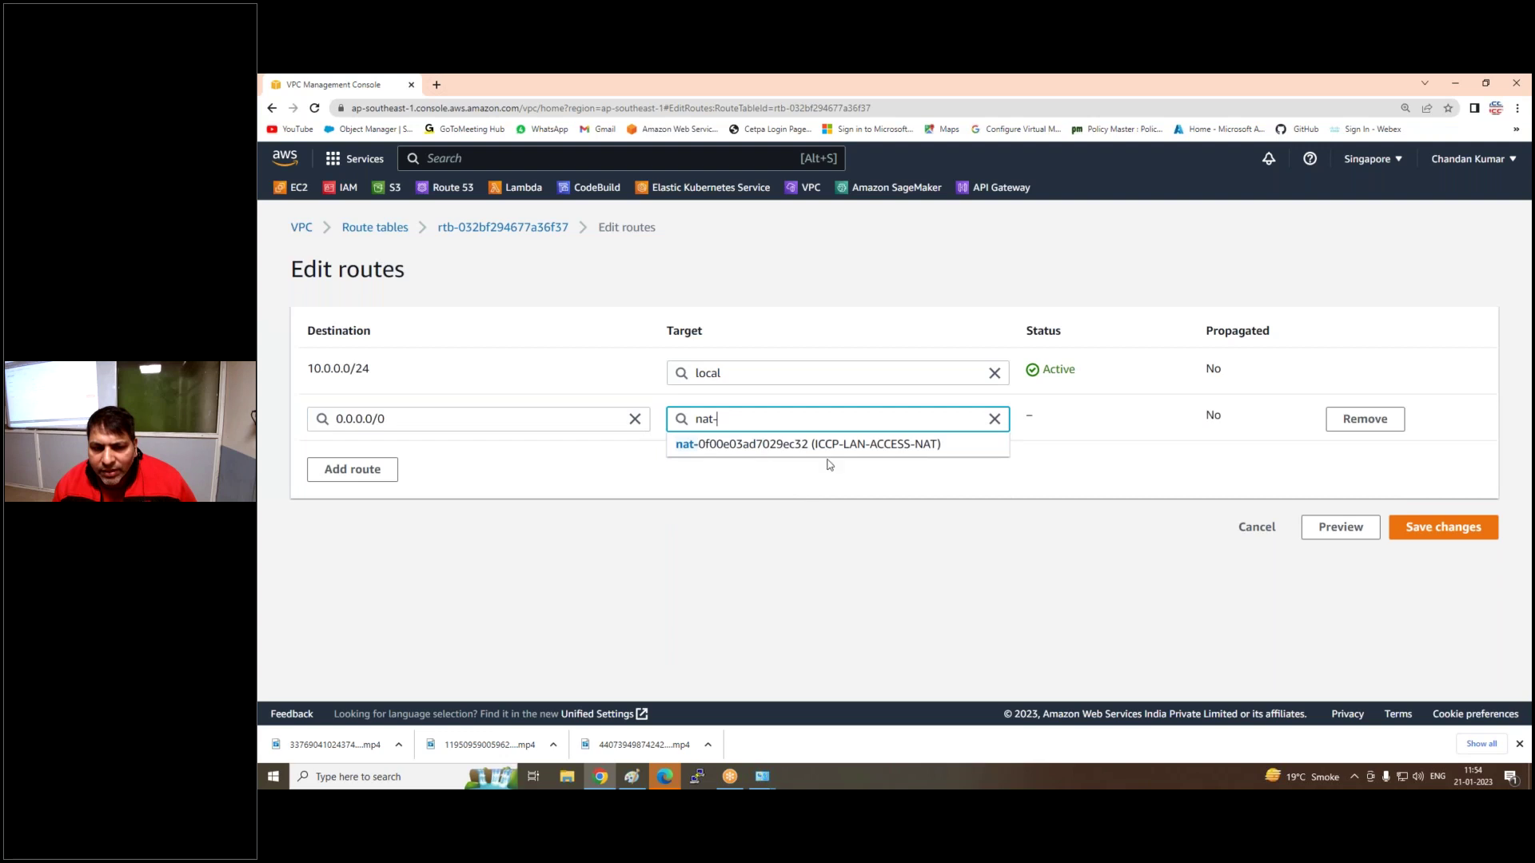
click(848, 444)
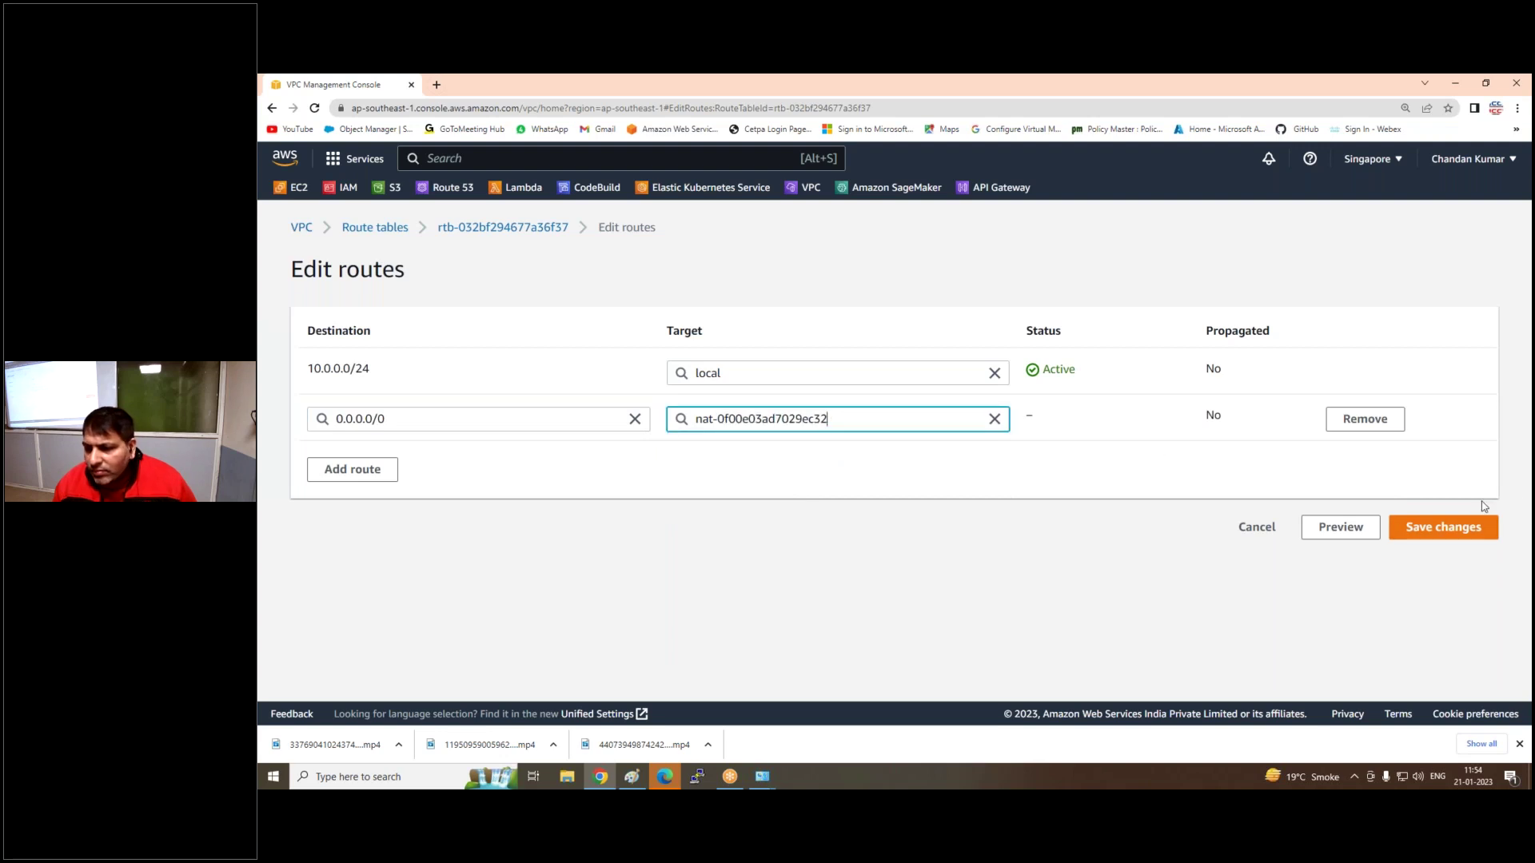
click(1469, 527)
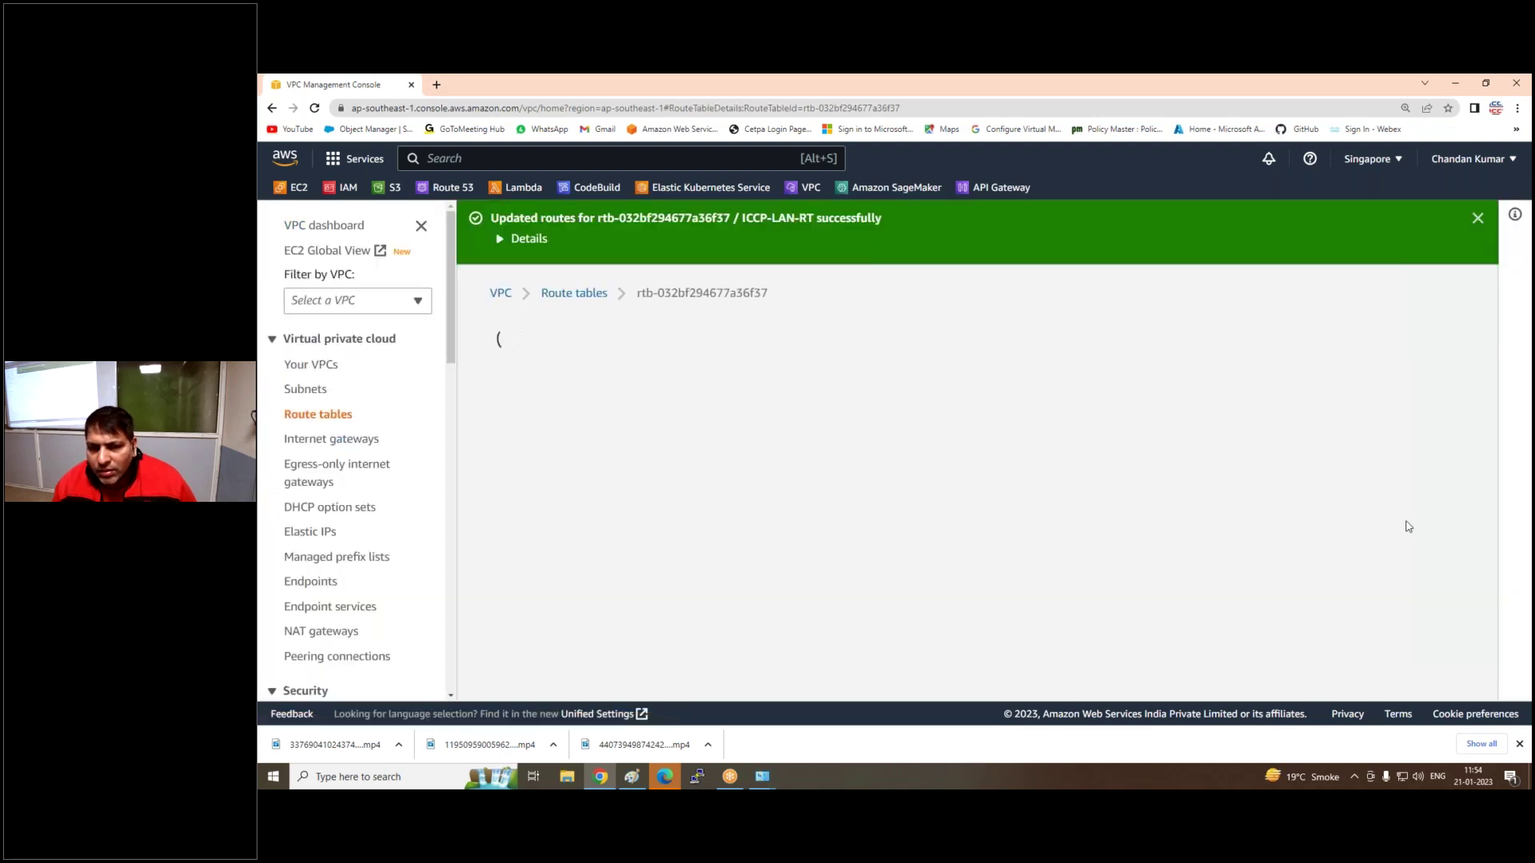
Open EC2 in a new browser tab and start launching an instance named DEV-Server
mouse_move(612, 779)
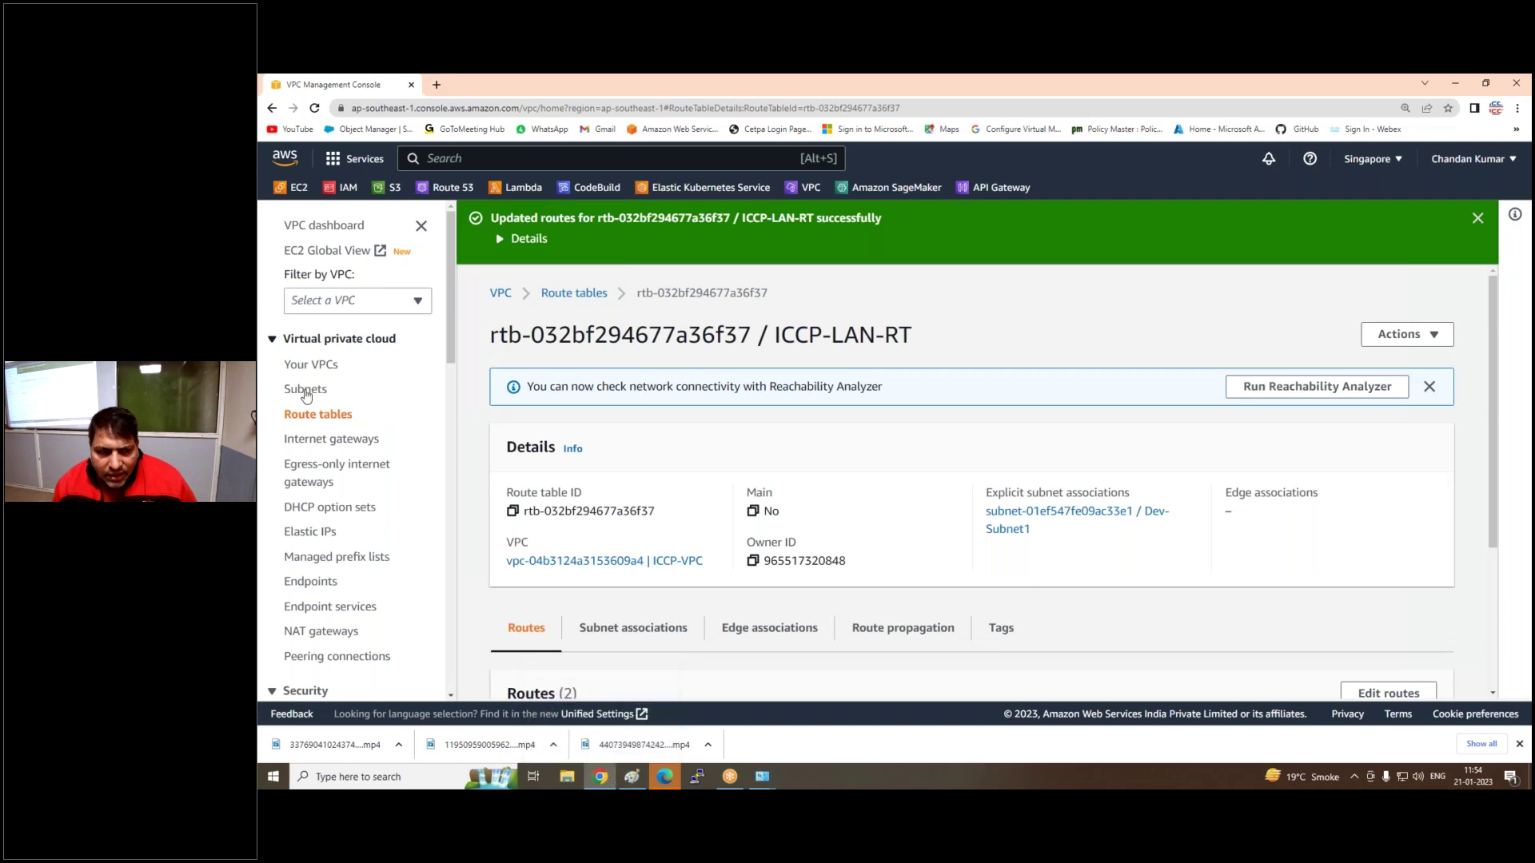
right_click(328, 186)
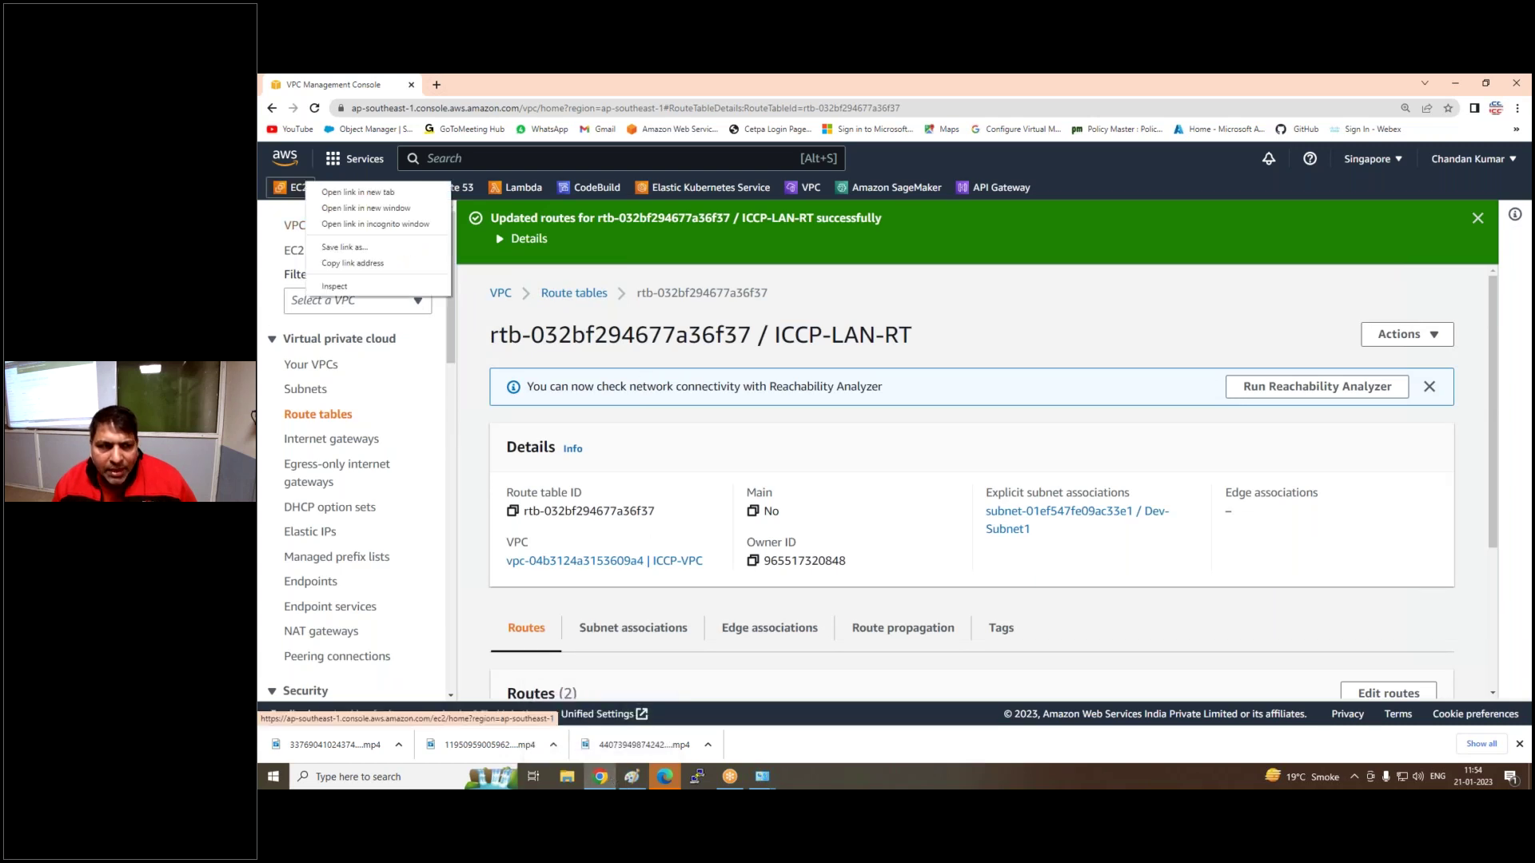
click(356, 192)
click(497, 87)
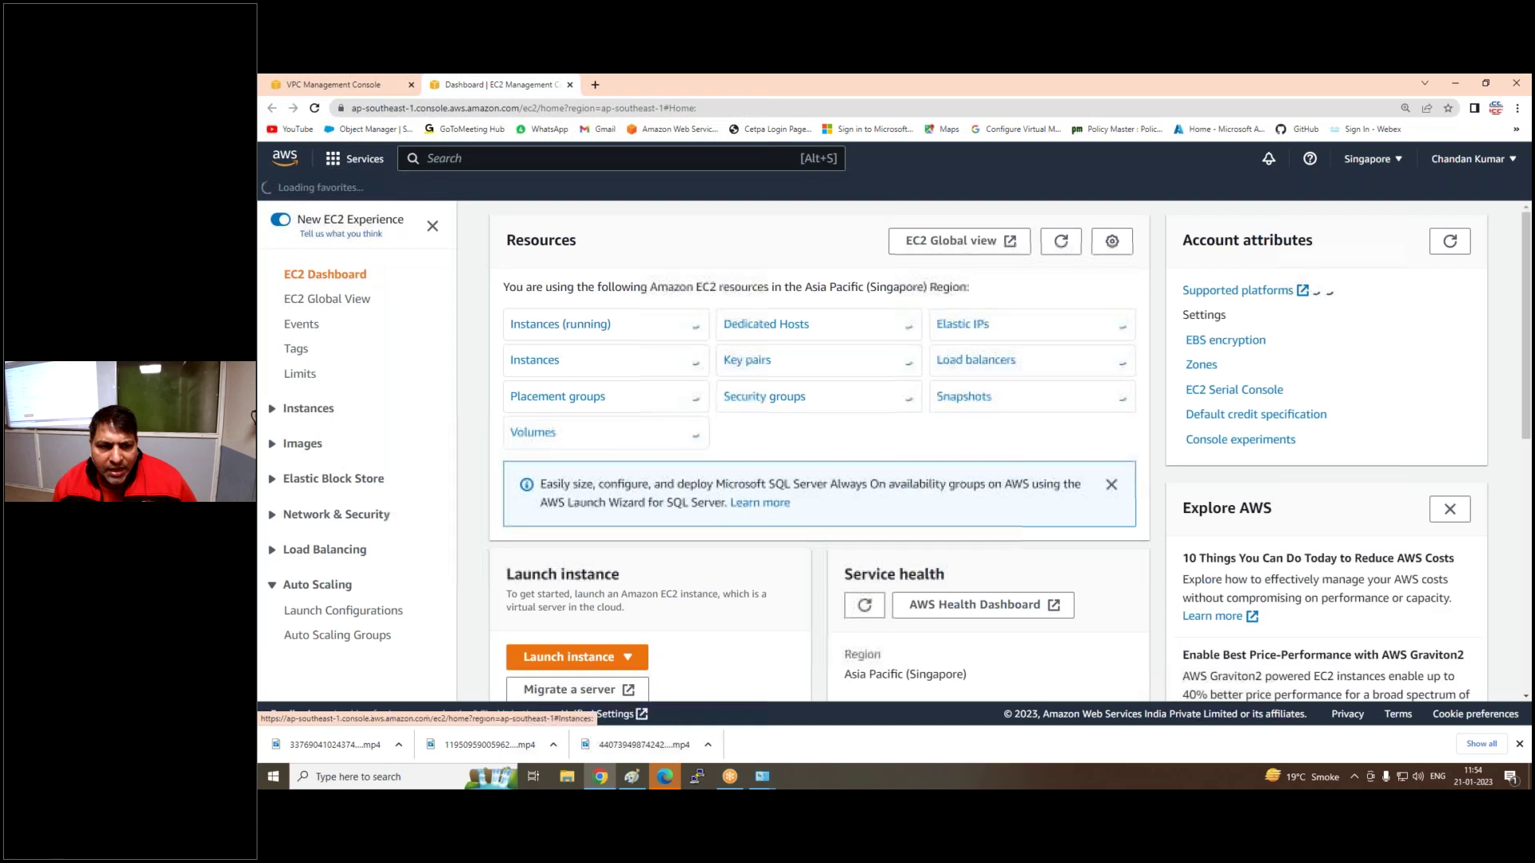
click(528, 326)
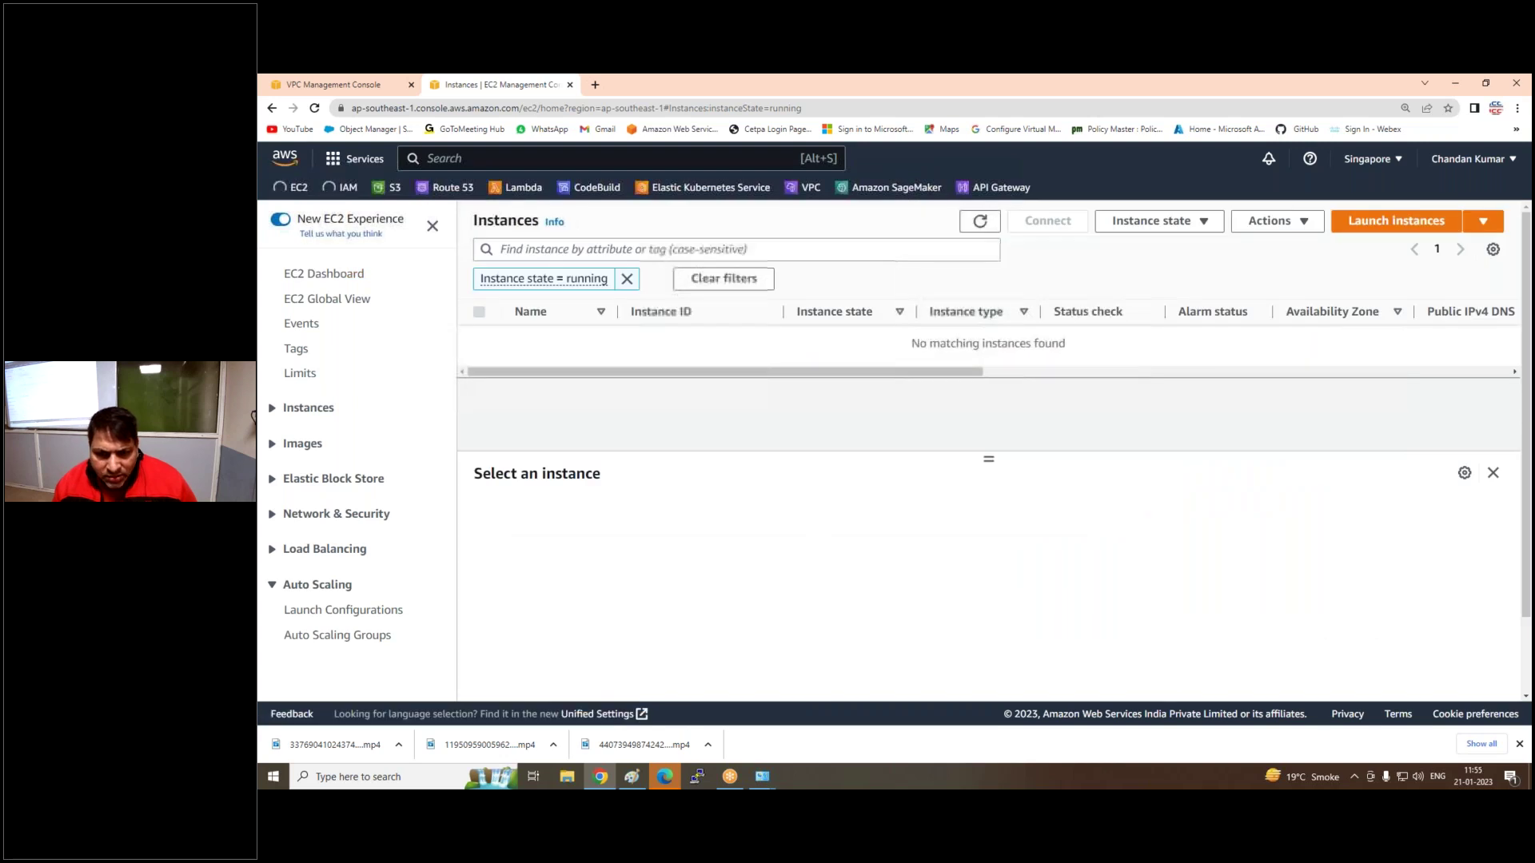
click(1397, 221)
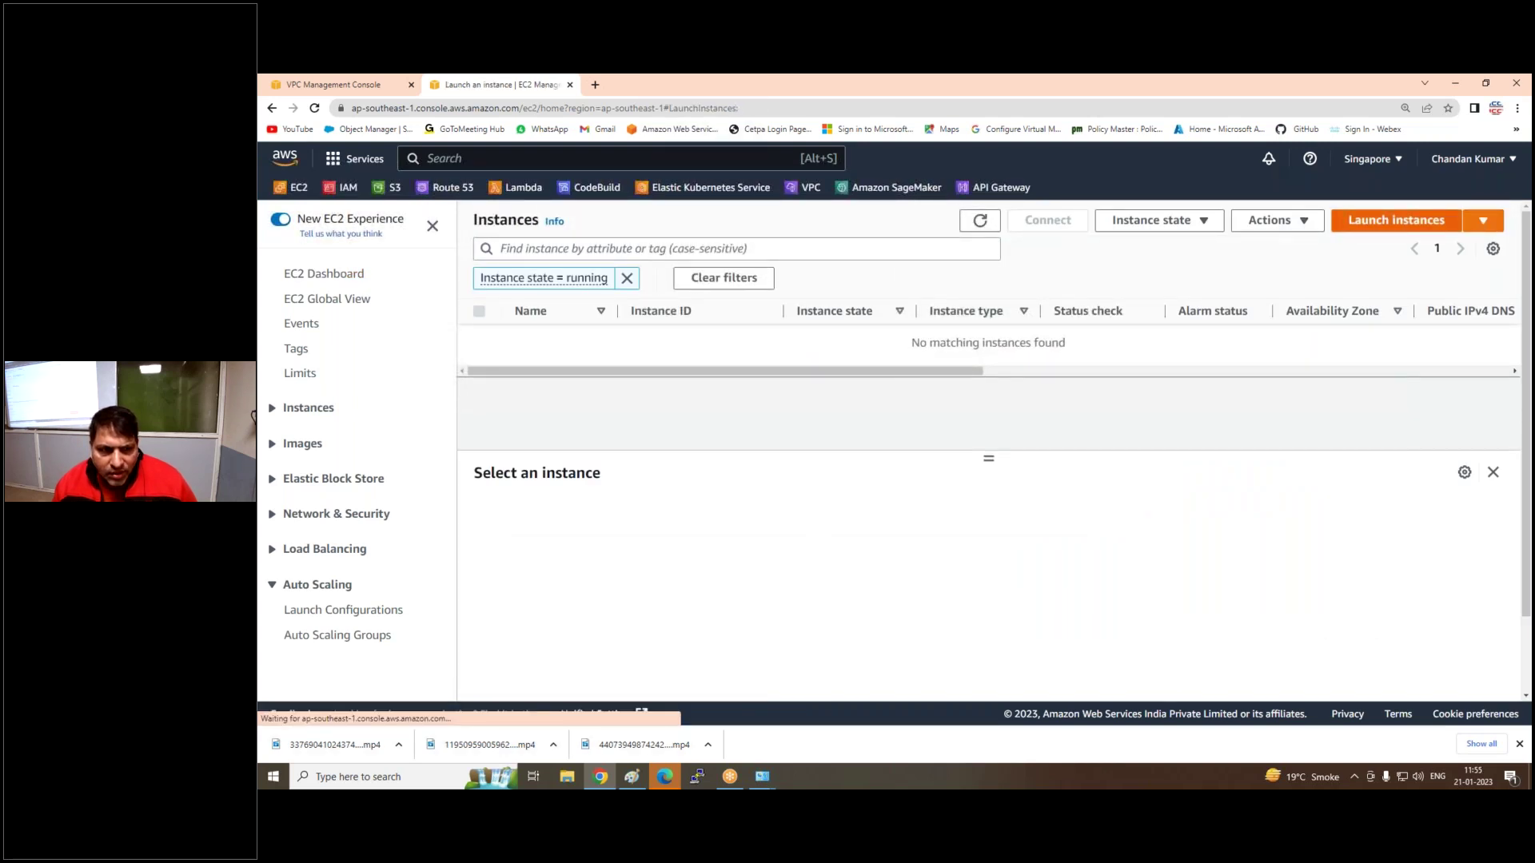
click(541, 450)
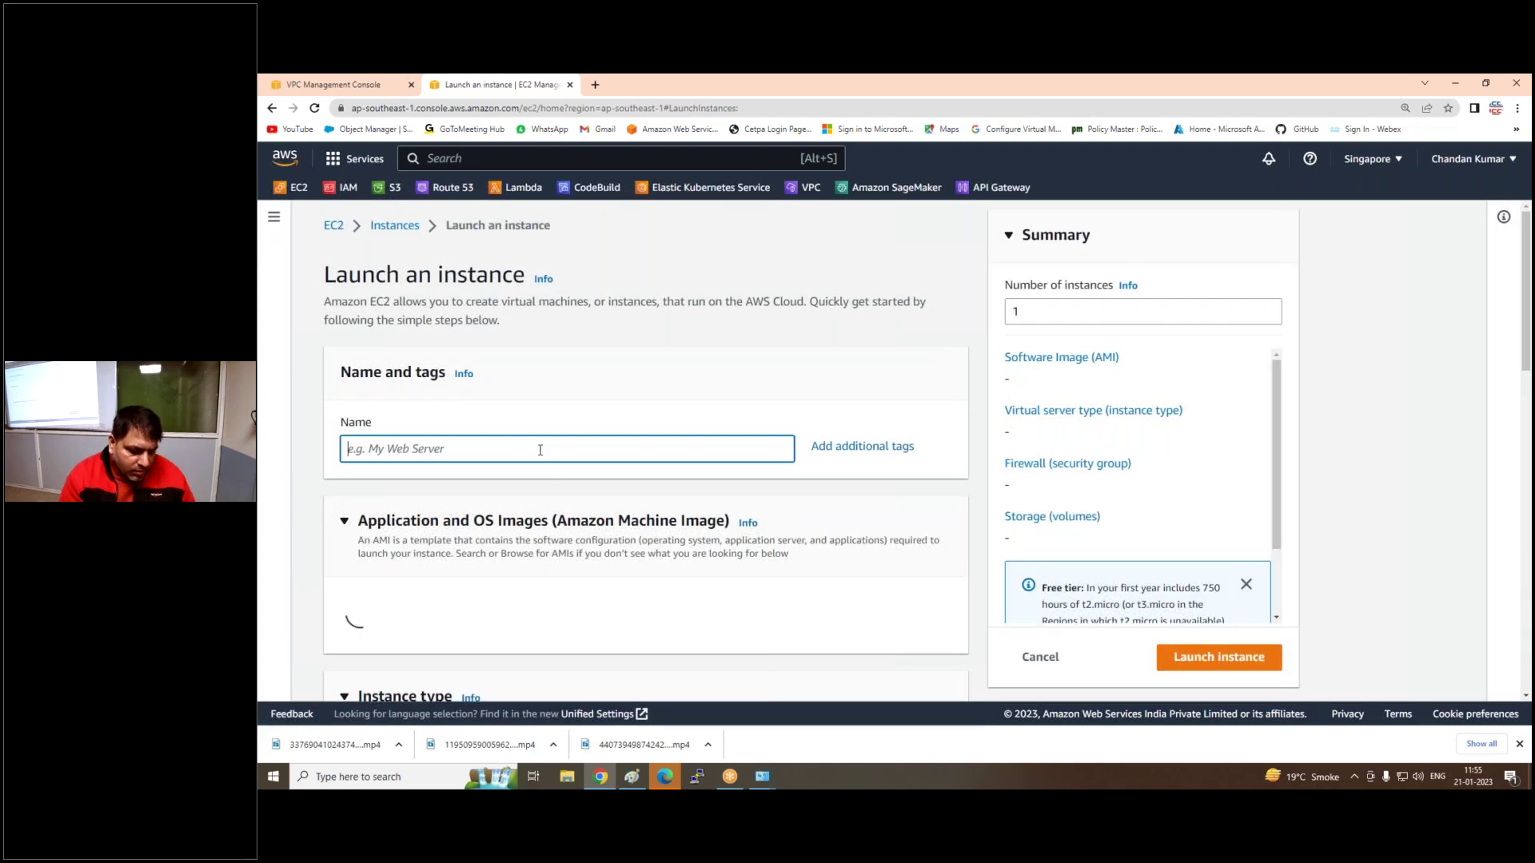
text(DEV-Server)
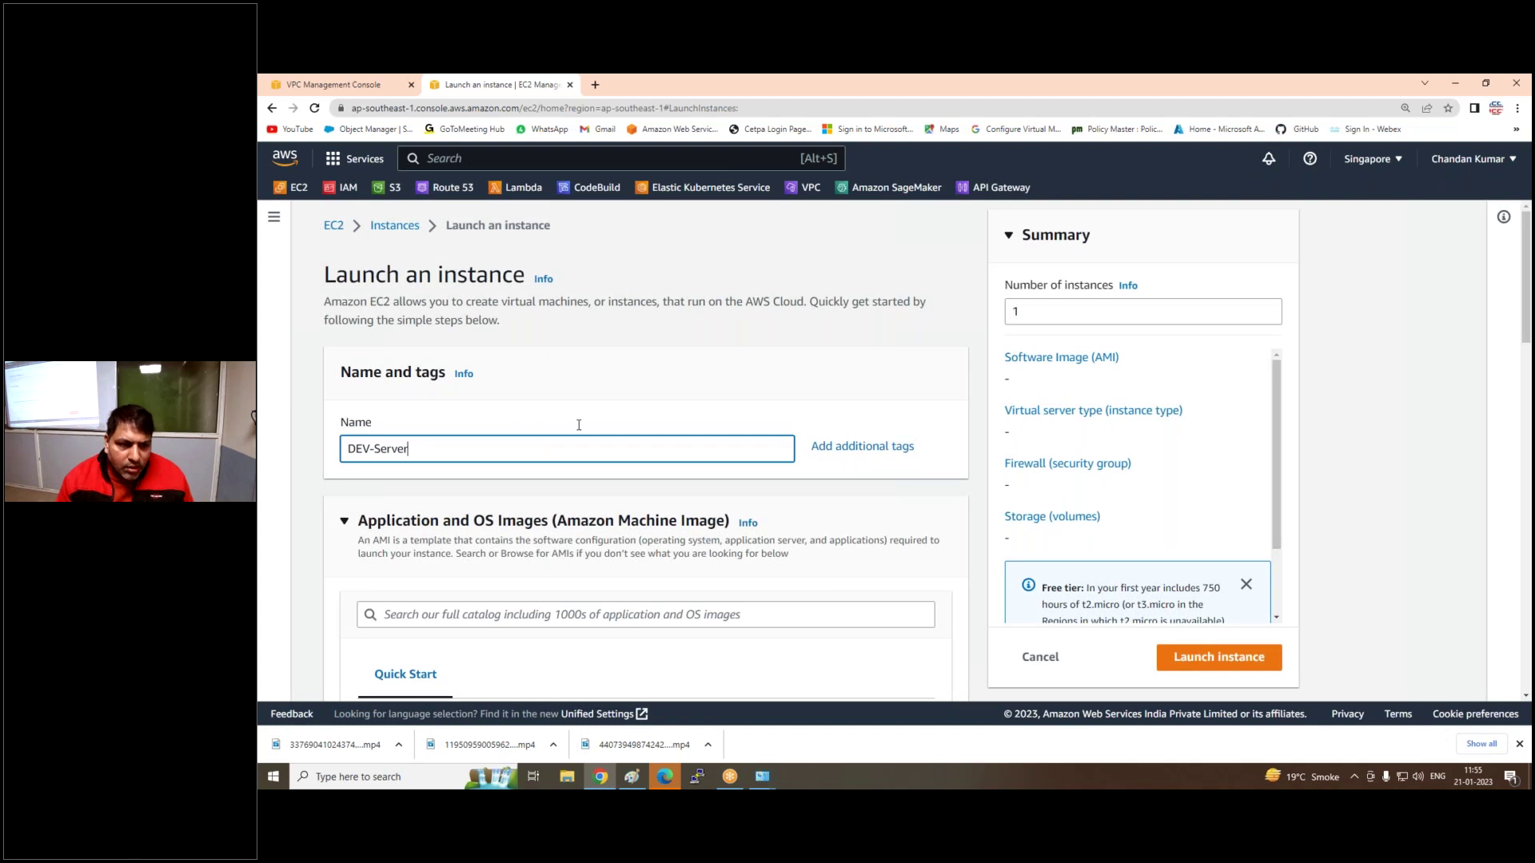
Choose the Windows image Microsoft Windows Server 2012 R2 Base as the instance's AMI
scroll(607, 399, down, 5)
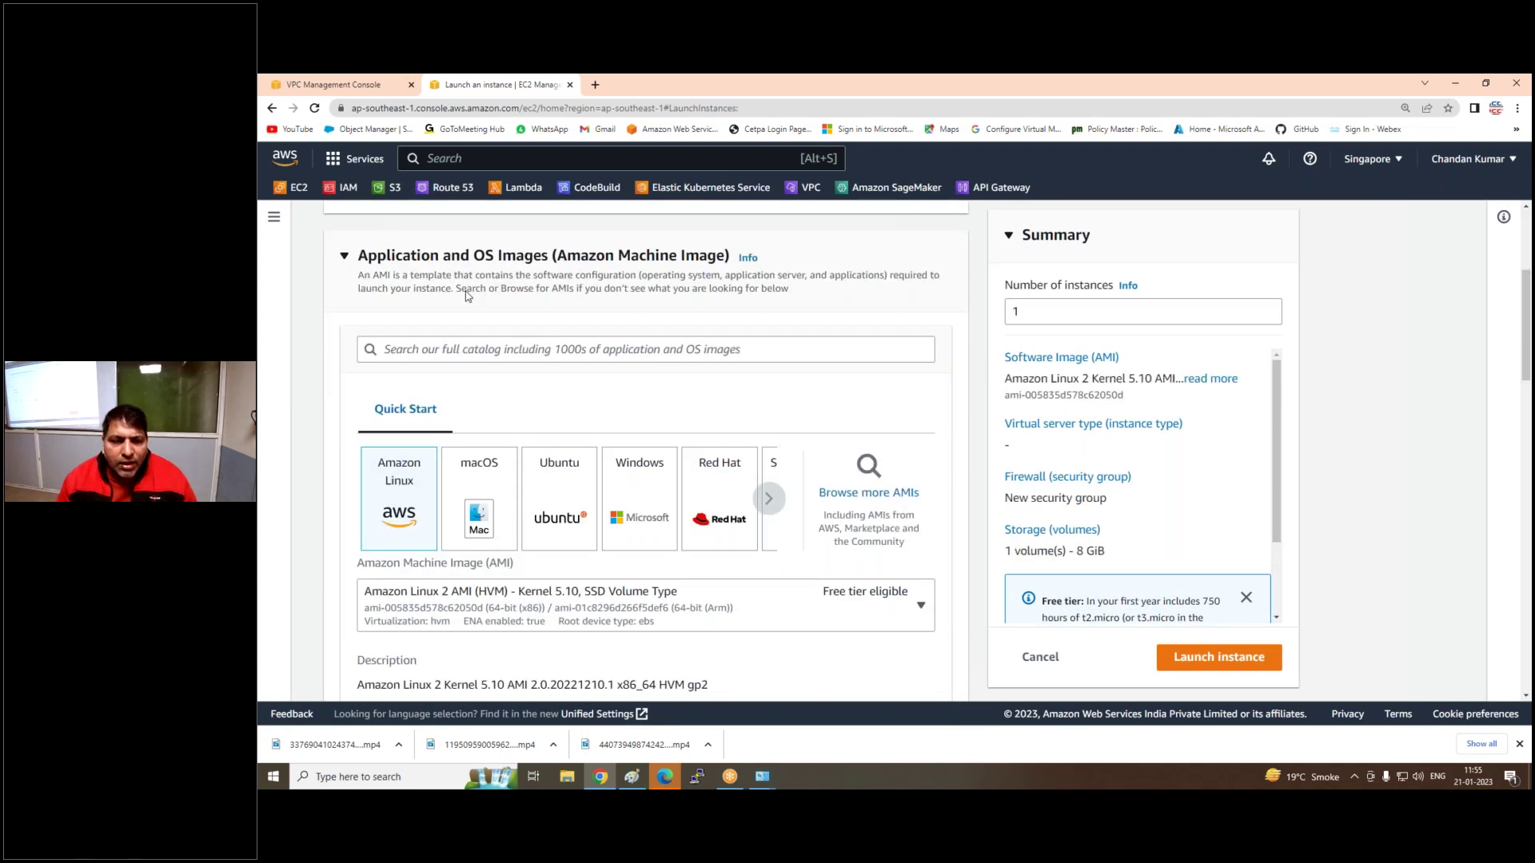
click(632, 370)
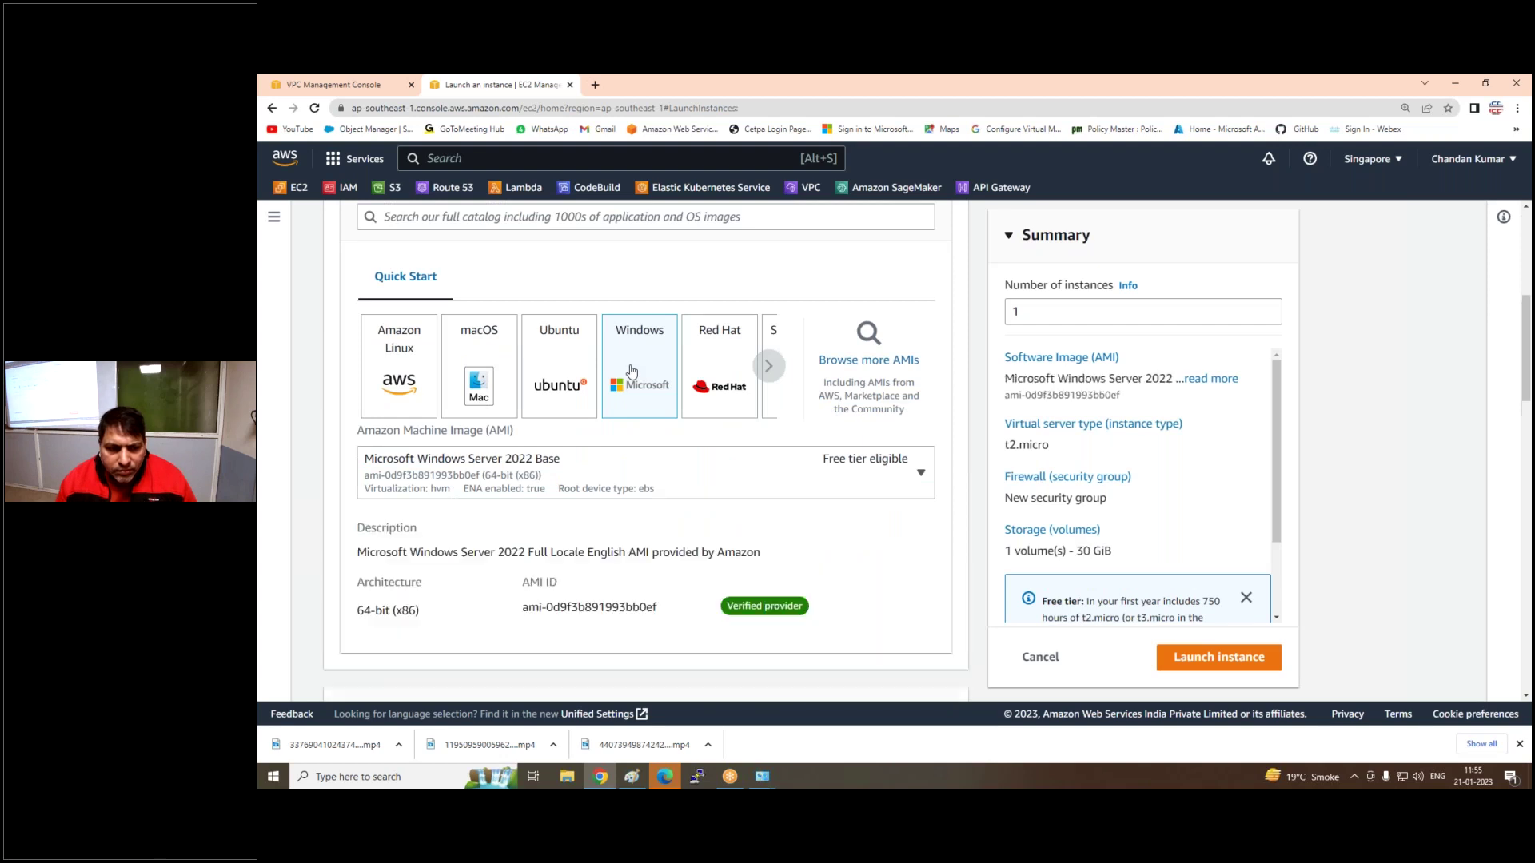
click(675, 466)
scroll(629, 330, down, 3)
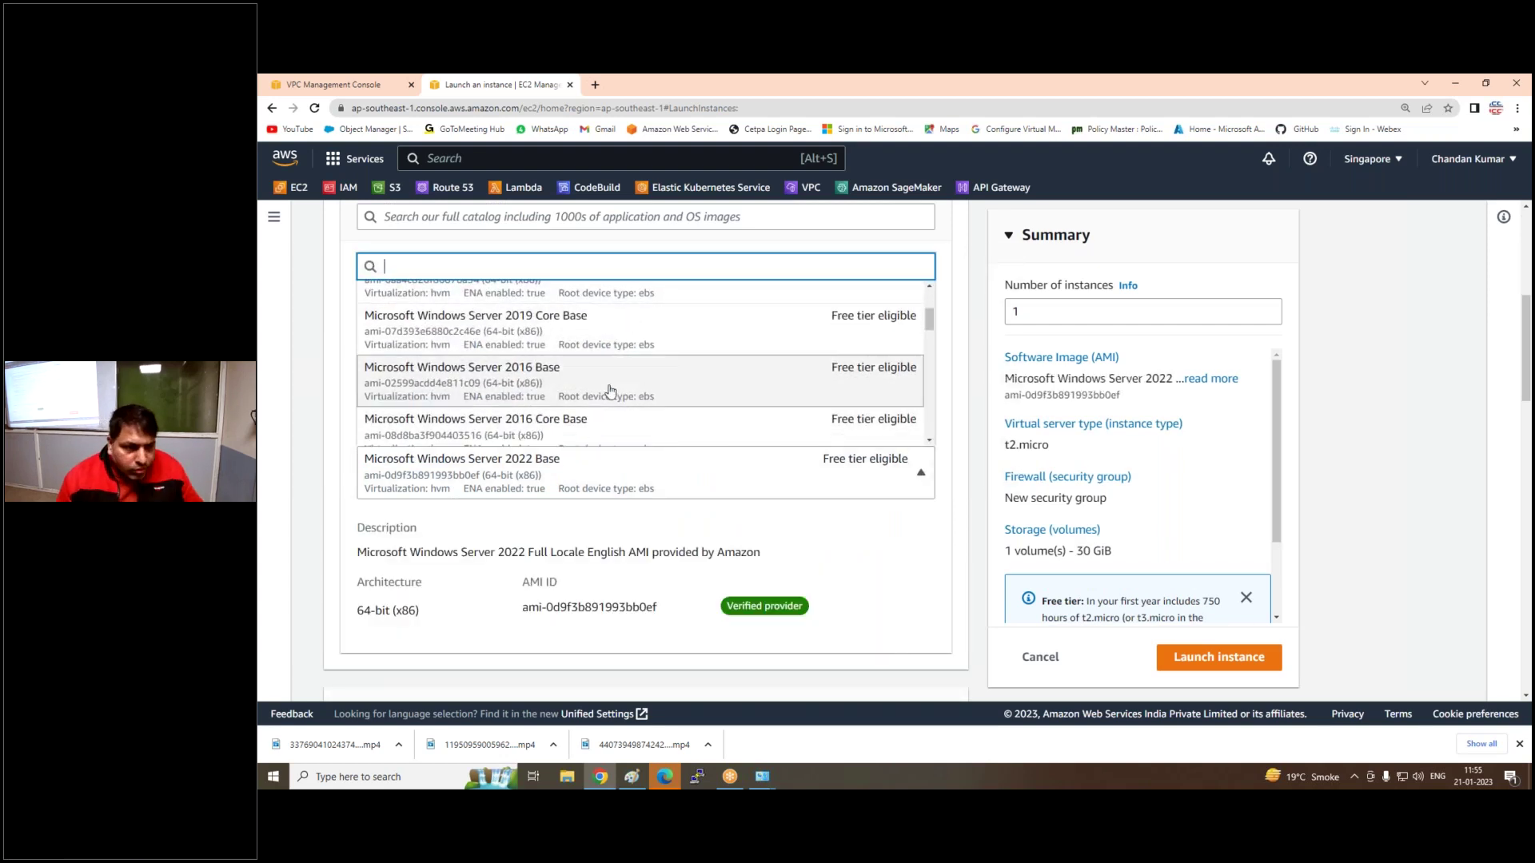
scroll(598, 378, down, 5)
scroll(599, 378, down, 5)
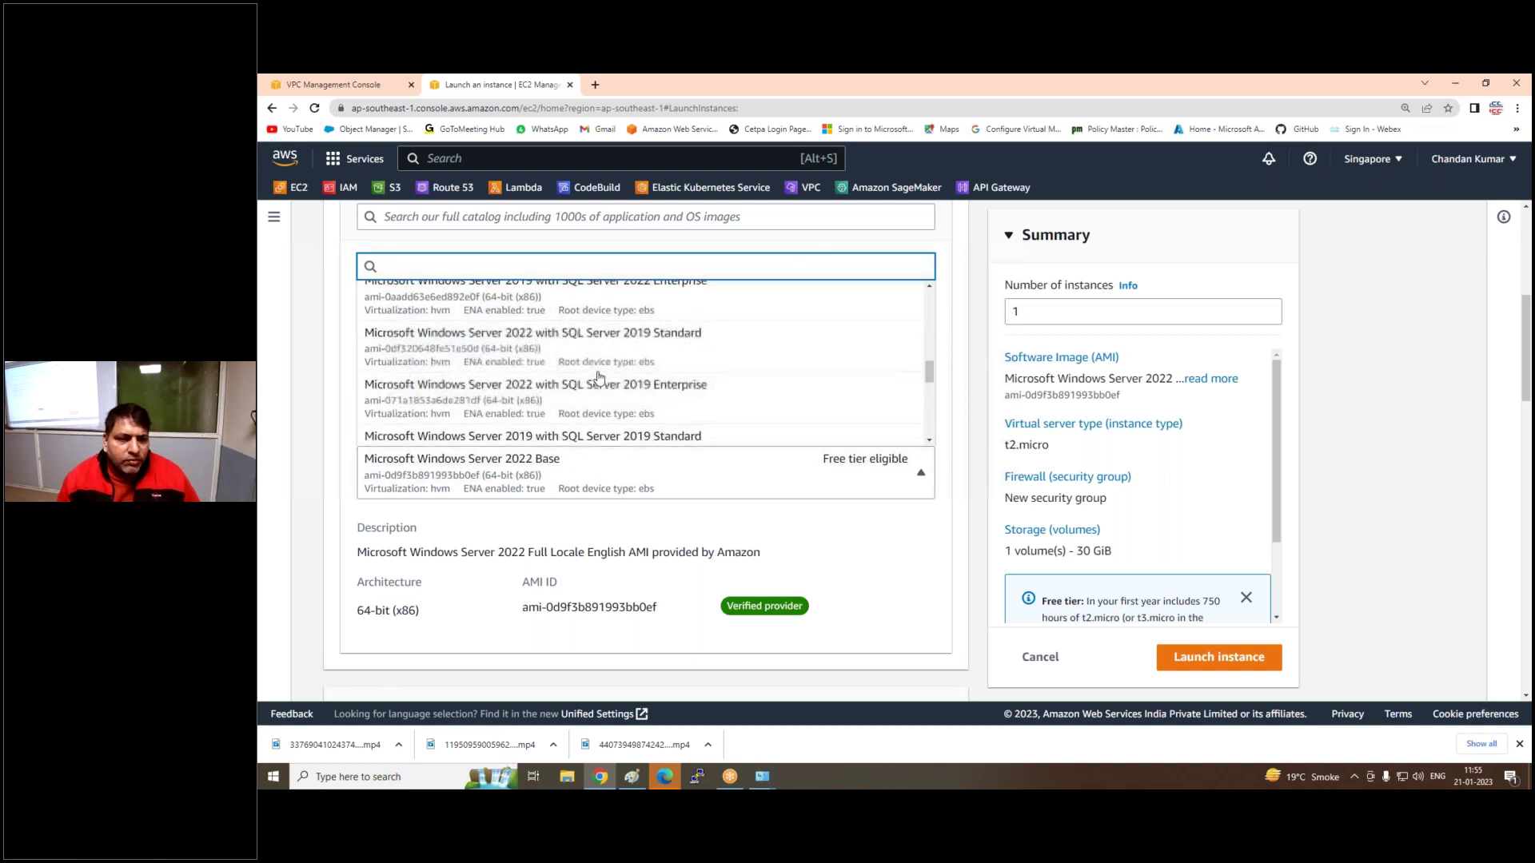
scroll(591, 377, down, 2)
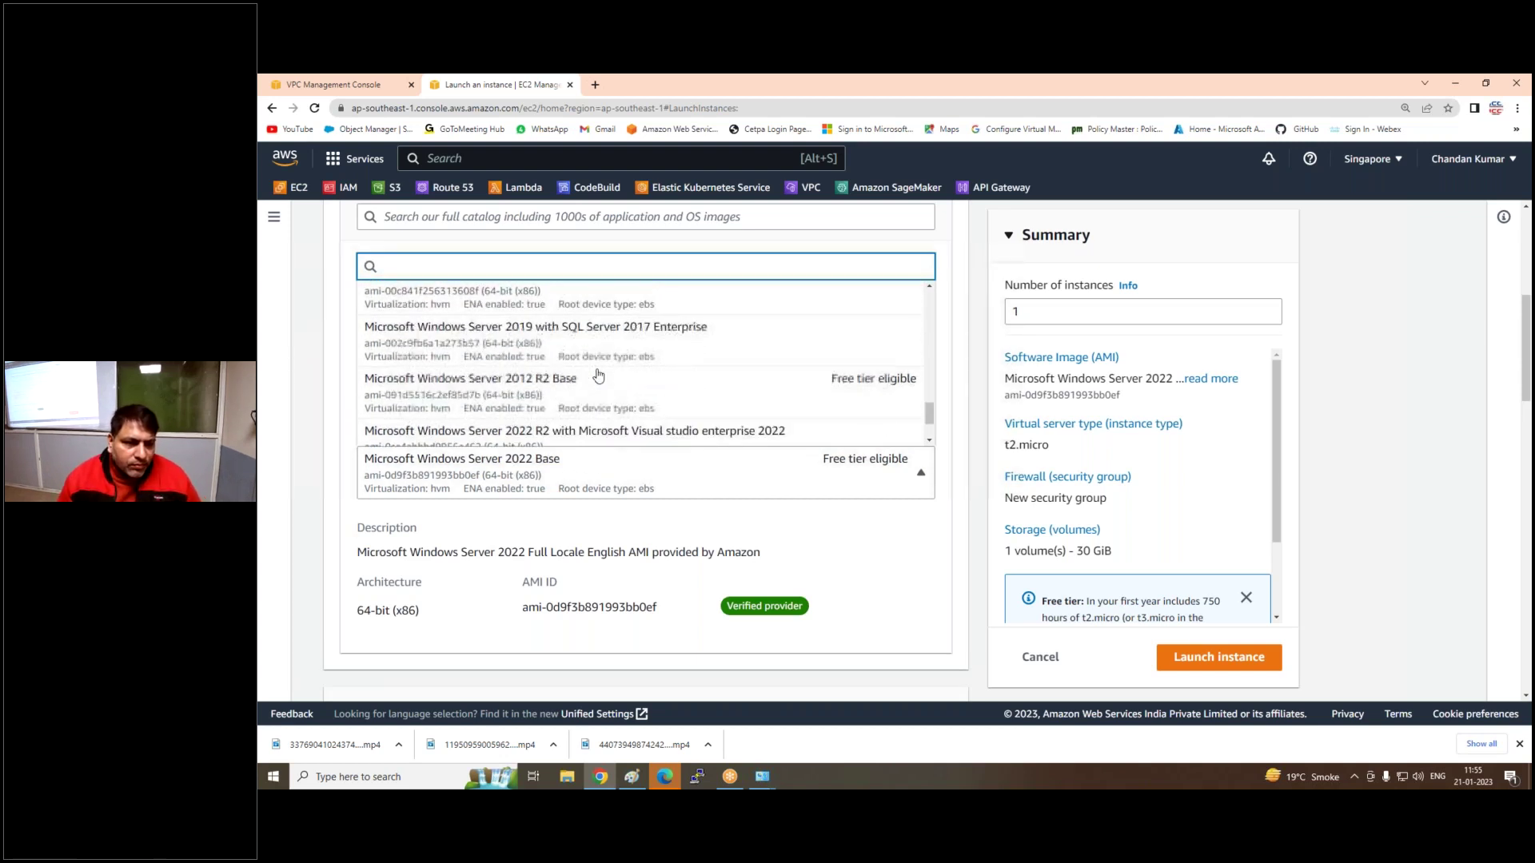
click(579, 377)
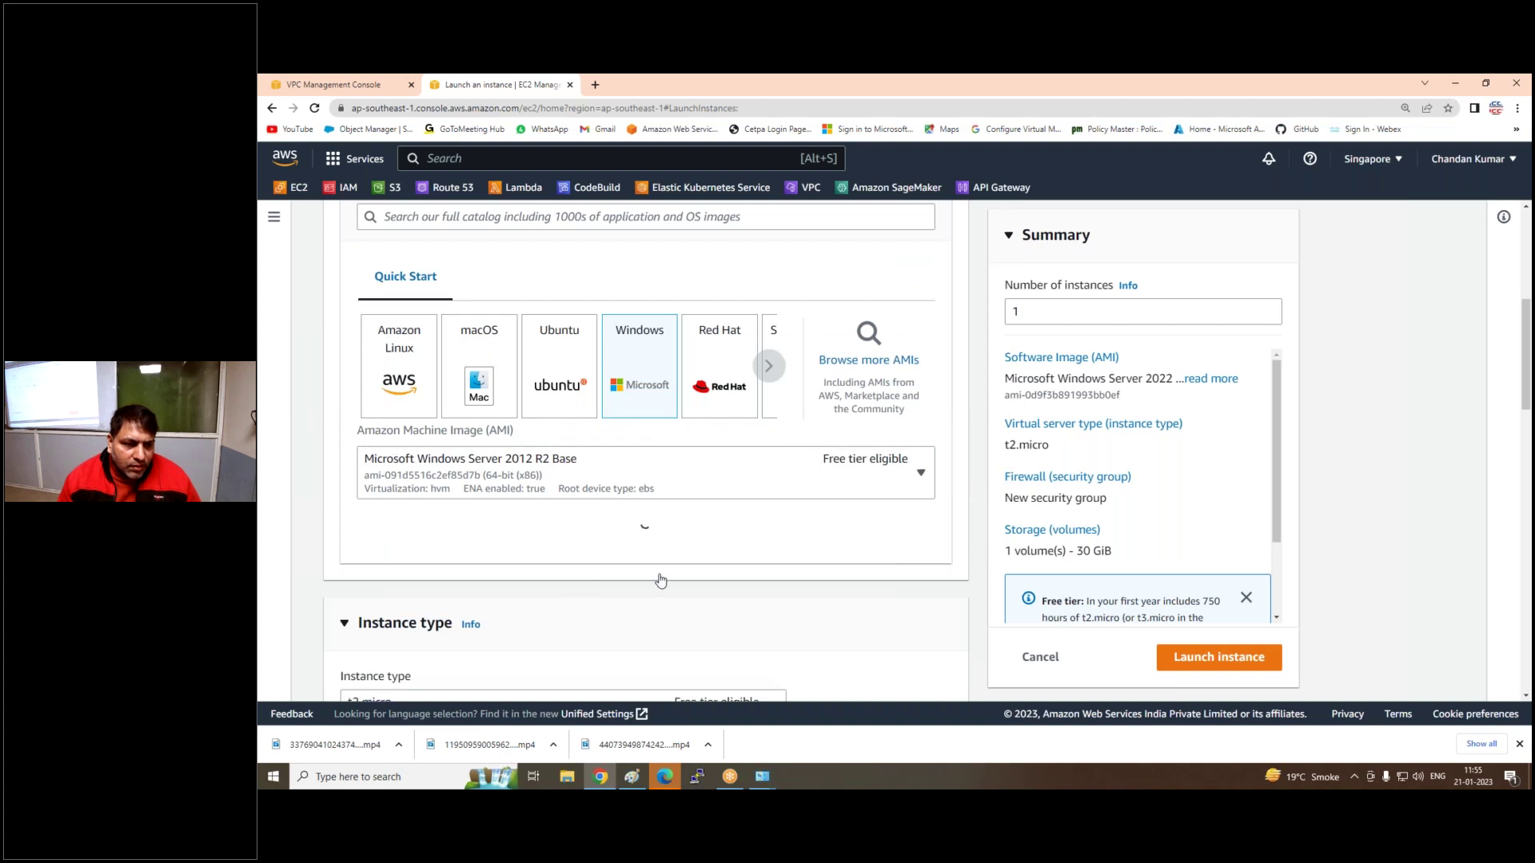
Create a new key pair named devkey in .pem format for the instance login
scroll(597, 542, down, 5)
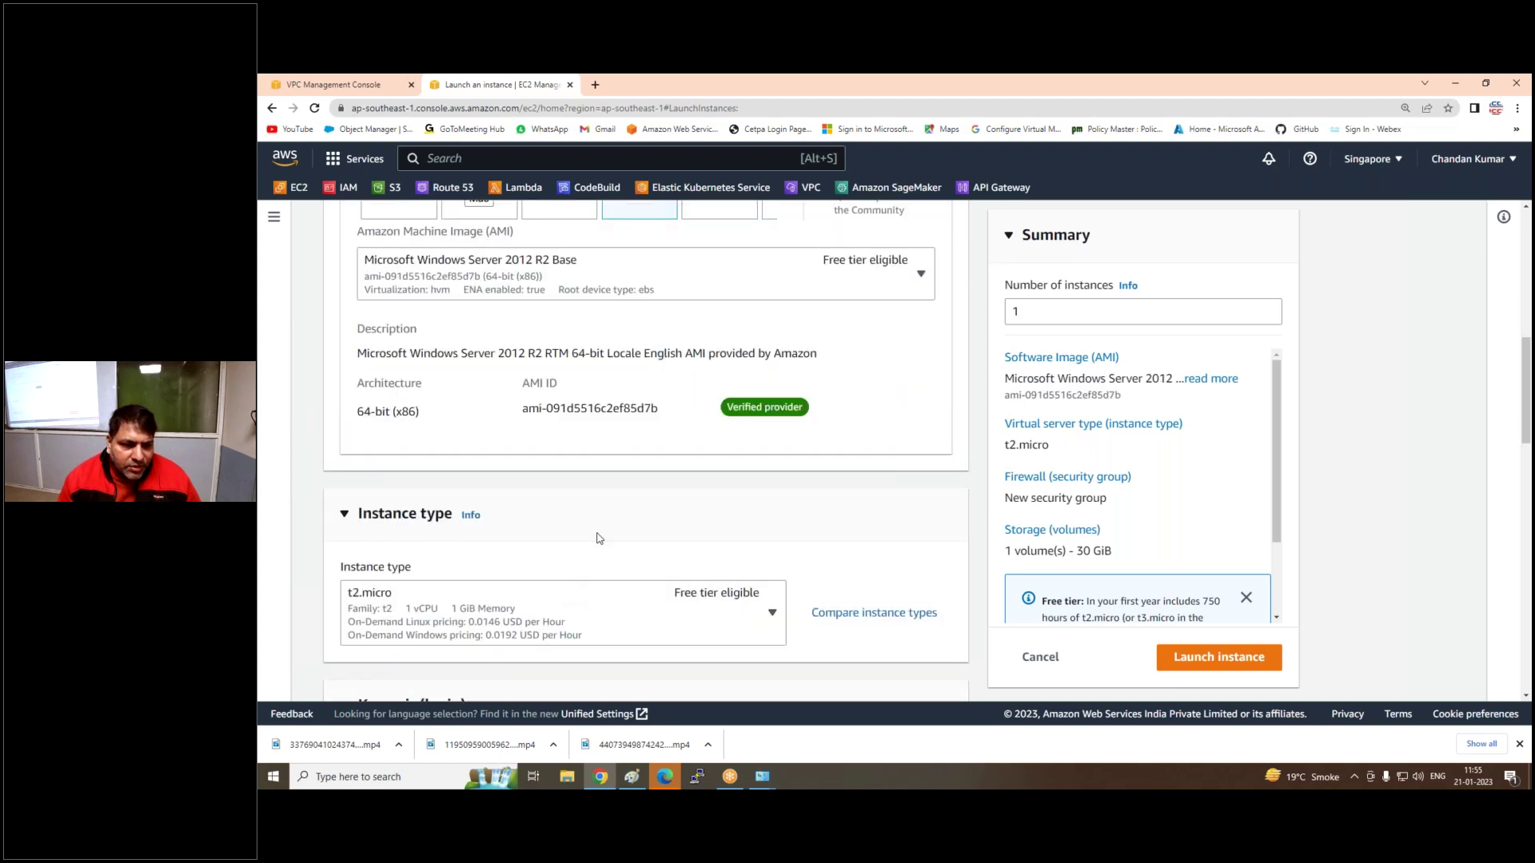
click(545, 550)
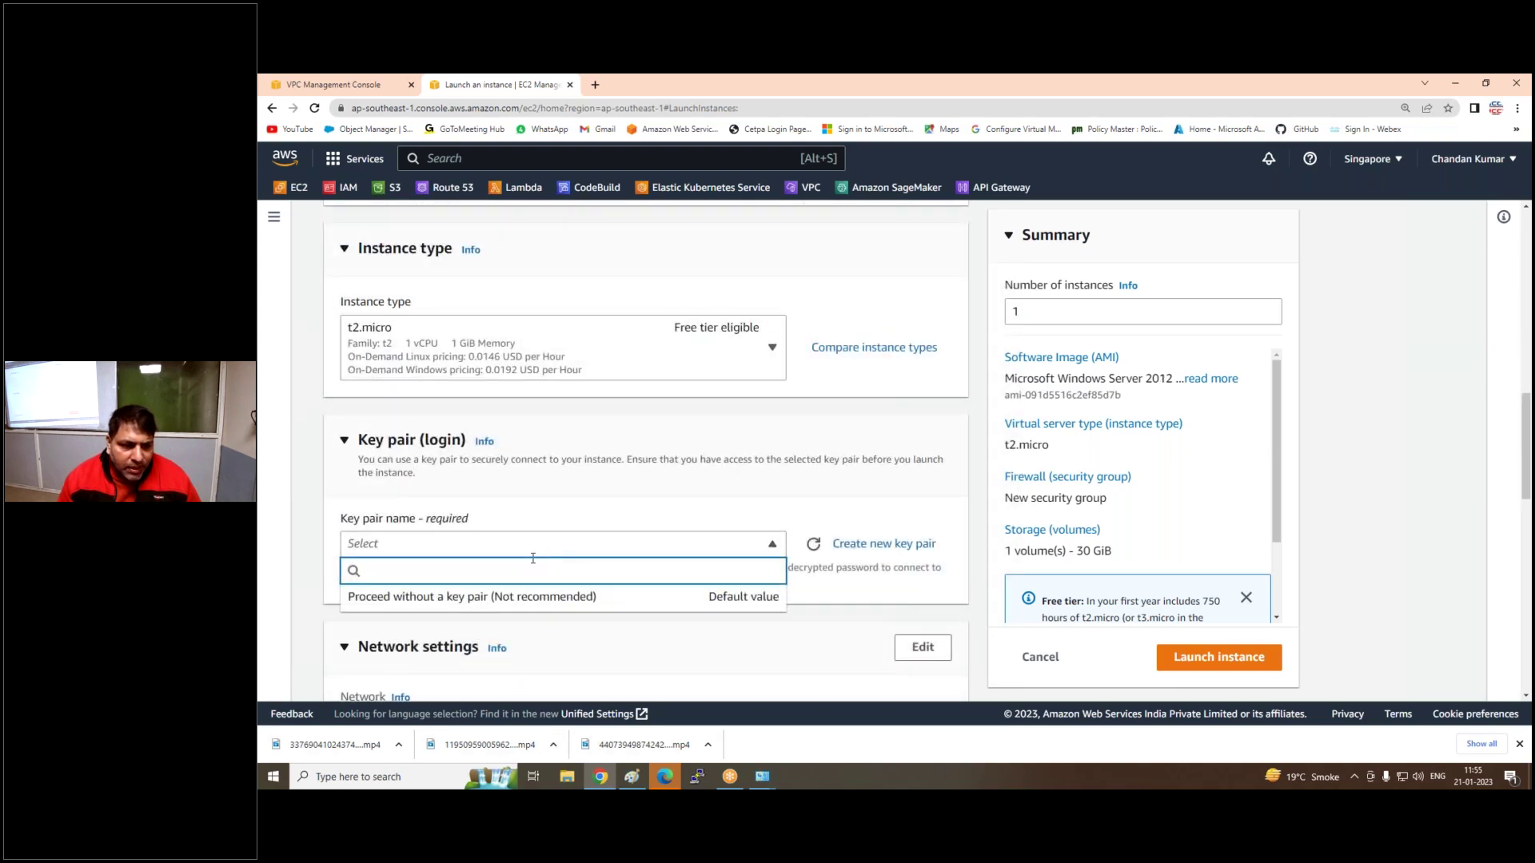
click(650, 492)
click(876, 548)
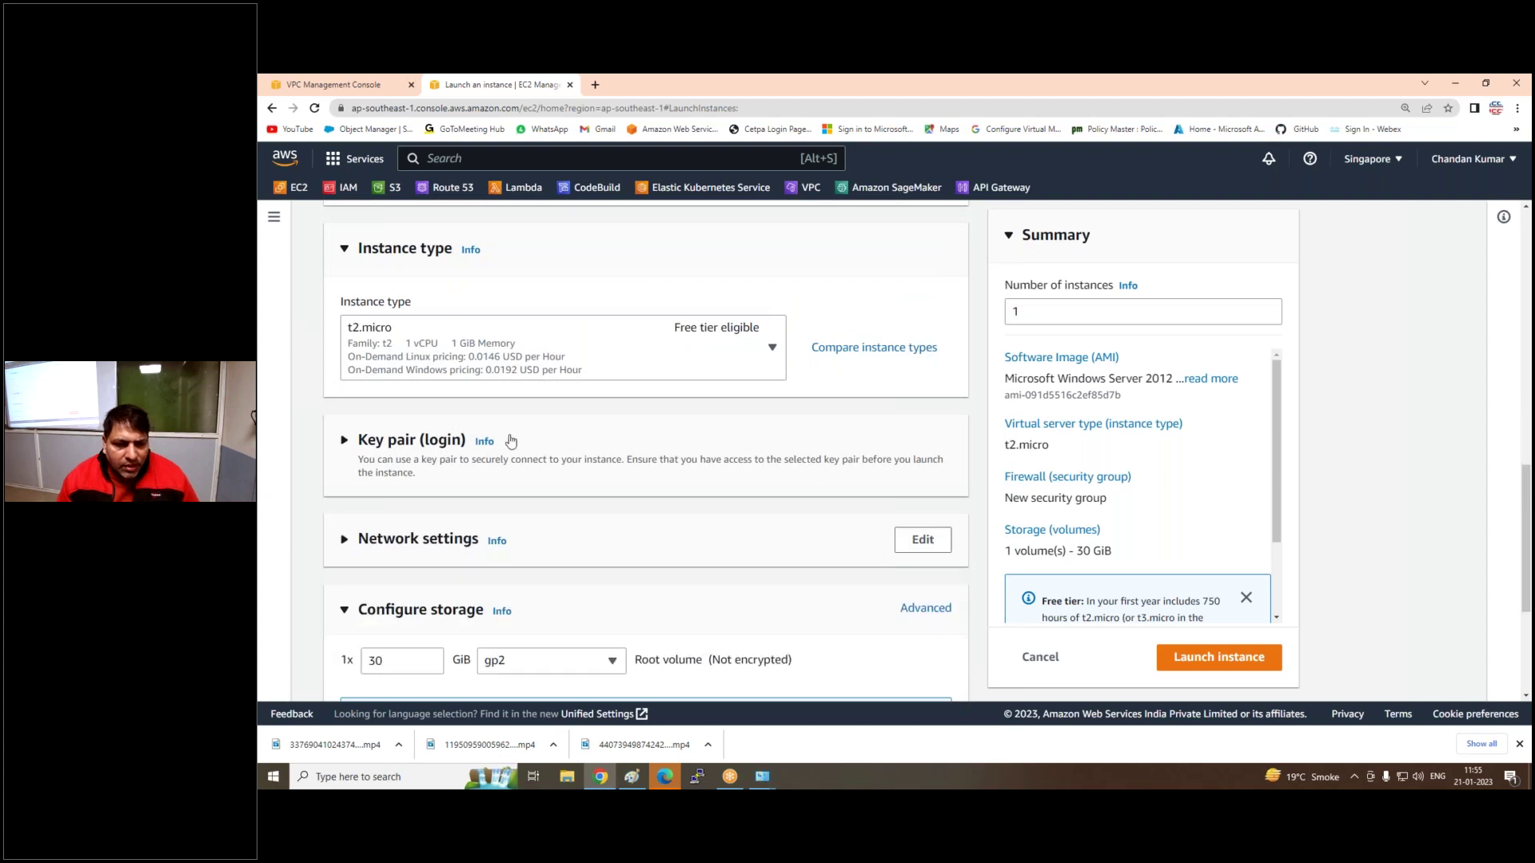
click(446, 464)
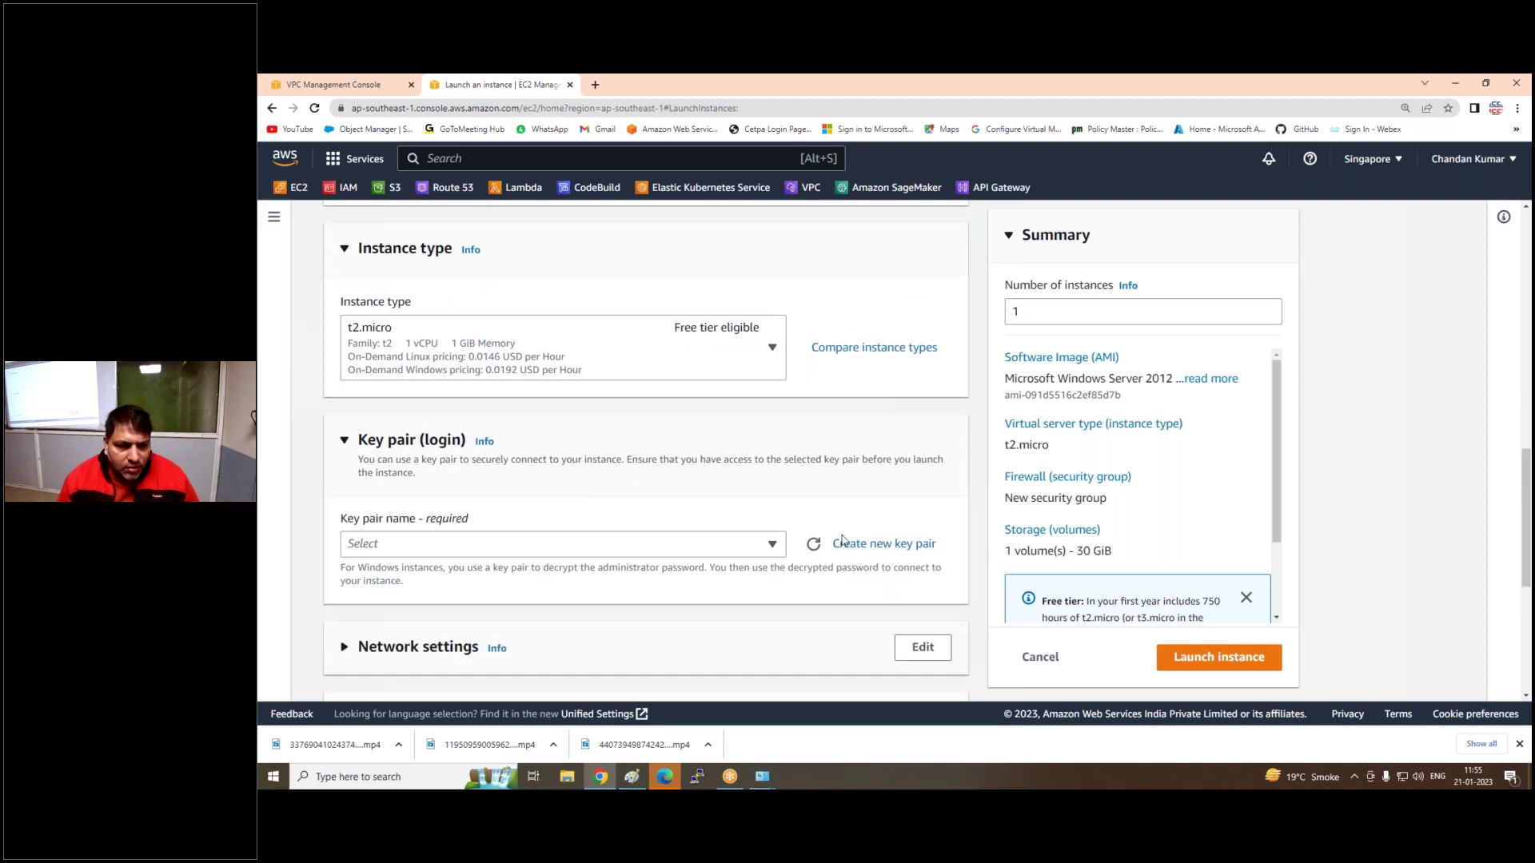
click(883, 544)
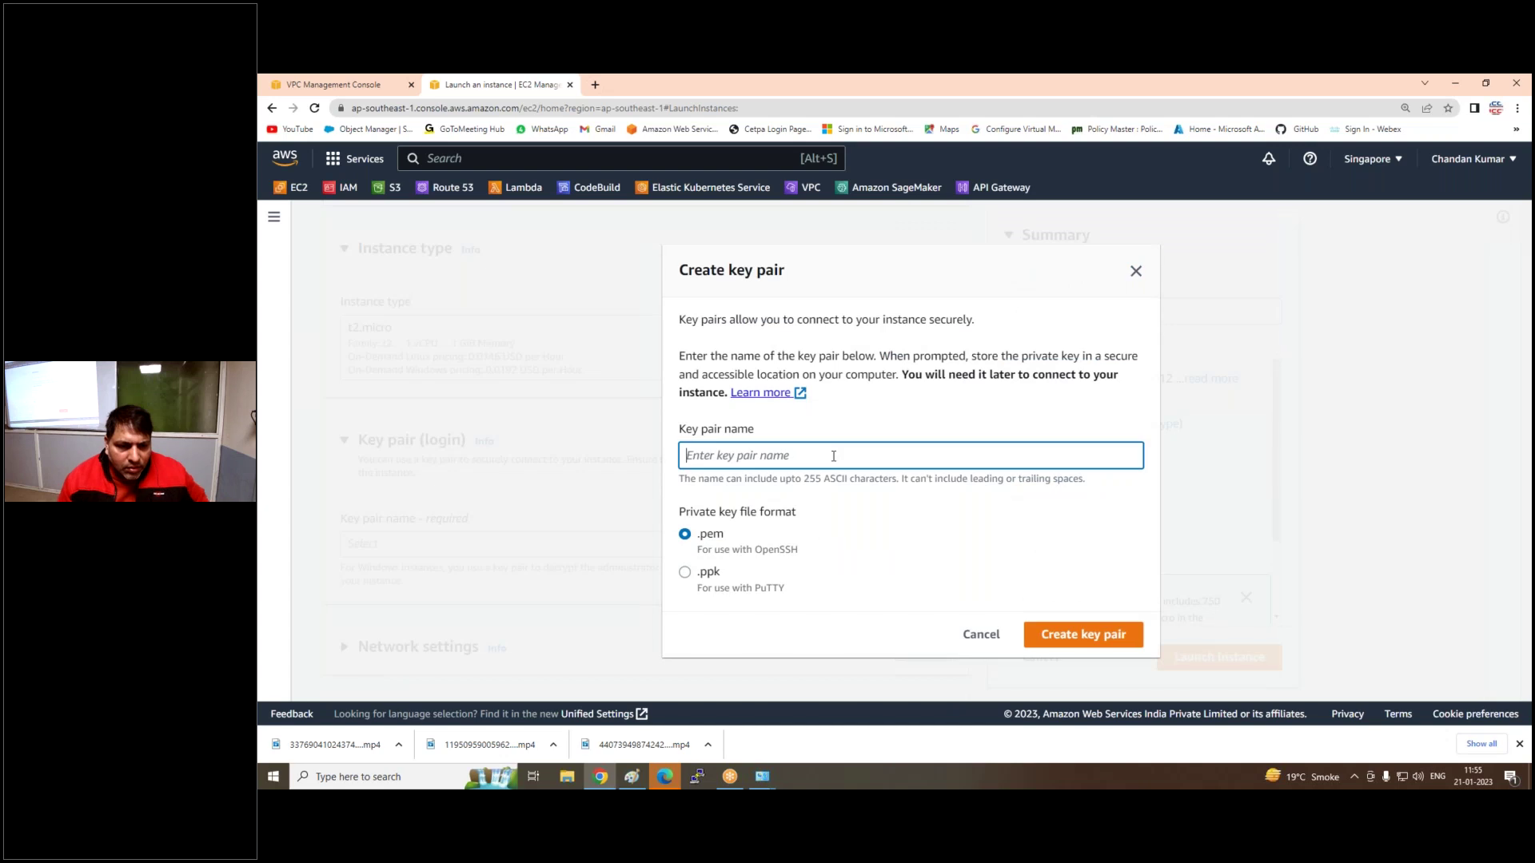
text(npd)
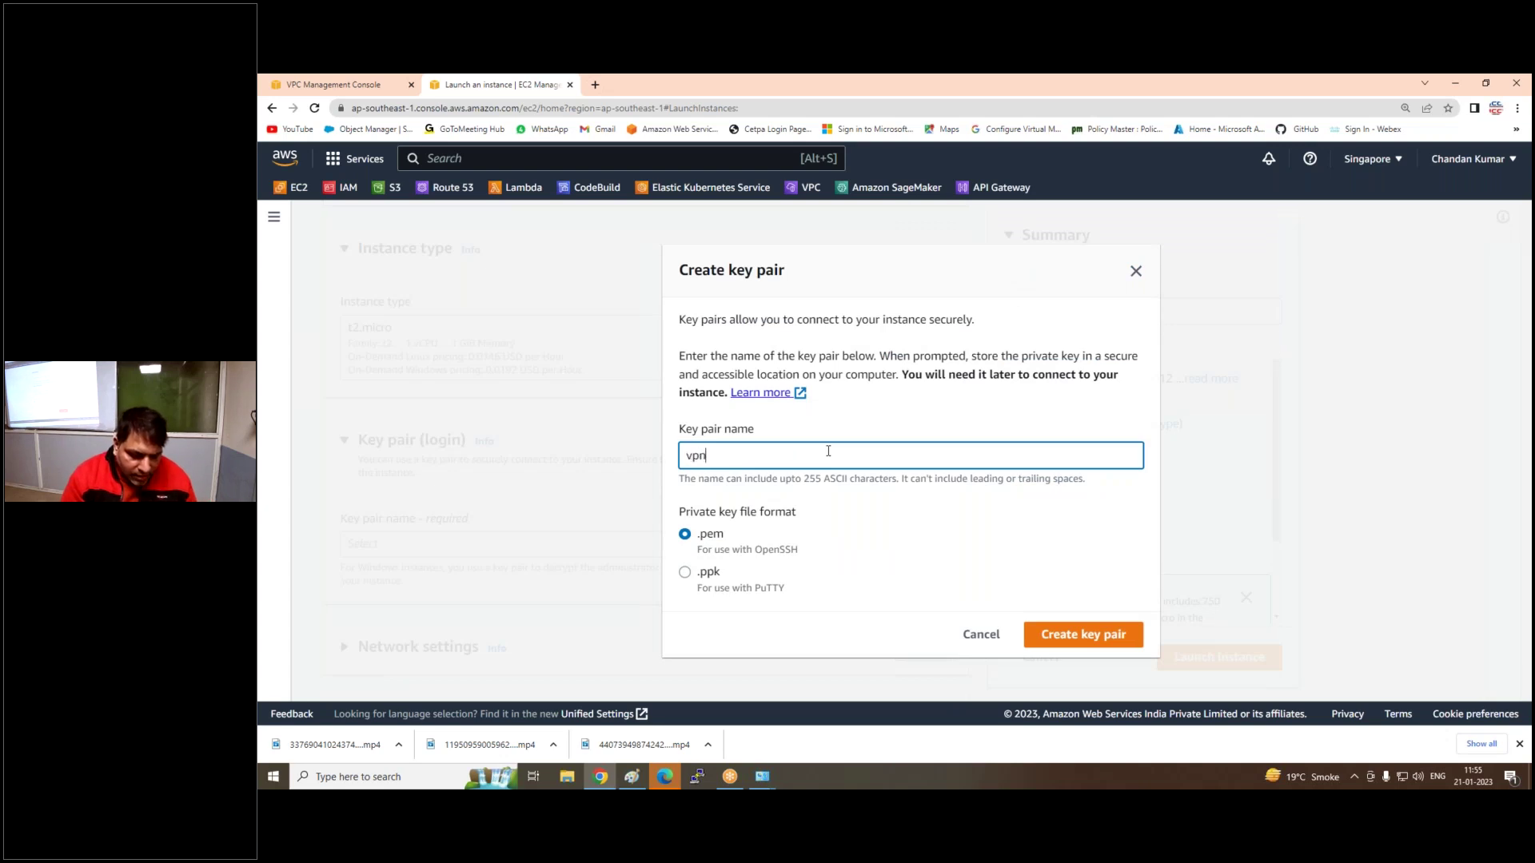
key(BackSpace)
key(BackSpace)
key(BackSpace)
text(devkey)
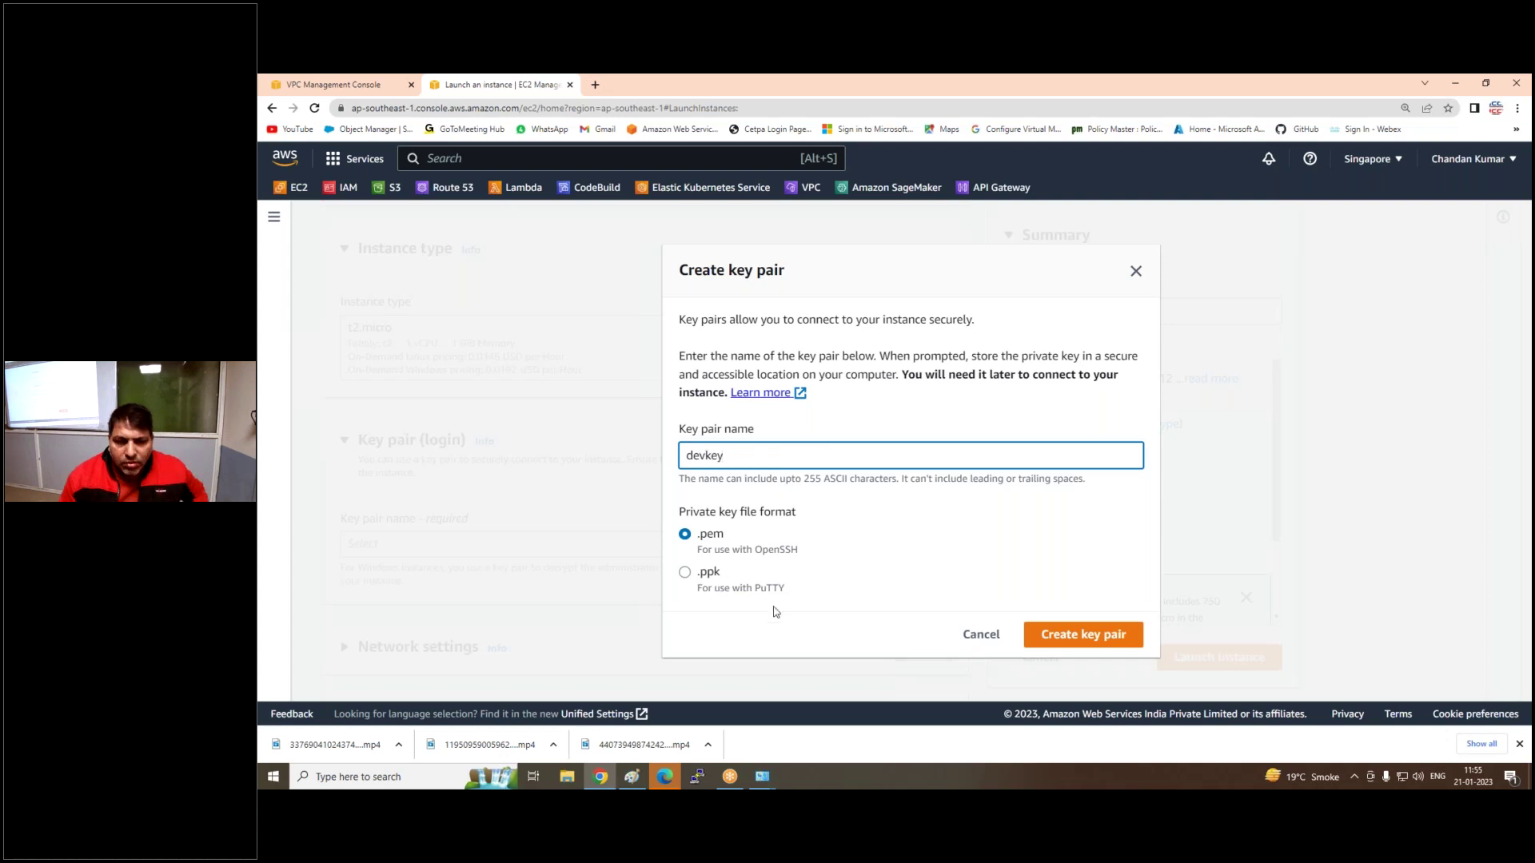
click(1079, 640)
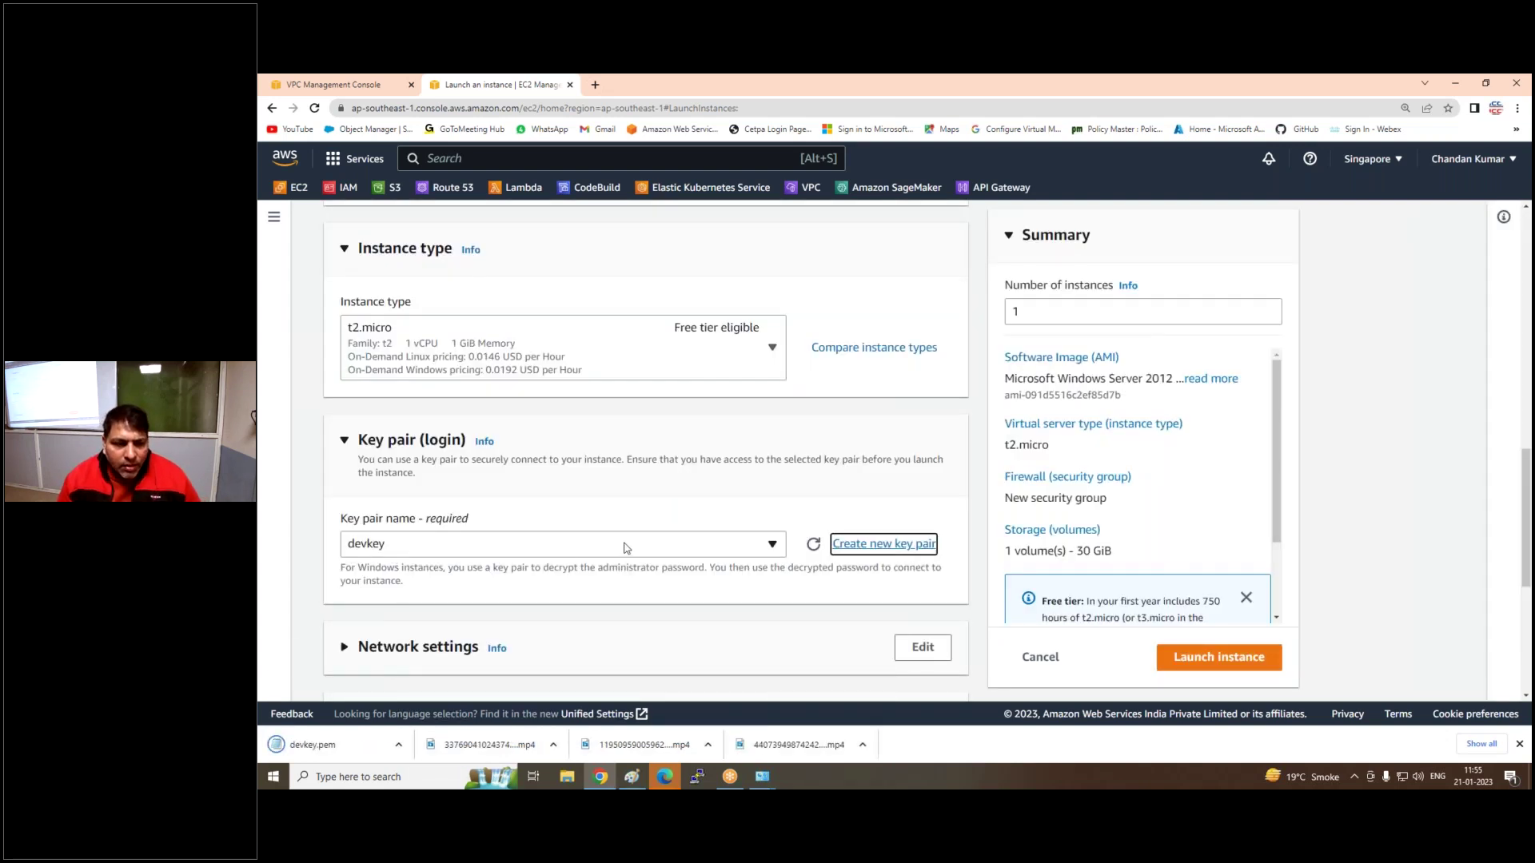
Edit the instance's network settings to use ICCP-VPC with Dev-Subnet1
scroll(626, 544, down, 2)
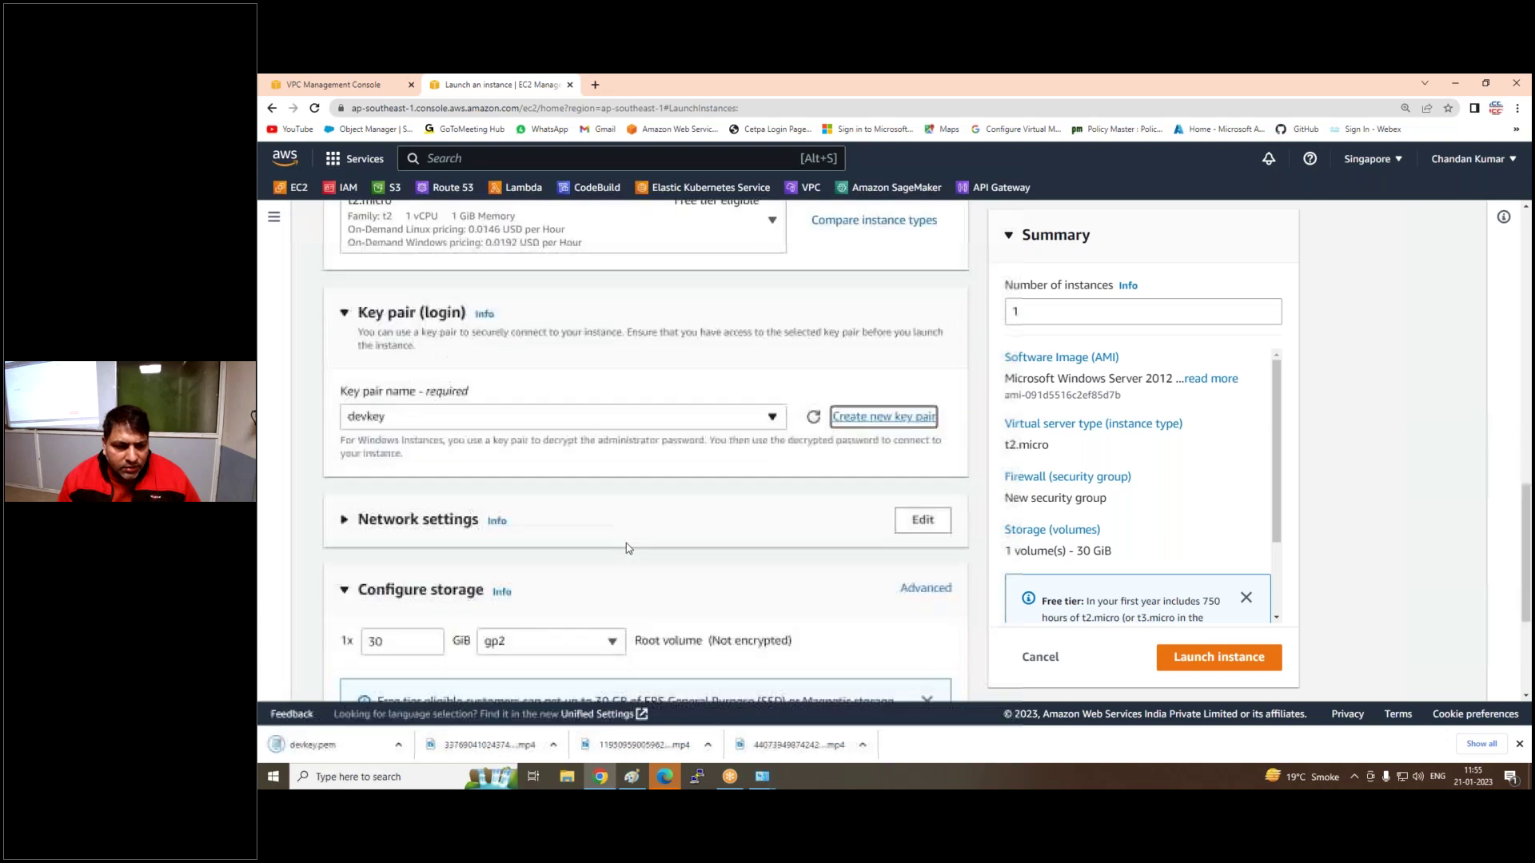
click(343, 517)
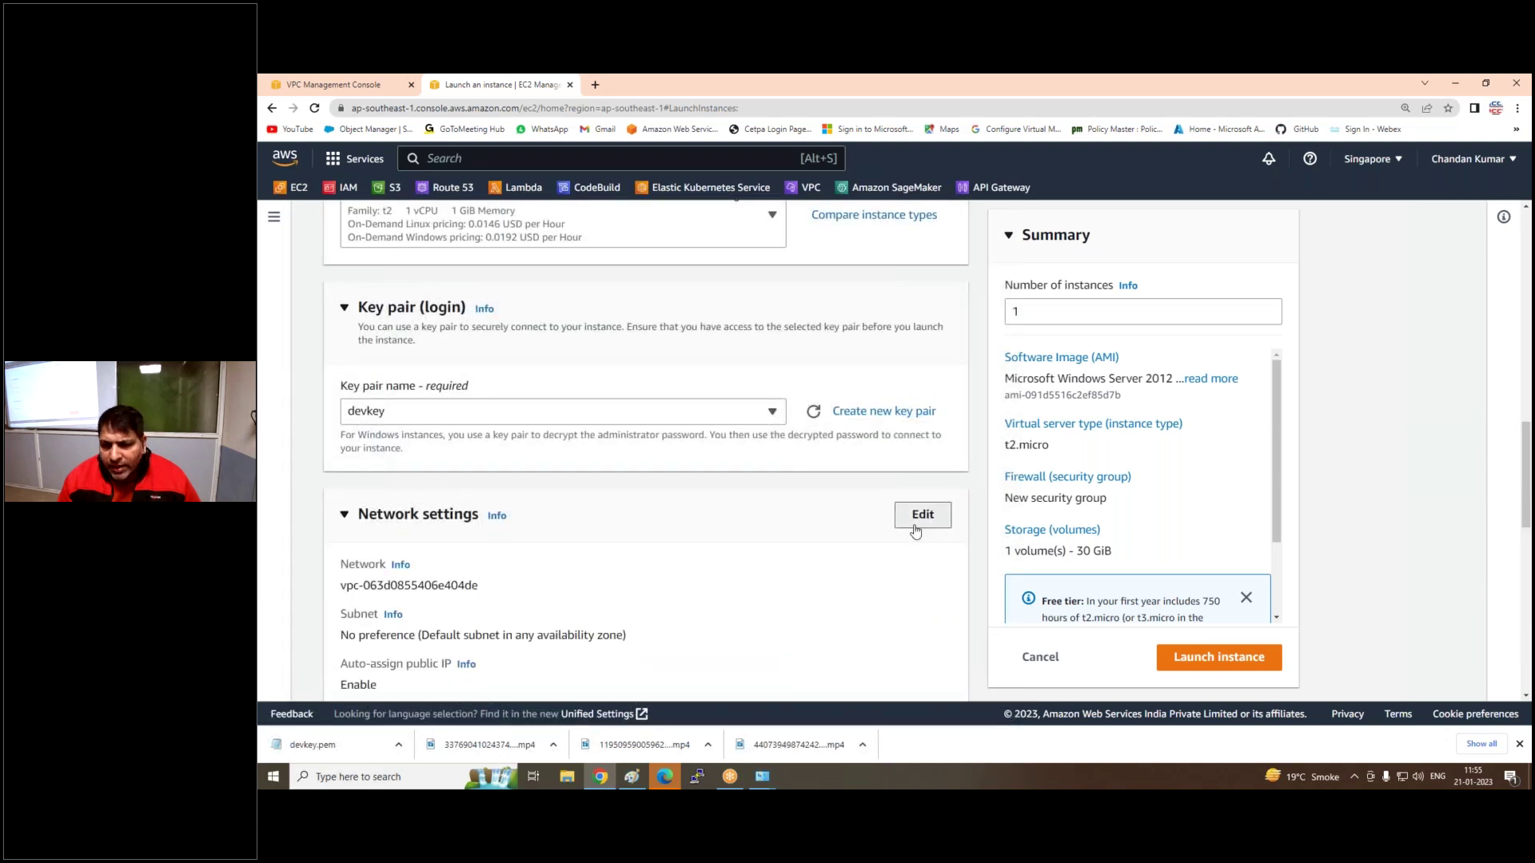
click(915, 528)
click(644, 593)
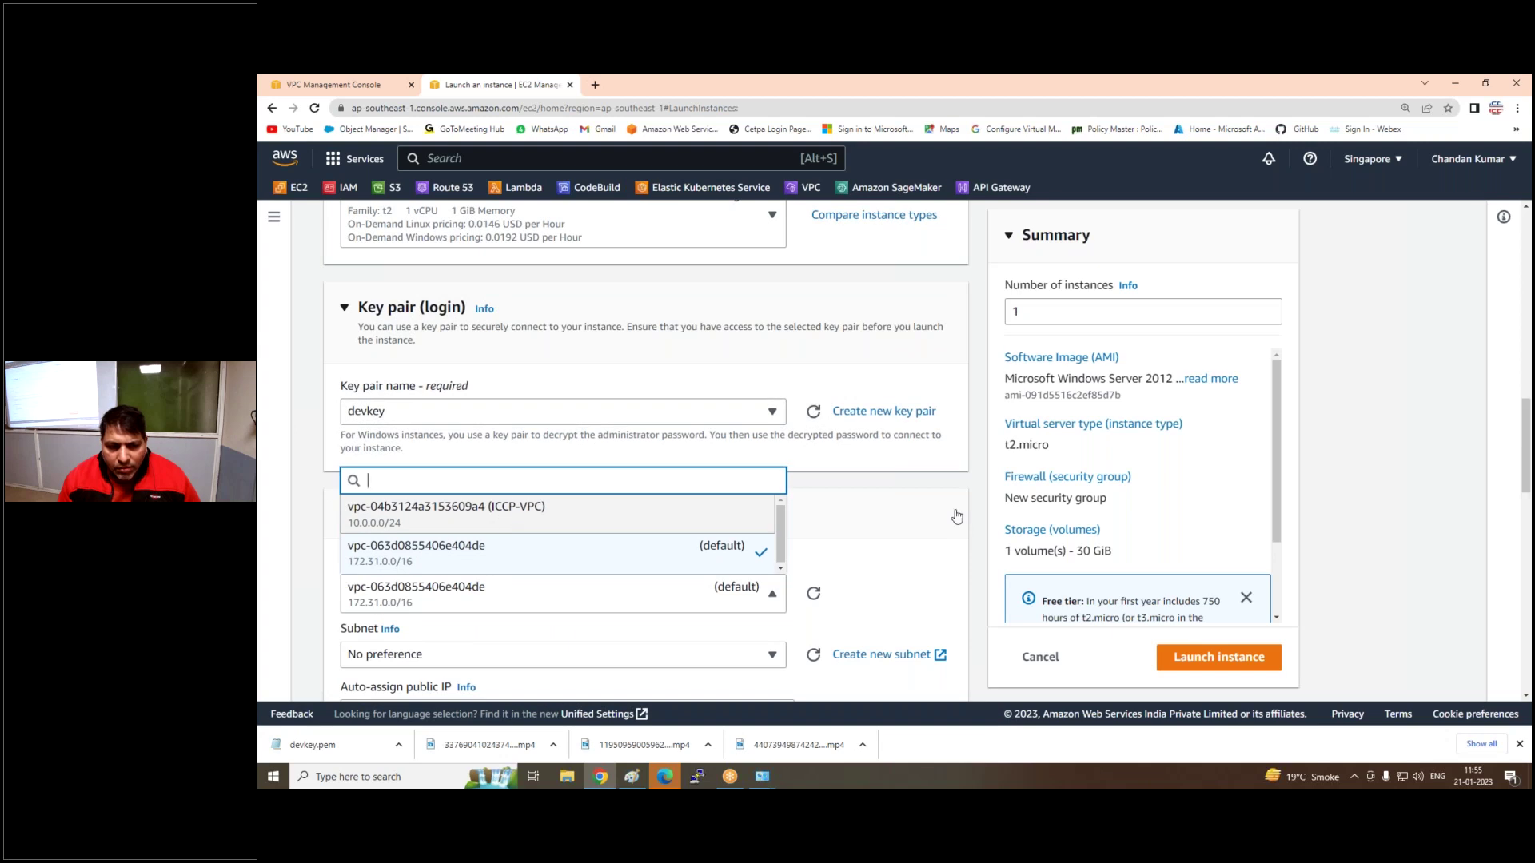
click(703, 514)
scroll(707, 541, down, 2)
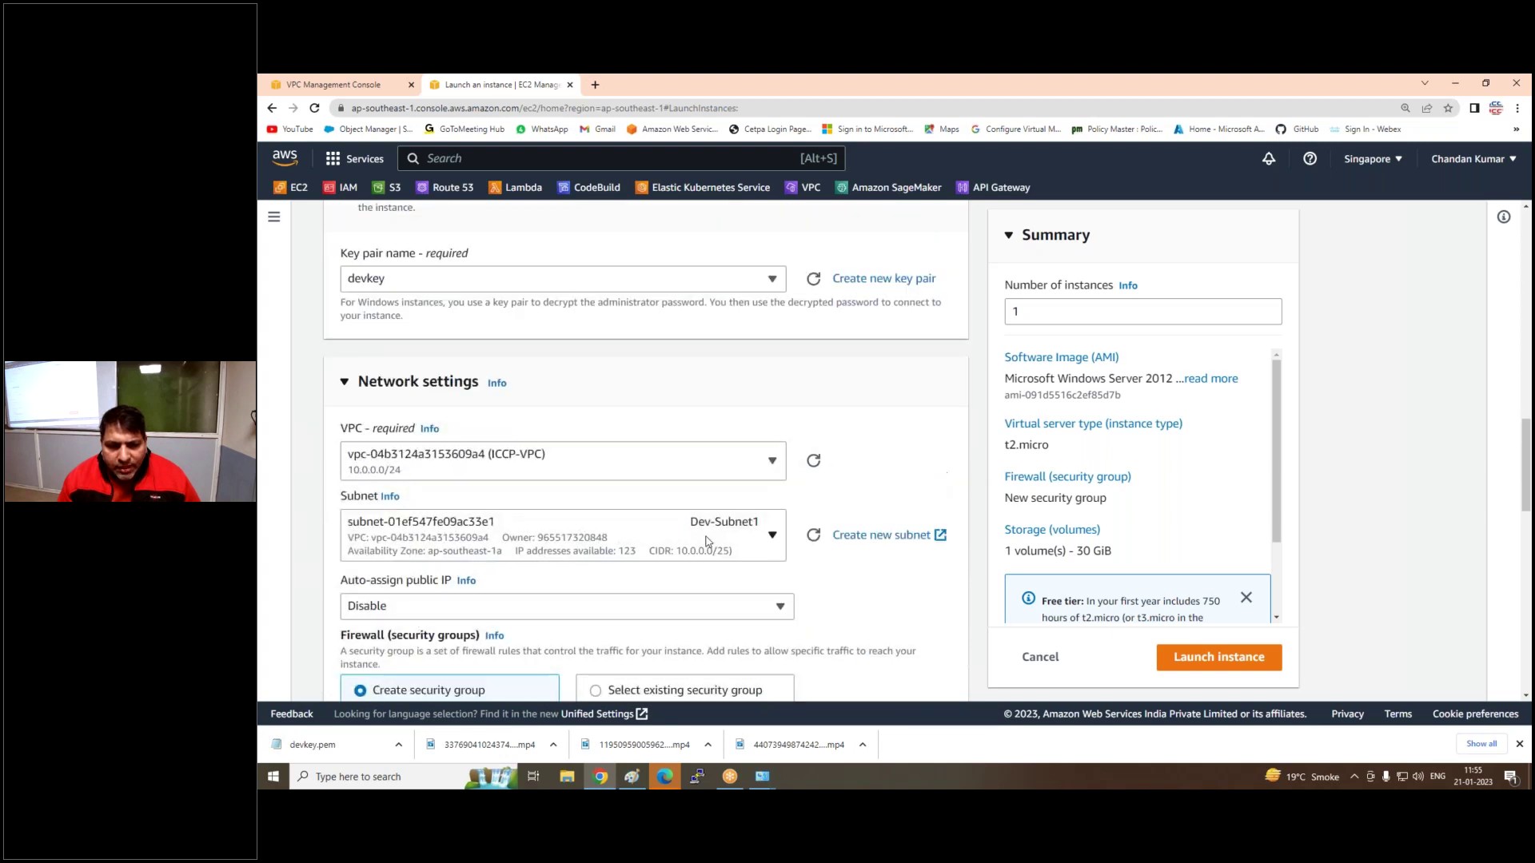
scroll(707, 541, down, 1)
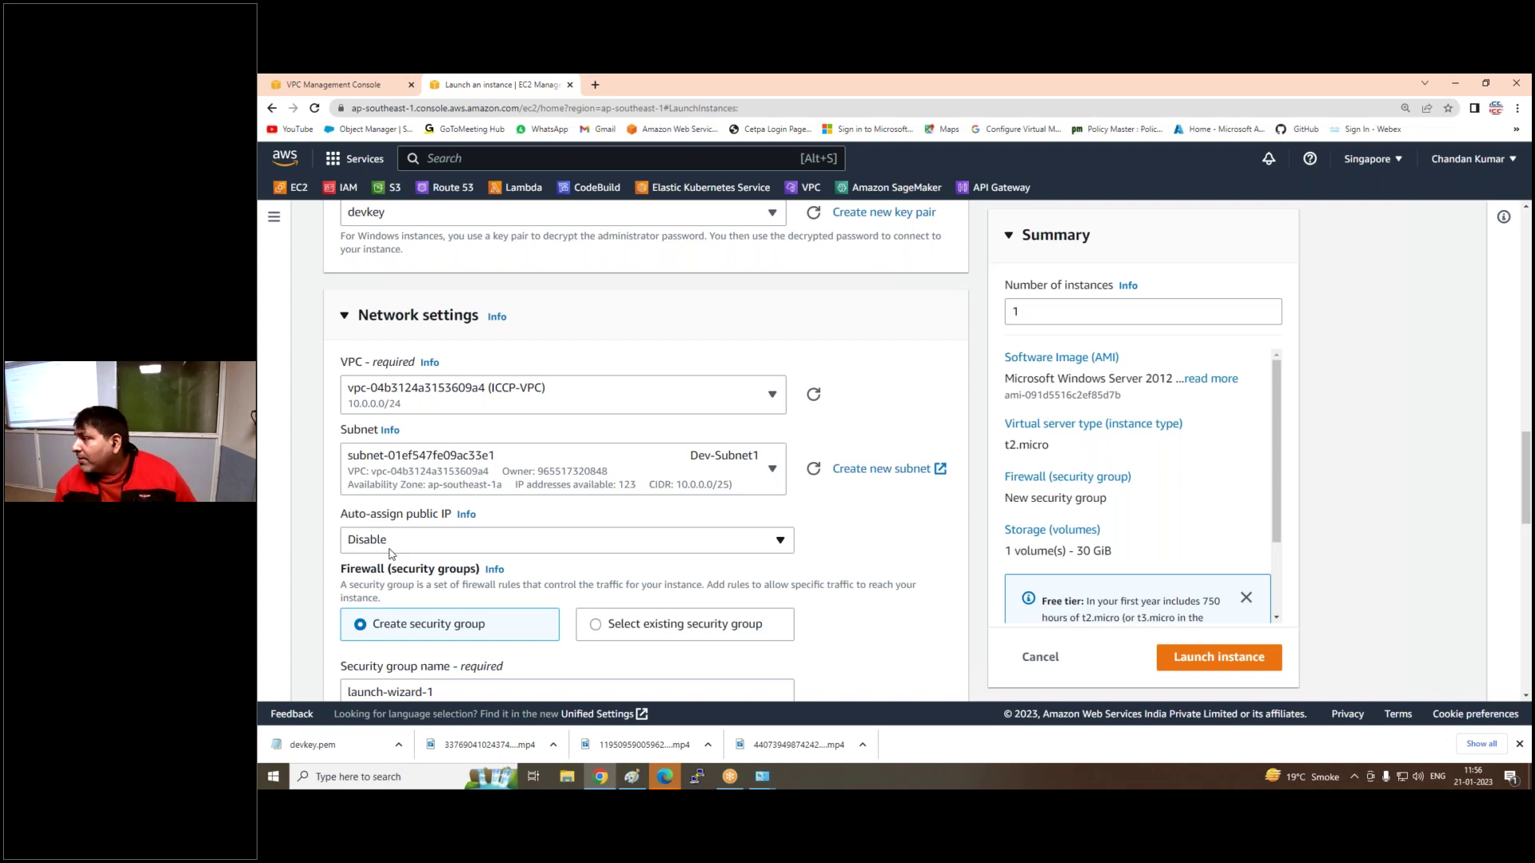
Name the new security group dev-sg and set its description to dev-sg
scroll(559, 520, down, 2)
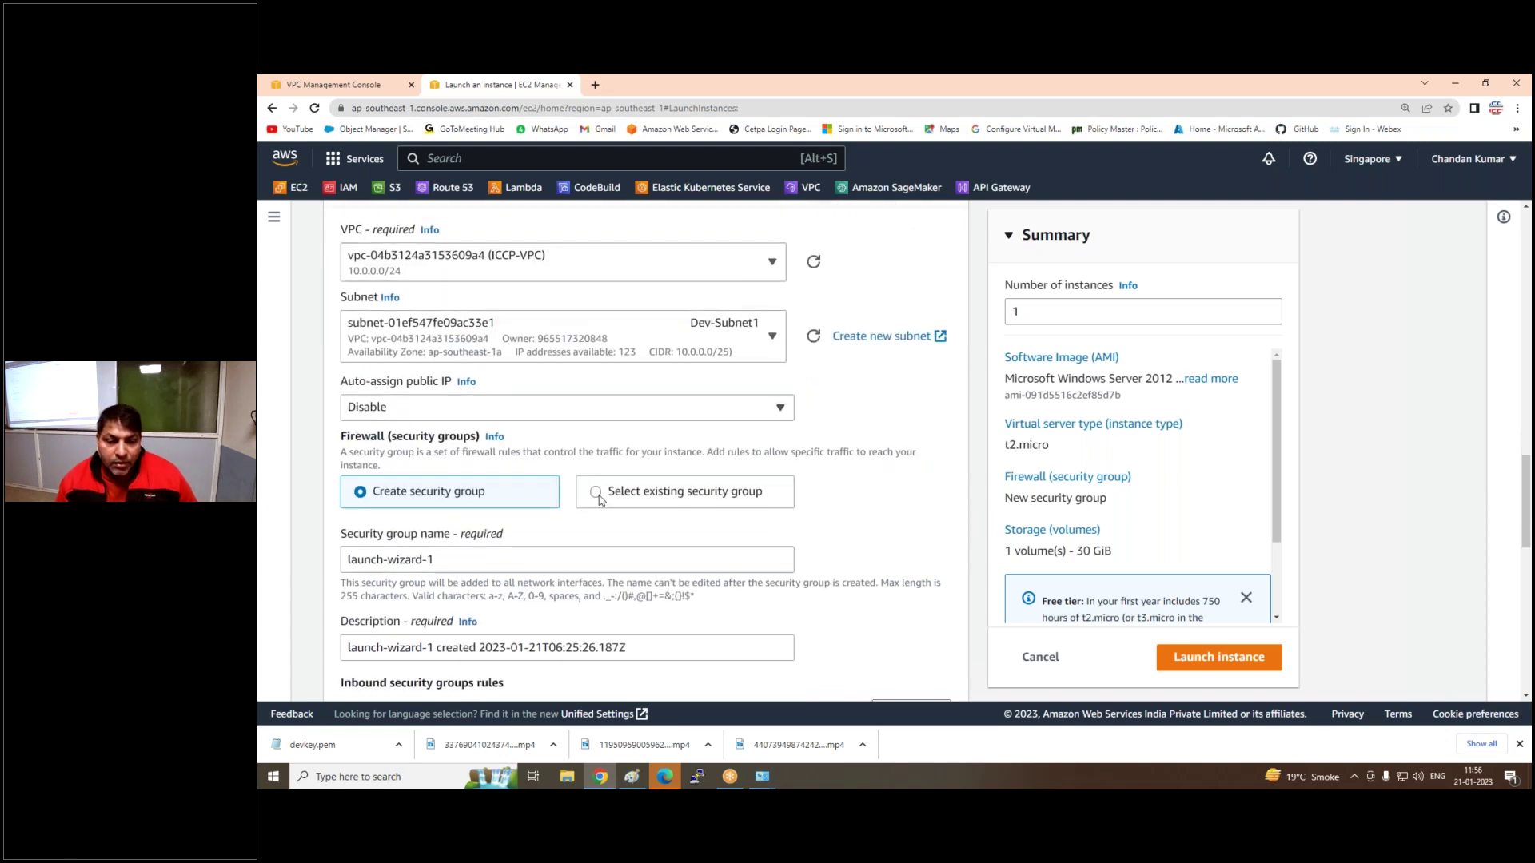
triple_click(424, 559)
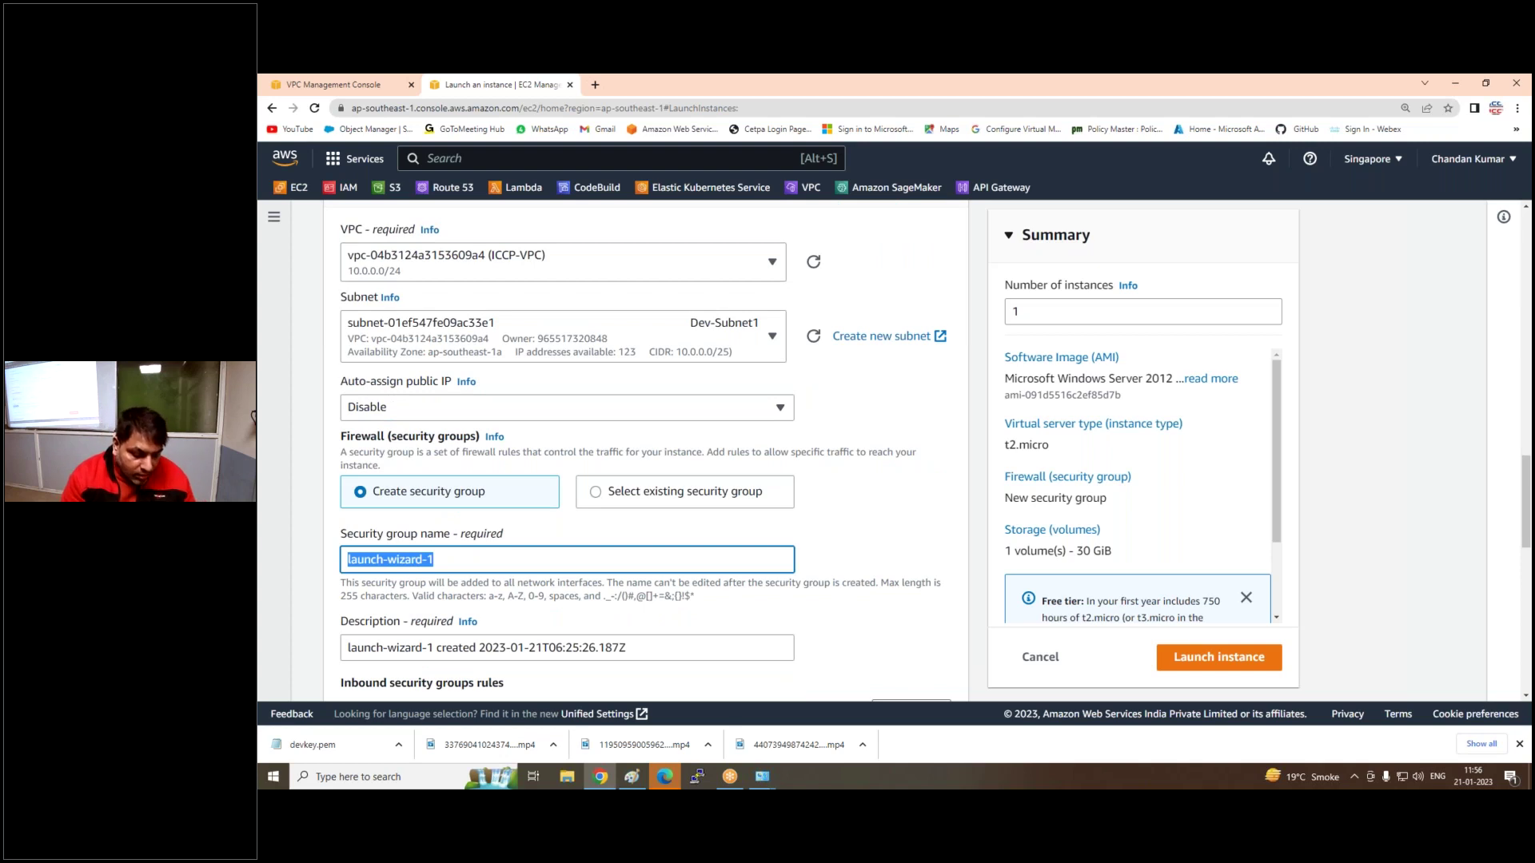
text(dev-sg)
scroll(560, 448, down, 2)
key(Tab)
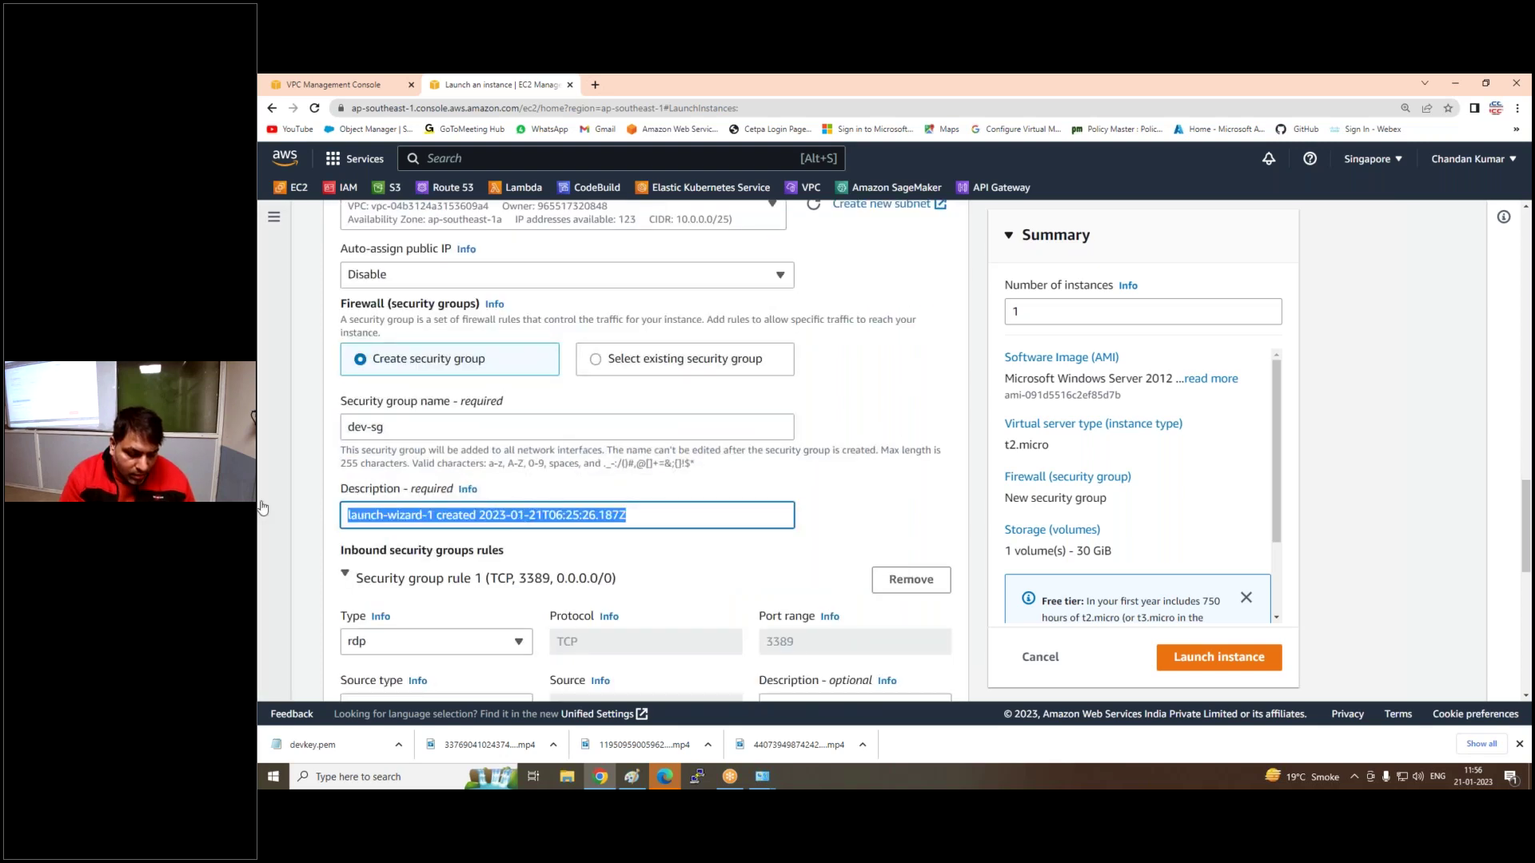
text(dev-sg)
scroll(293, 500, down, 3)
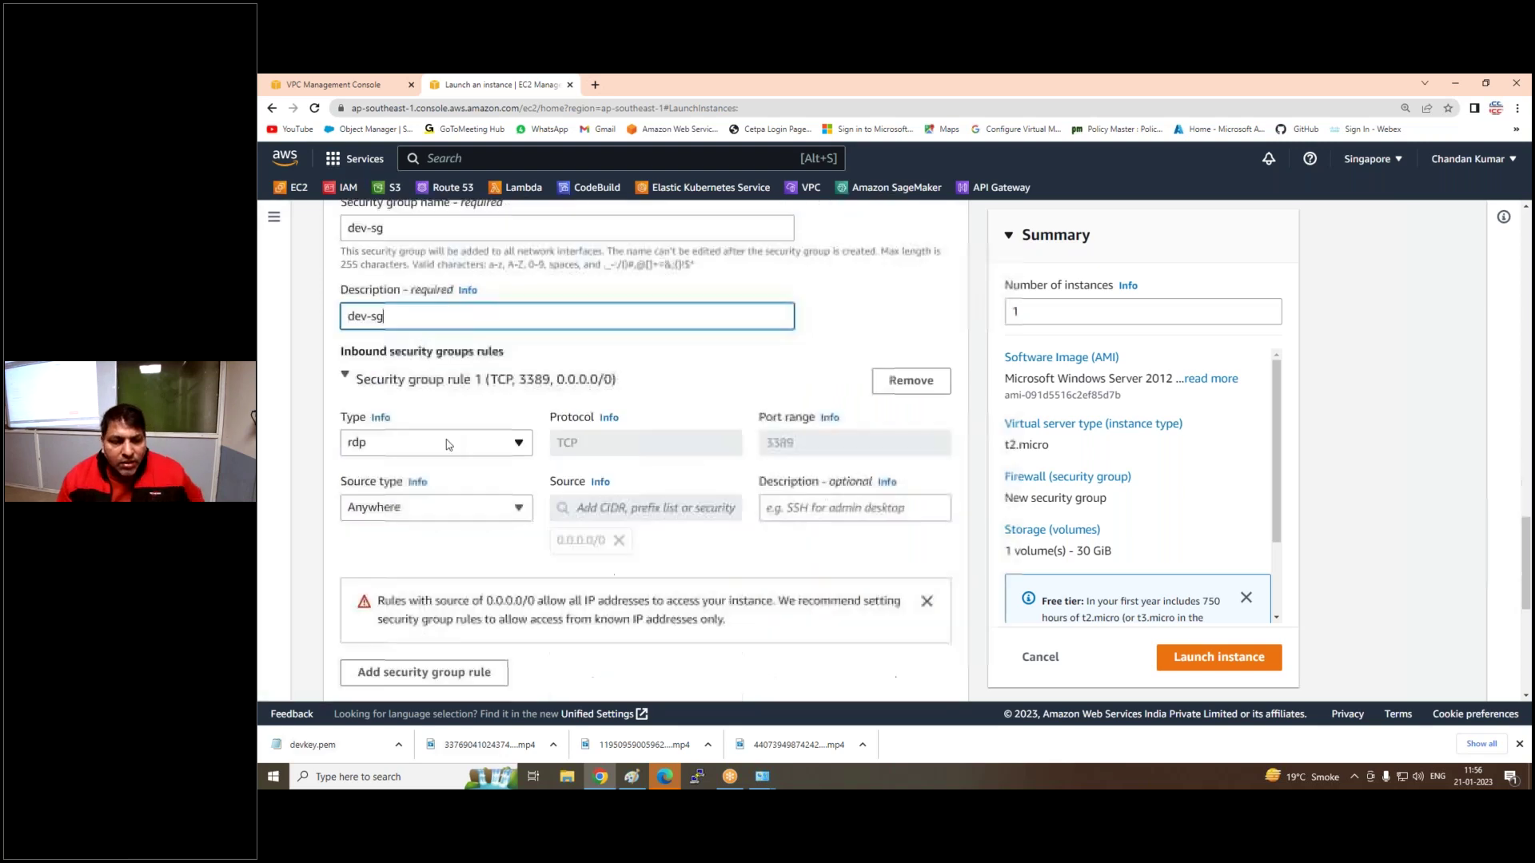
Set the inbound security group rule's type to All traffic and launch the instance
click(436, 442)
scroll(425, 573, down, 3)
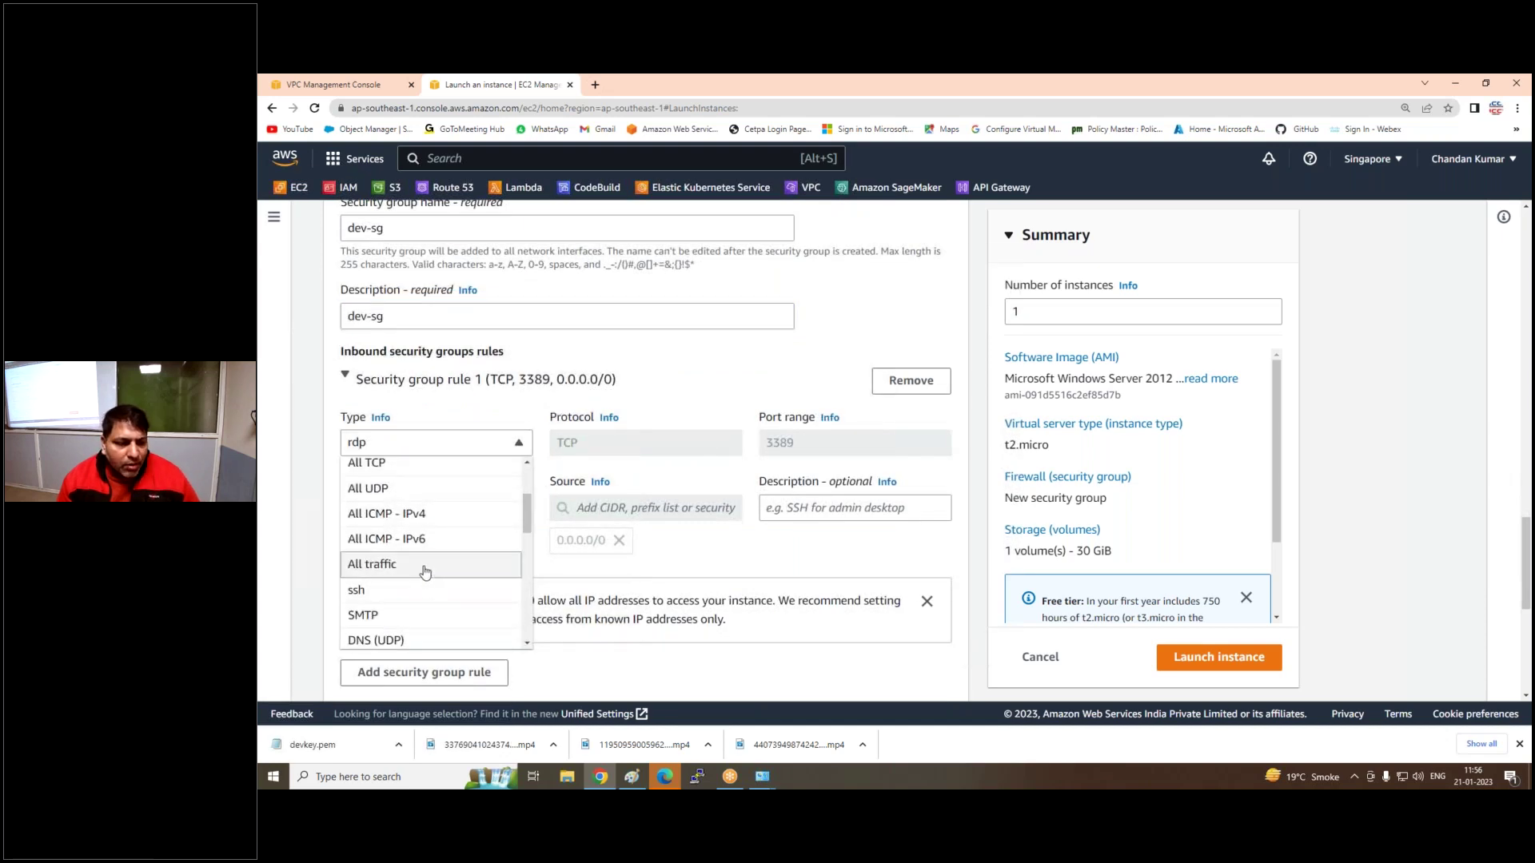
click(426, 572)
scroll(426, 573, down, 5)
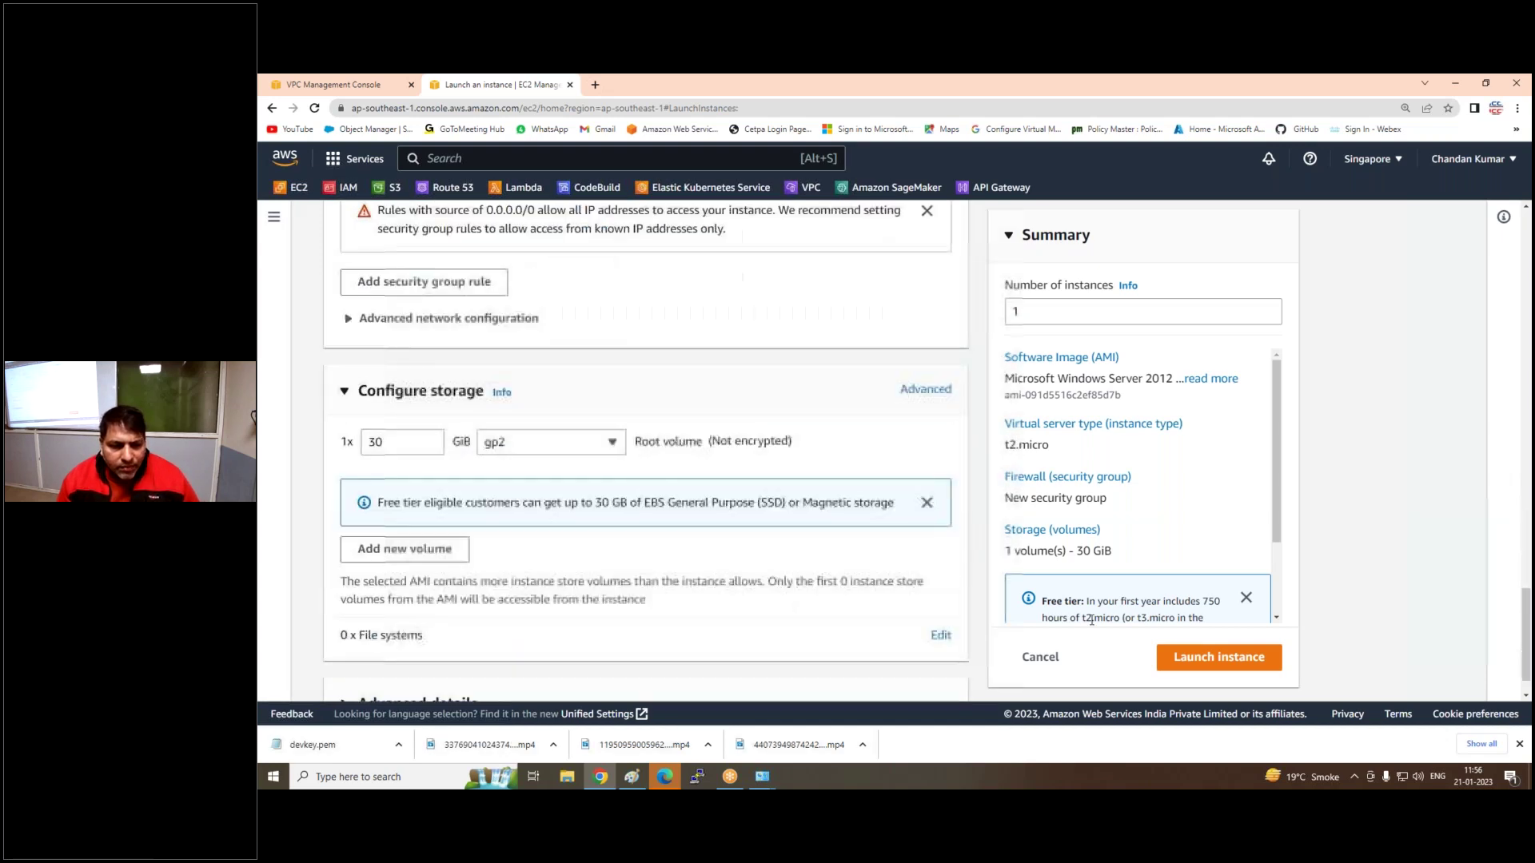
click(1219, 656)
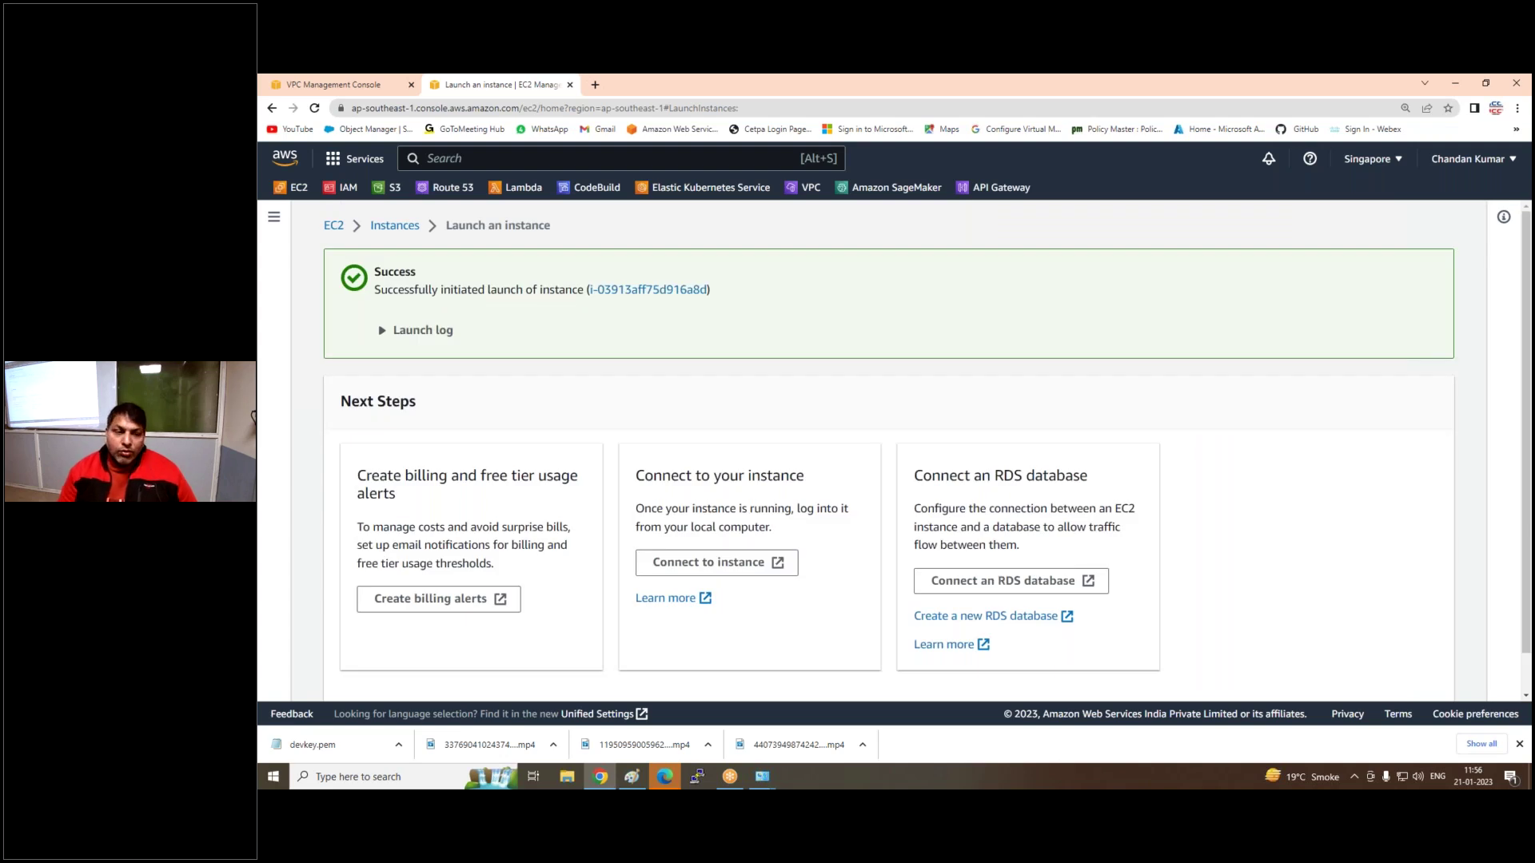
Select DEV-Server in the EC2 instances list and copy its private IPv4 address
click(393, 227)
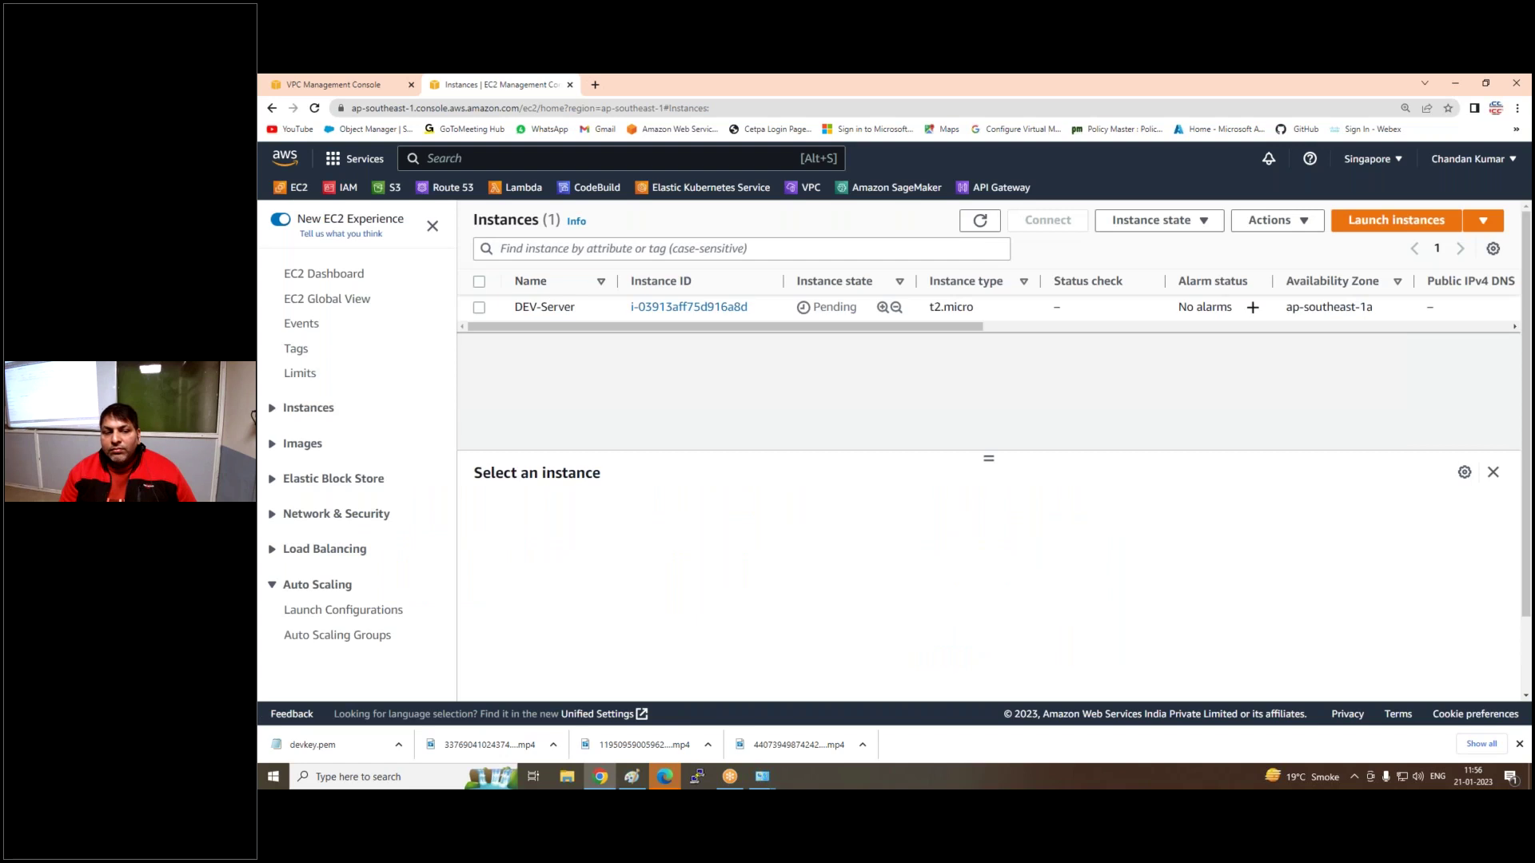
click(480, 308)
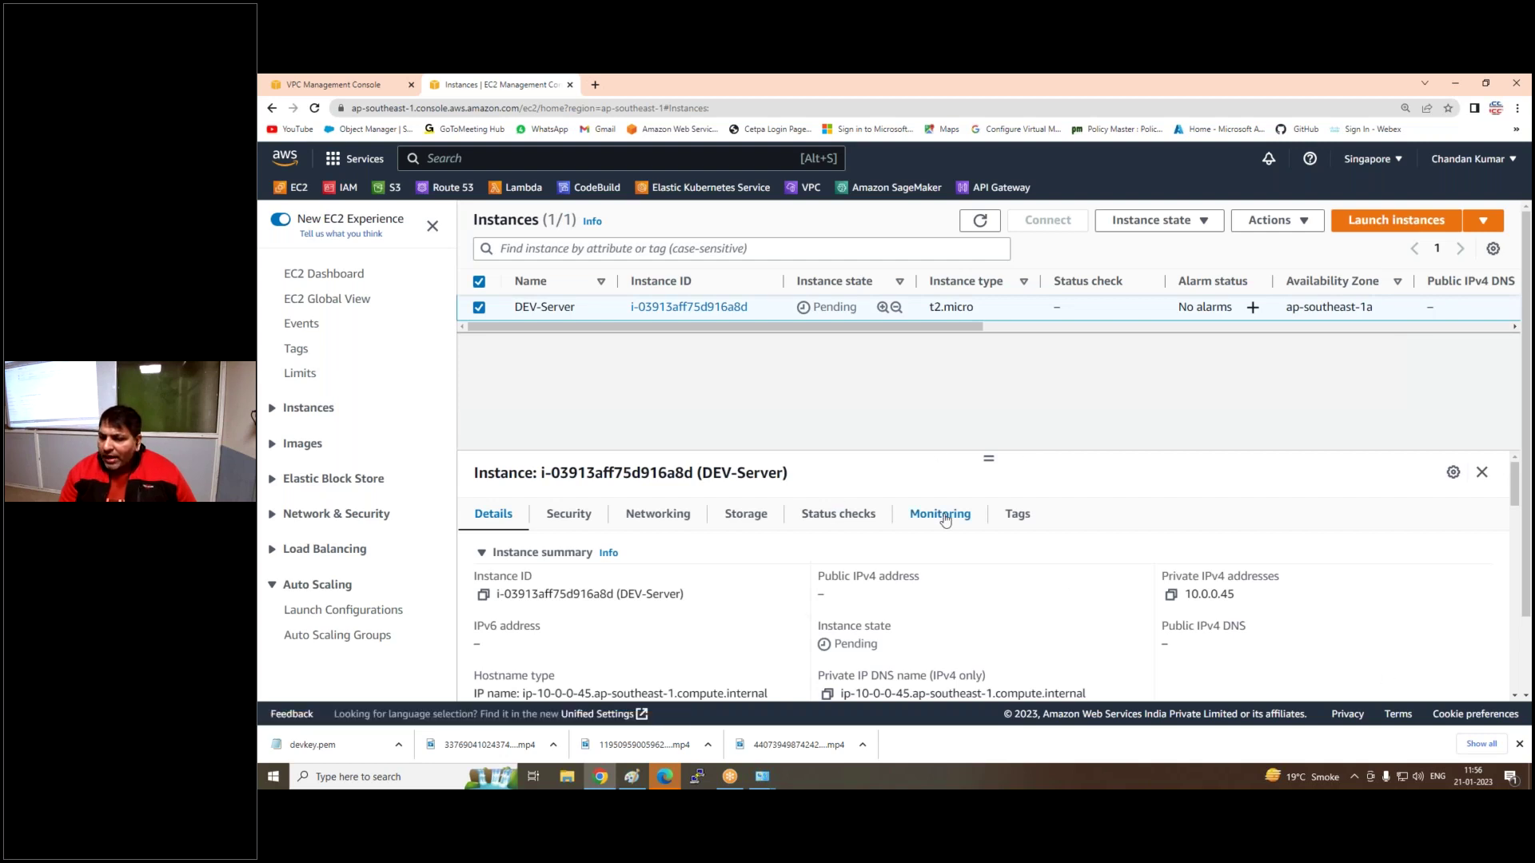
click(1171, 596)
Switch to Remote Desktop Connection, try to connect to DEV-Server at 10.0.0.45, and close the connection window
key(super+s)
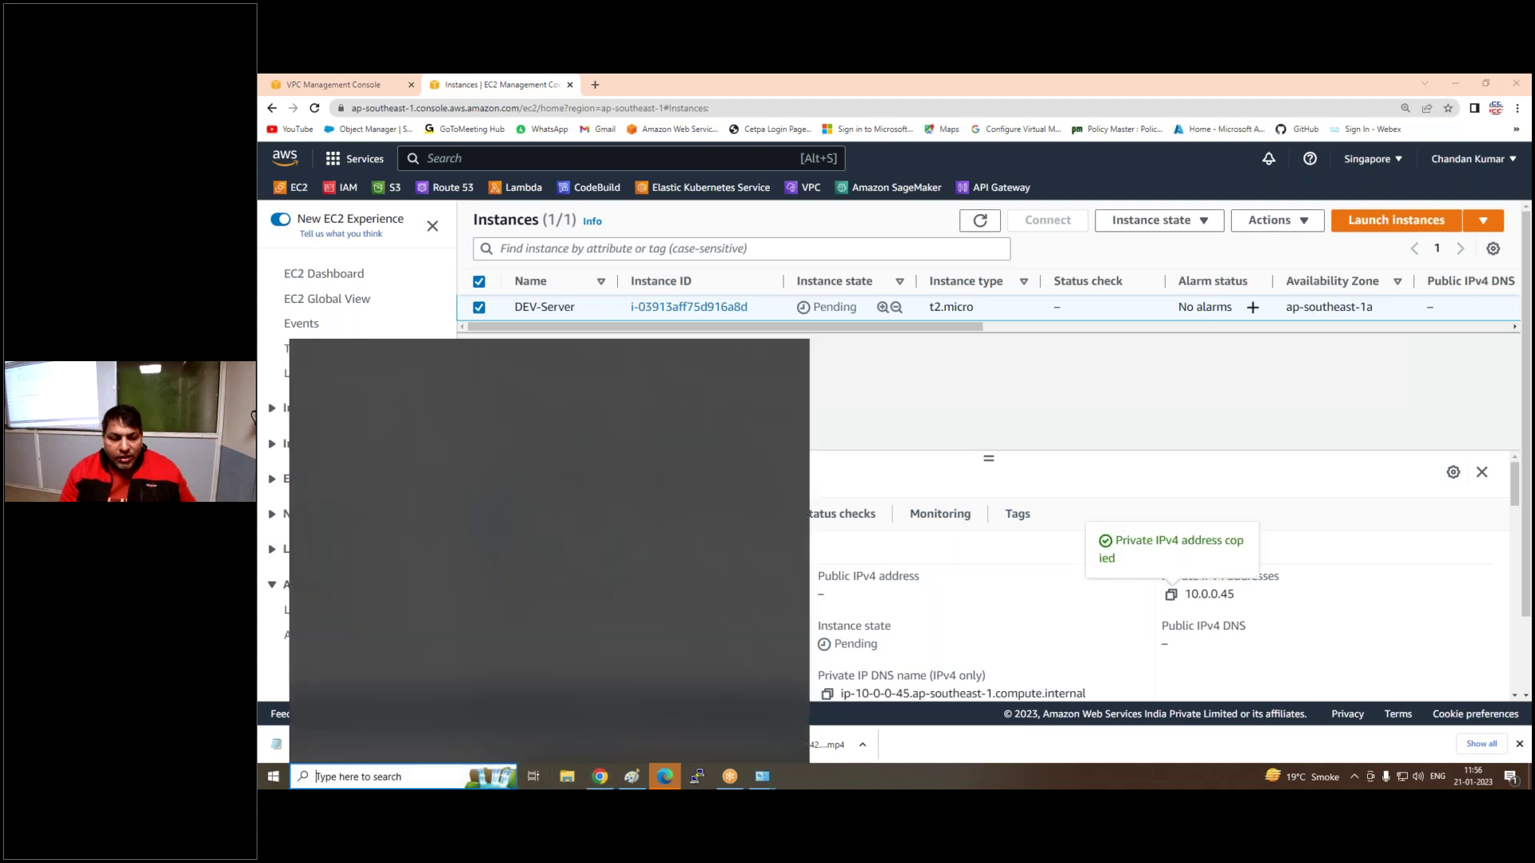
text(r)
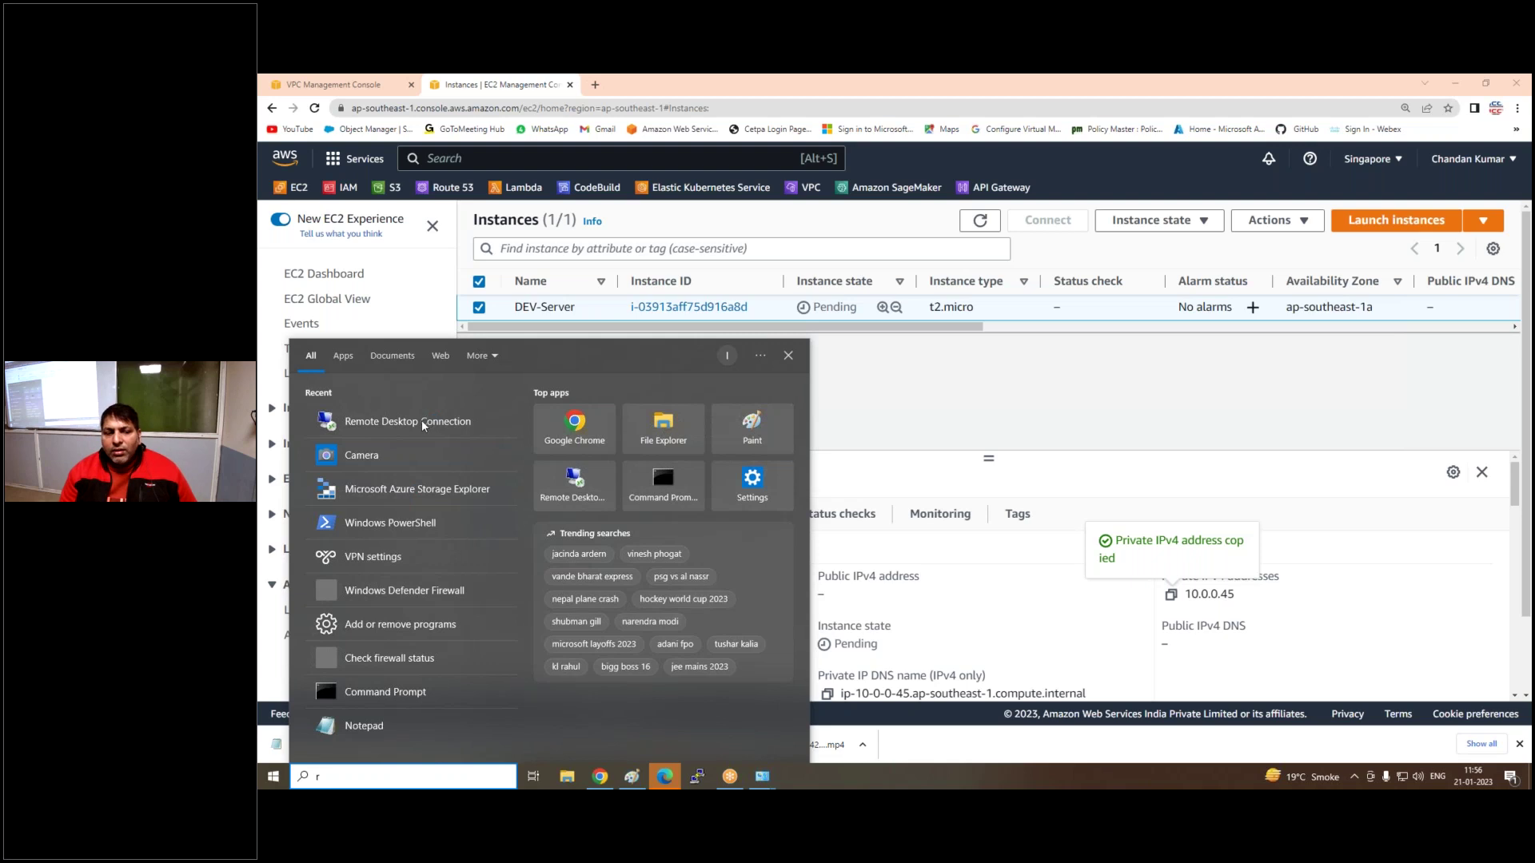
text(em)
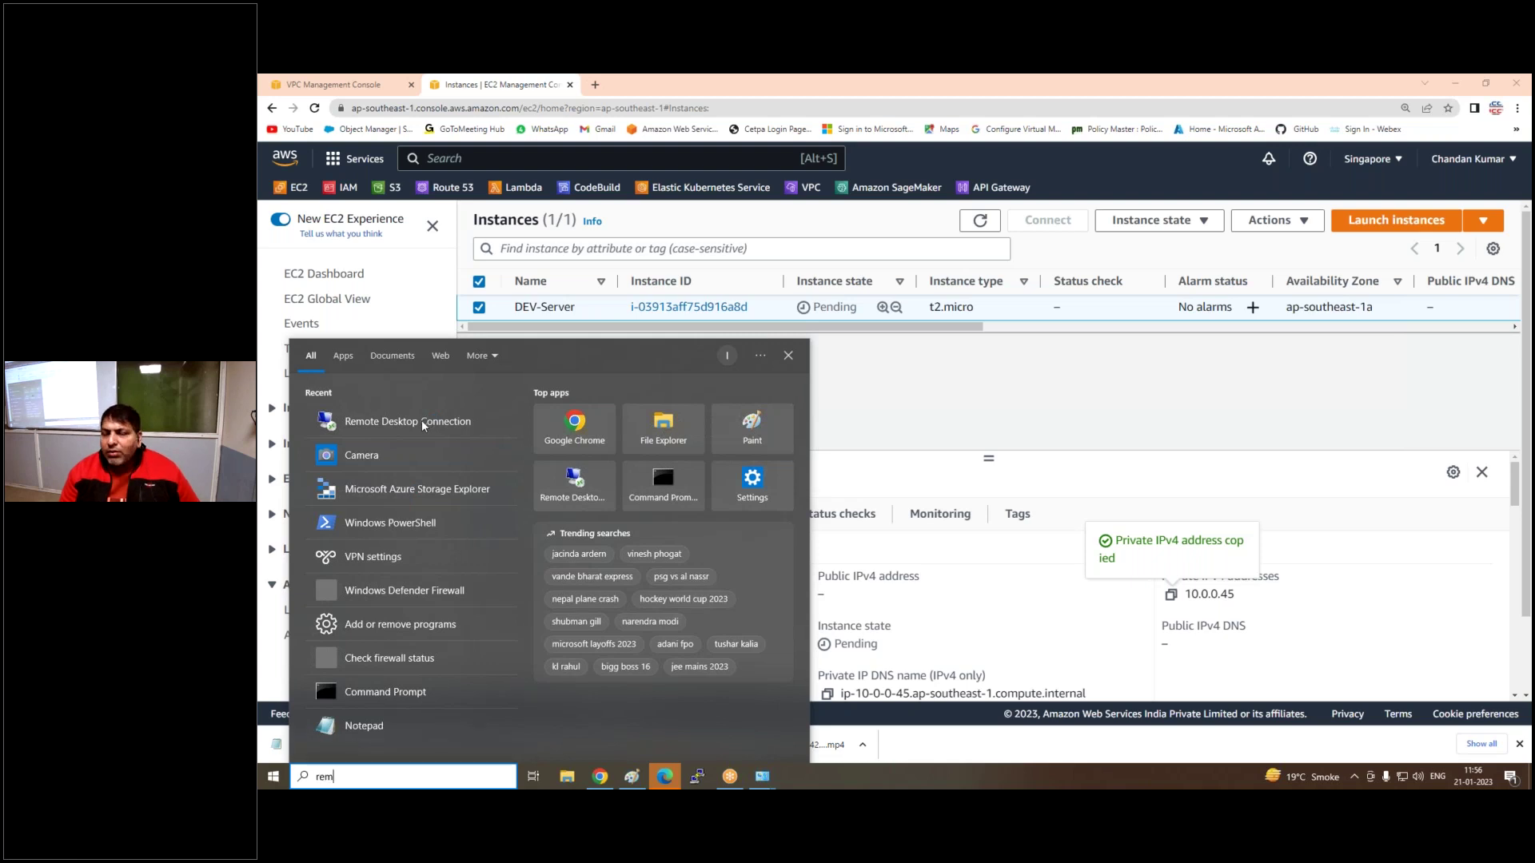
click(421, 420)
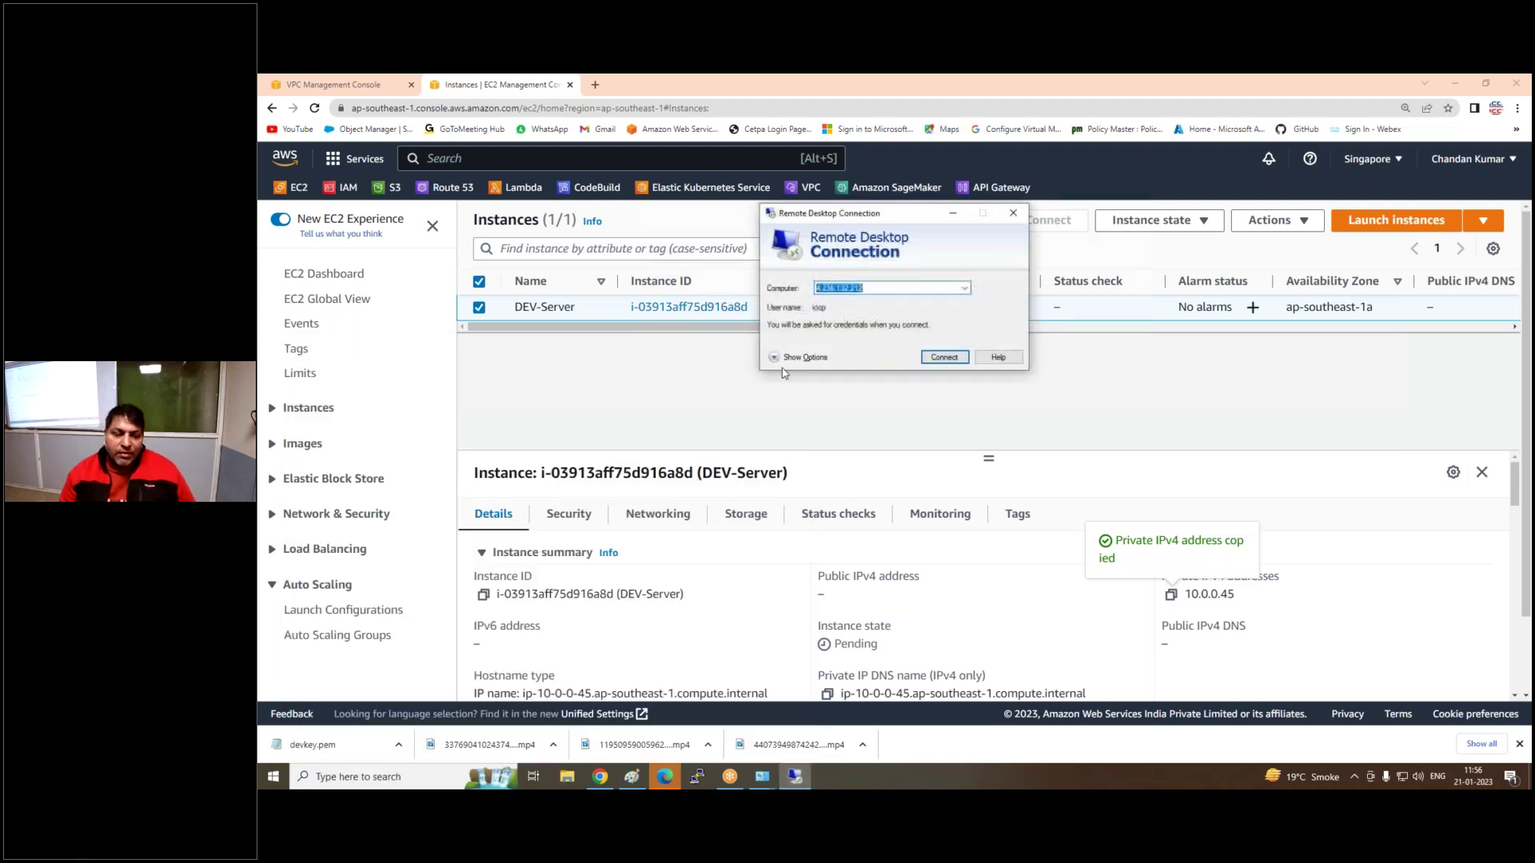
key(ctrl+v)
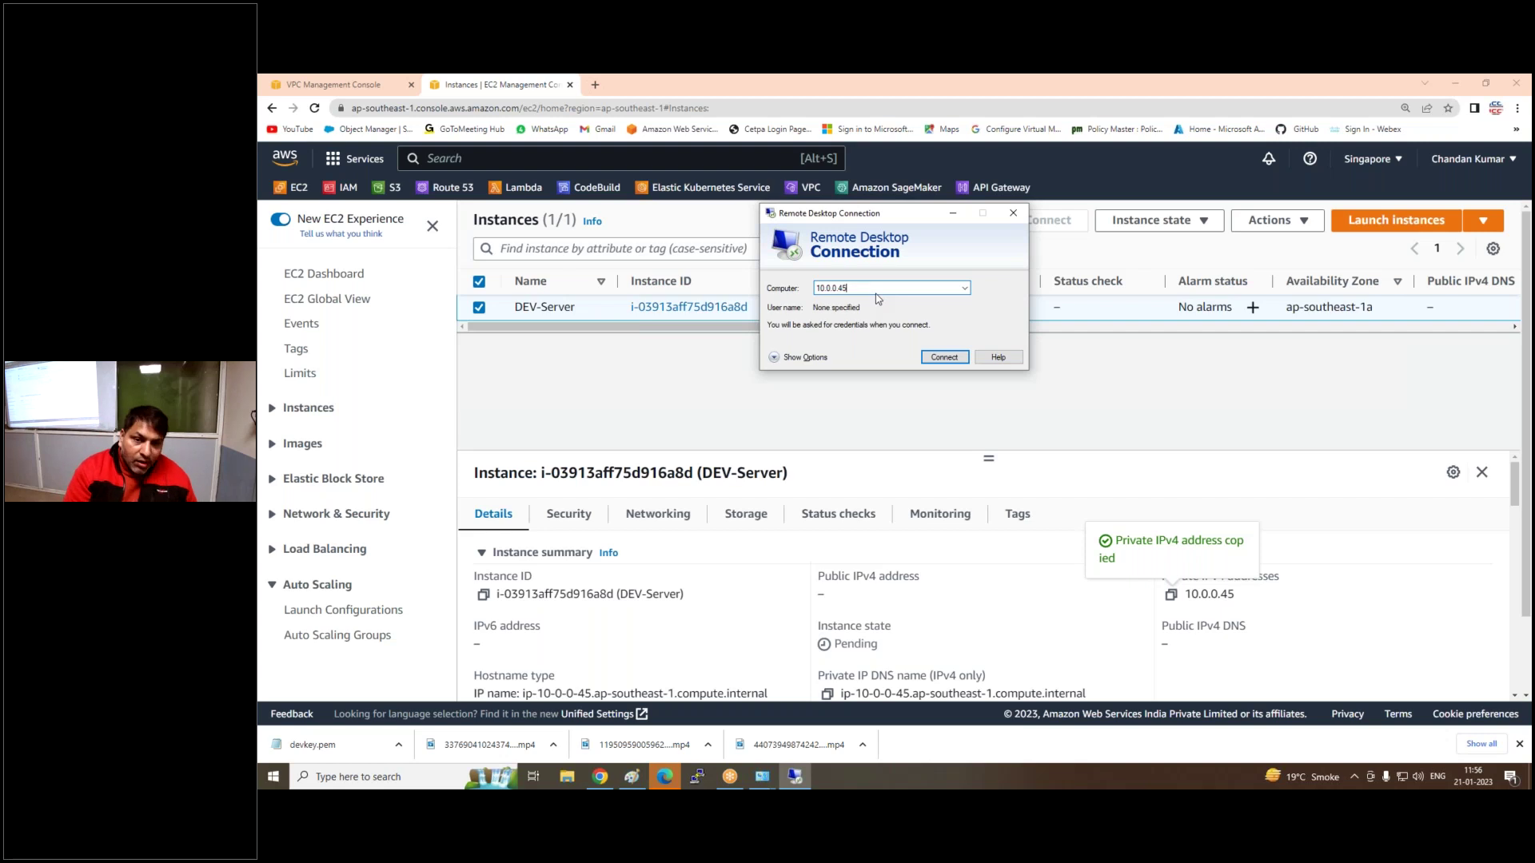
key(Return)
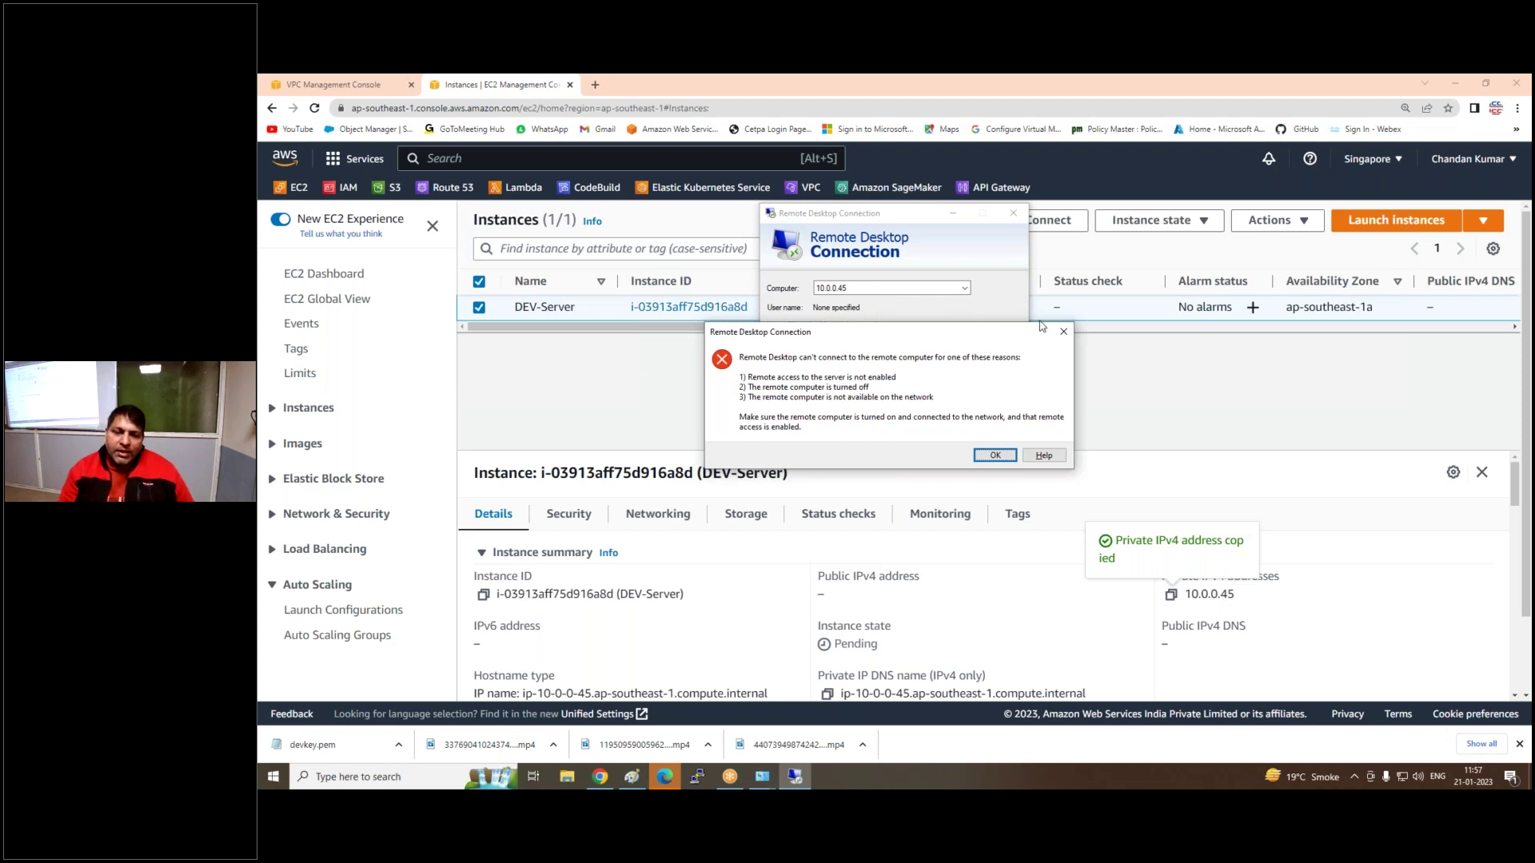
click(1063, 331)
click(1016, 222)
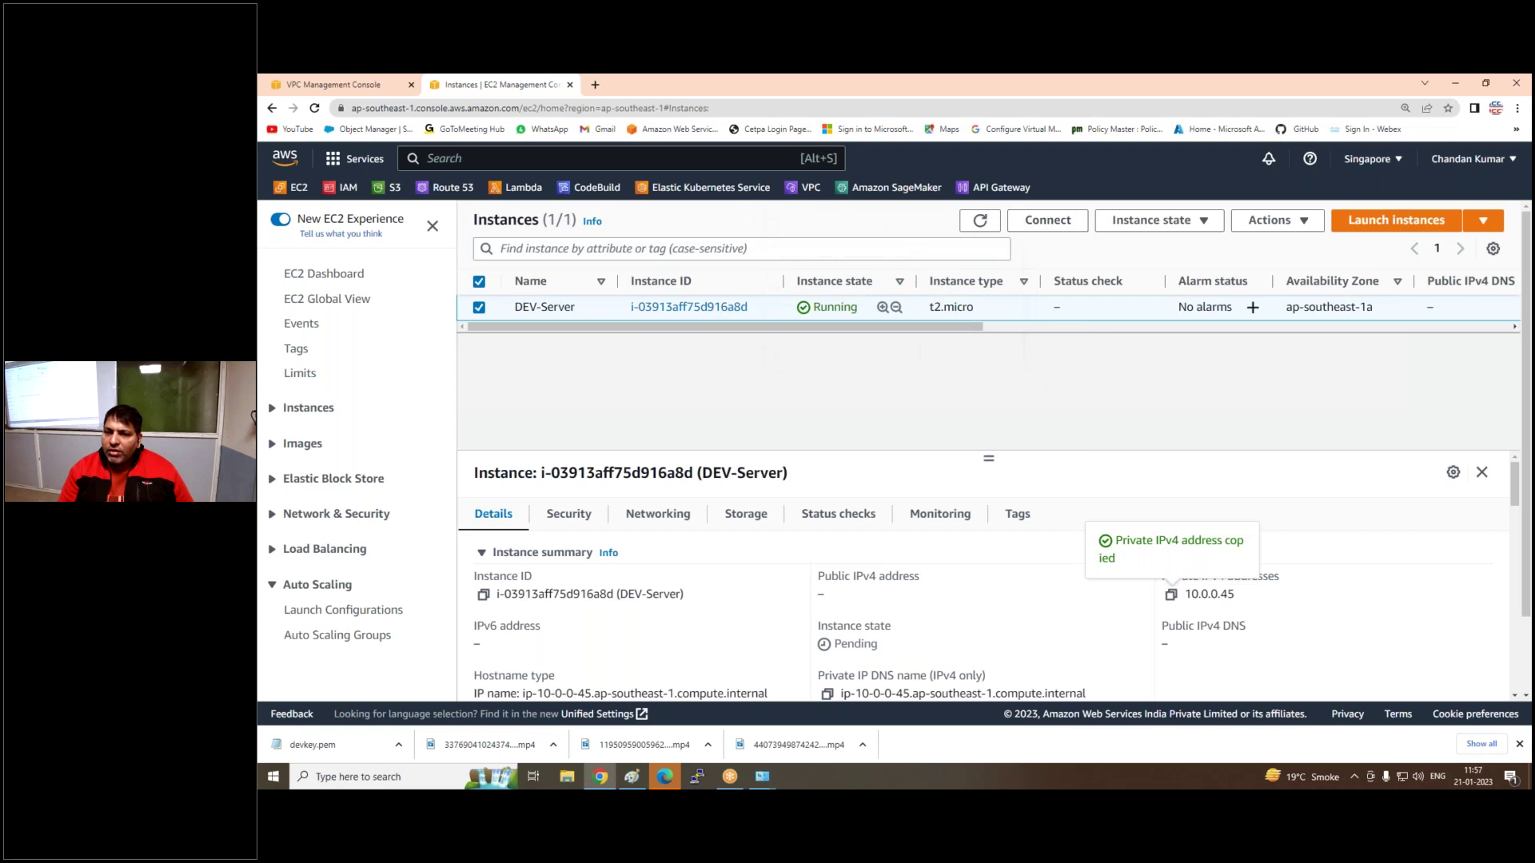
Start launching another EC2 instance named VPN-Server and browse the AWS Marketplace AMIs for its image
click(1432, 229)
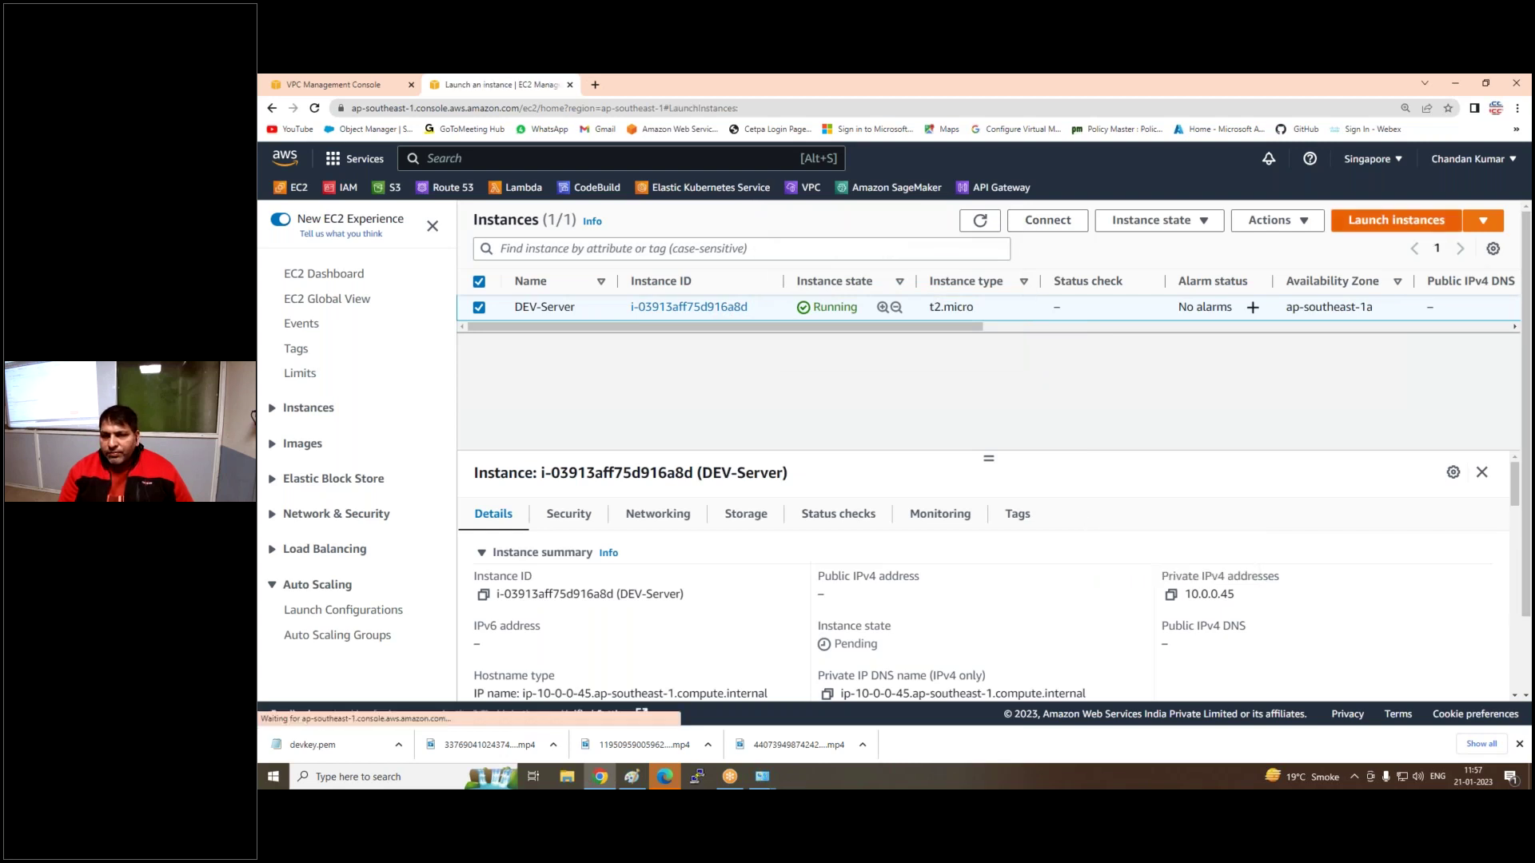
click(604, 445)
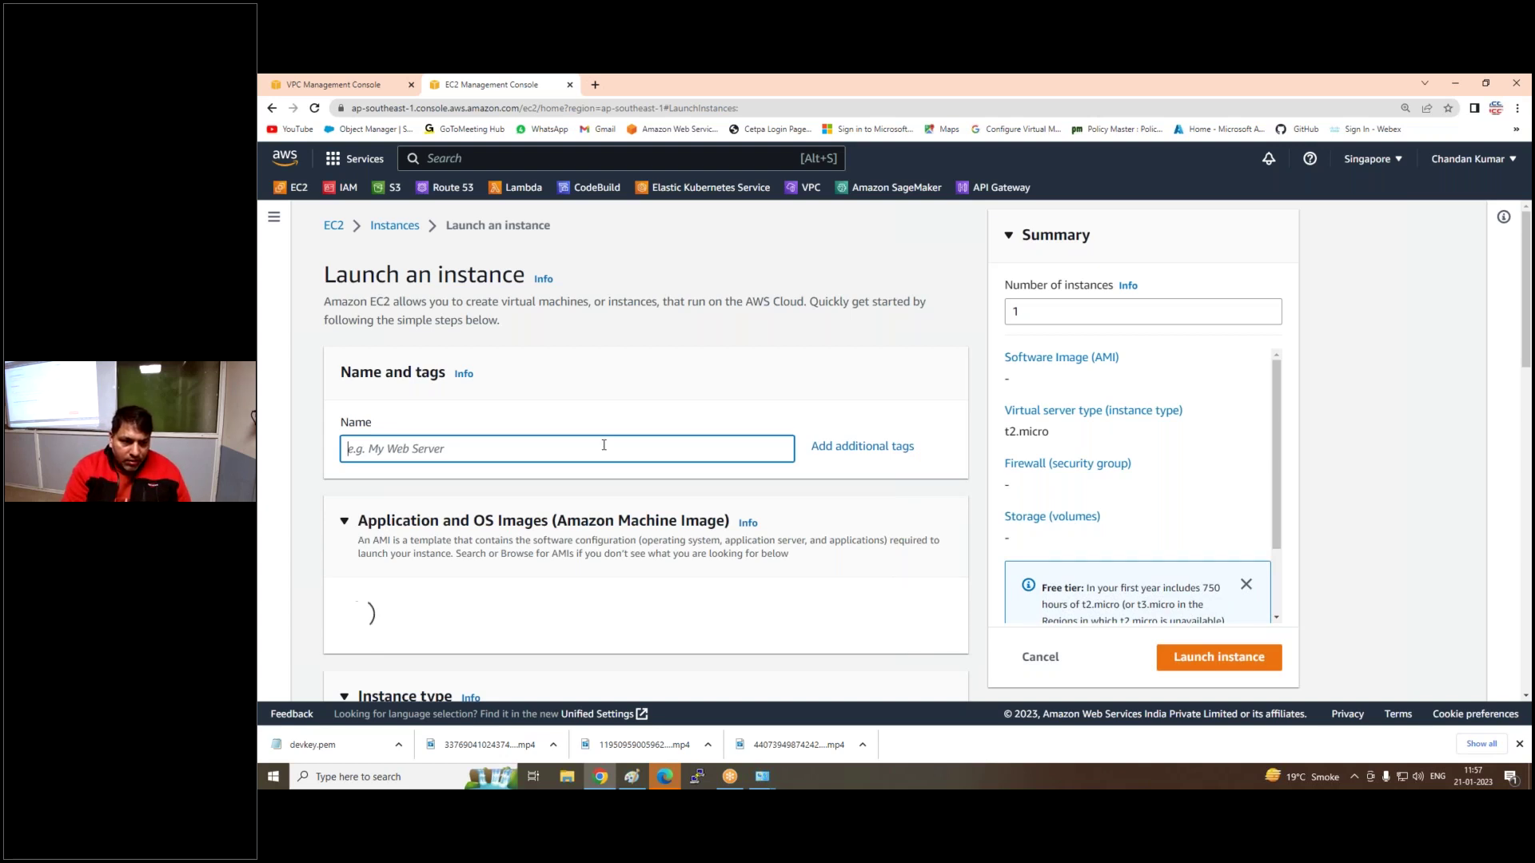
text(VPN-Server)
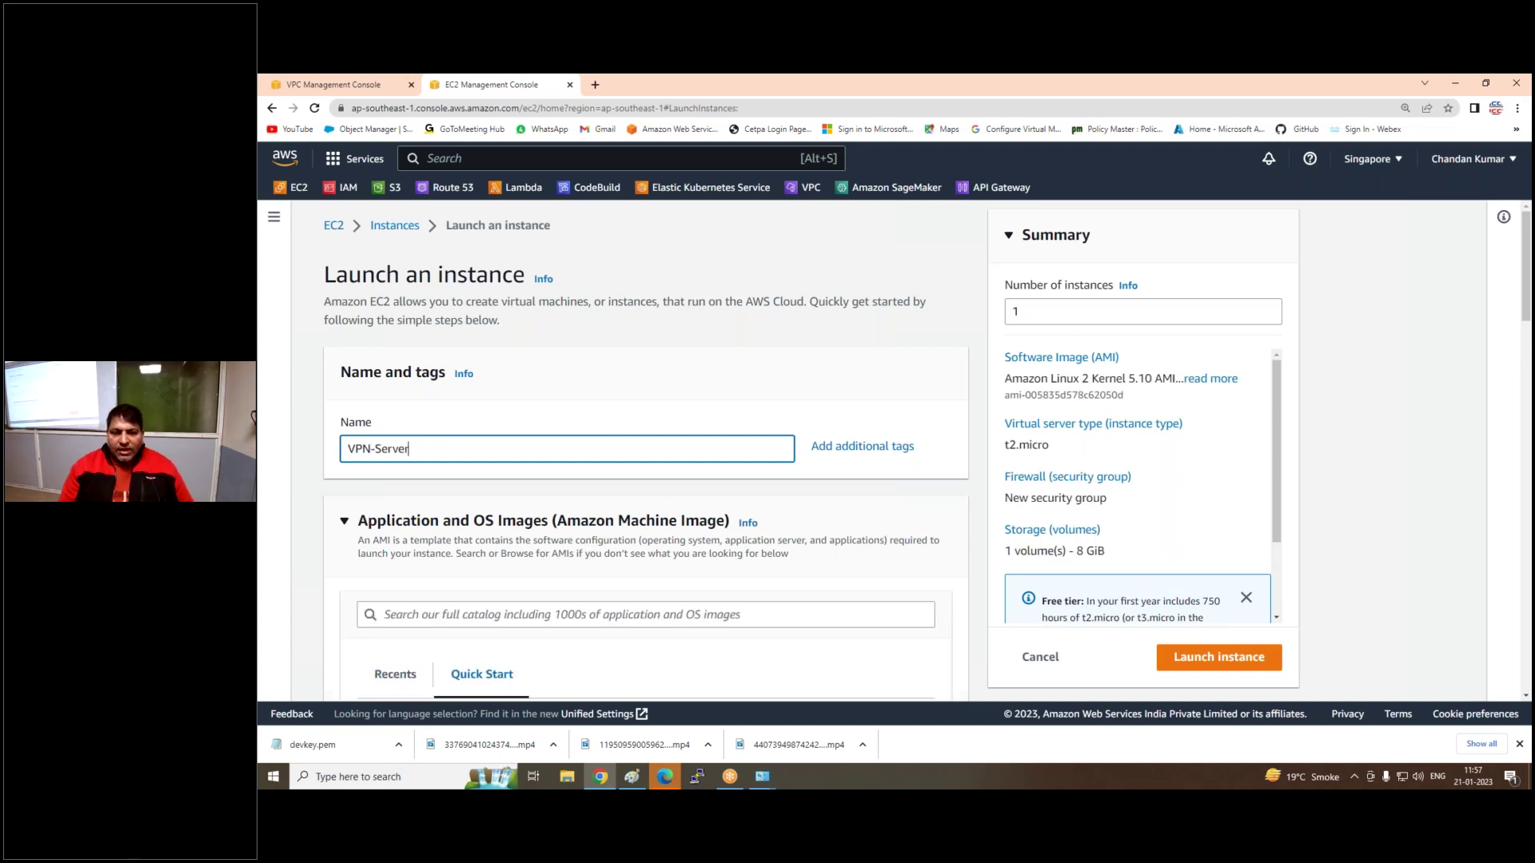
scroll(594, 520, down, 3)
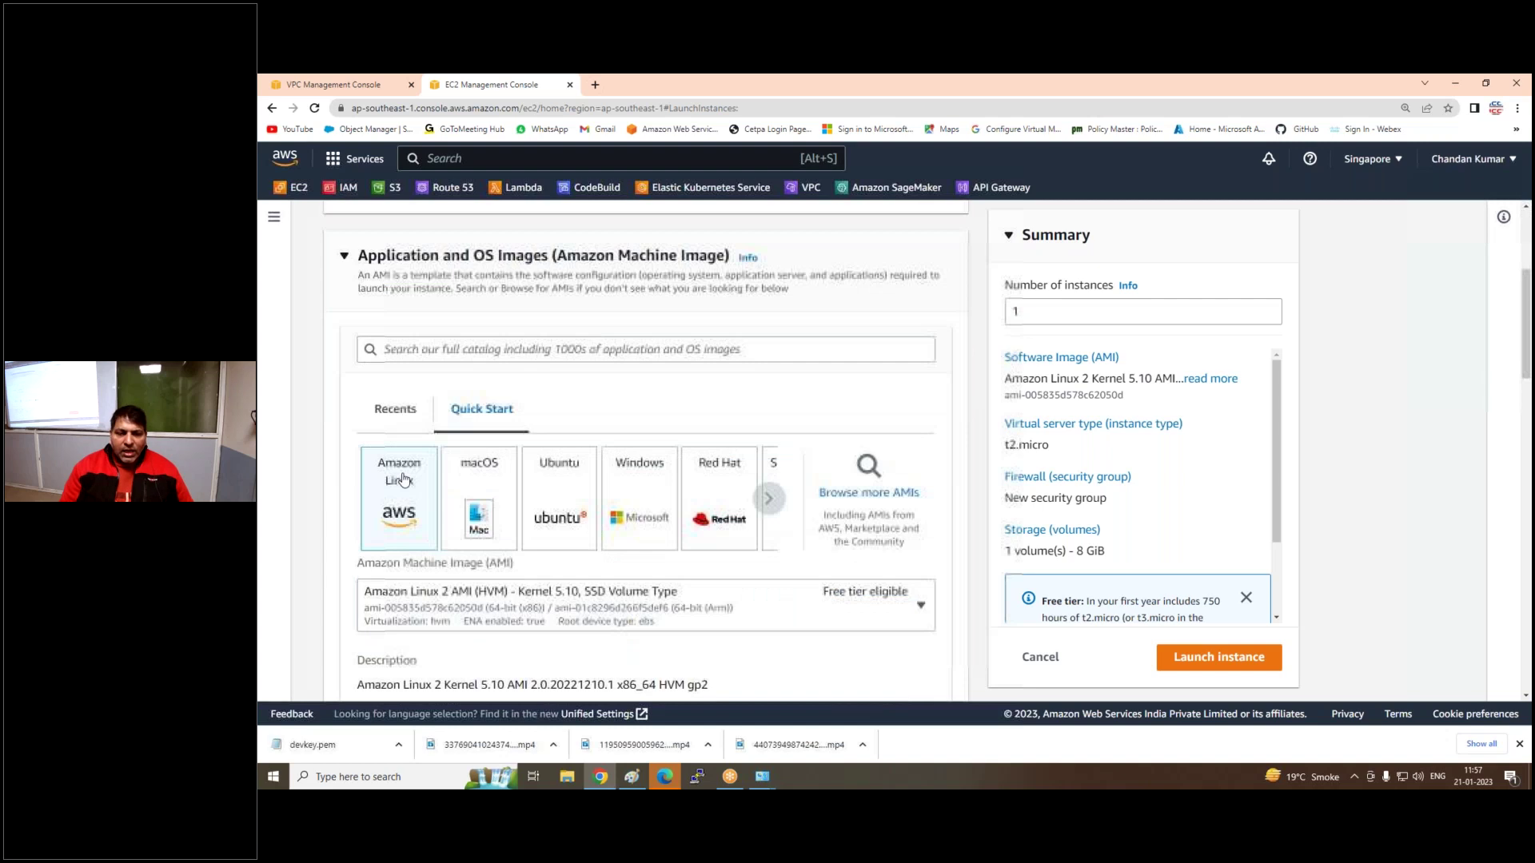
click(885, 501)
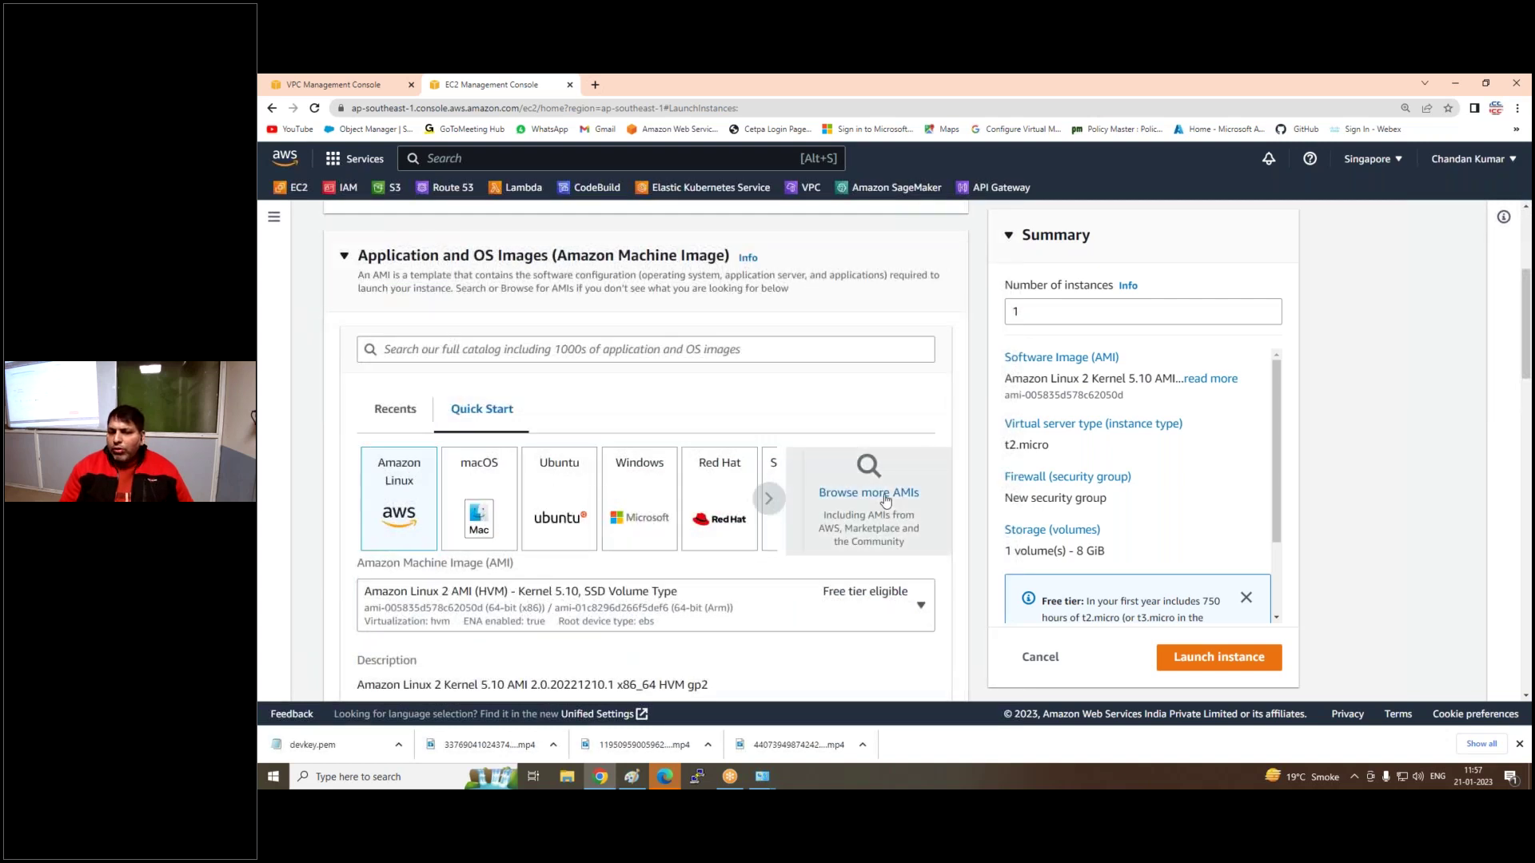
click(691, 423)
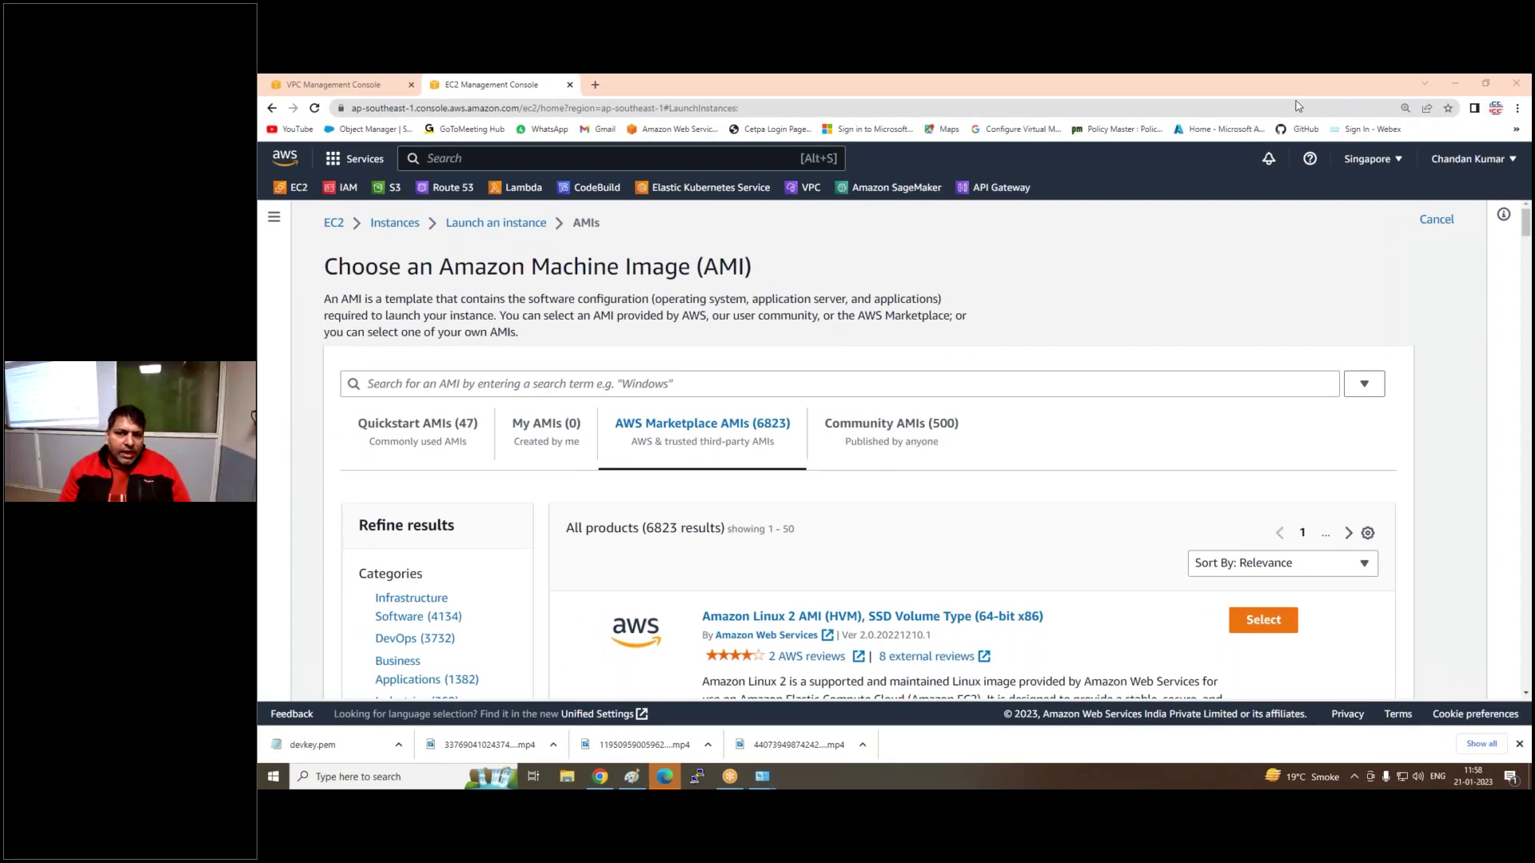
Search the AWS Marketplace AMIs for openvpn and use OpenVPN Access Server as the instance's image
click(591, 384)
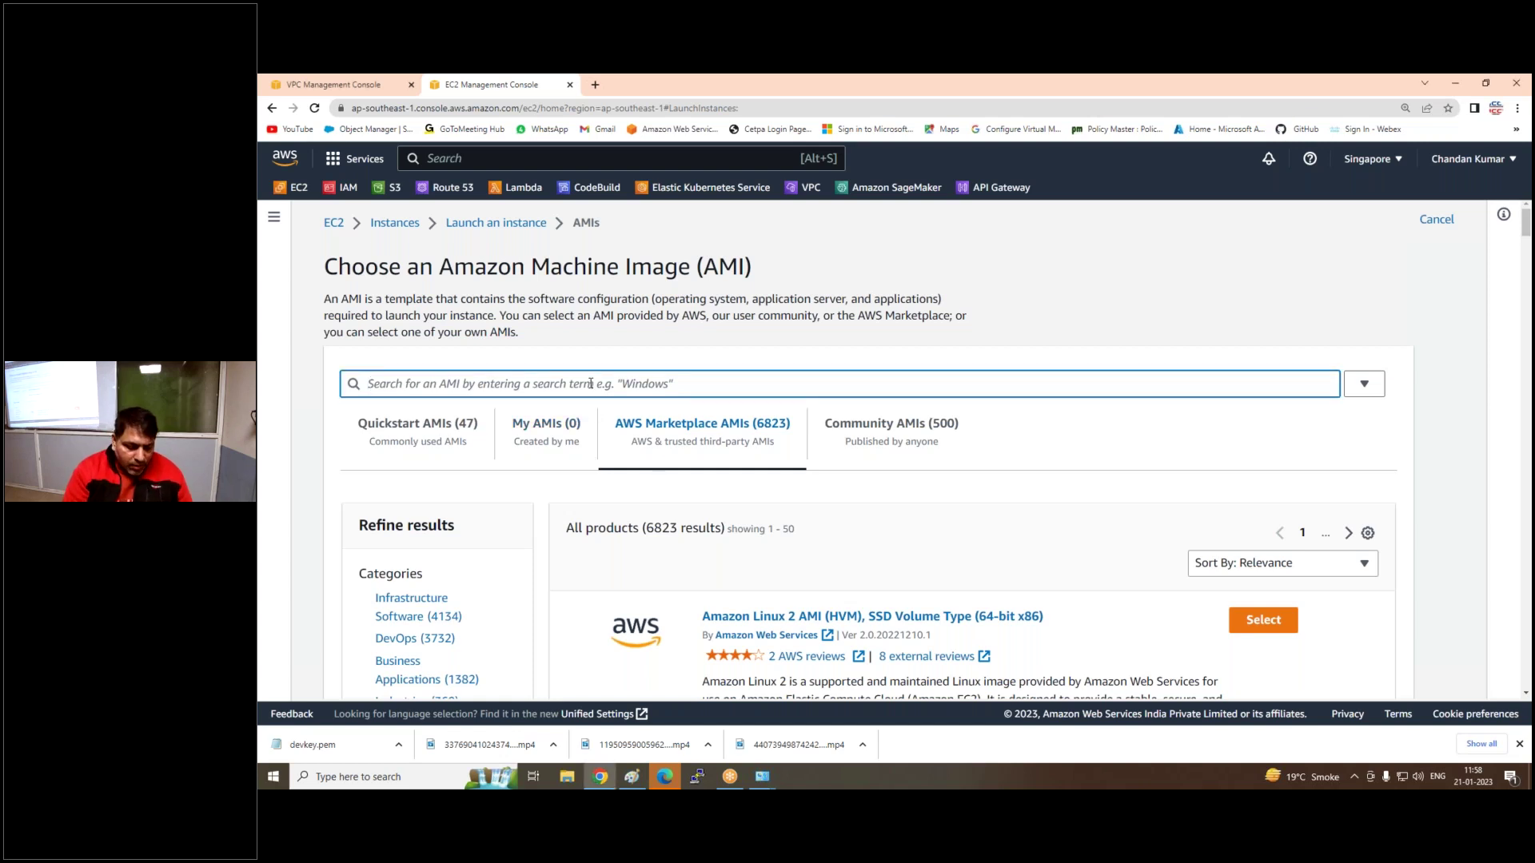
text(openvpn)
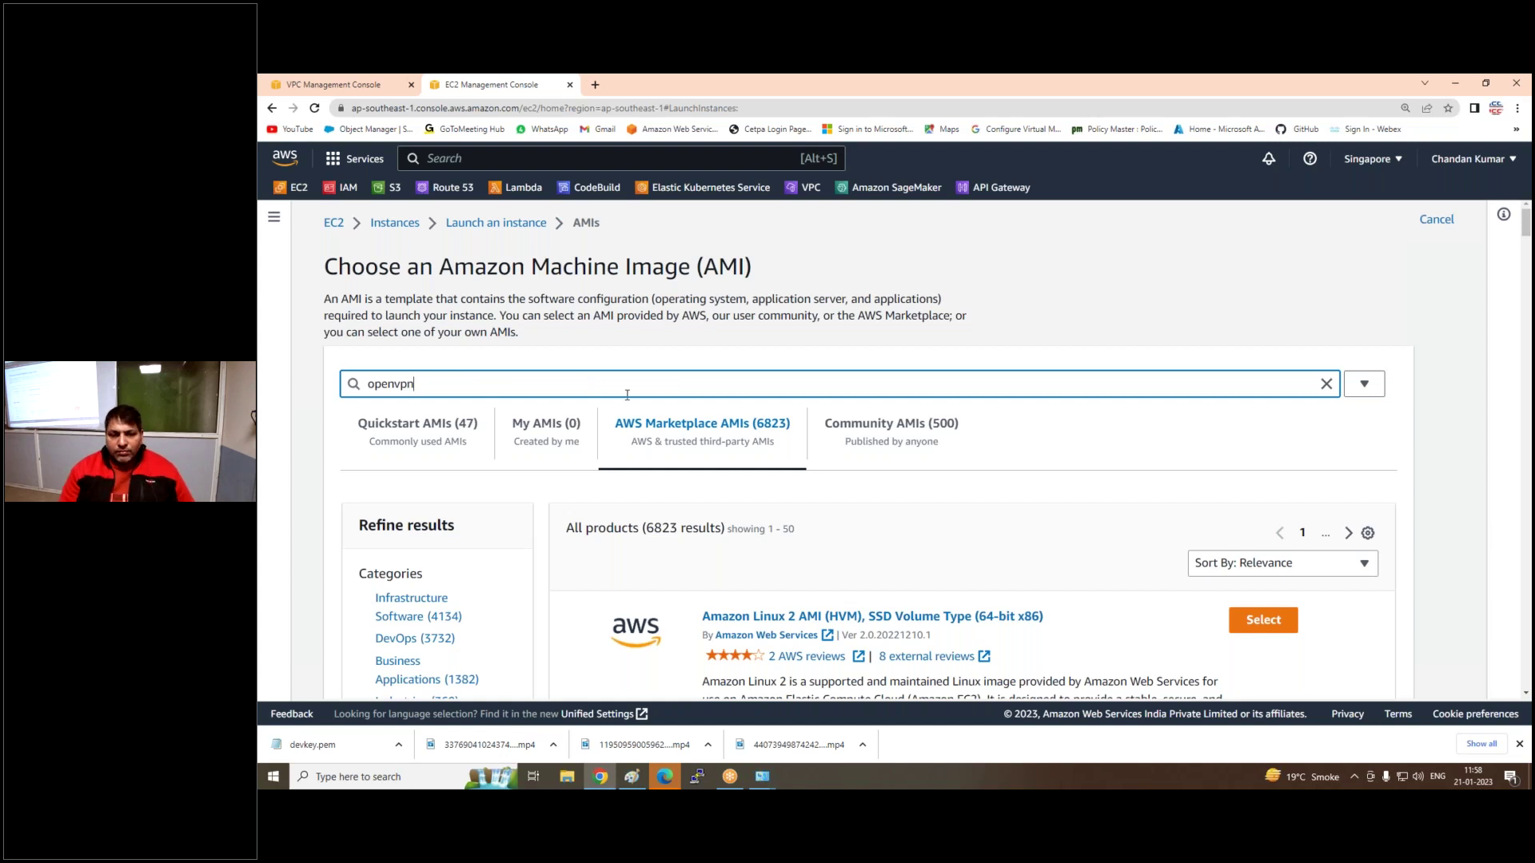
key(Return)
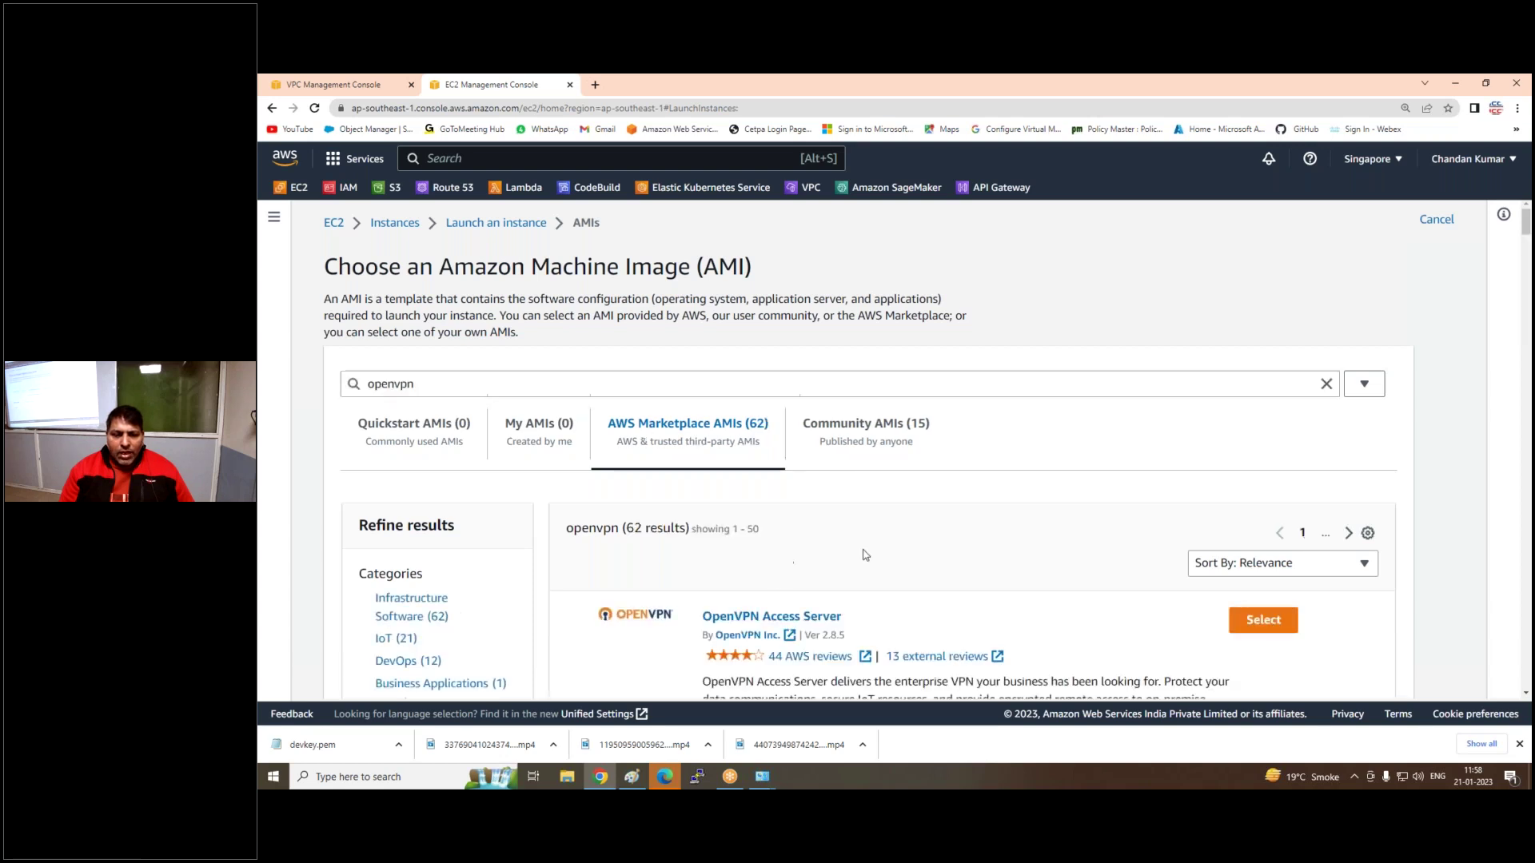
scroll(1038, 591, down, 2)
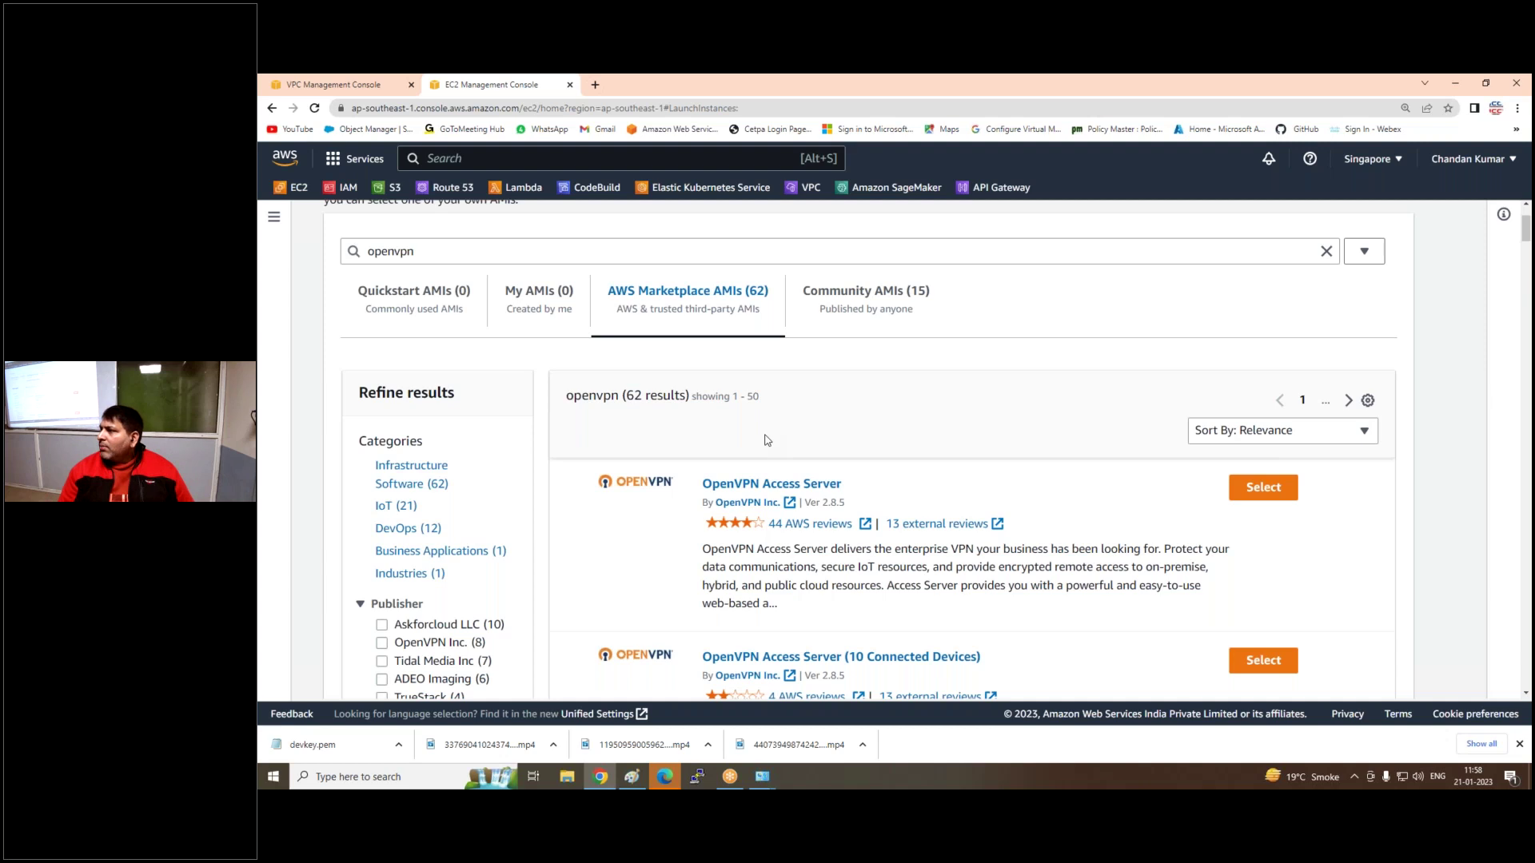
click(1272, 491)
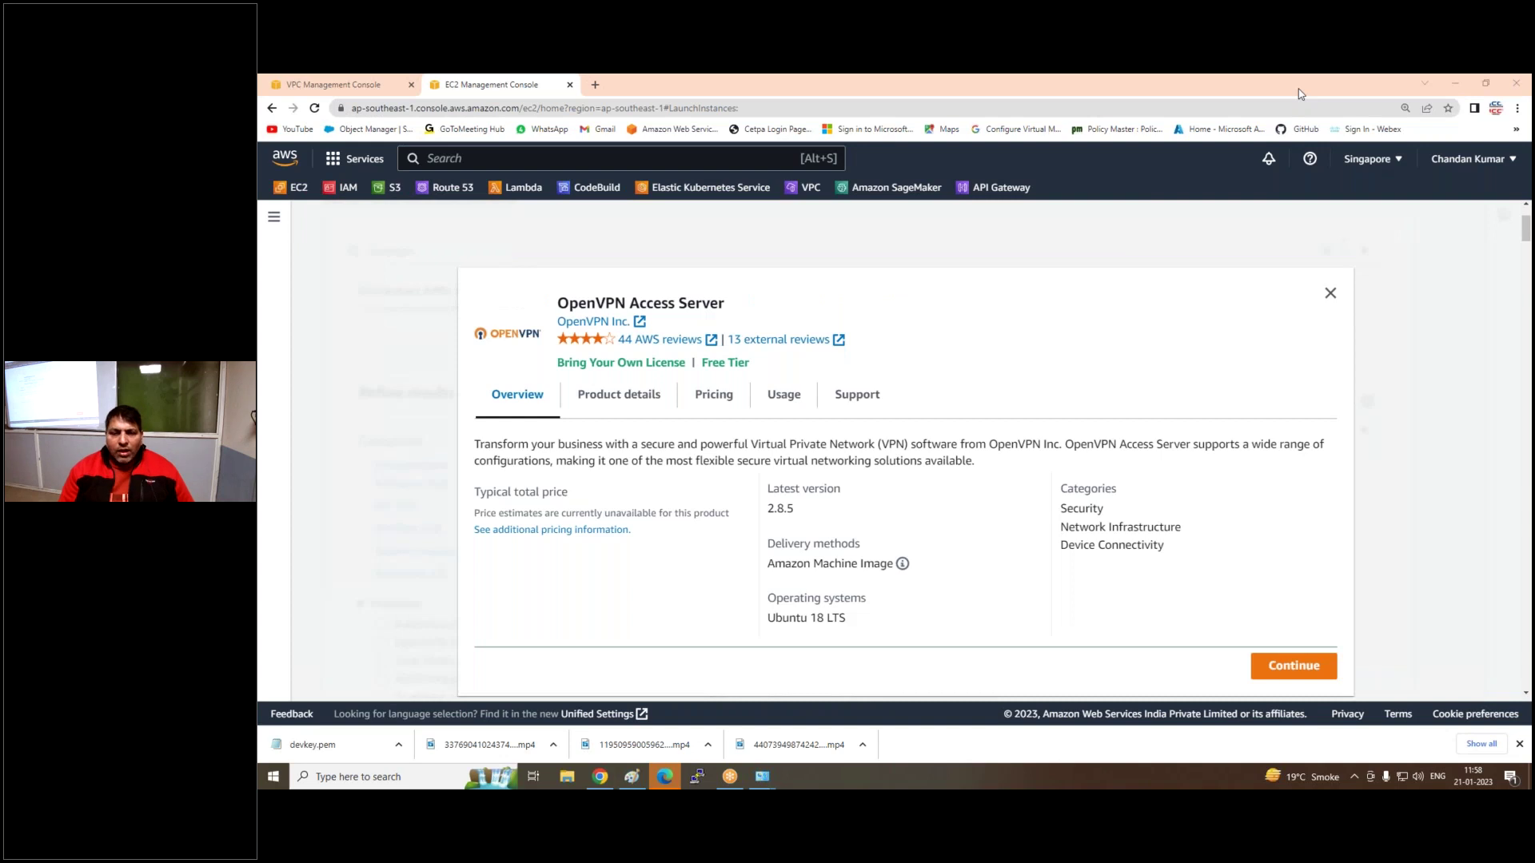
click(1279, 665)
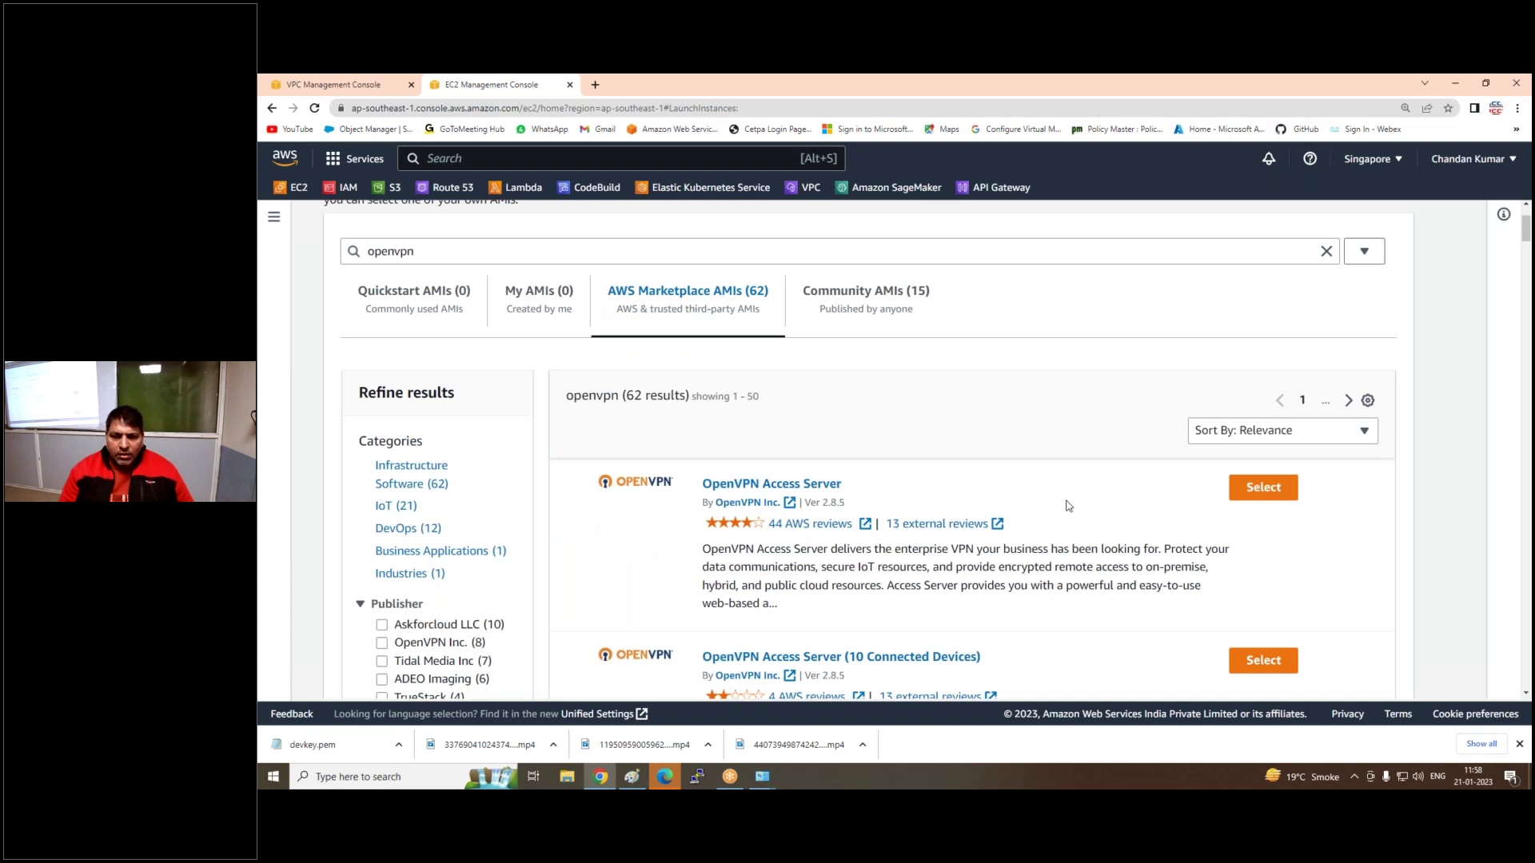
key(alt+Left)
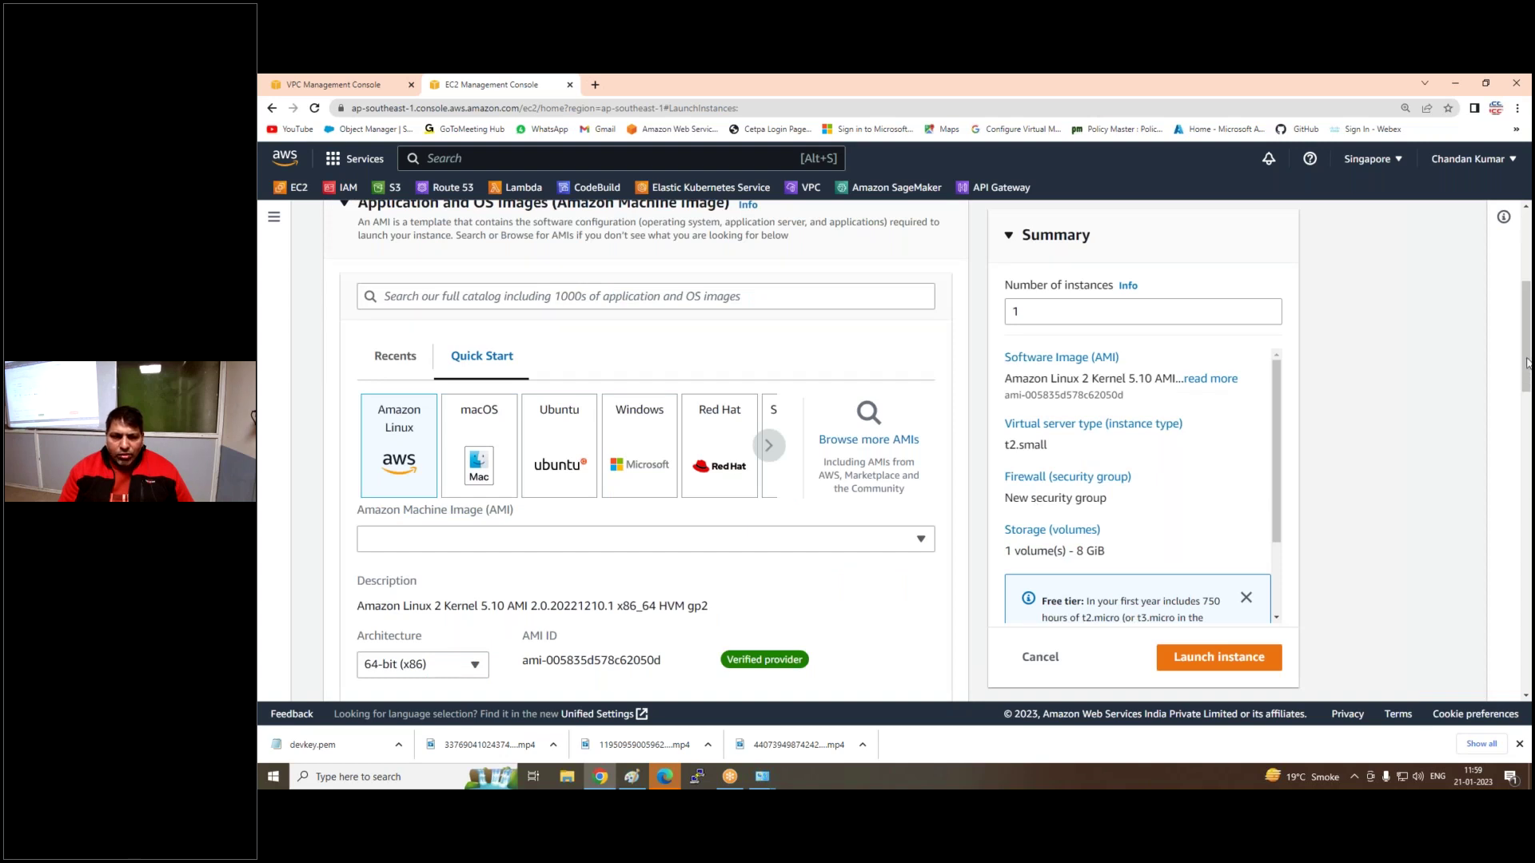
Set the VPN-Server instance type to t2.micro
scroll(588, 525, down, 1)
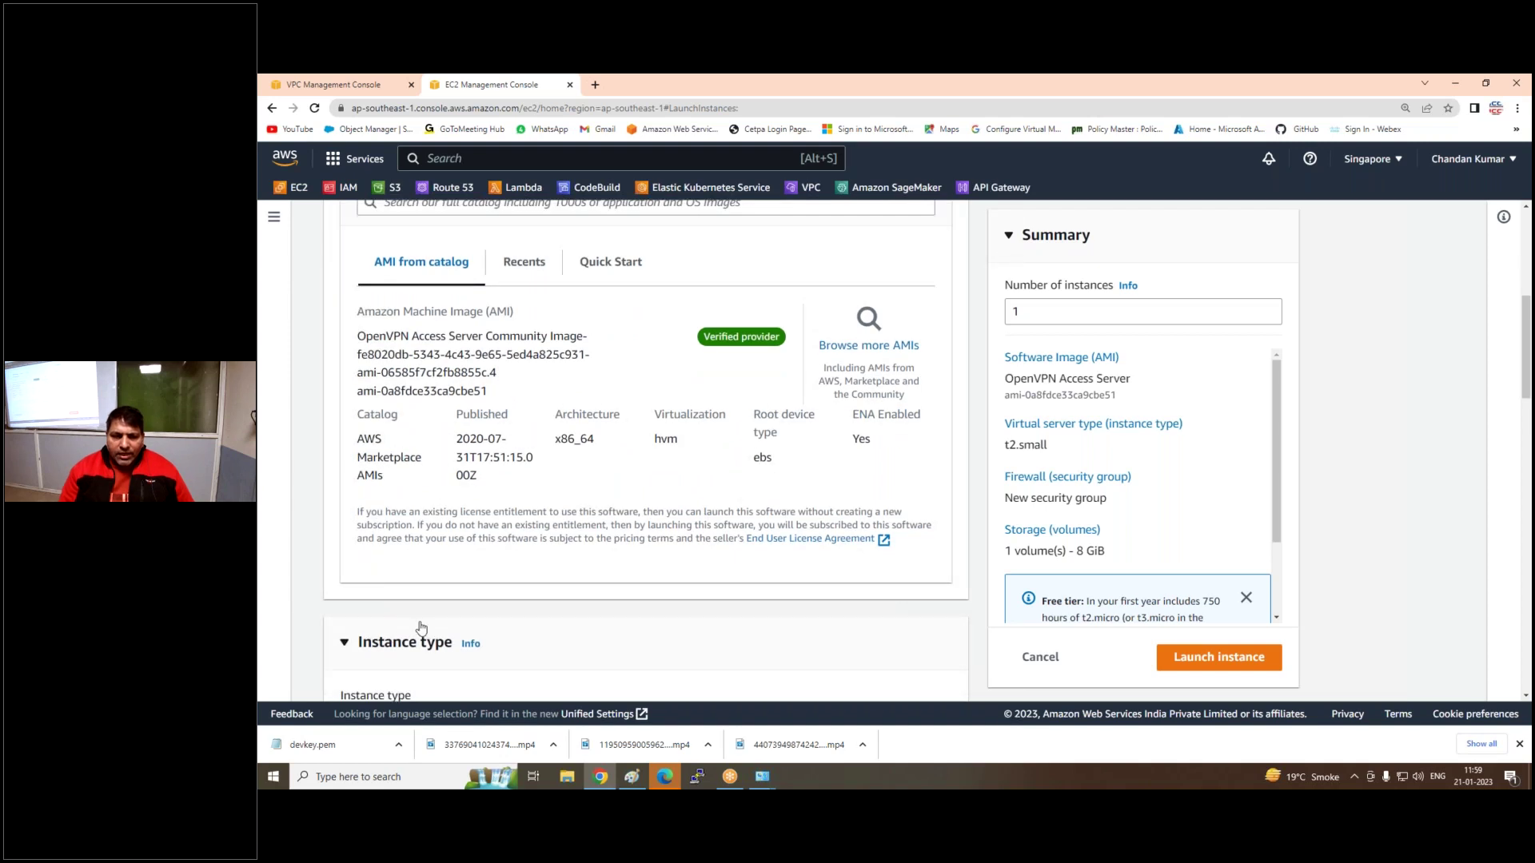
scroll(420, 627, down, 5)
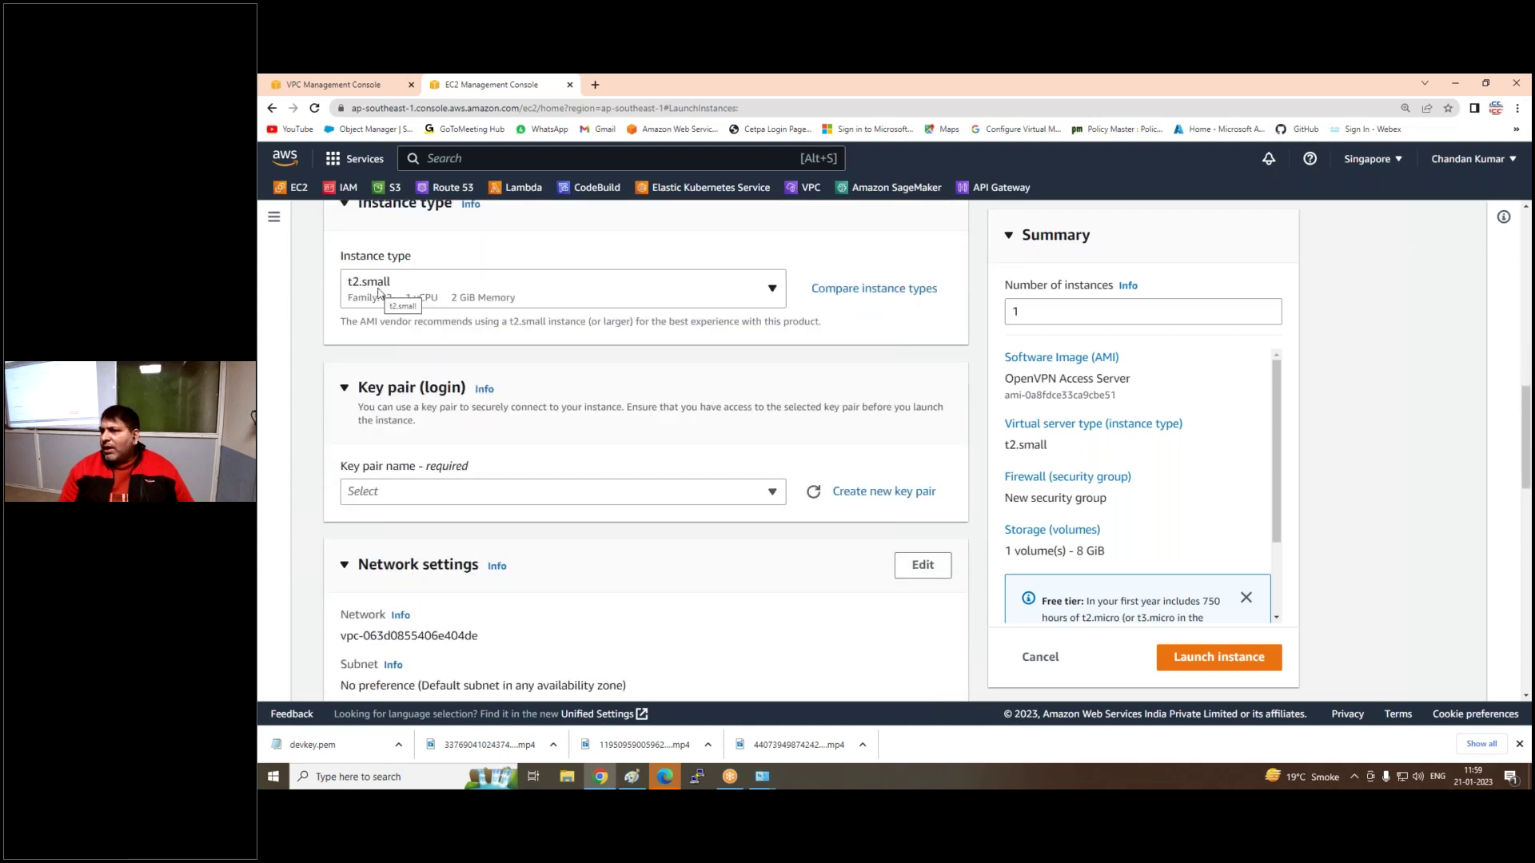
click(773, 294)
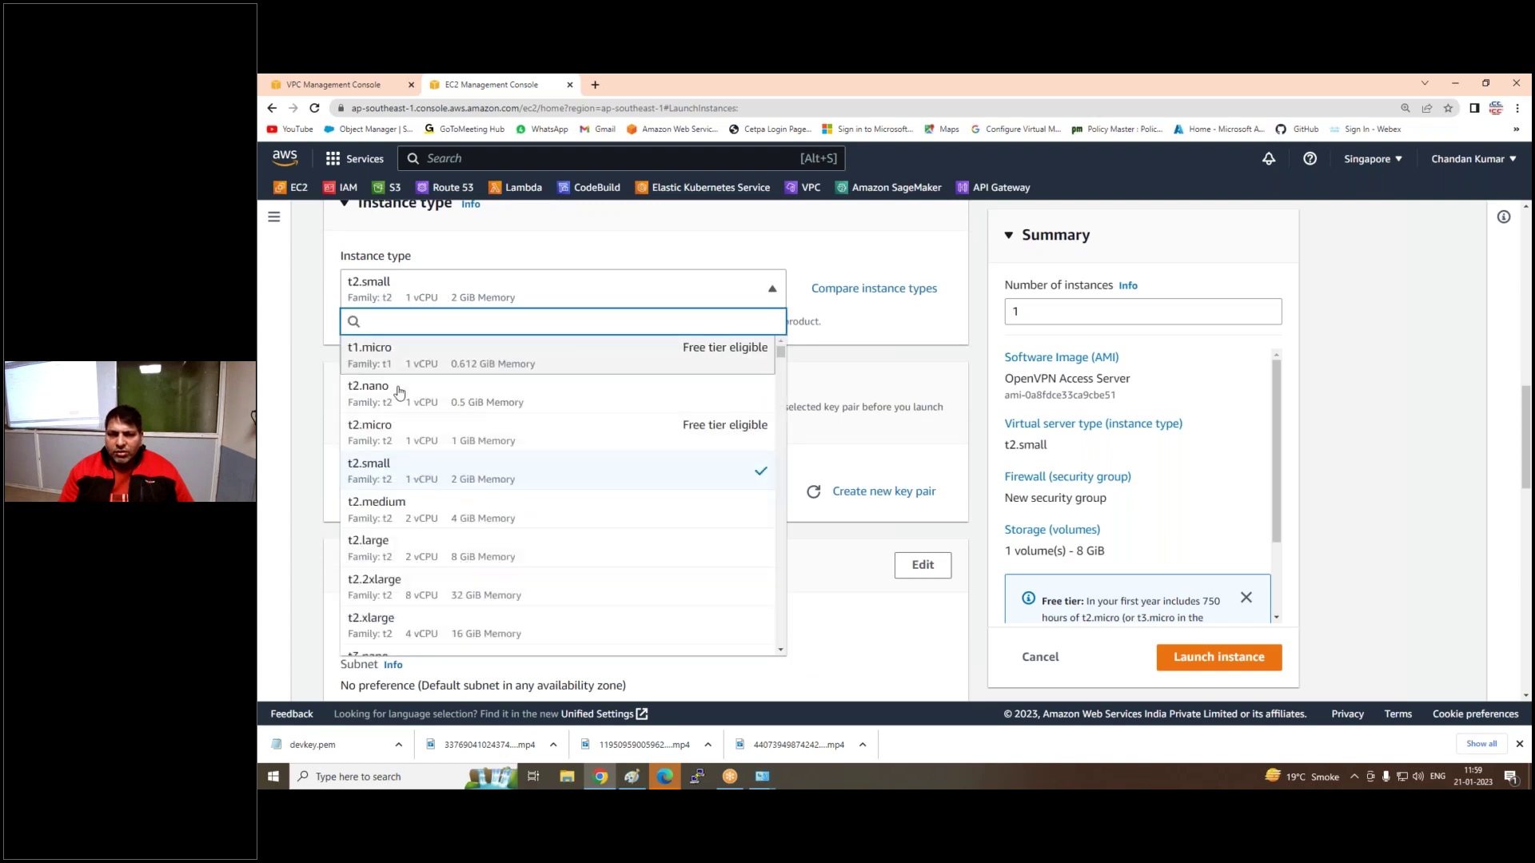
click(415, 428)
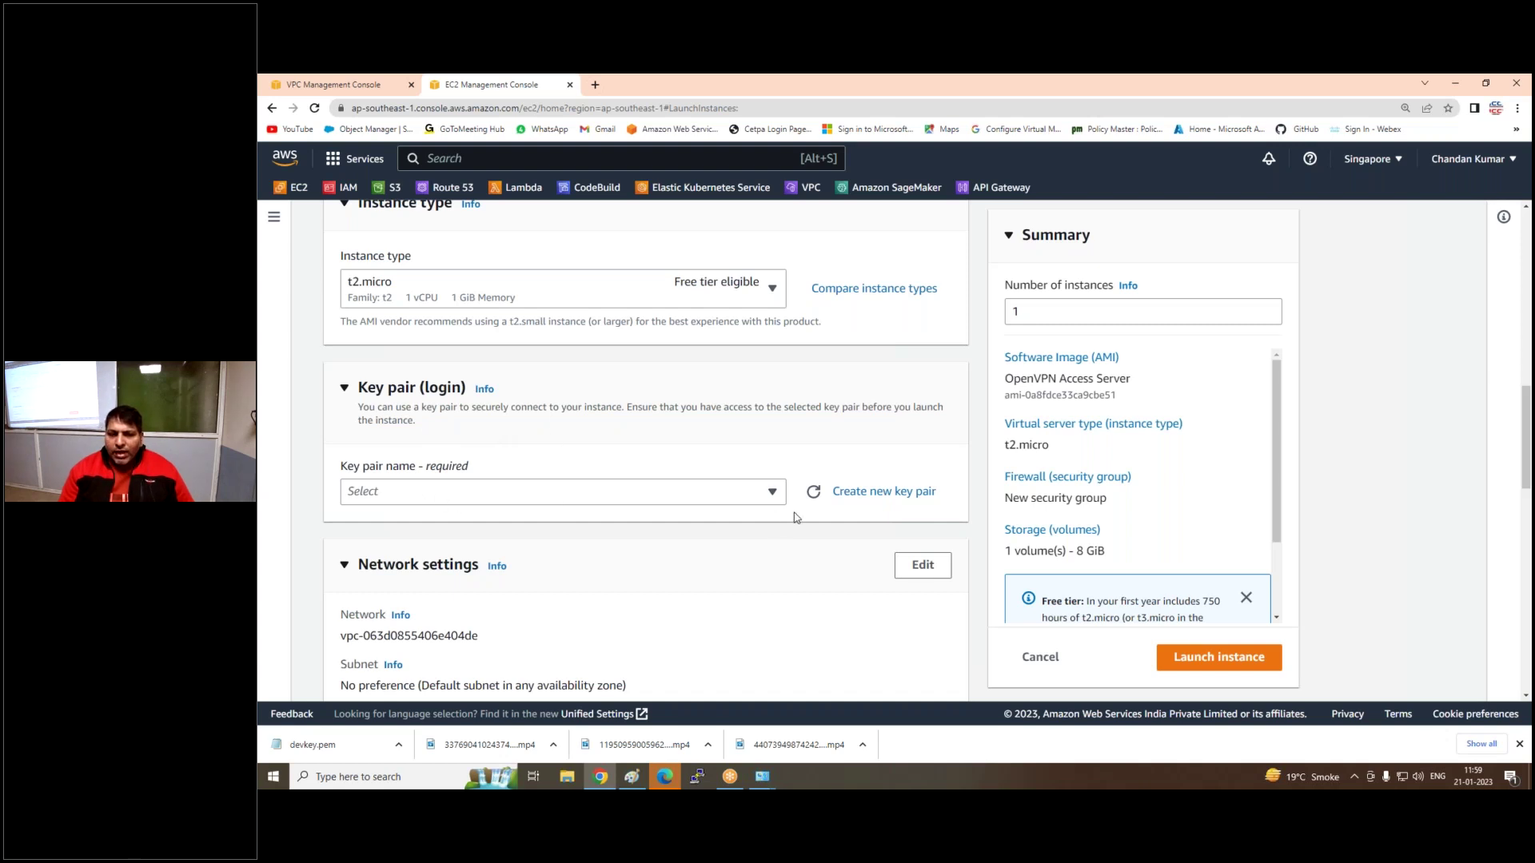
Create an RSA key pair named VPN-Server in .ppk format for the instance login
click(858, 493)
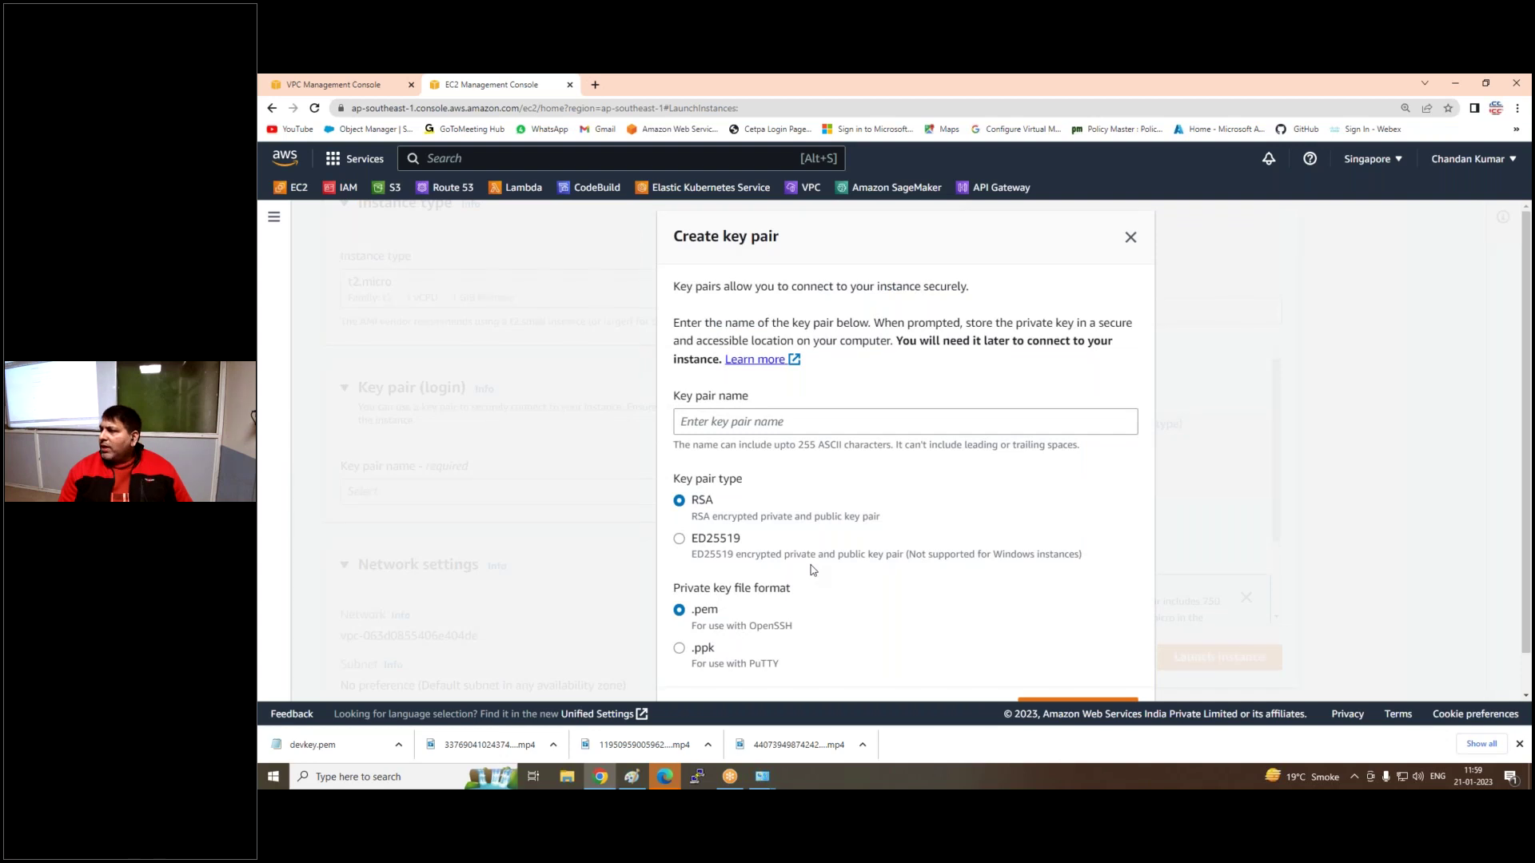
scroll(812, 572, down, 1)
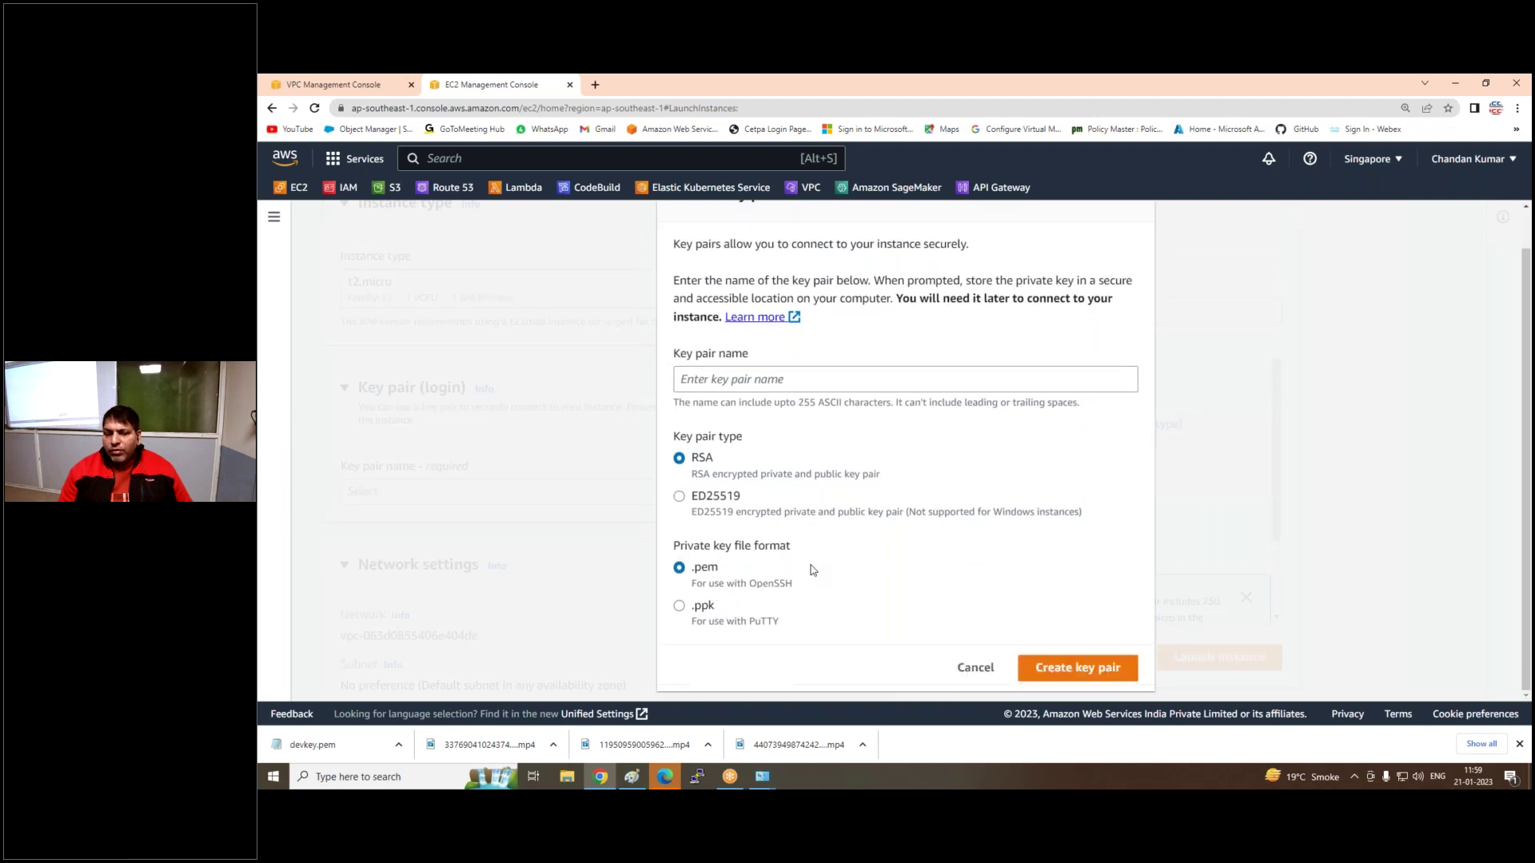
click(695, 613)
click(756, 382)
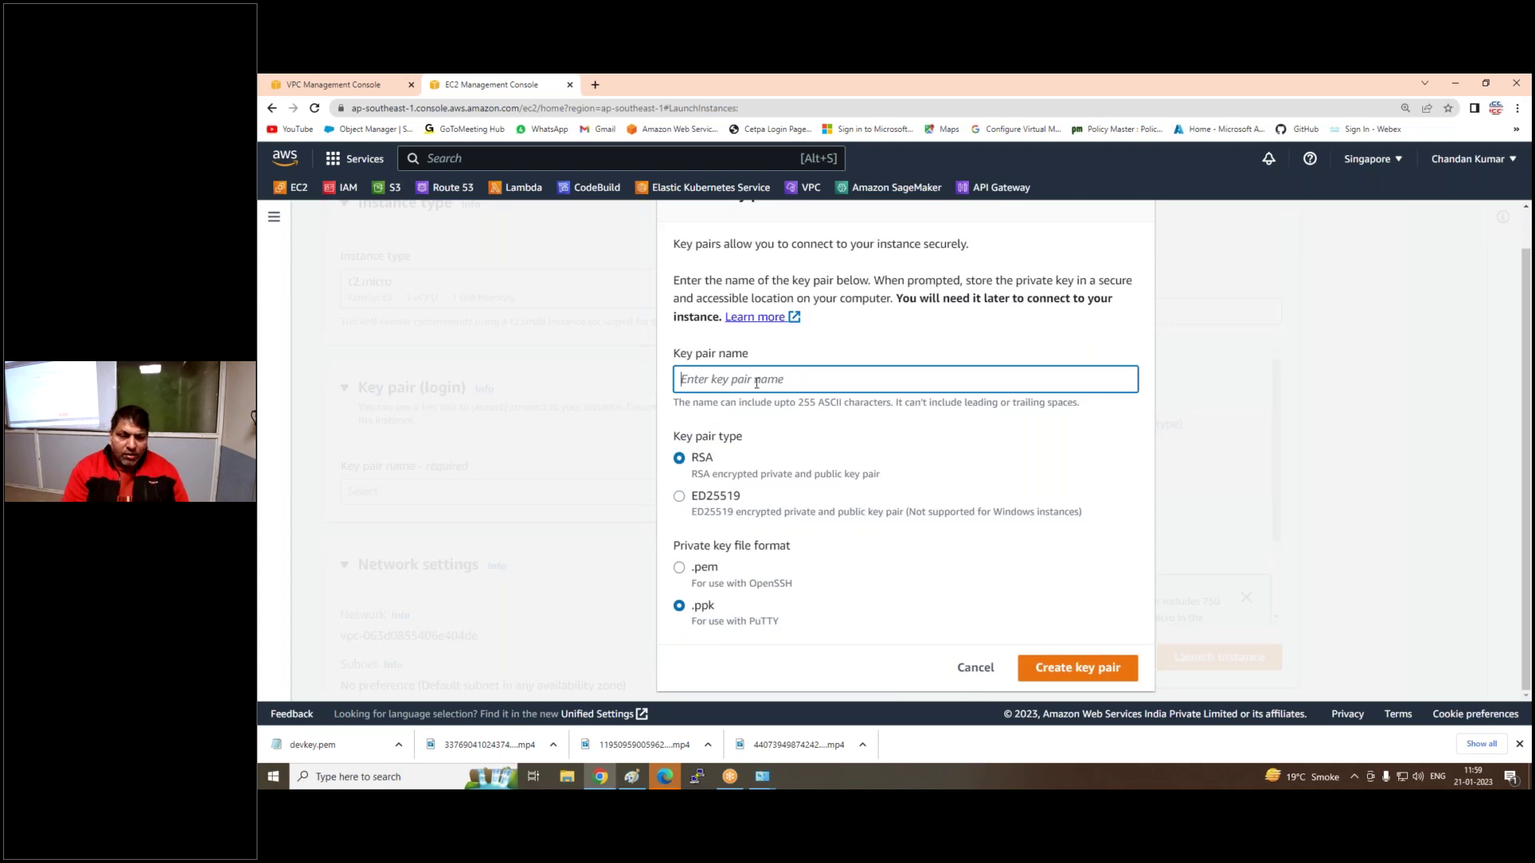
text(VPN-)
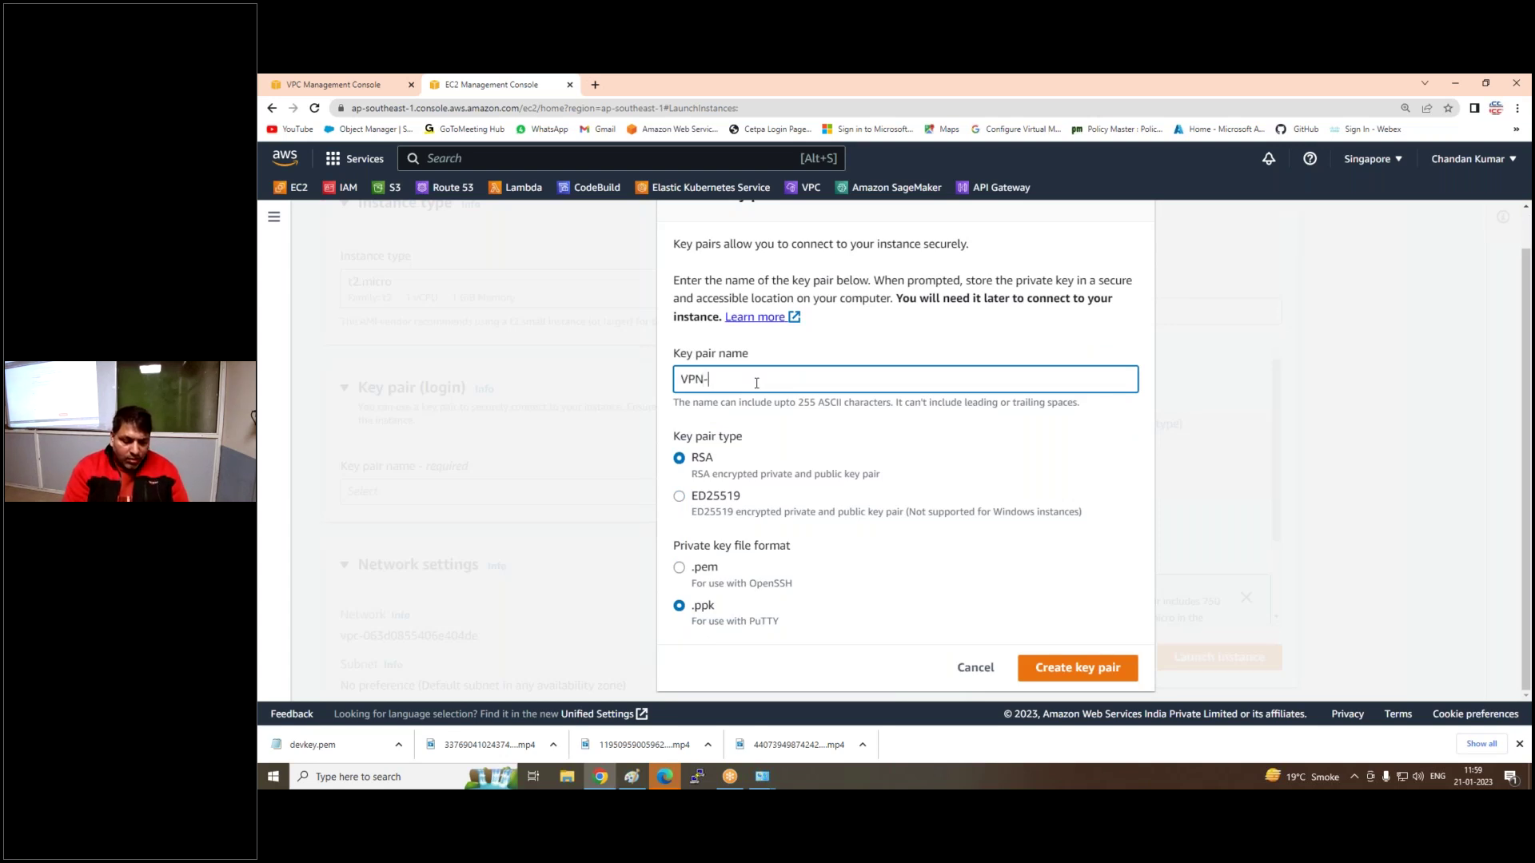
text(Server)
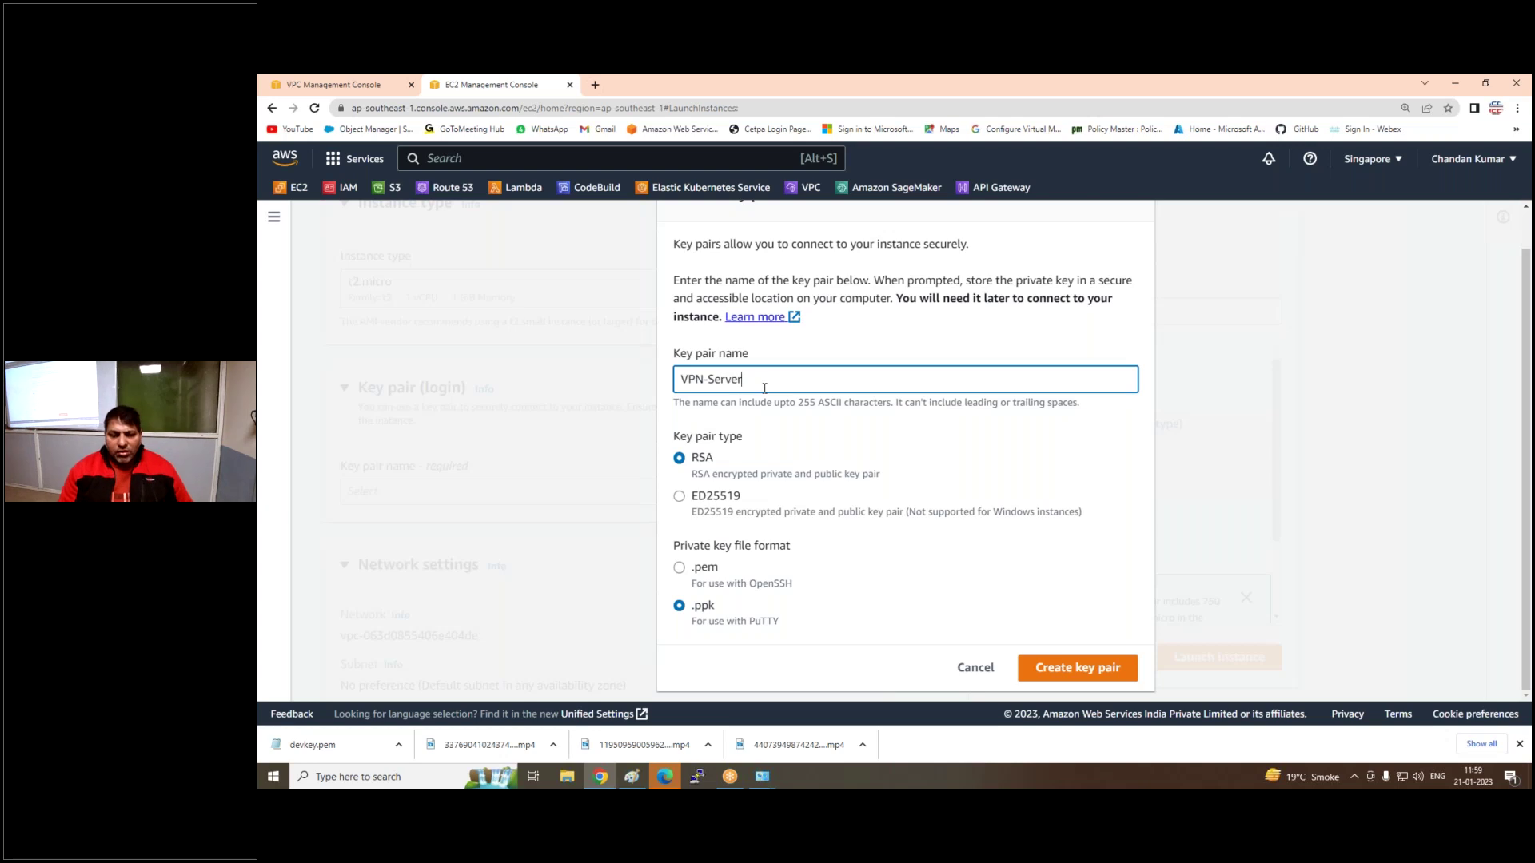
click(1064, 678)
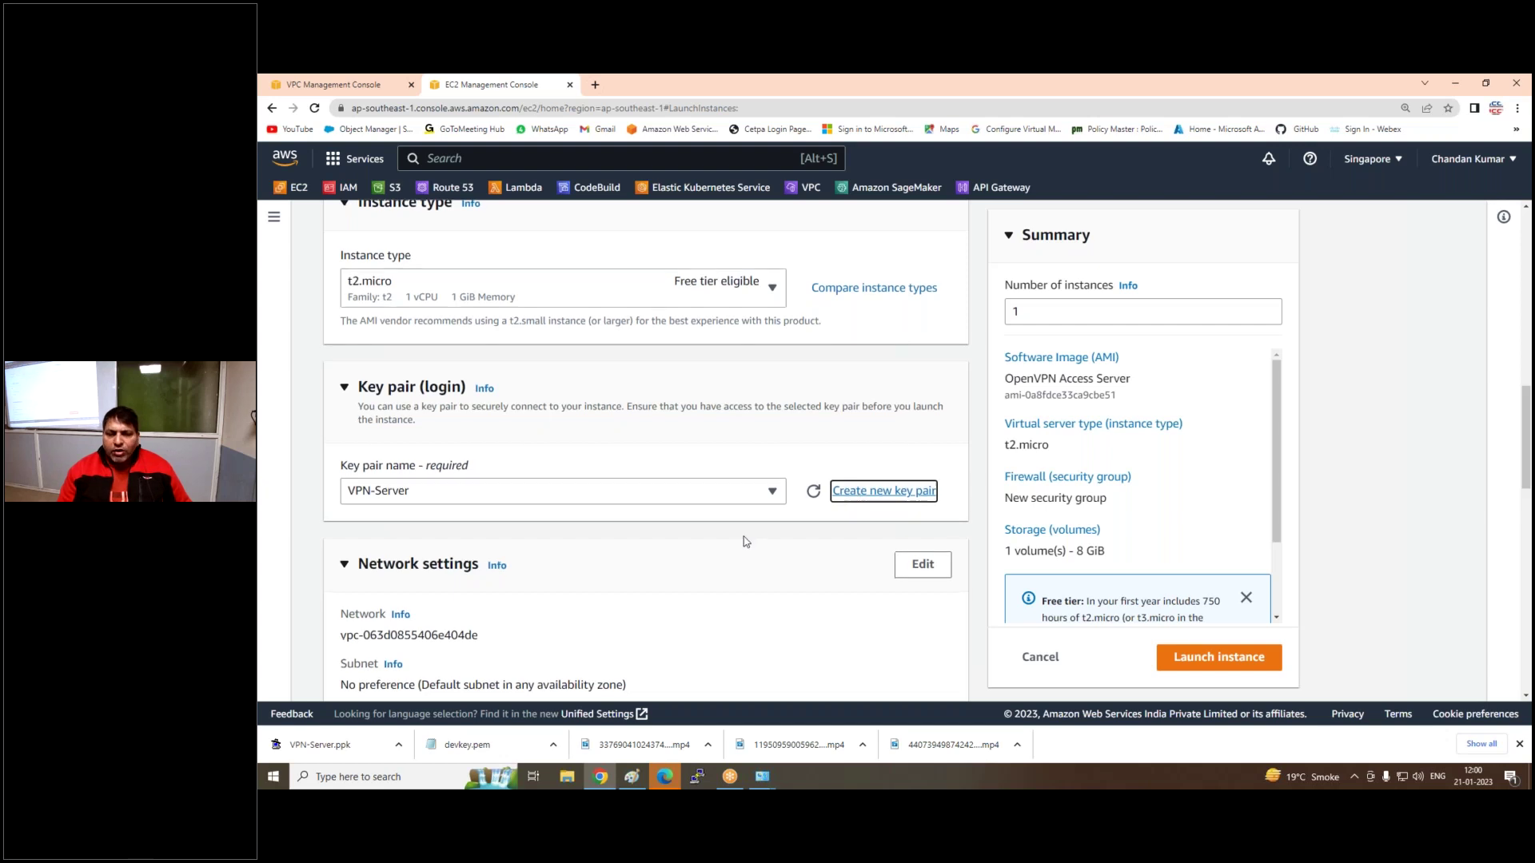
Edit the instance's network settings and choose ICCP-VPC as its VPC
scroll(903, 504, down, 1)
click(919, 502)
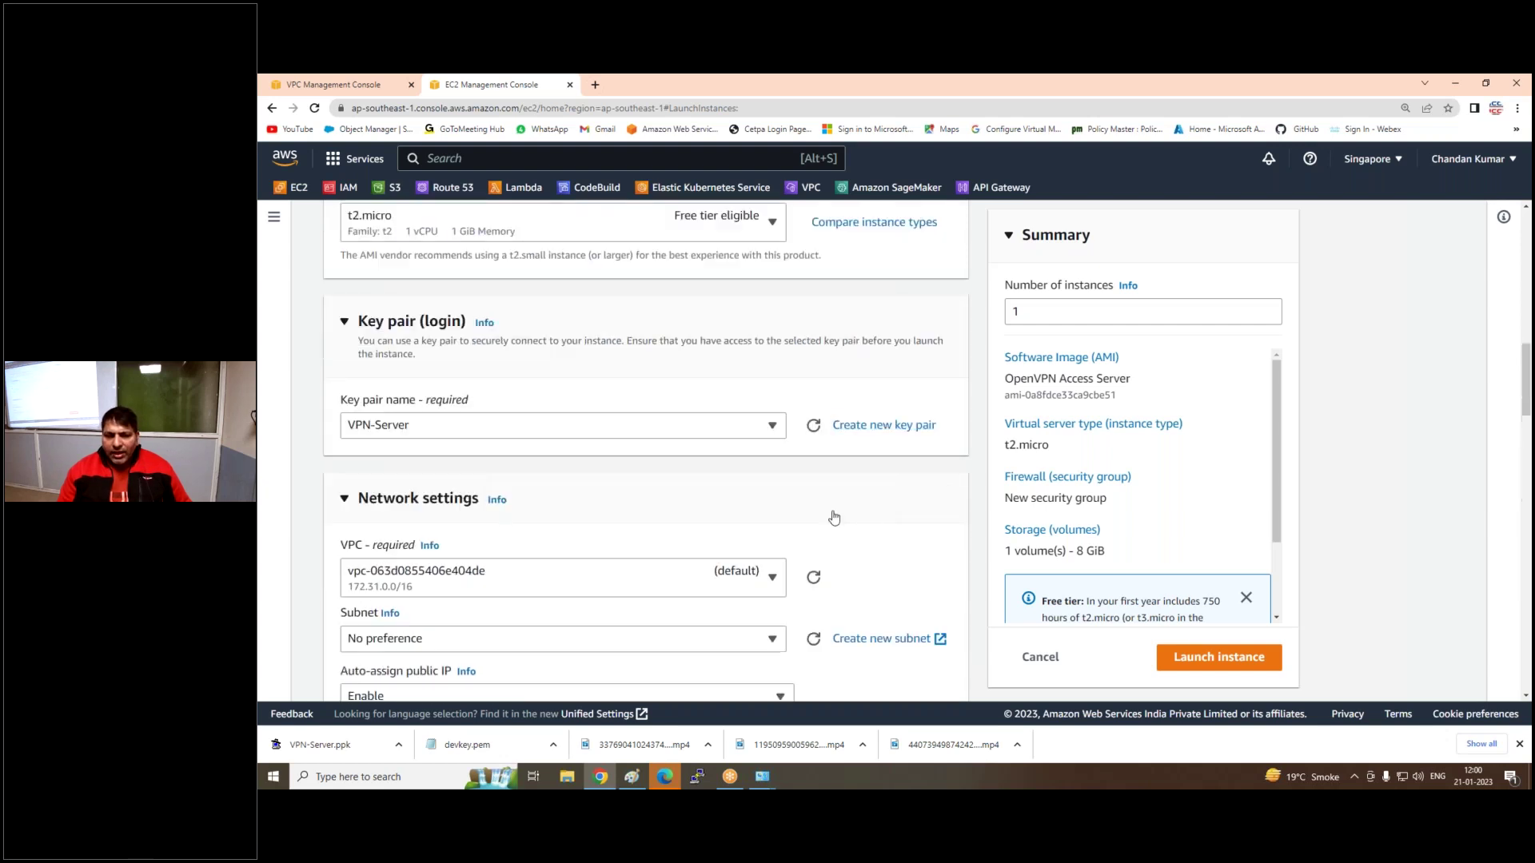
click(675, 576)
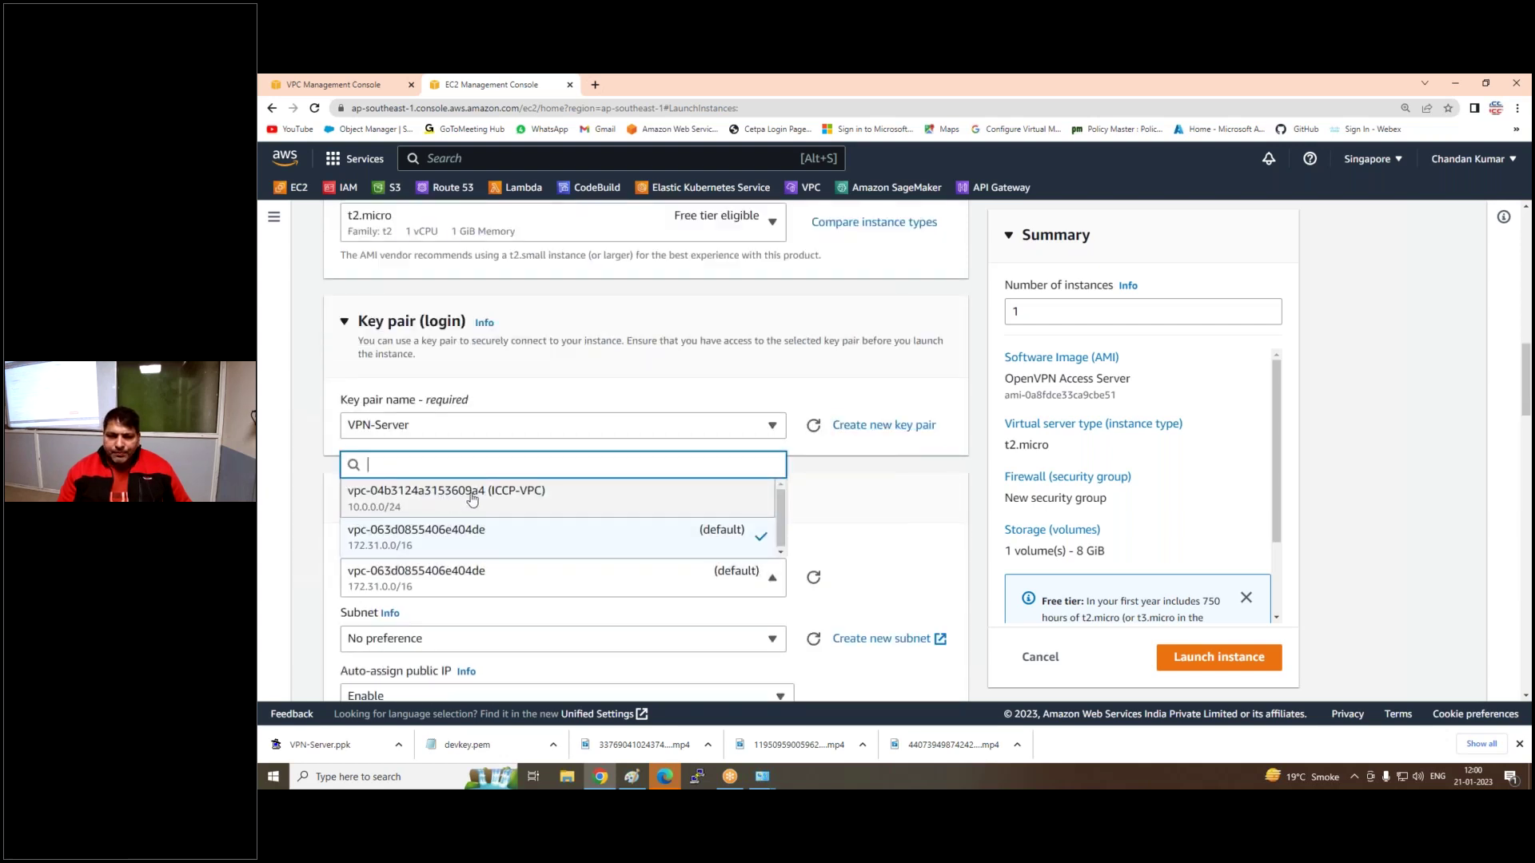
key(Return)
scroll(598, 489, down, 3)
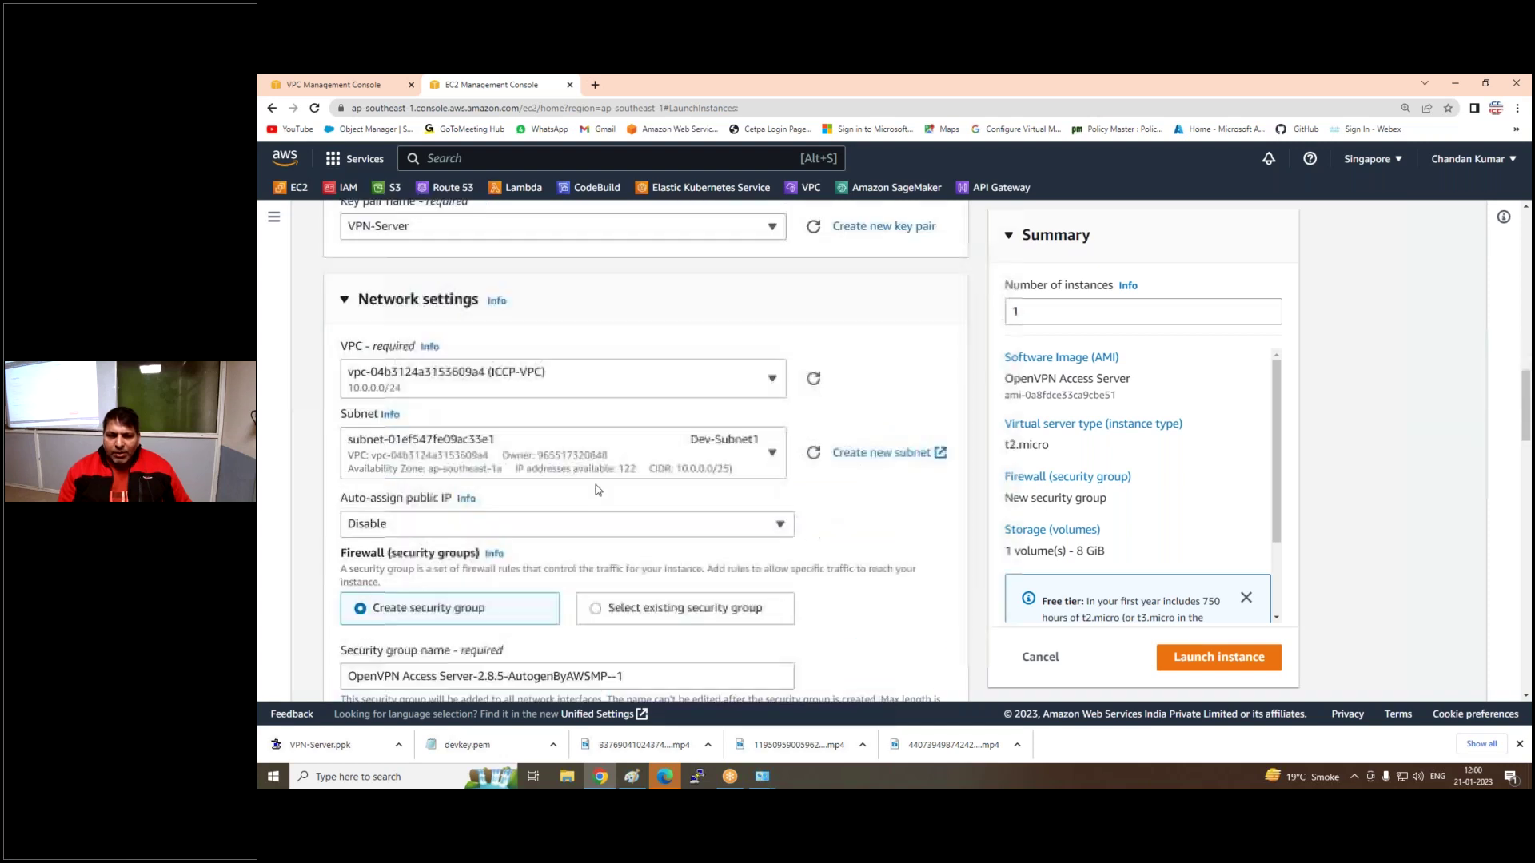
Place the instance in Testing-subnet2 and enable auto-assigning of a public IP
click(768, 456)
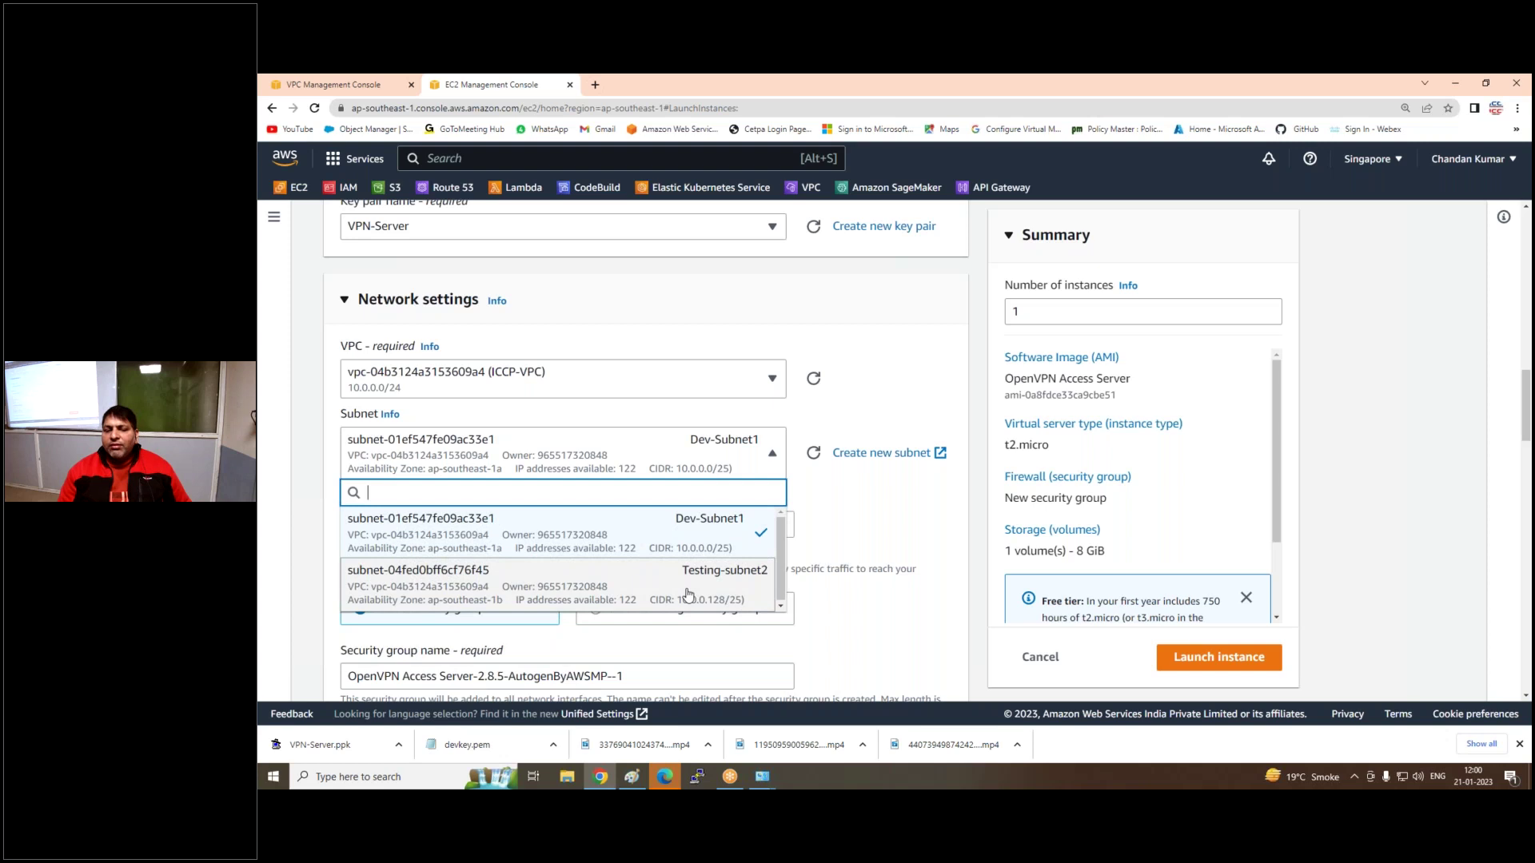
click(687, 594)
click(716, 524)
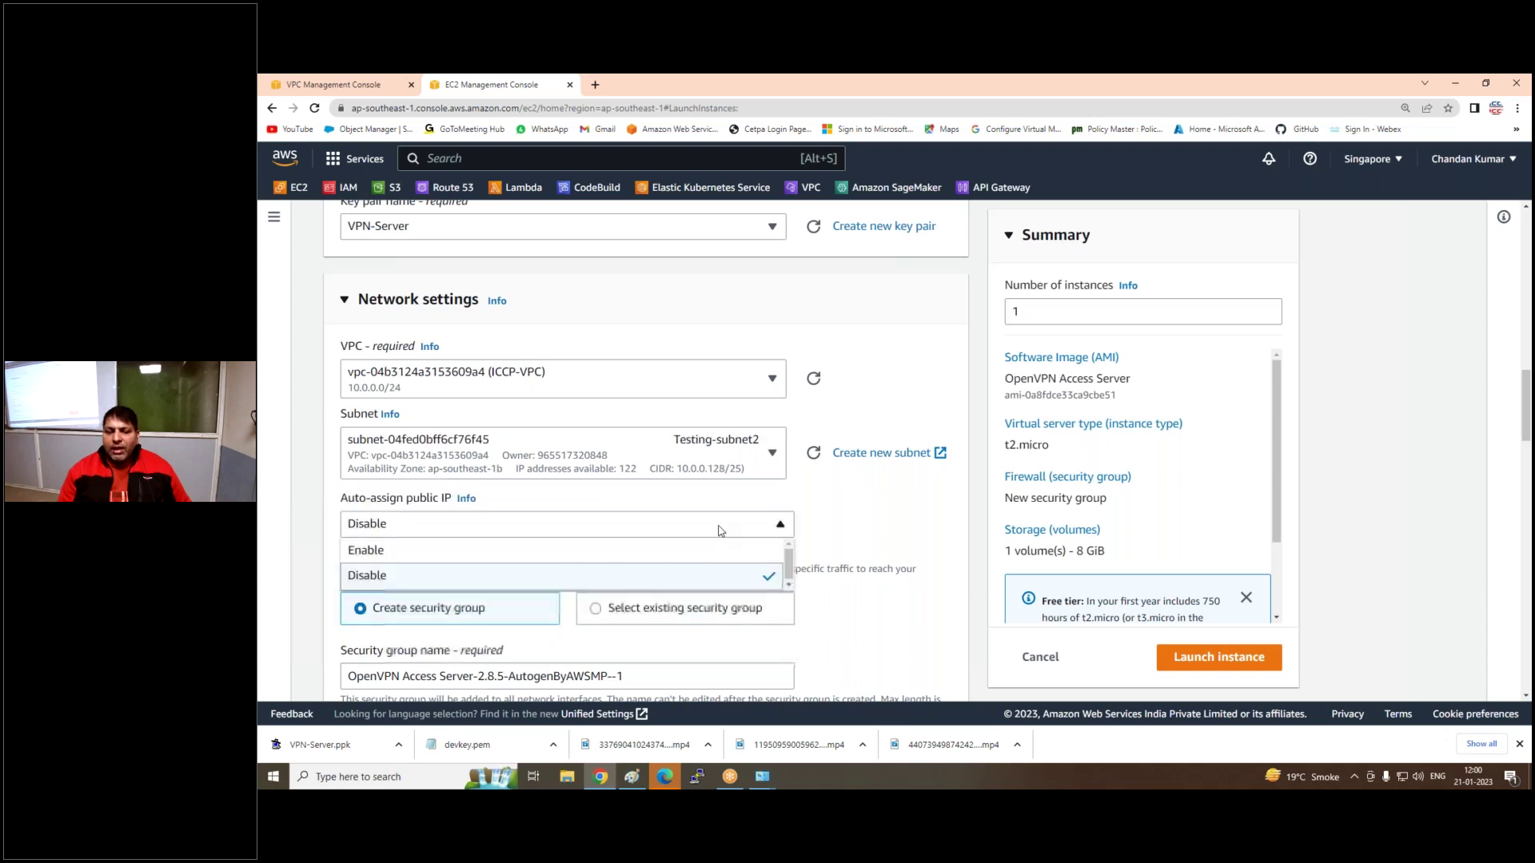
click(482, 550)
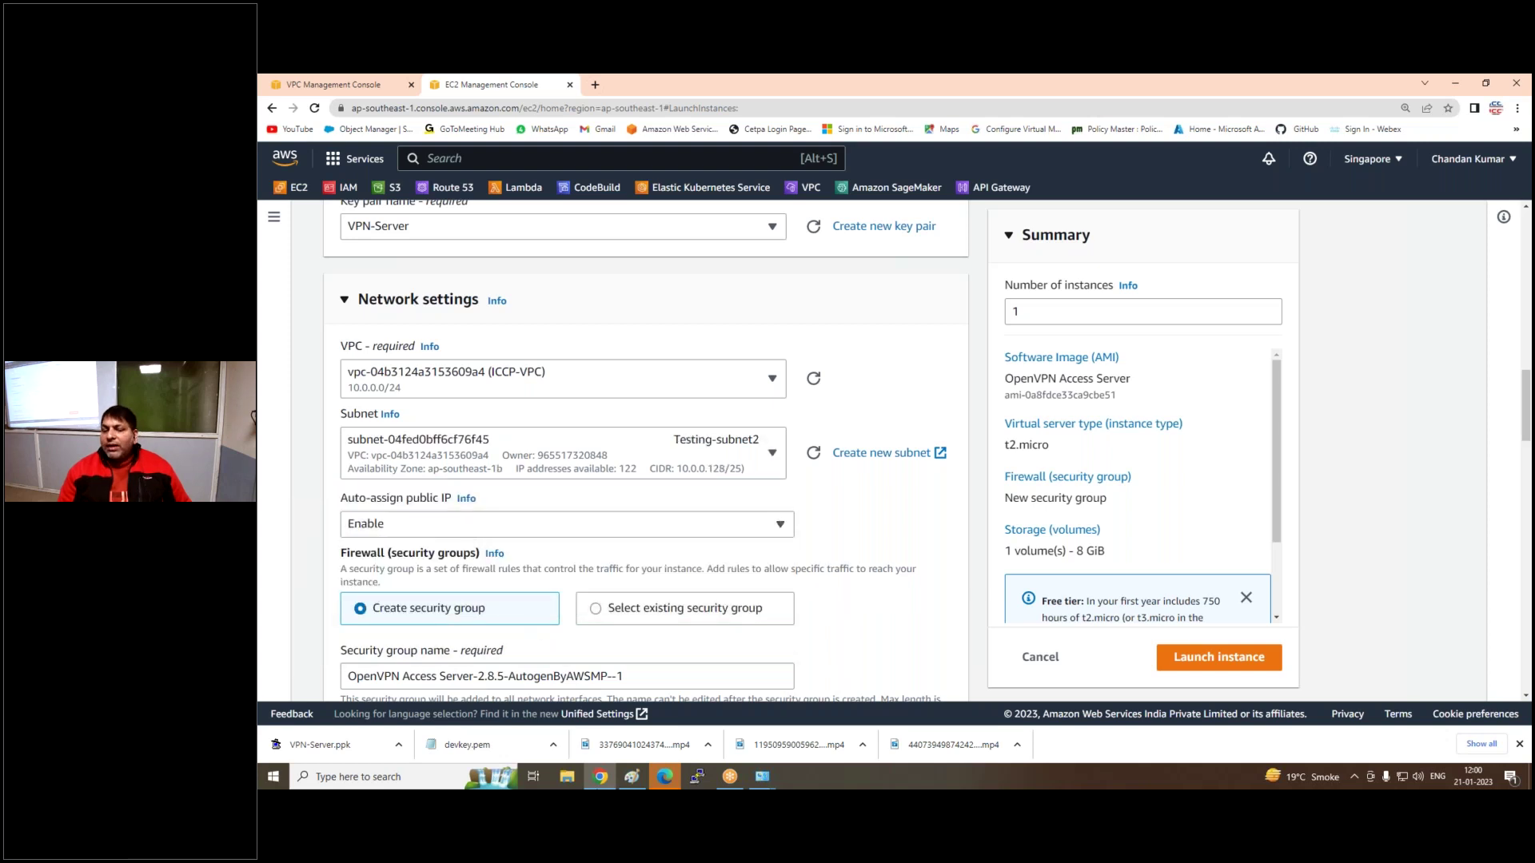
Switch to Paint to examine the VPN gateway and subnets in the network diagram, and return to the EC2 console in Chrome
click(632, 776)
scroll(786, 337, up, 10)
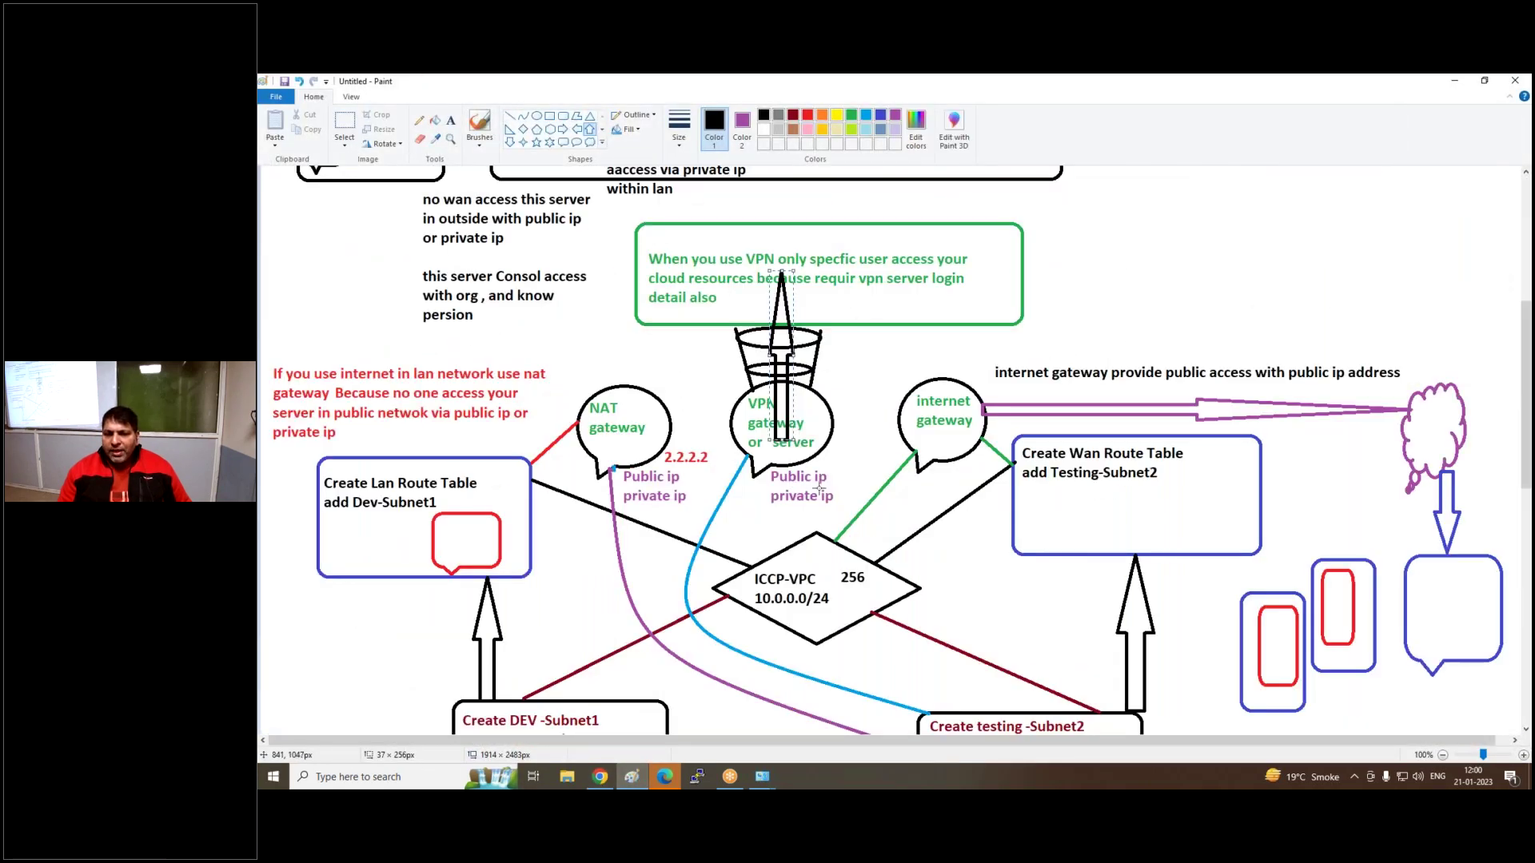
scroll(811, 500, down, 3)
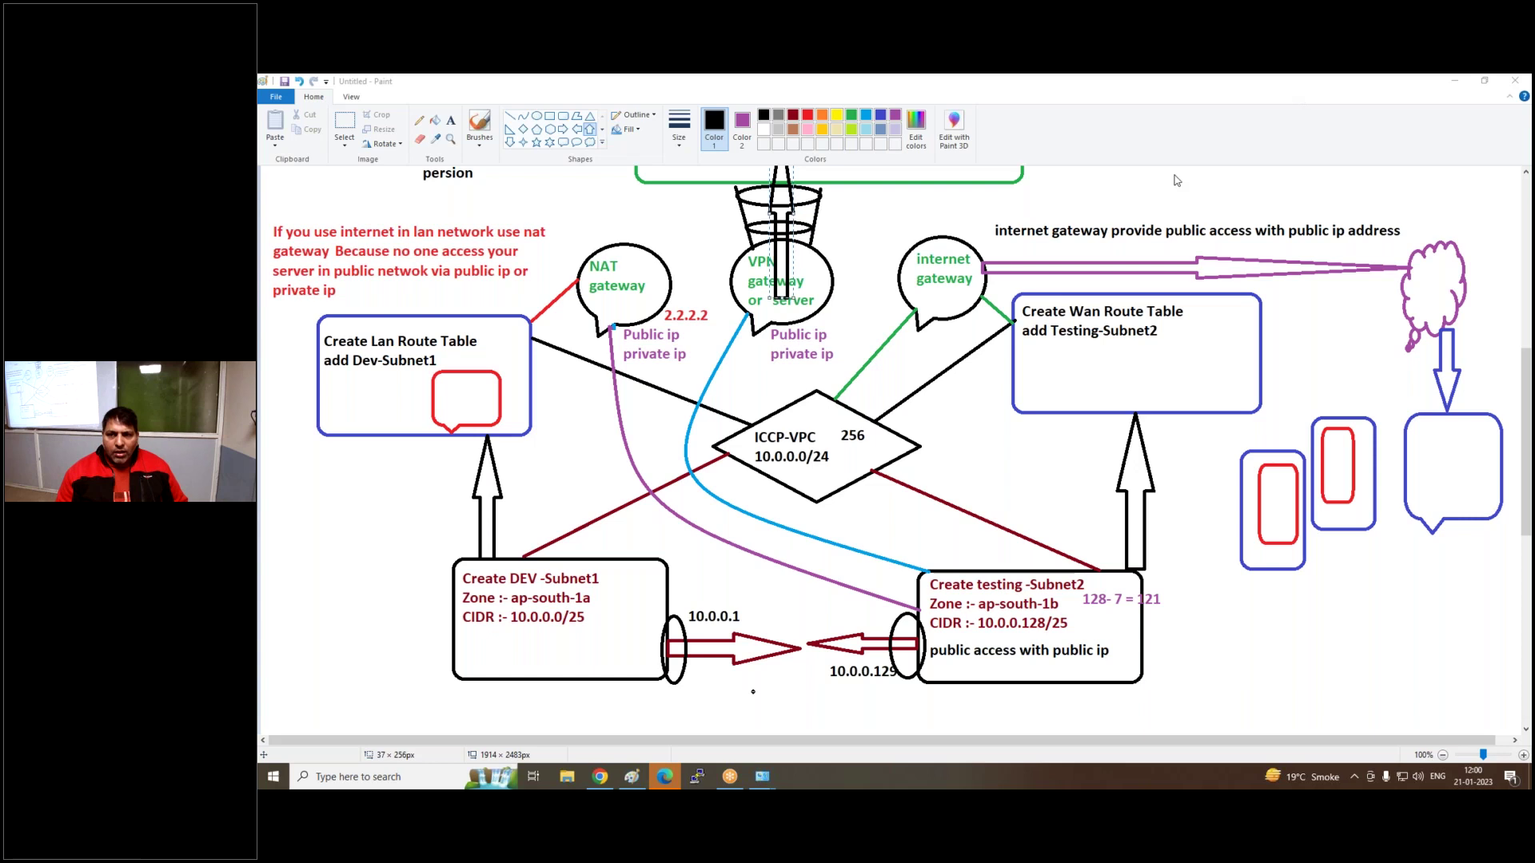
click(599, 777)
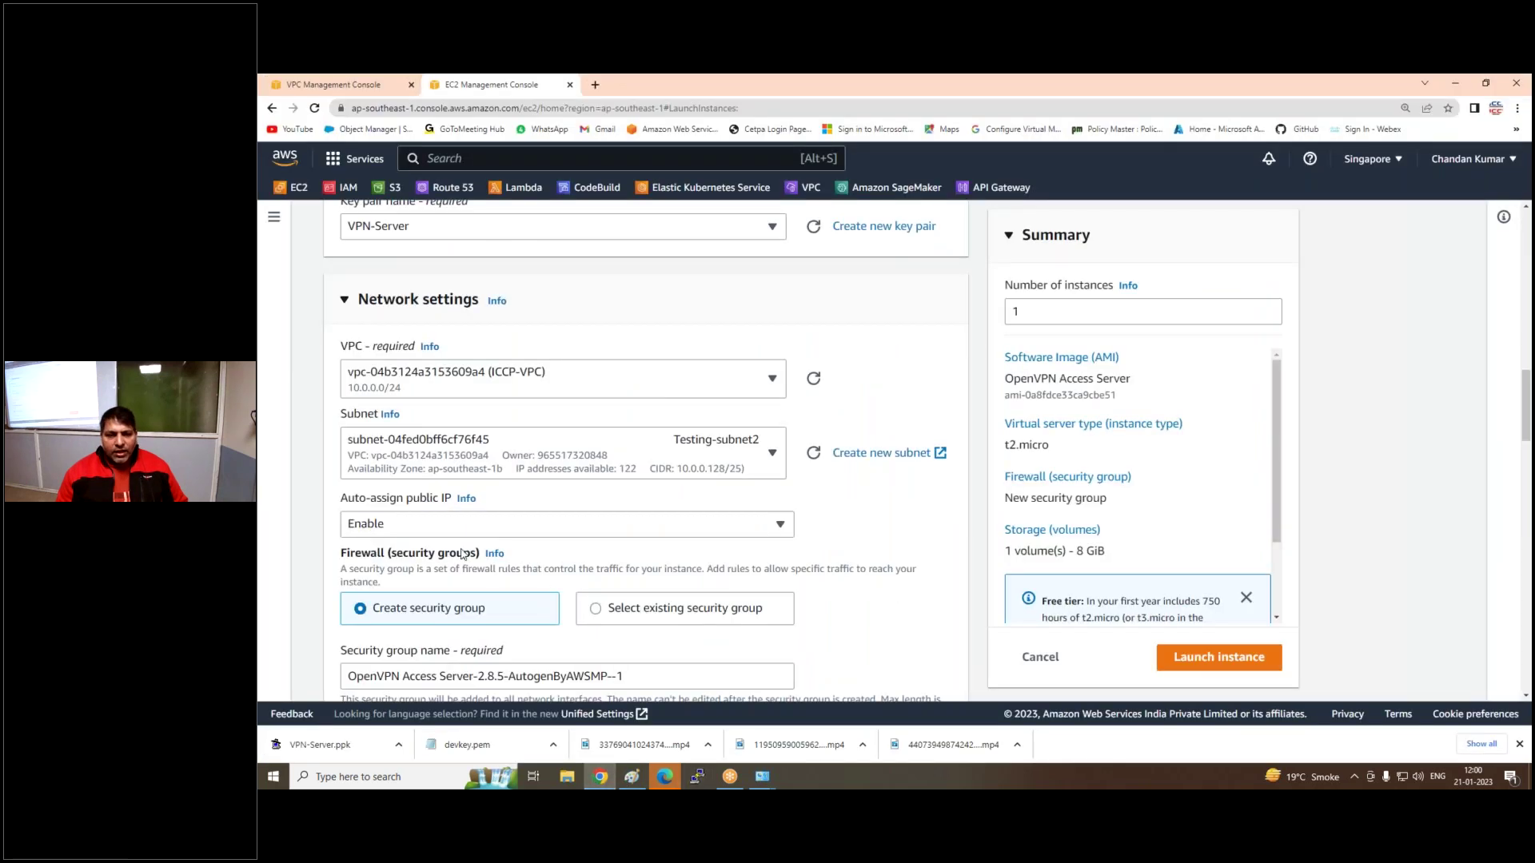
Review the prefilled OpenVPN inbound security group rules and storage, and launch the VPN-Server instance
scroll(485, 538, down, 2)
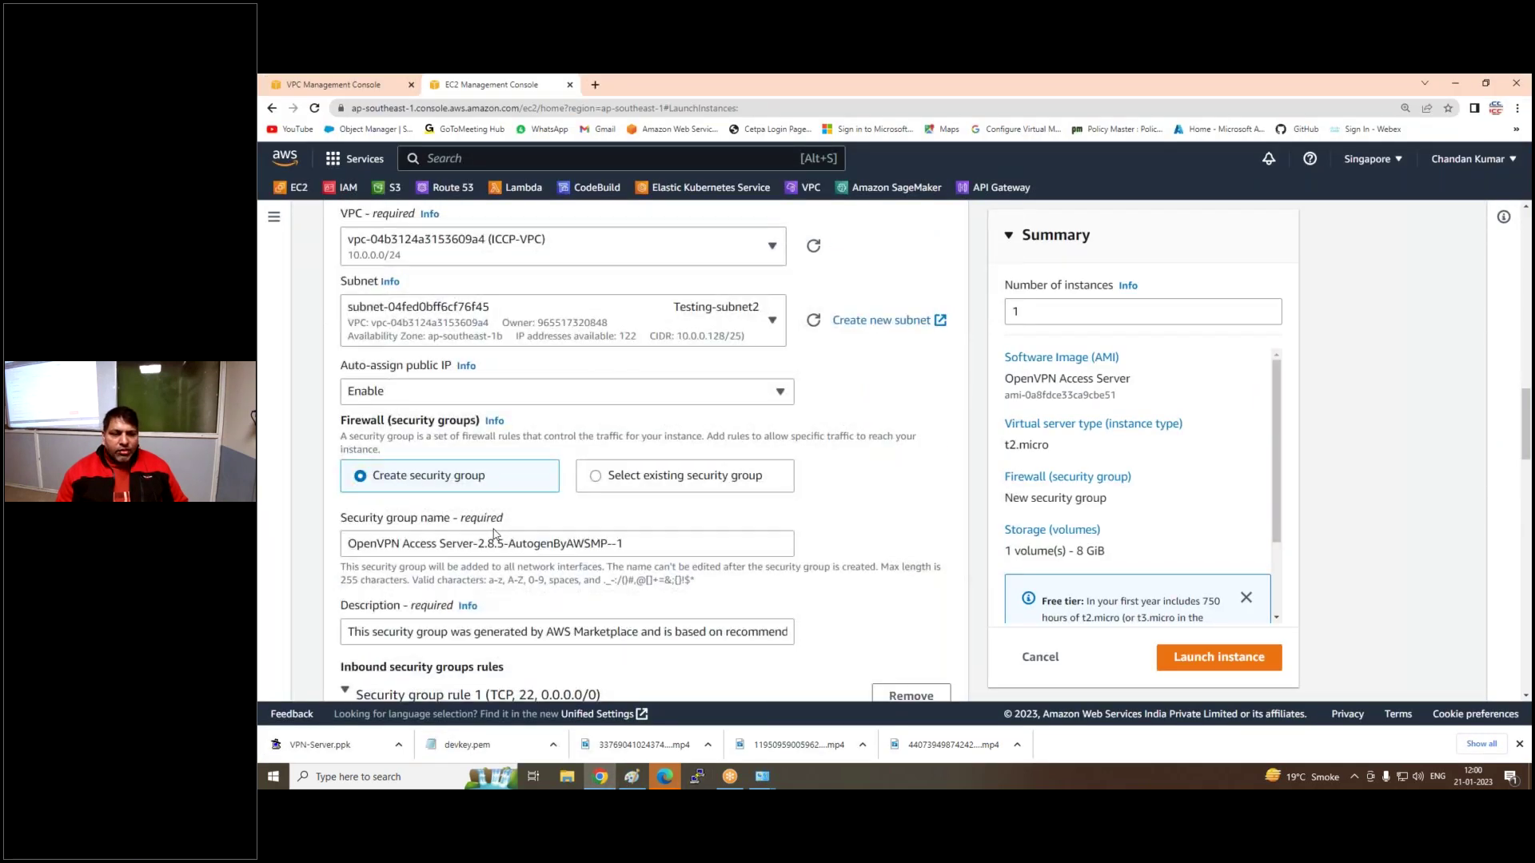
scroll(495, 530, down, 5)
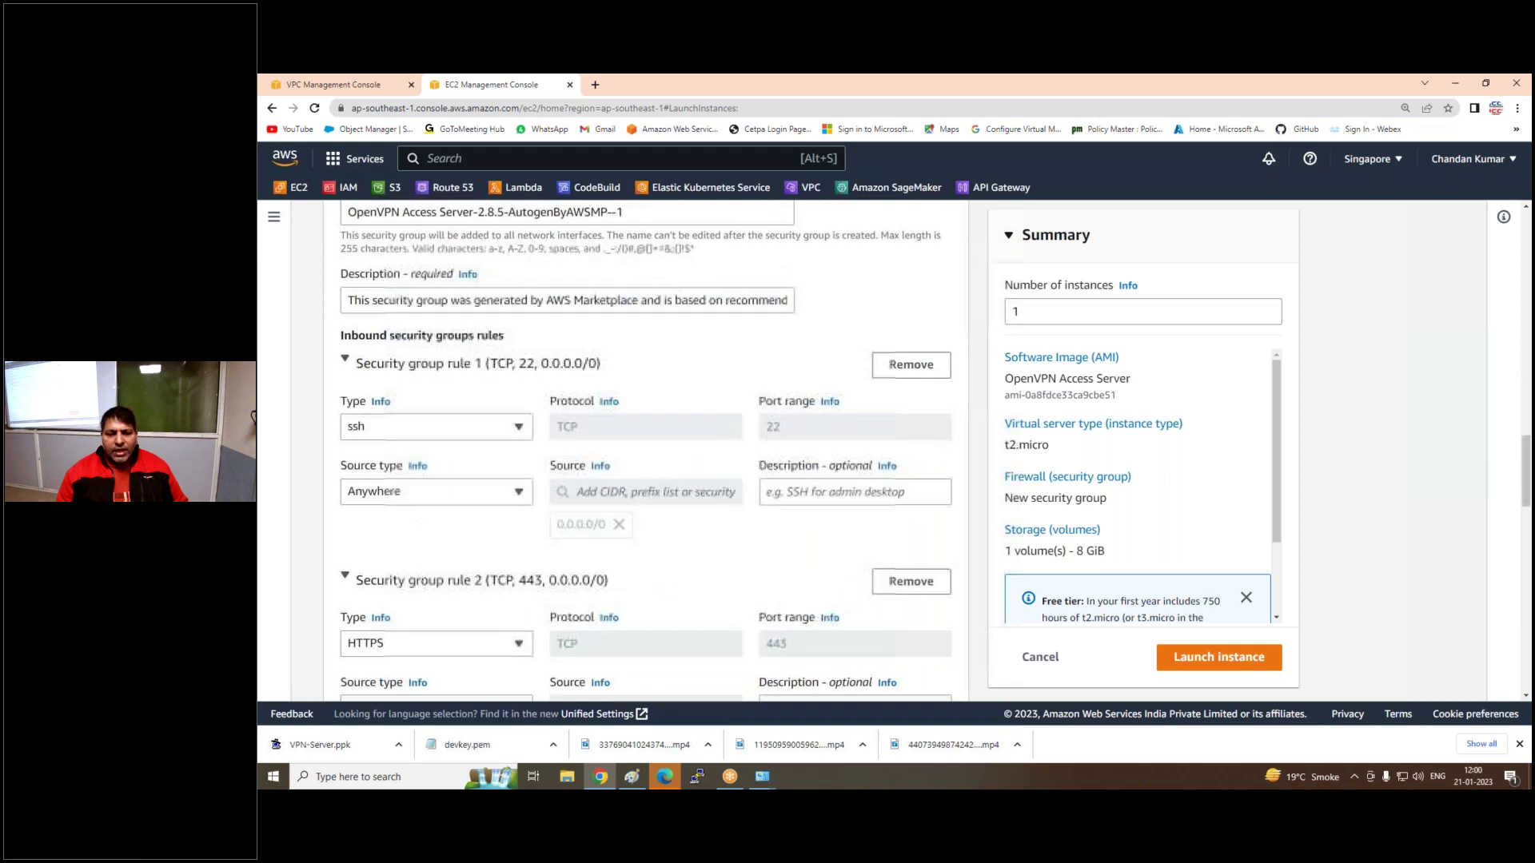
scroll(525, 588, down, 4)
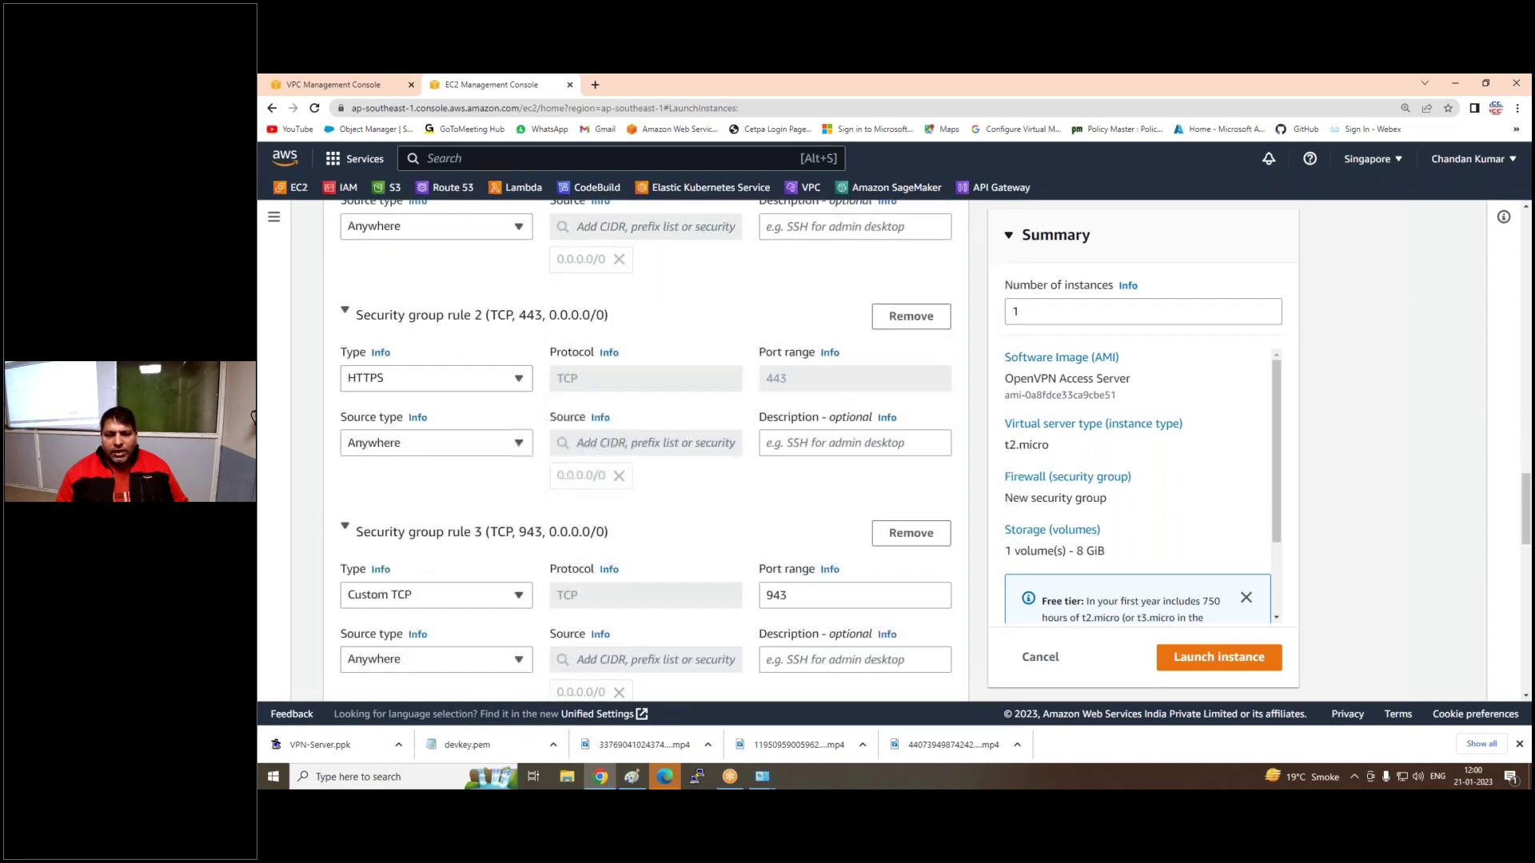
scroll(525, 588, down, 2)
scroll(911, 631, down, 2)
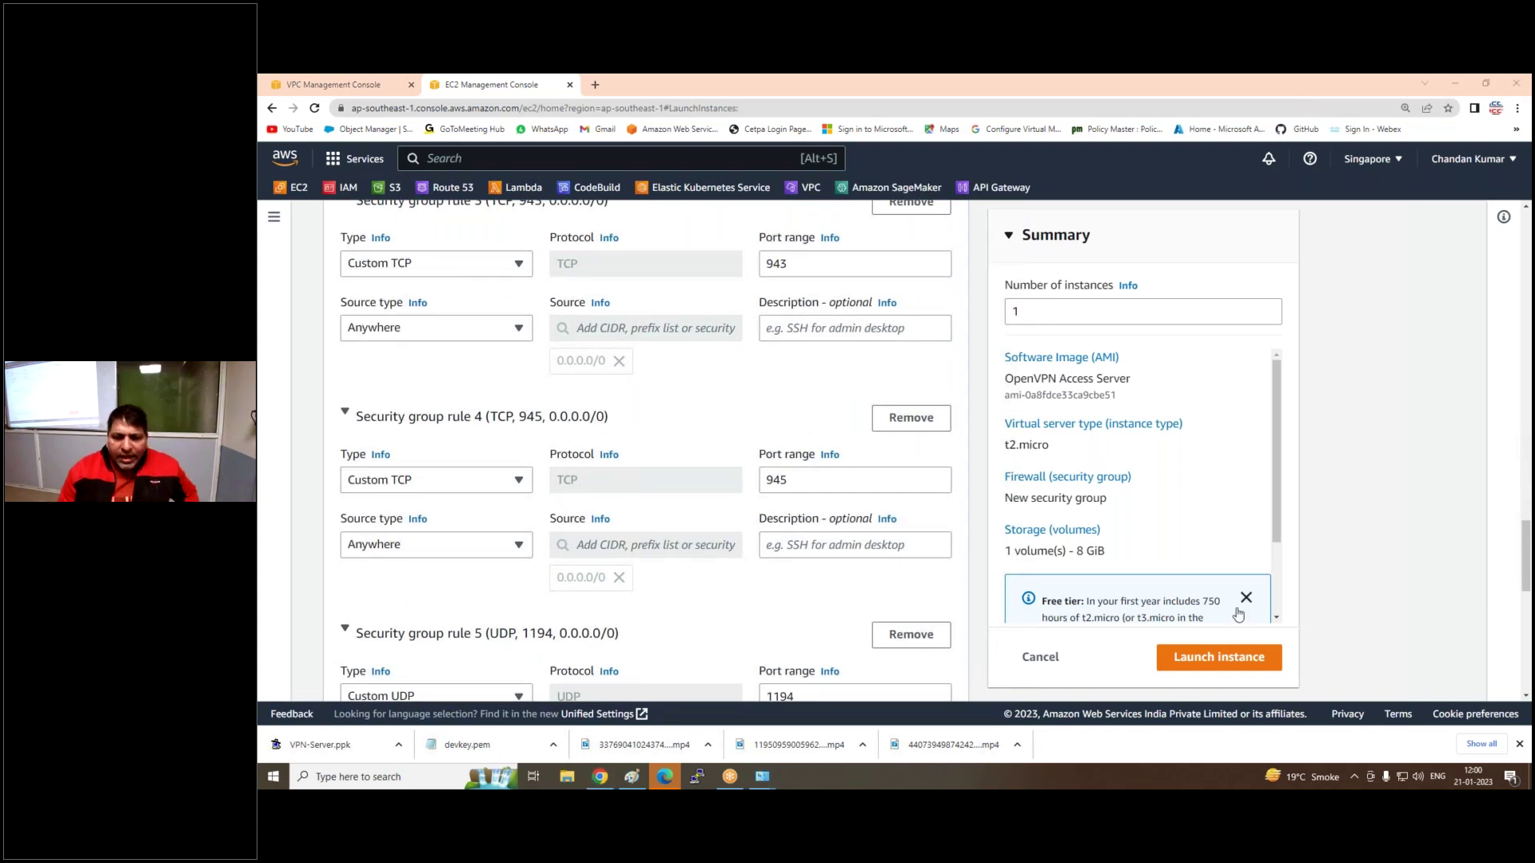
scroll(1197, 637, down, 1)
scroll(1196, 637, down, 6)
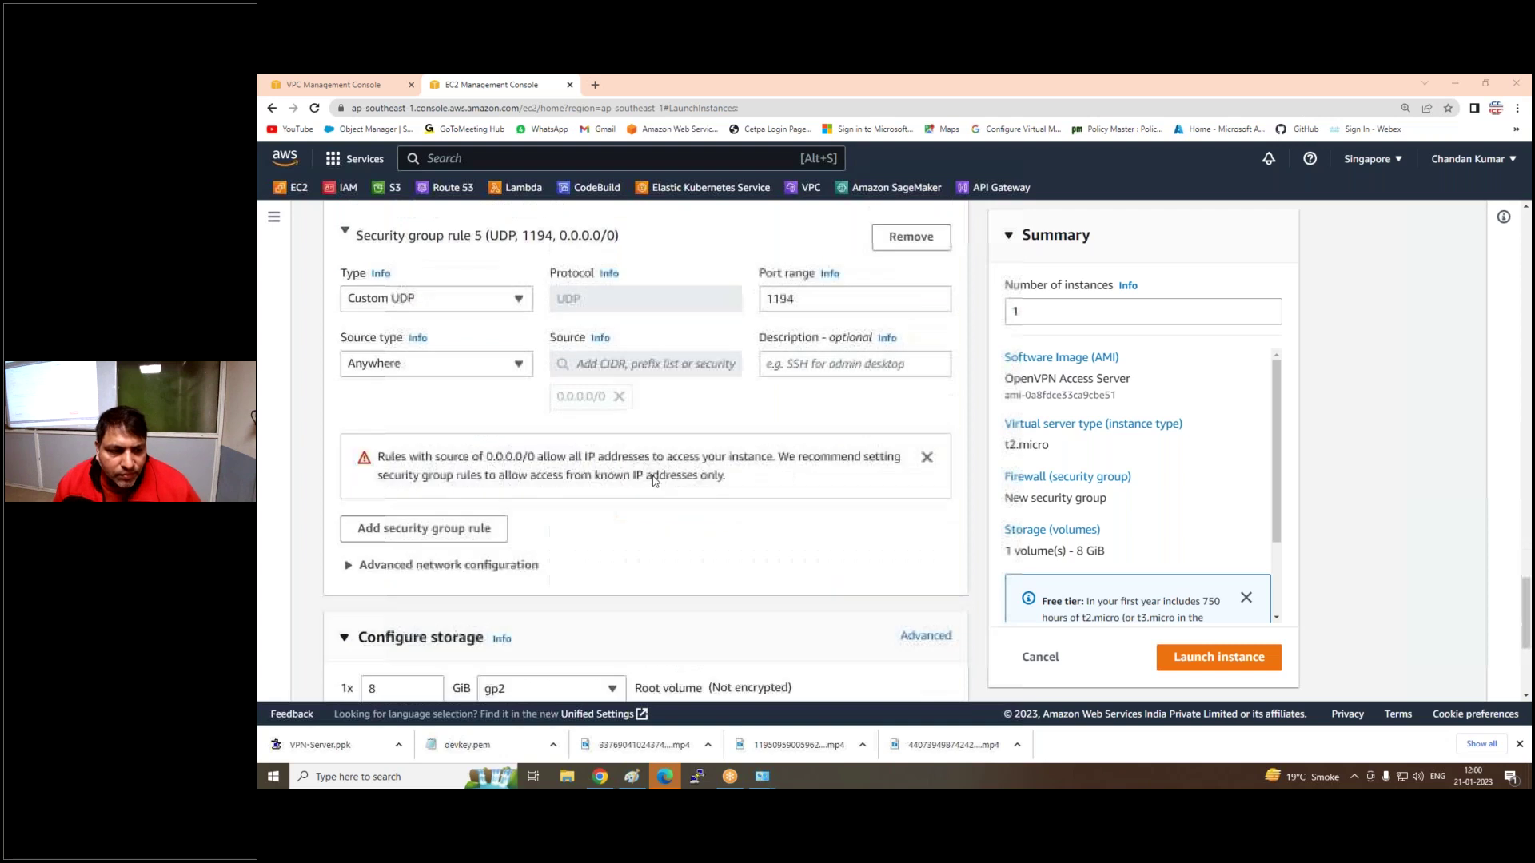
click(1210, 670)
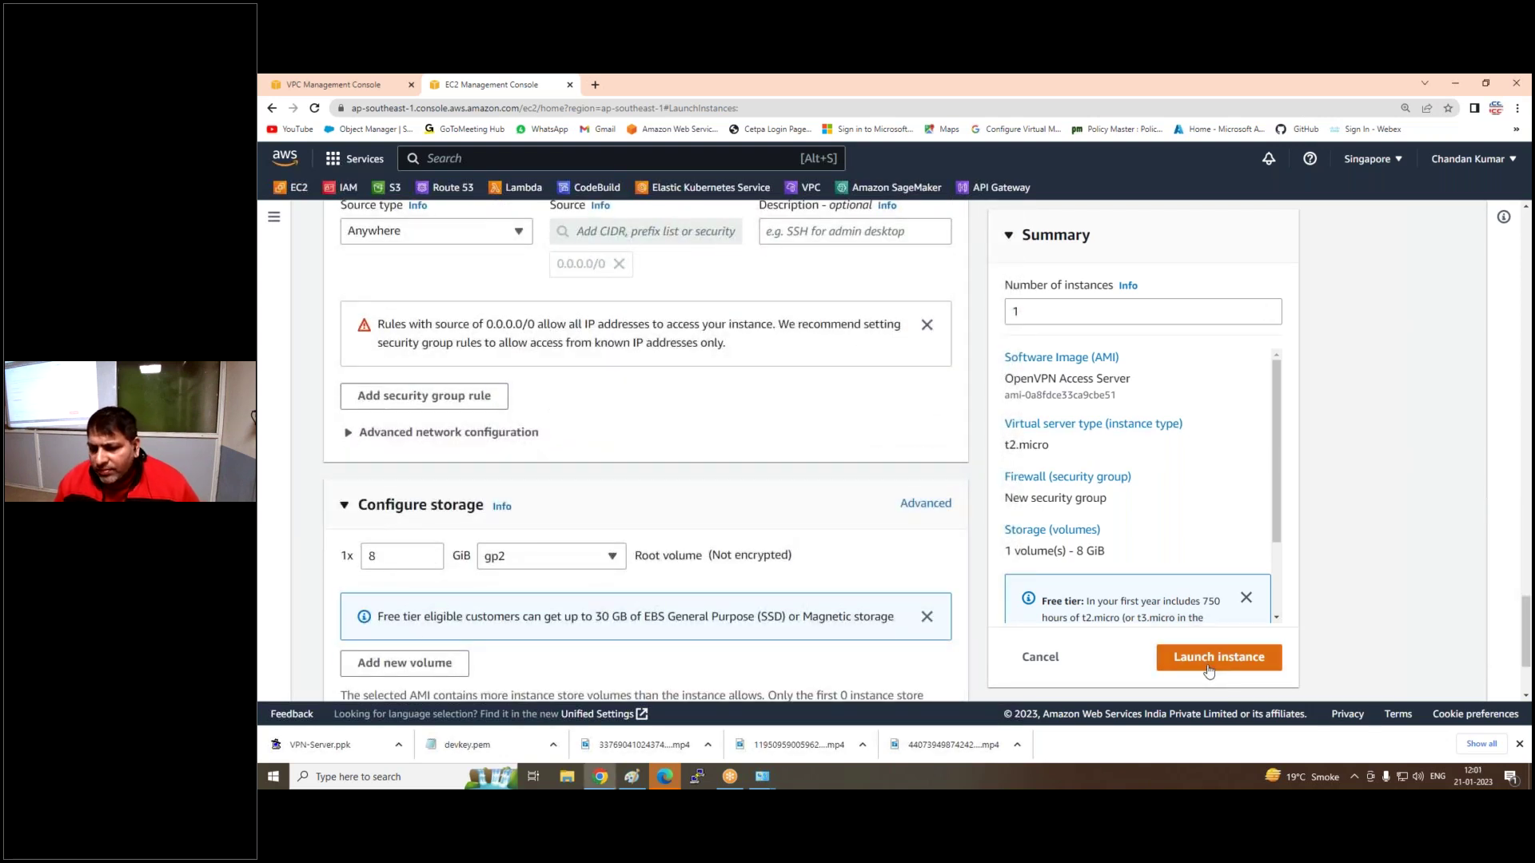
click(1210, 670)
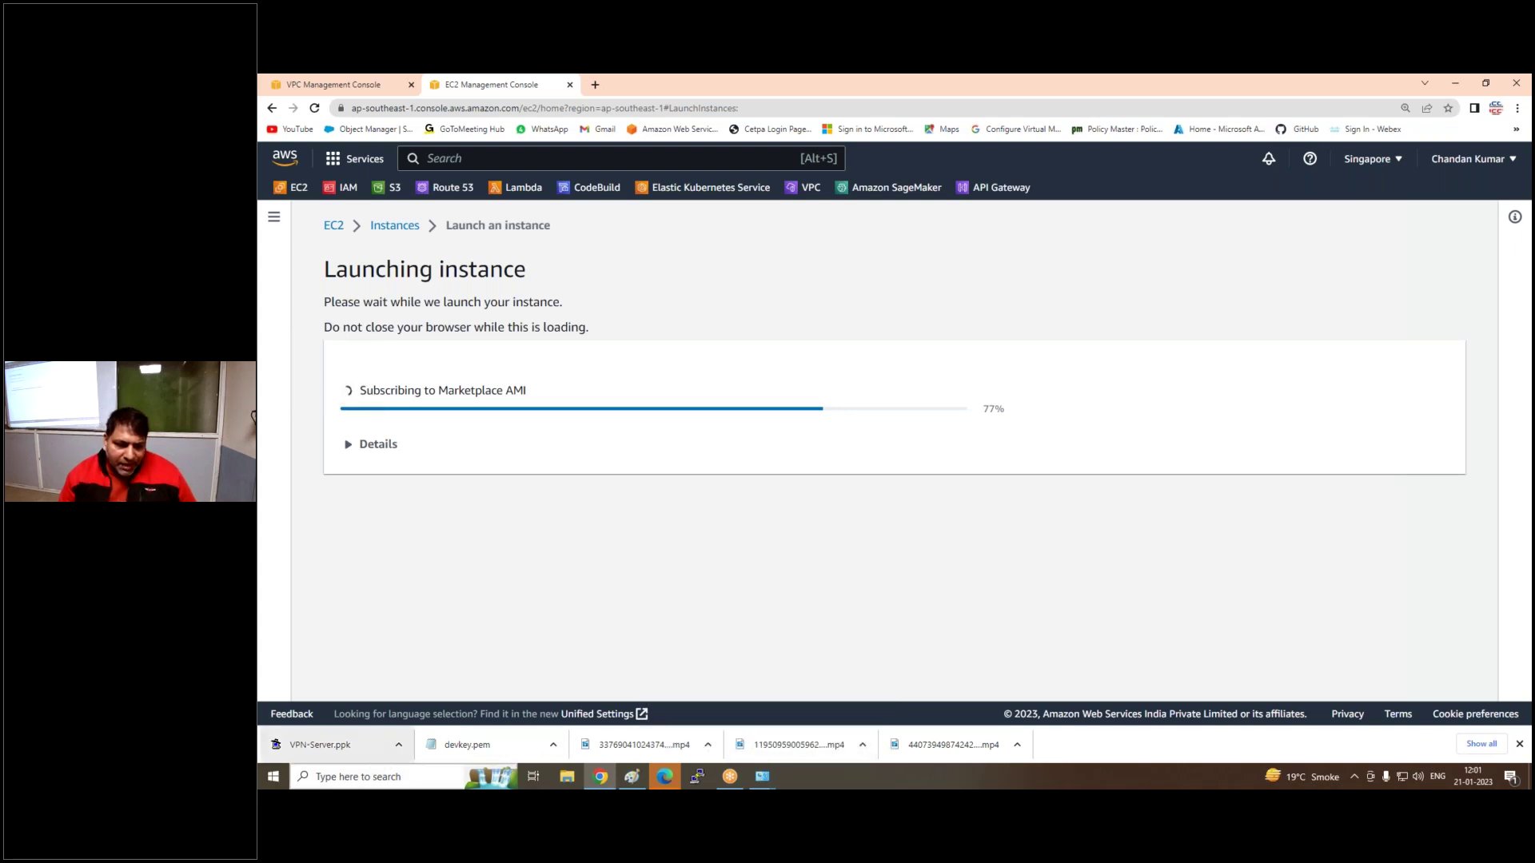
Open the Windows VPN settings, remove the VPN-Vnet connection, and close the settings
click(368, 776)
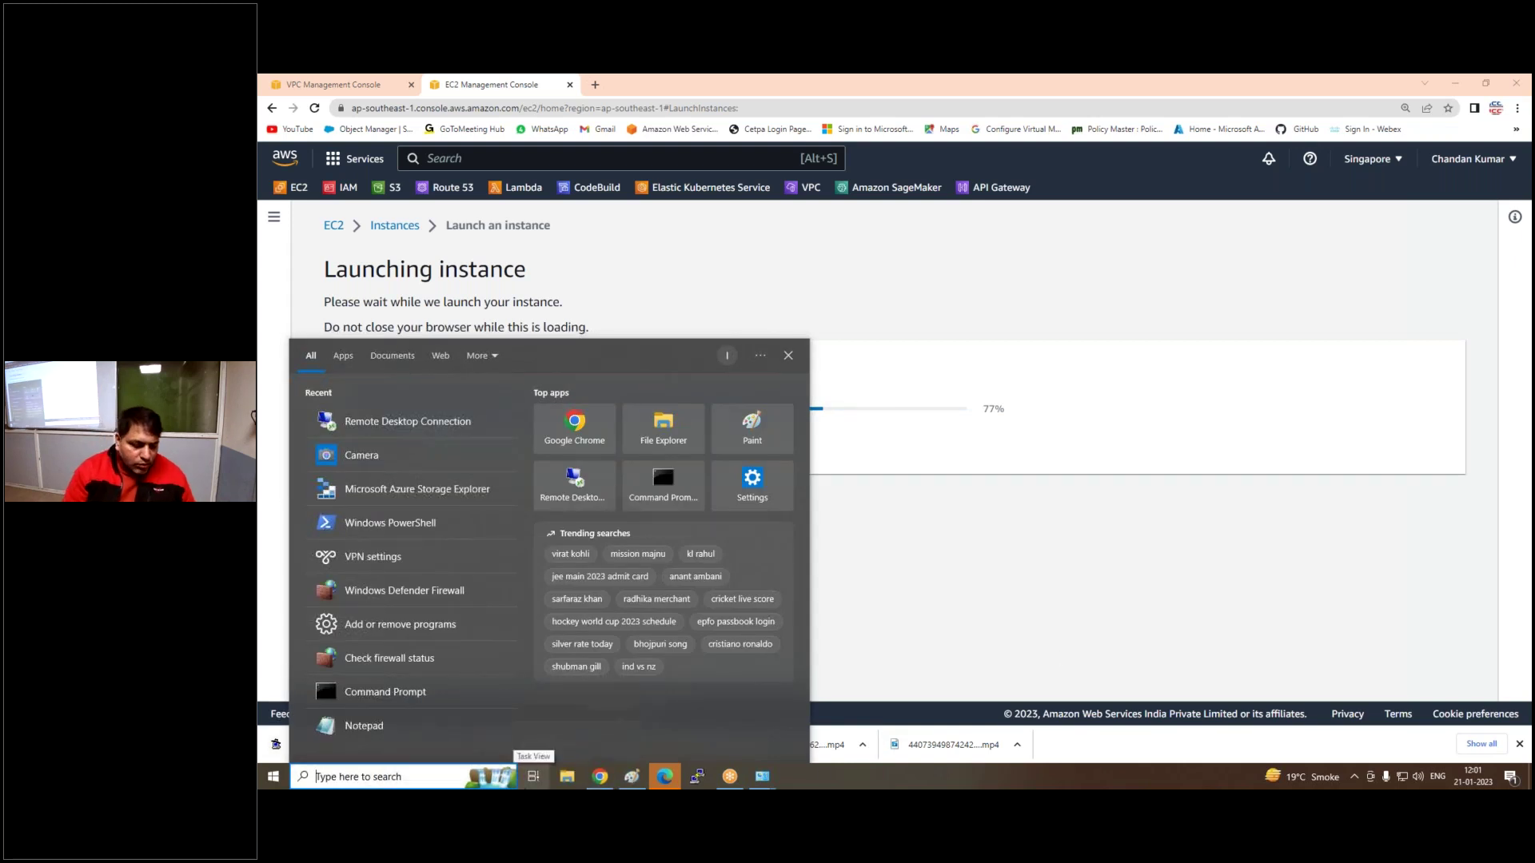
text(vpn)
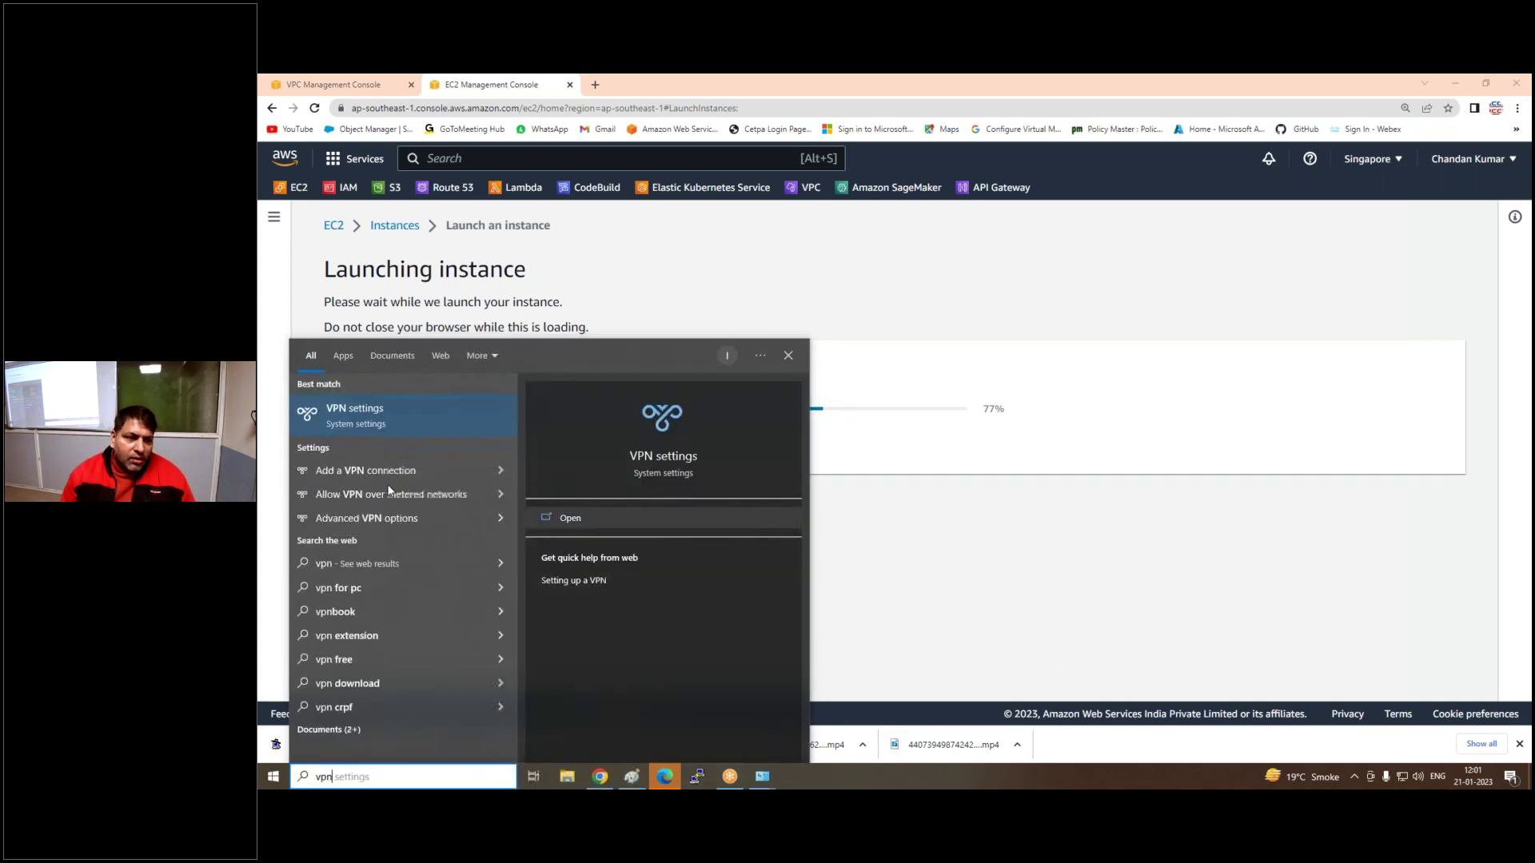
click(351, 410)
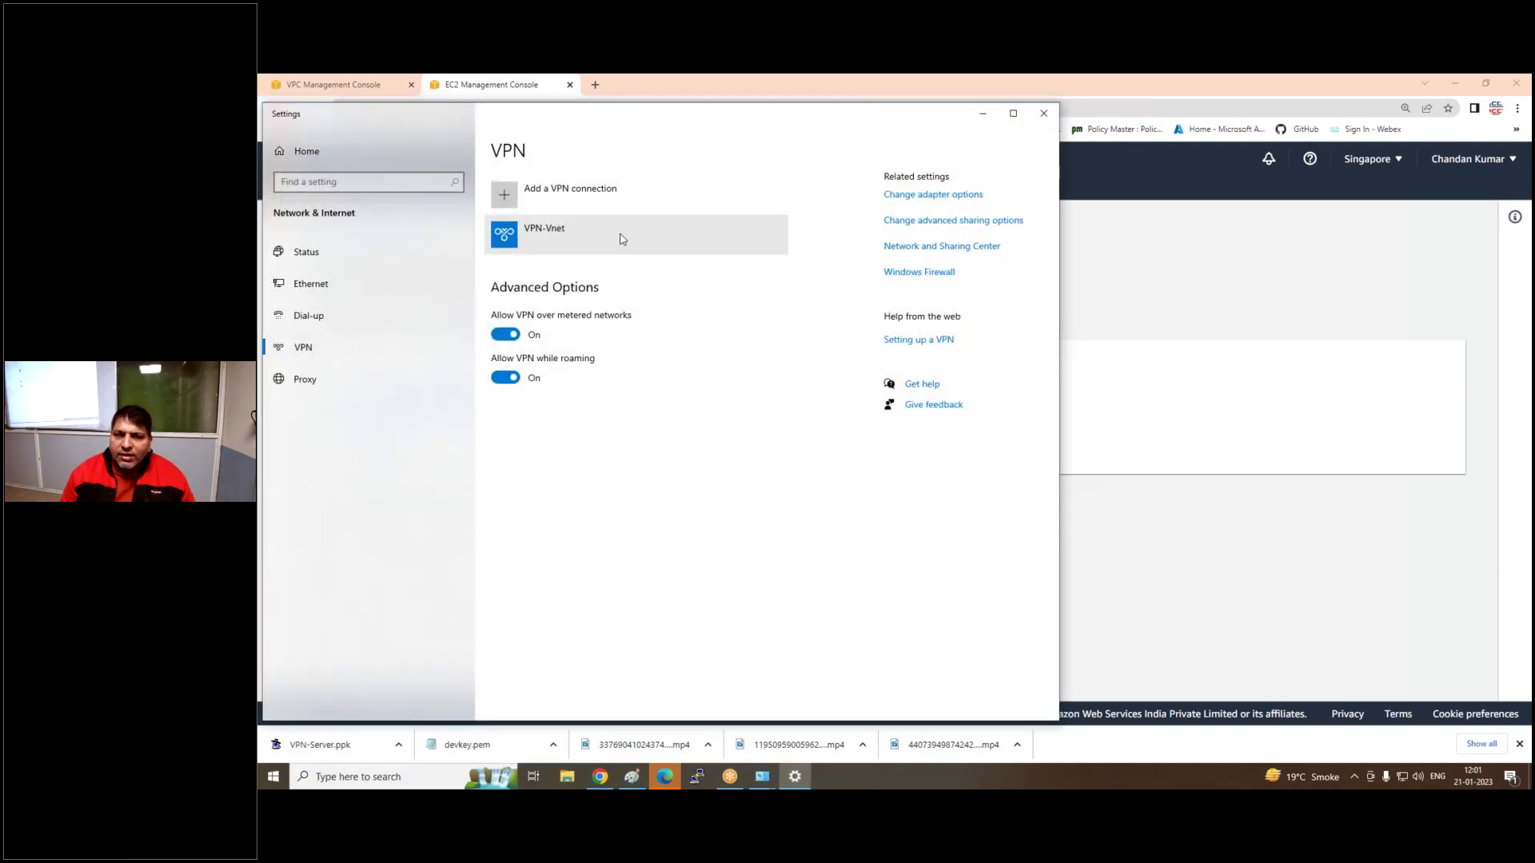
click(623, 240)
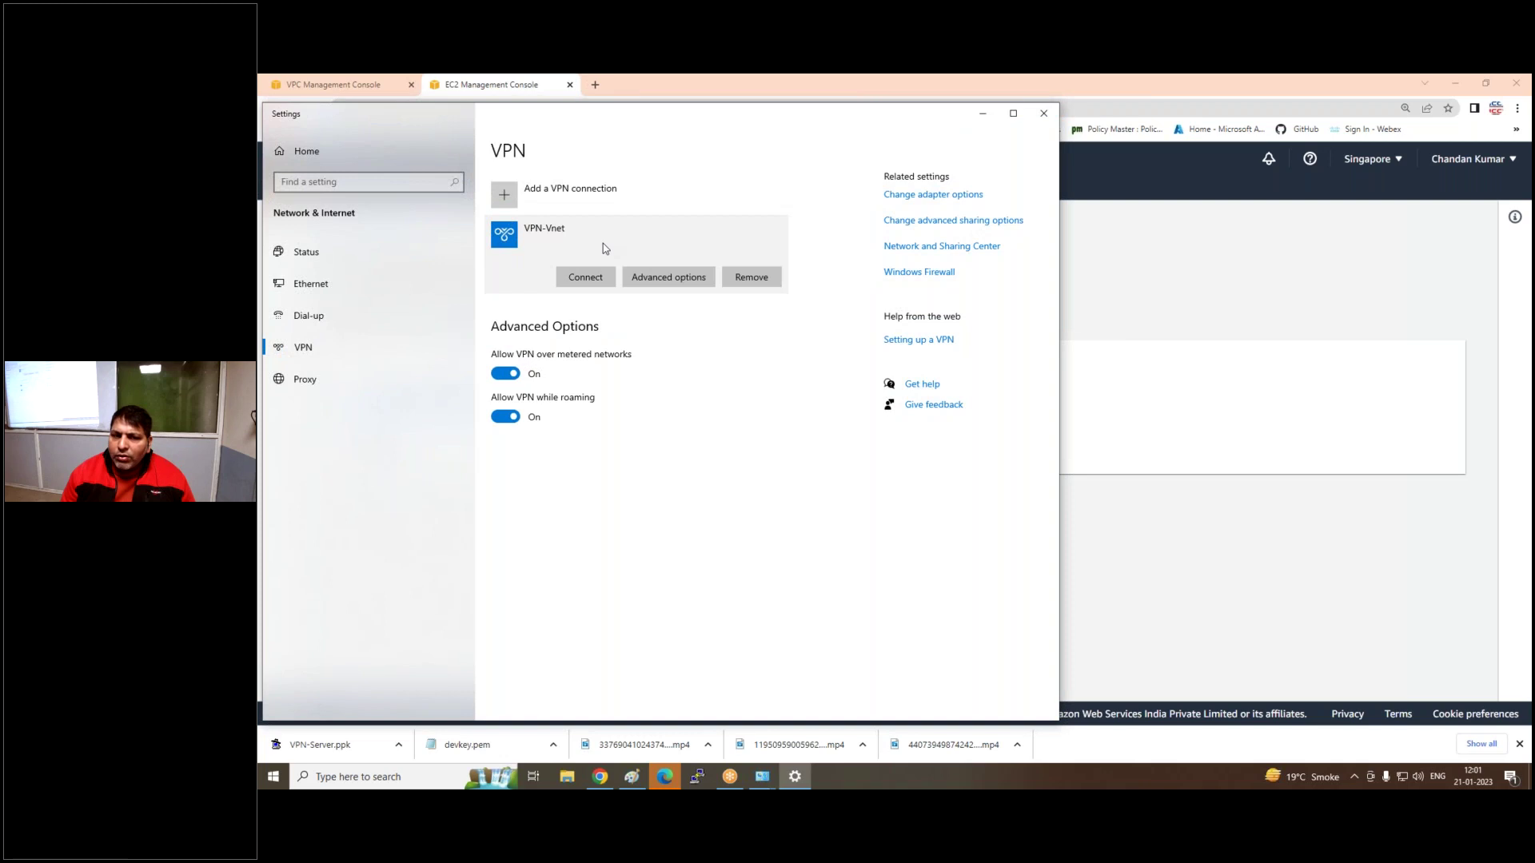
click(742, 279)
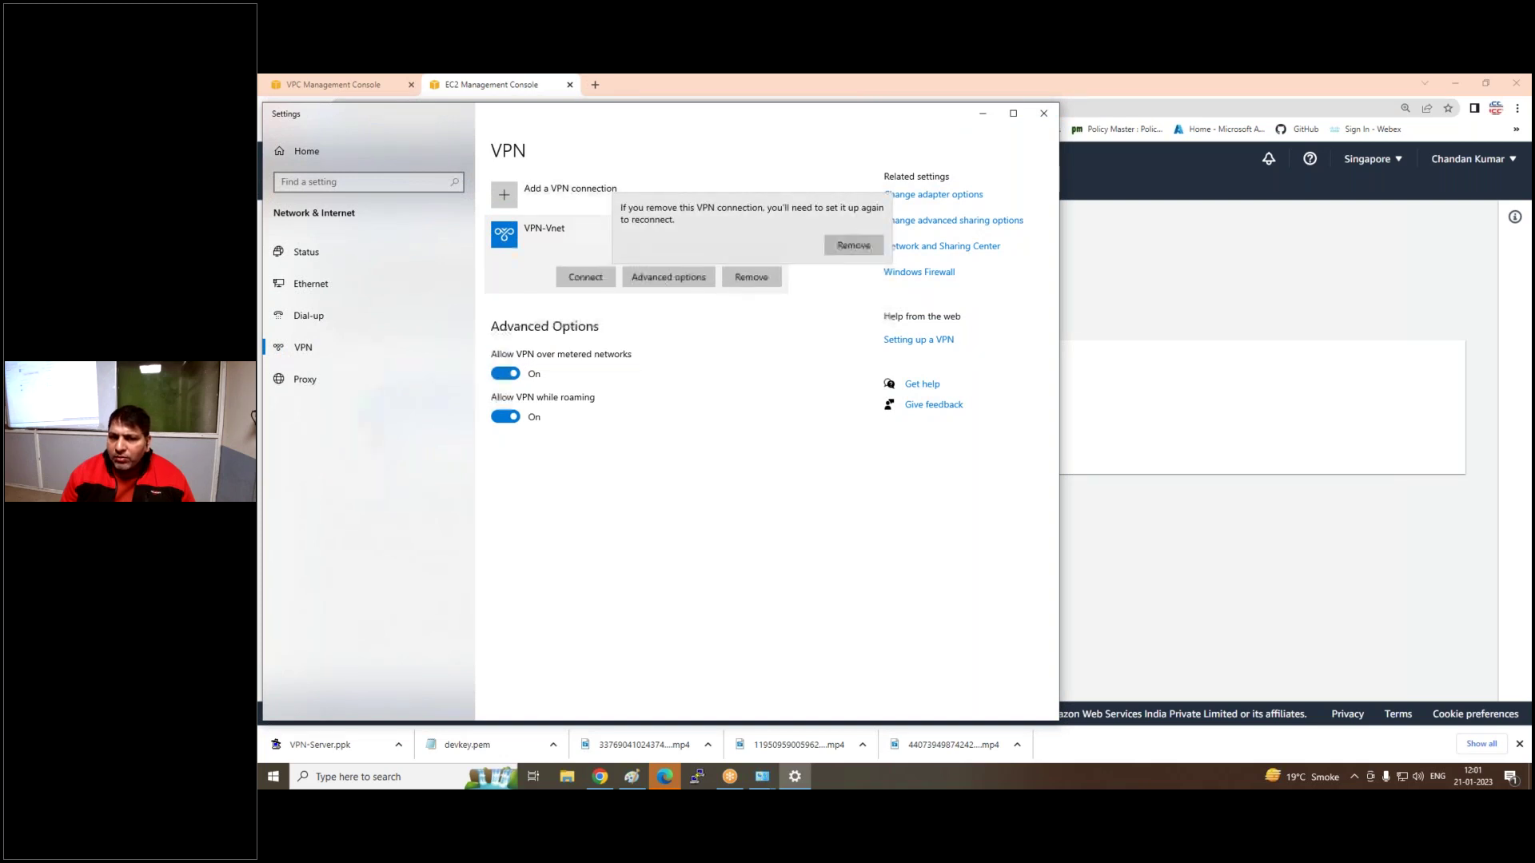
click(854, 247)
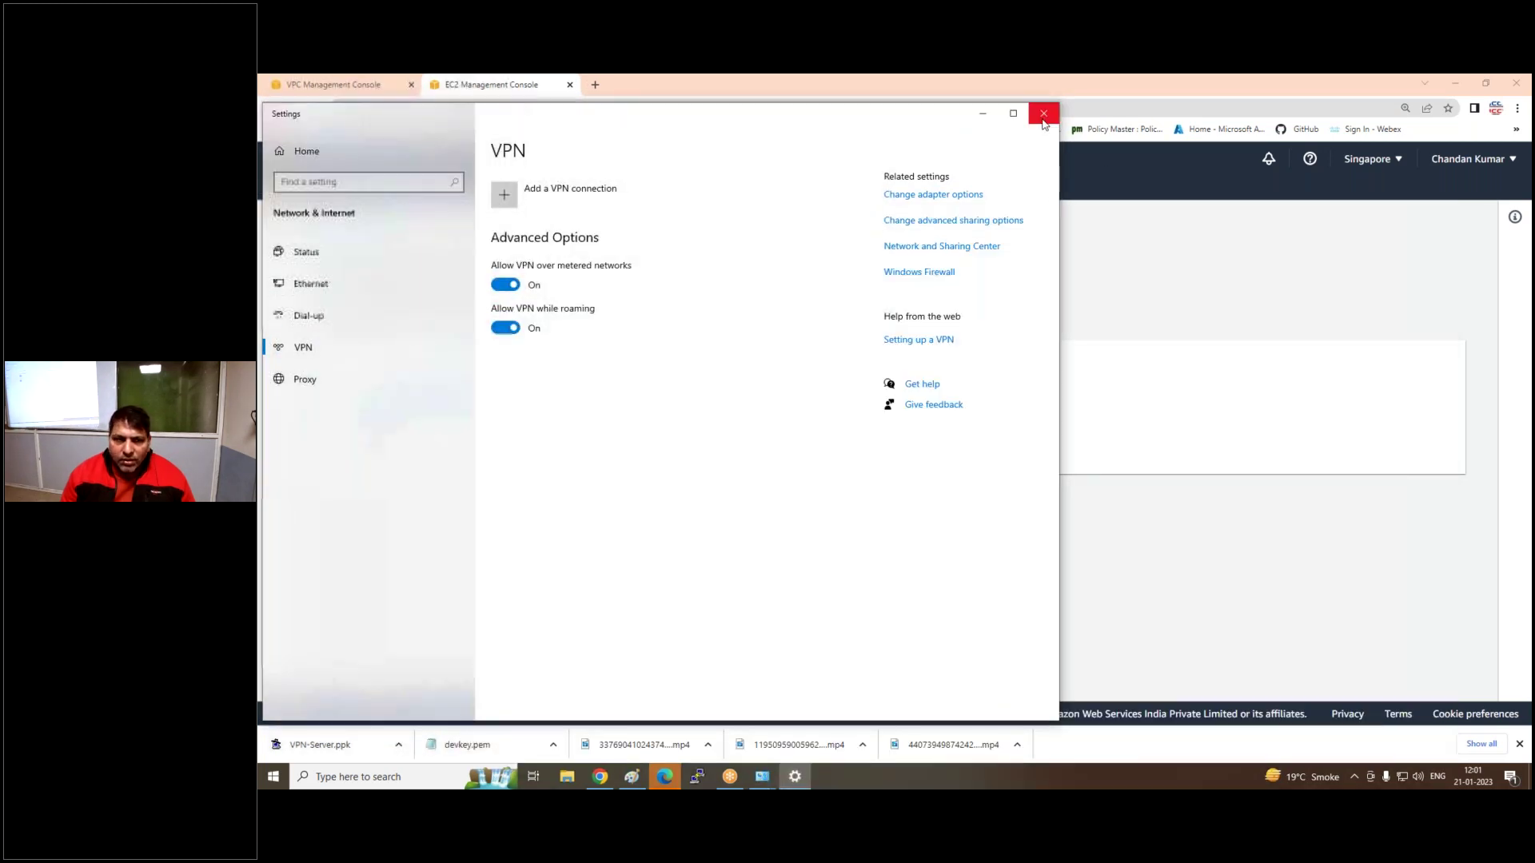
click(1043, 114)
Search the installed apps in Windows Add or remove programs for "open", and close the settings
click(368, 777)
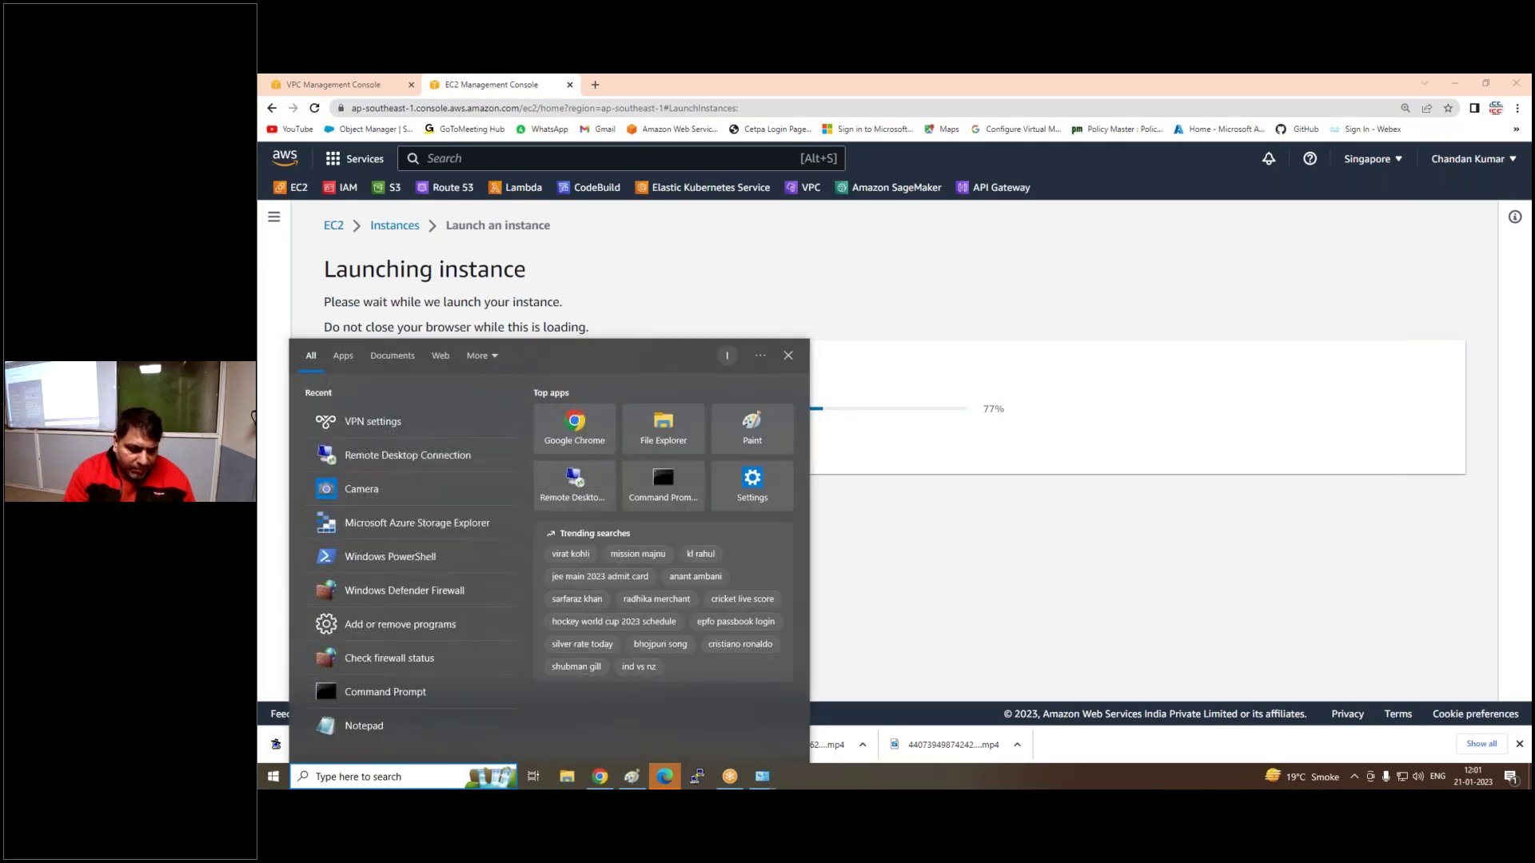
key(super)
text(add)
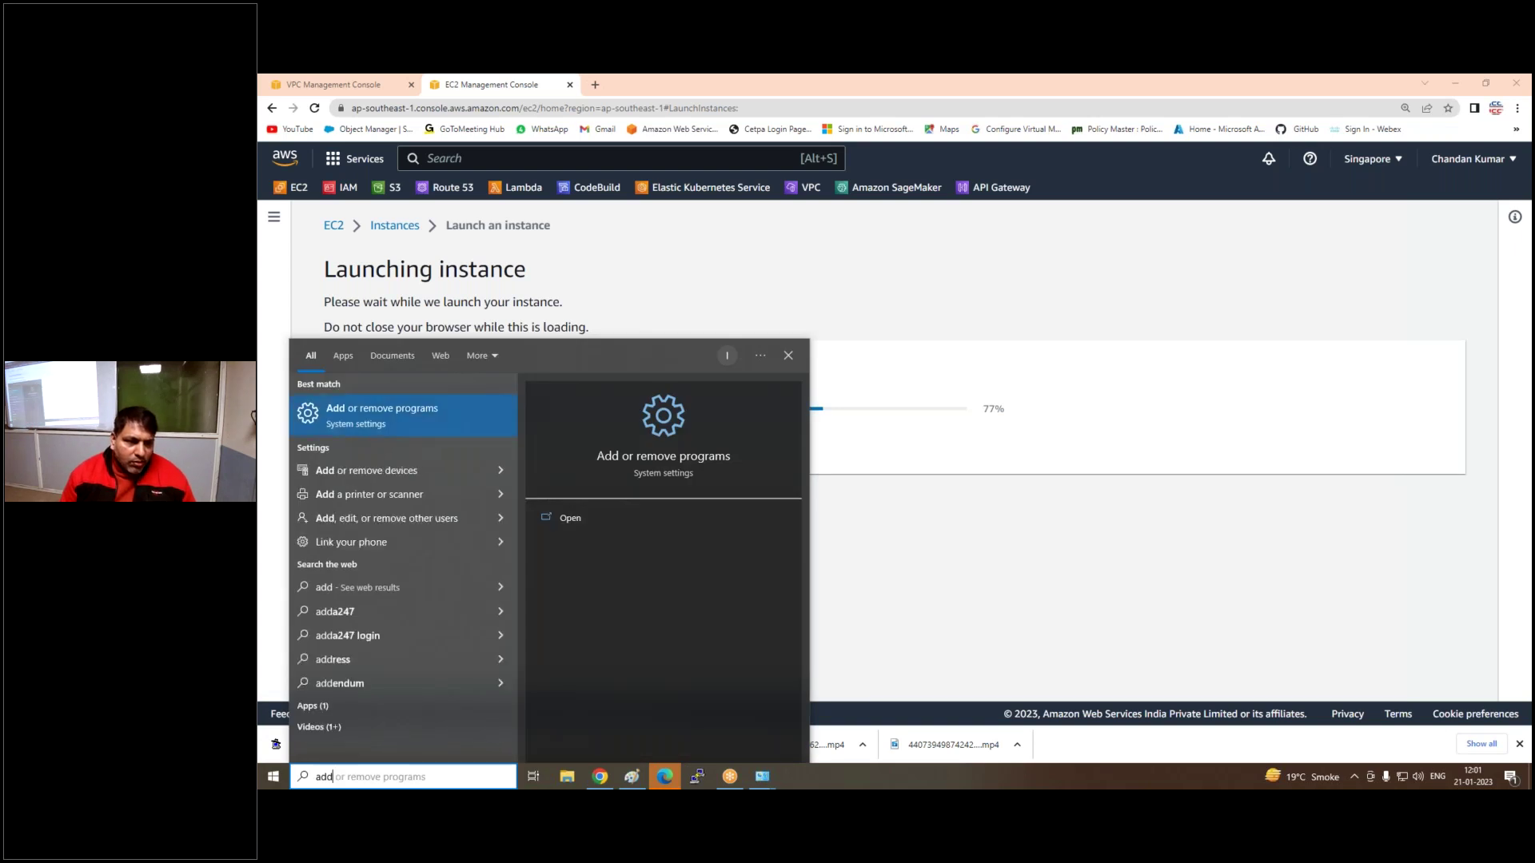
click(463, 407)
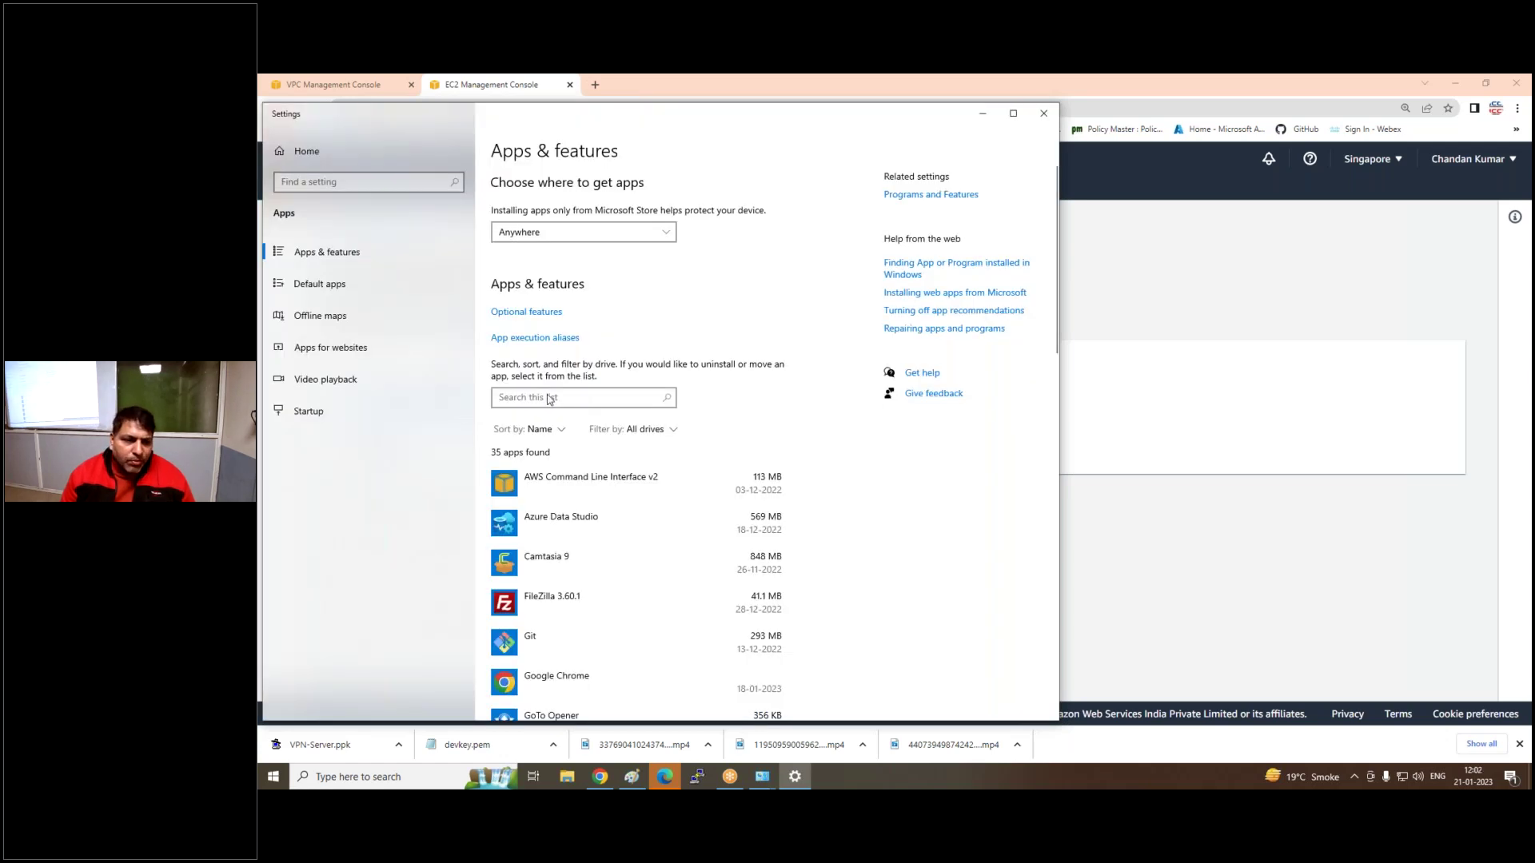
click(538, 397)
text(op)
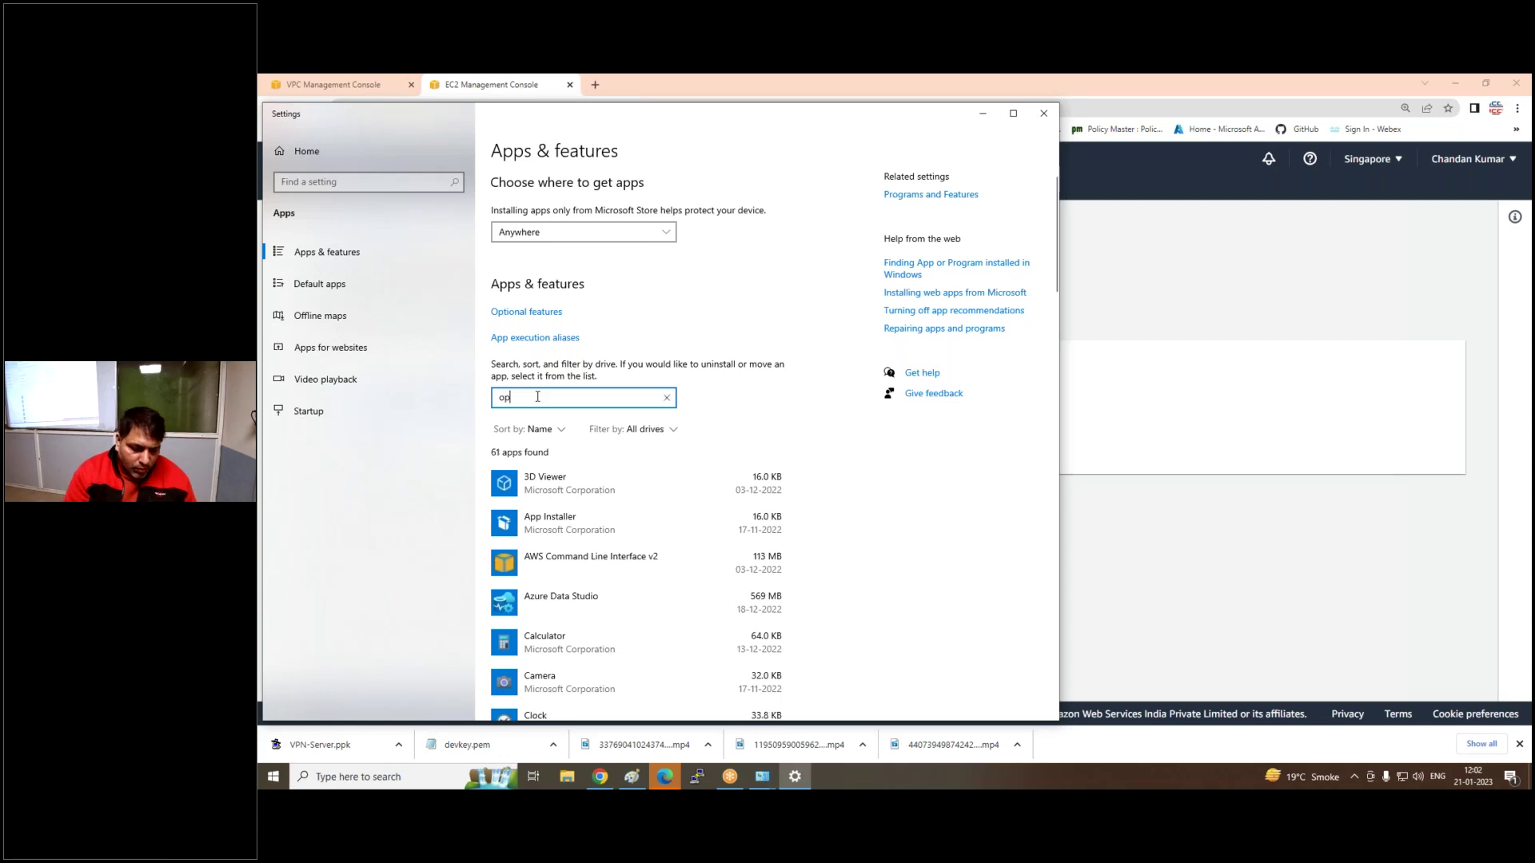
text(en)
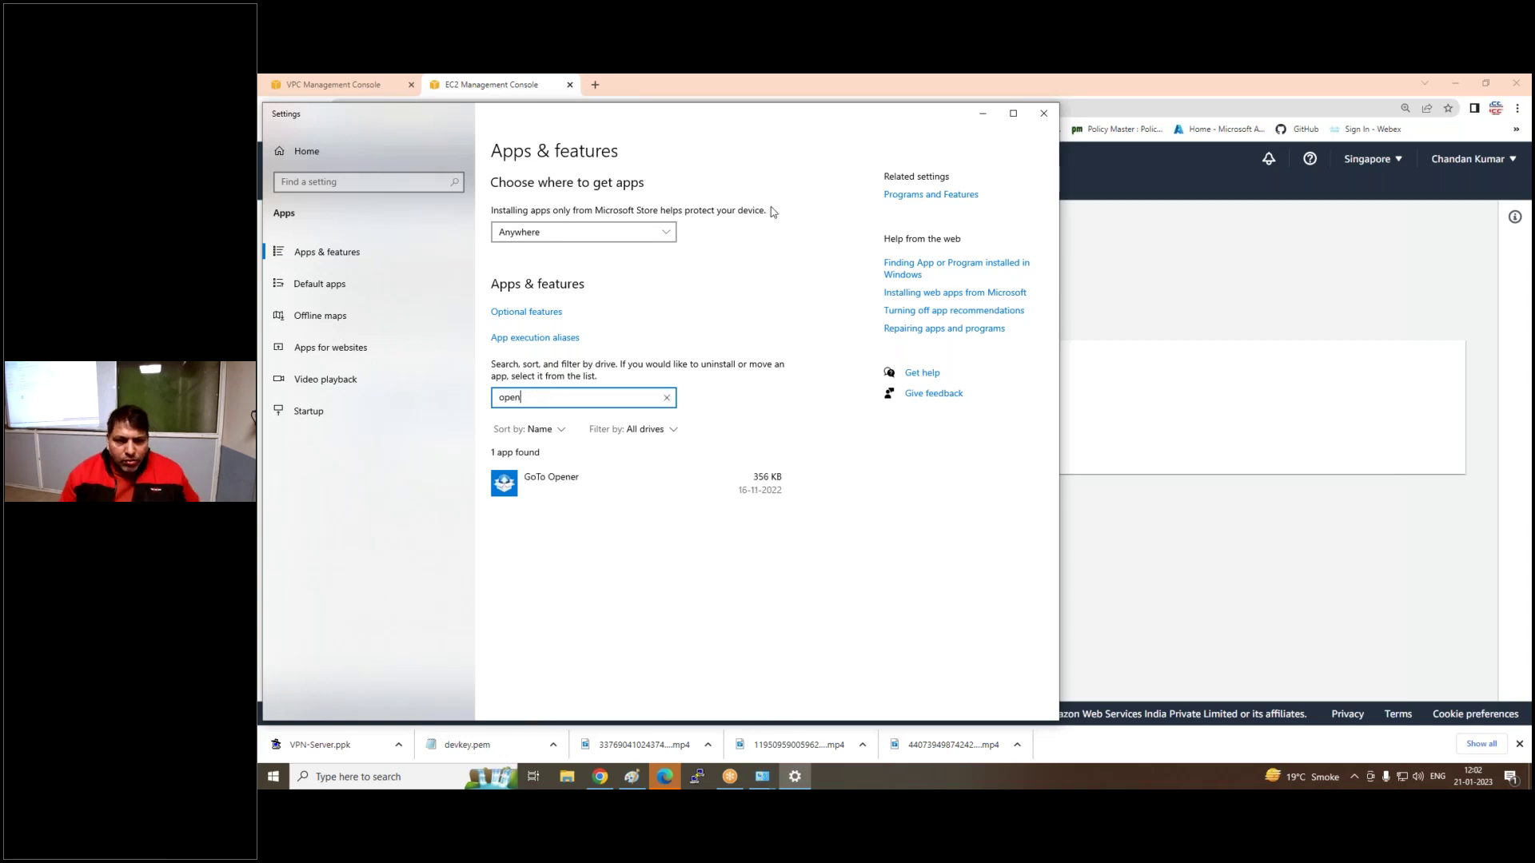
click(1044, 114)
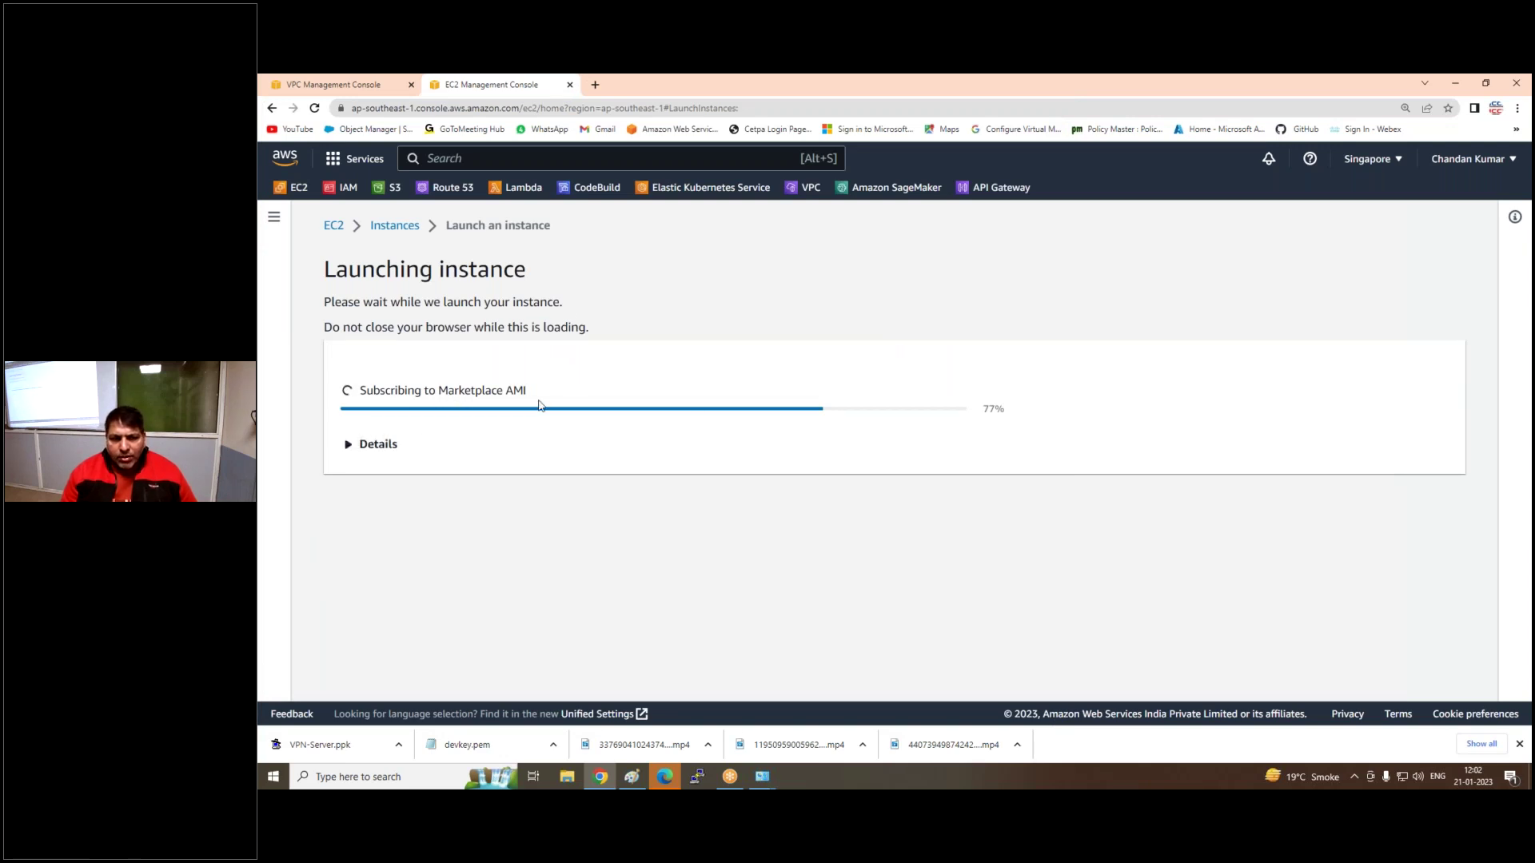
Leave the launch progress page for the EC2 instances list and refresh it repeatedly to check for the VPN-Server instance
click(395, 226)
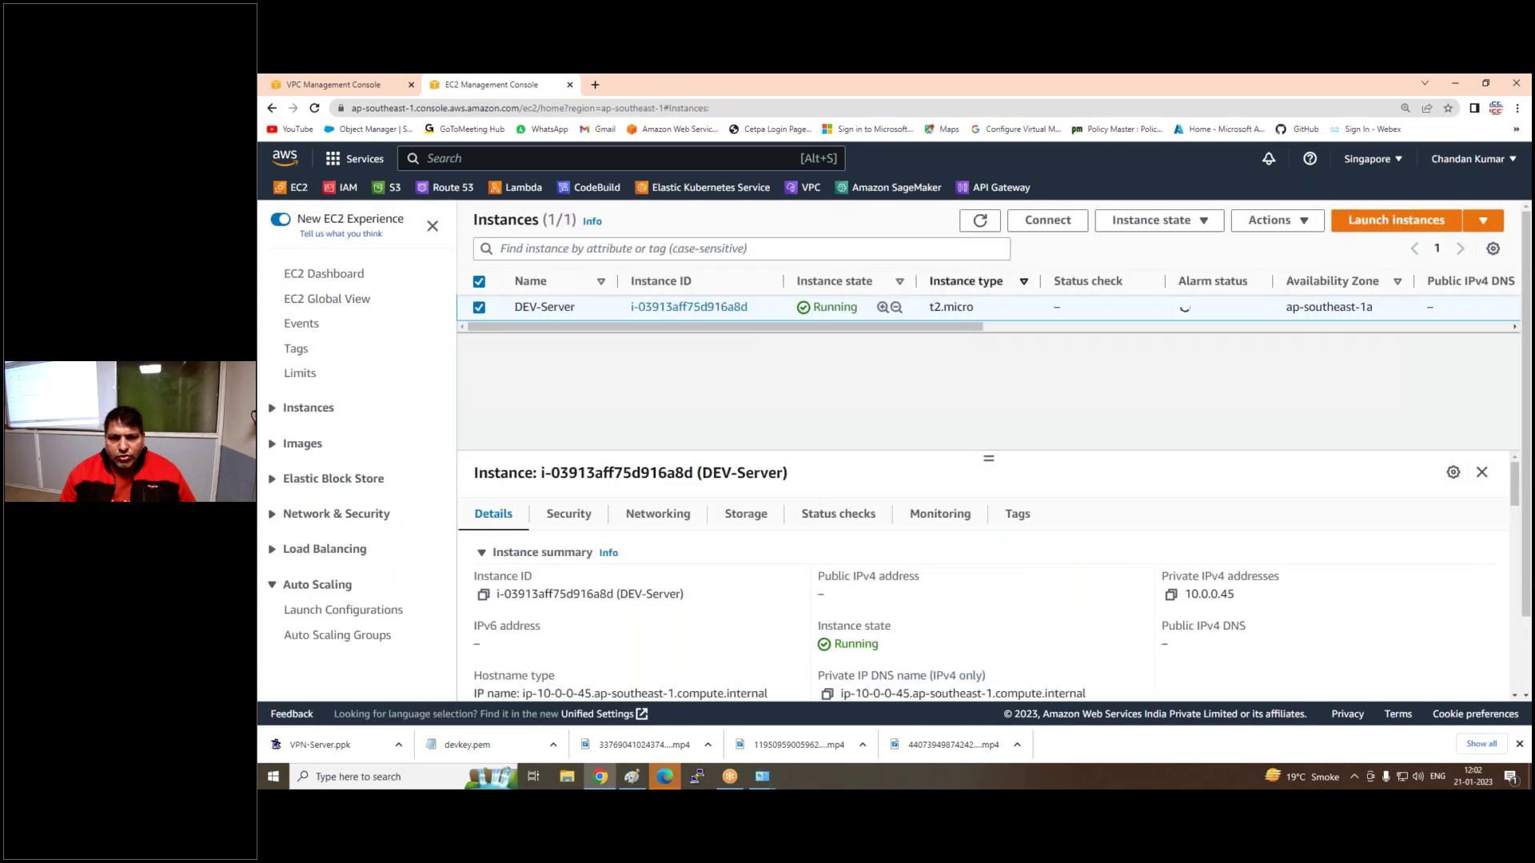
click(980, 221)
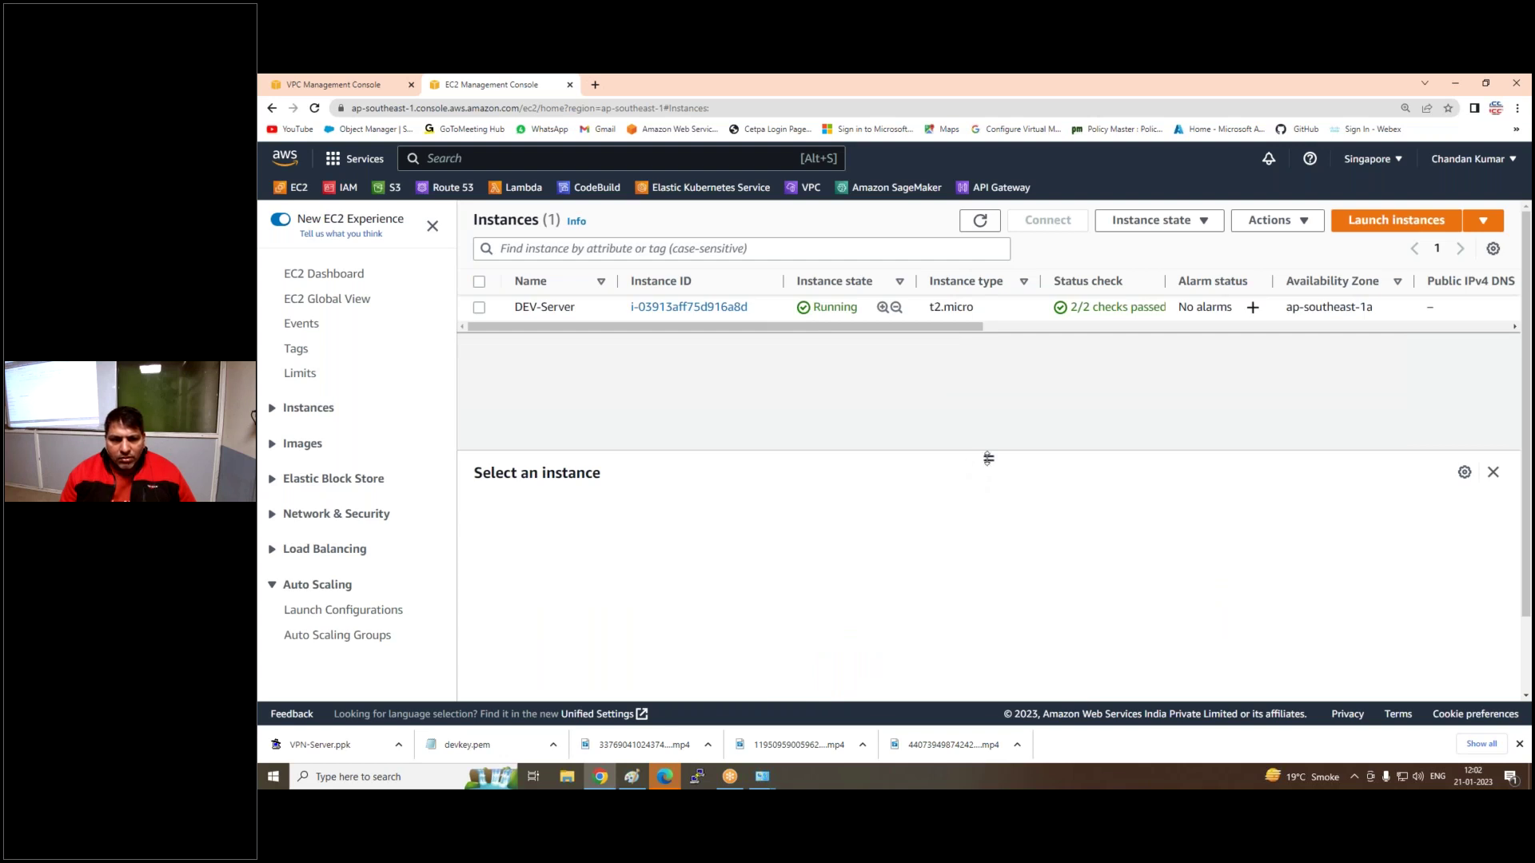
drag(983, 468, 988, 518)
click(980, 221)
click(980, 220)
click(980, 221)
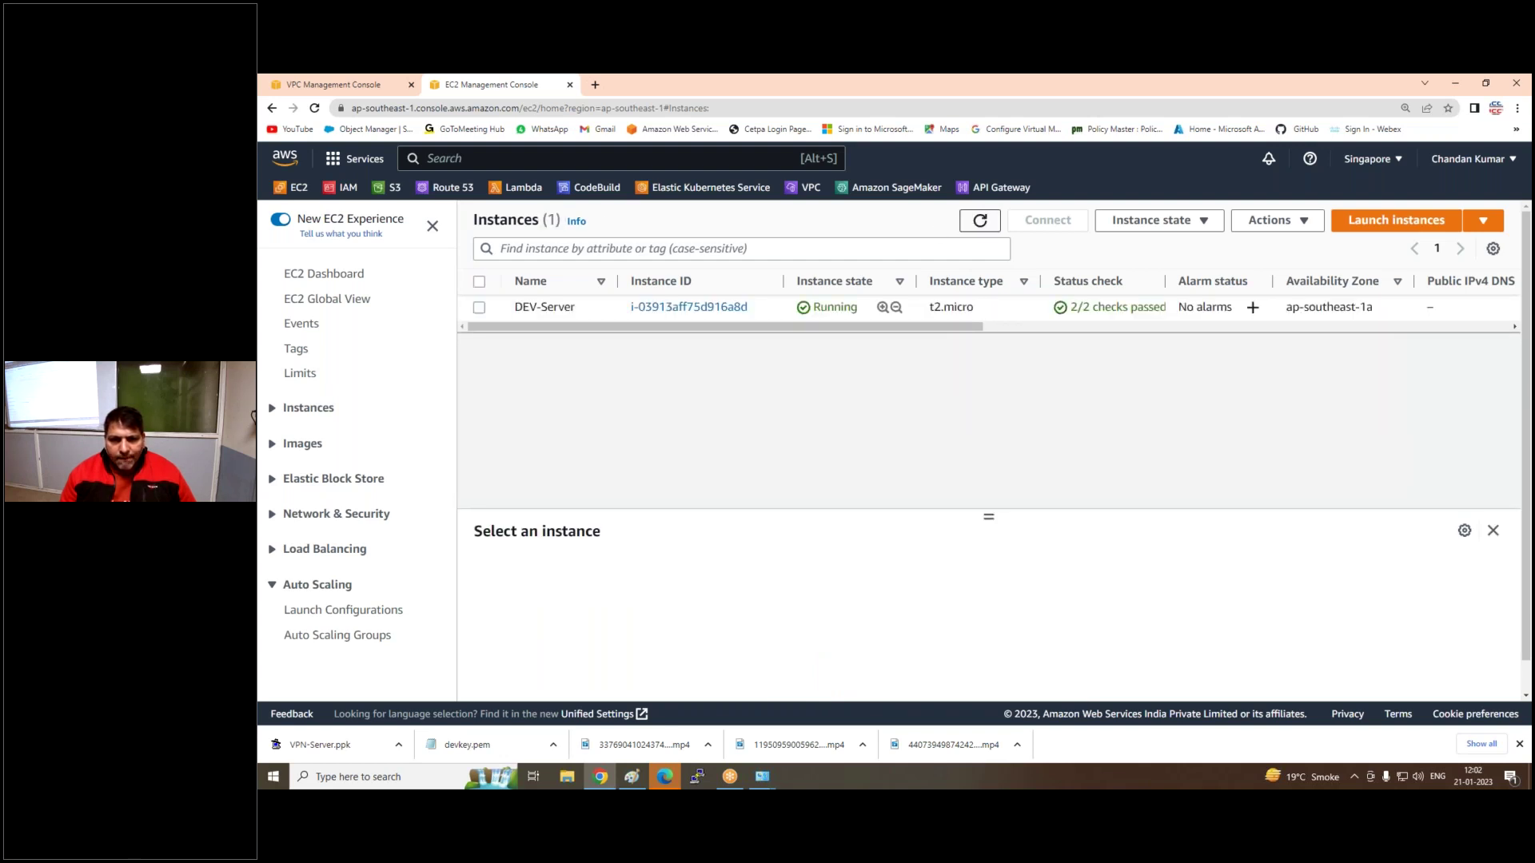
click(981, 221)
click(981, 221)
Start launching a new EC2 instance and name it VPN
click(1407, 223)
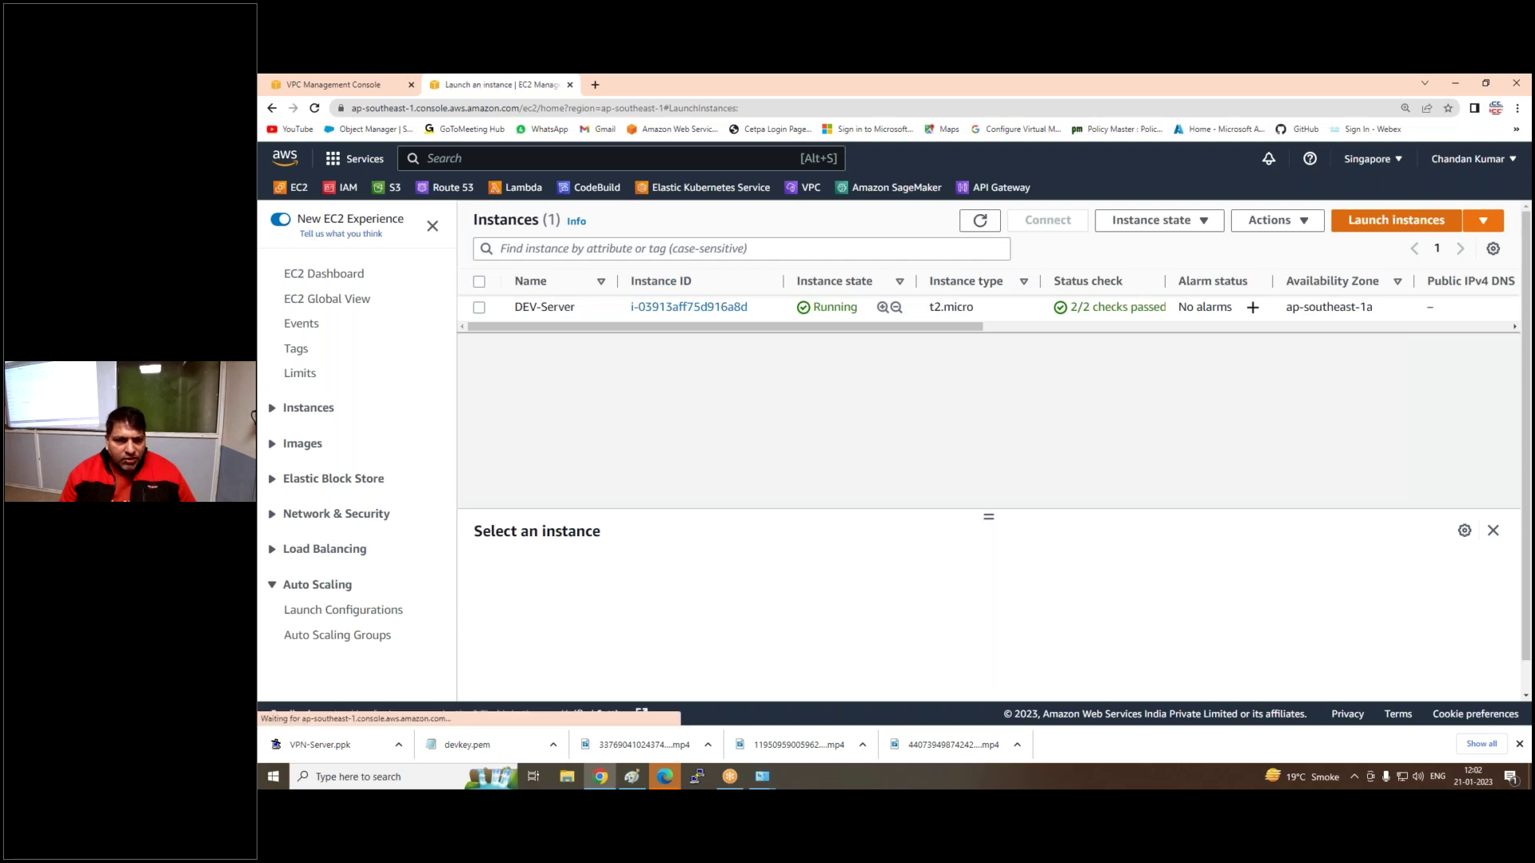
click(466, 445)
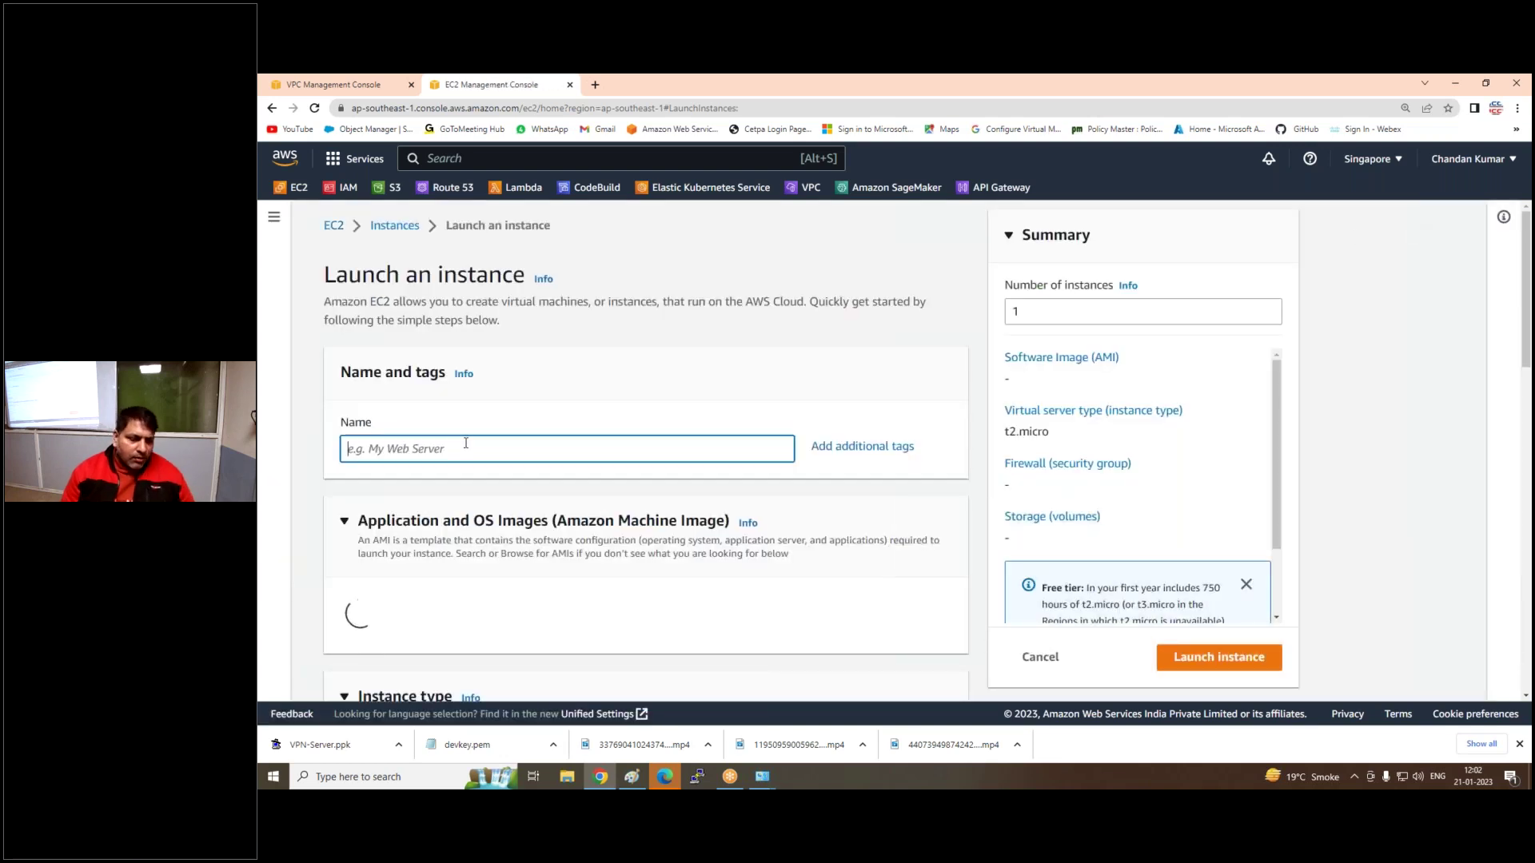
text(VPN)
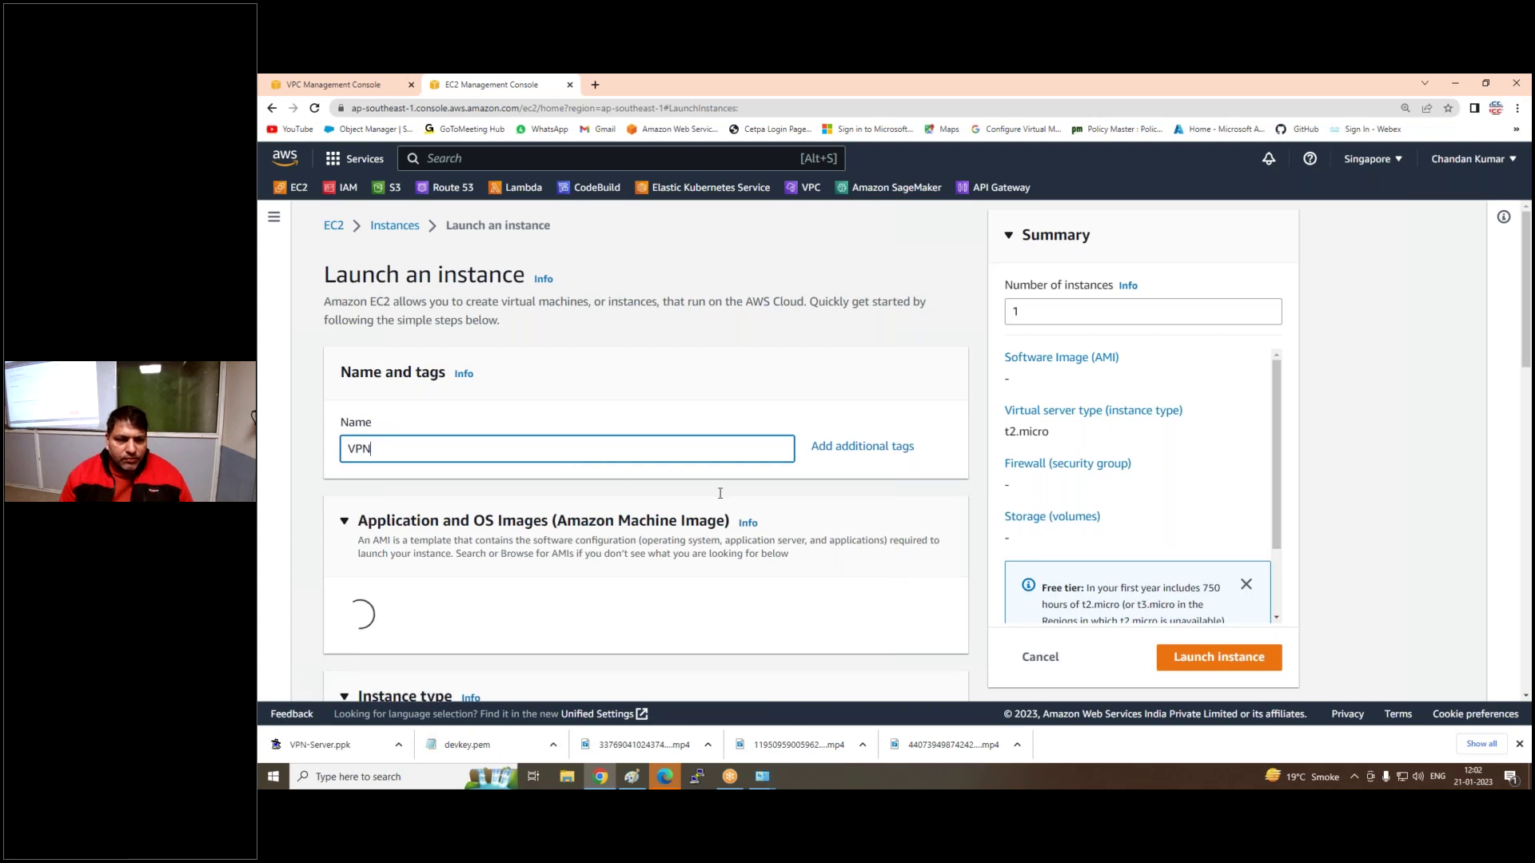
Search the AWS Marketplace AMIs for "open" and choose OpenVPN Access Server as the instance's image
scroll(720, 494, down, 2)
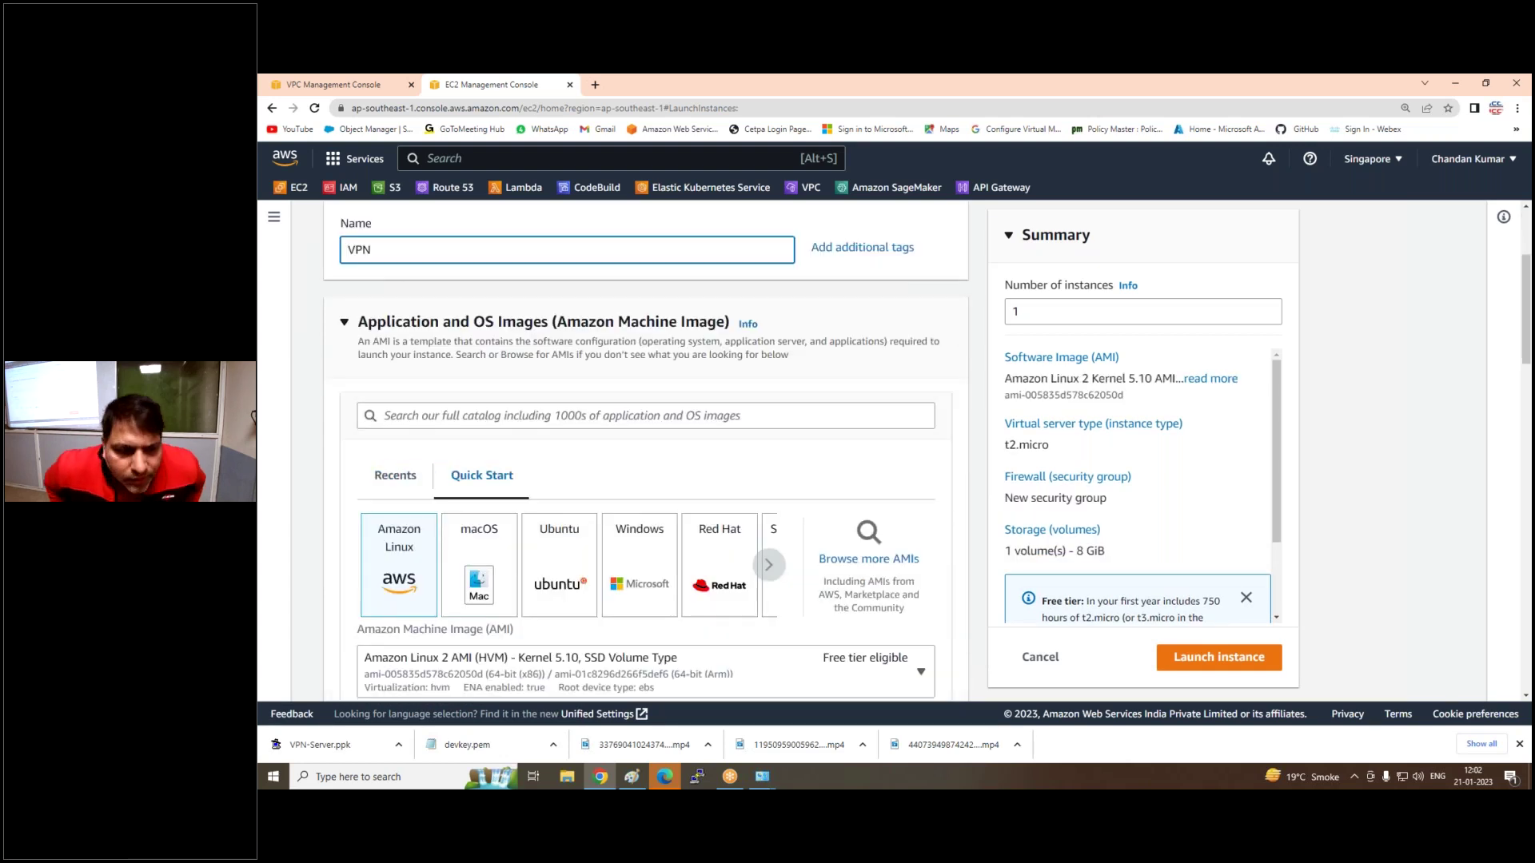
click(827, 568)
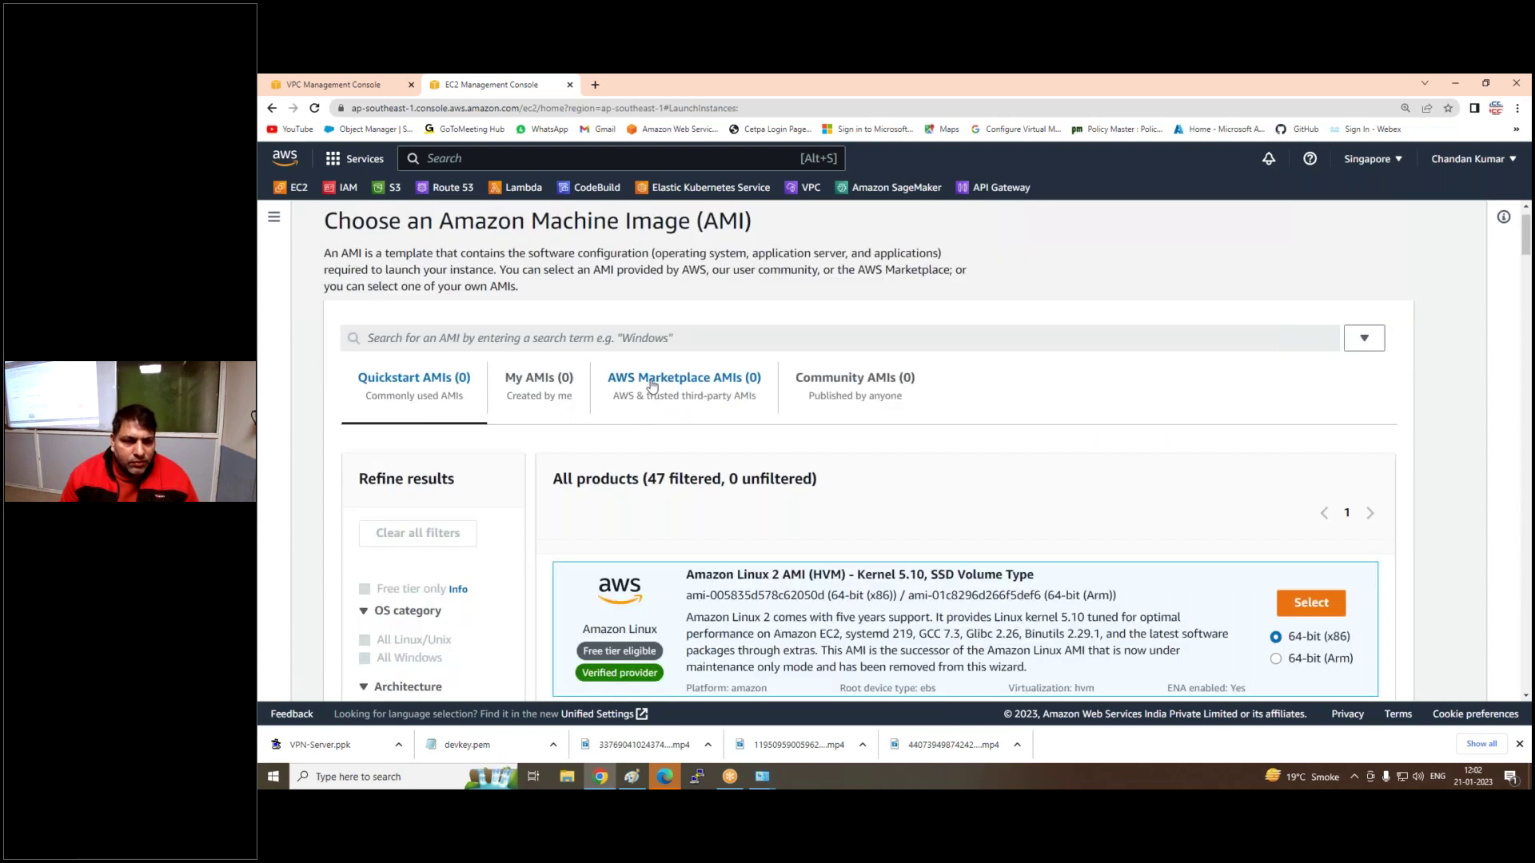
click(651, 385)
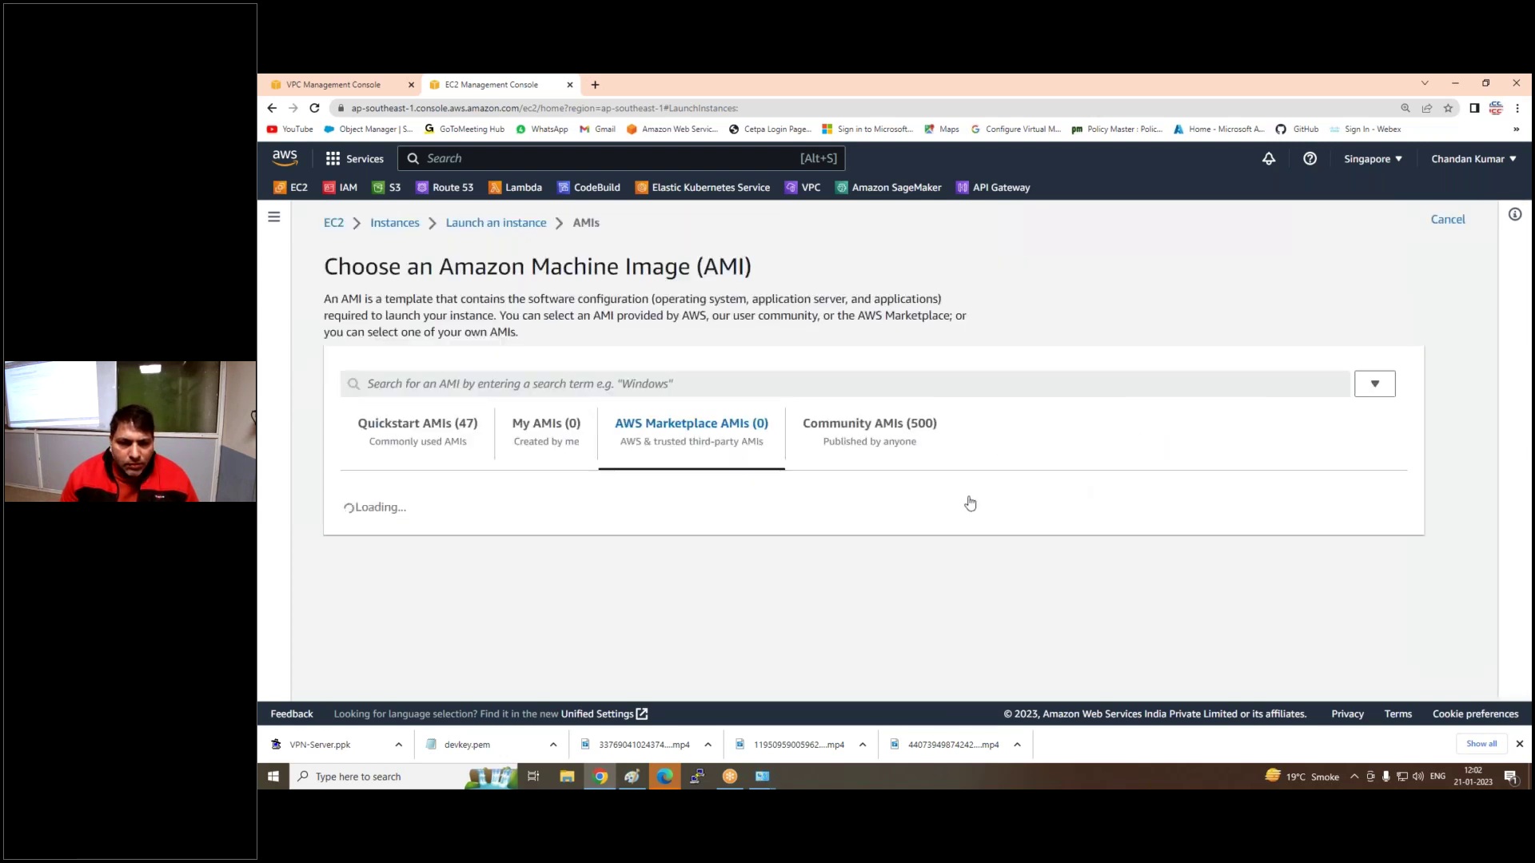
click(632, 378)
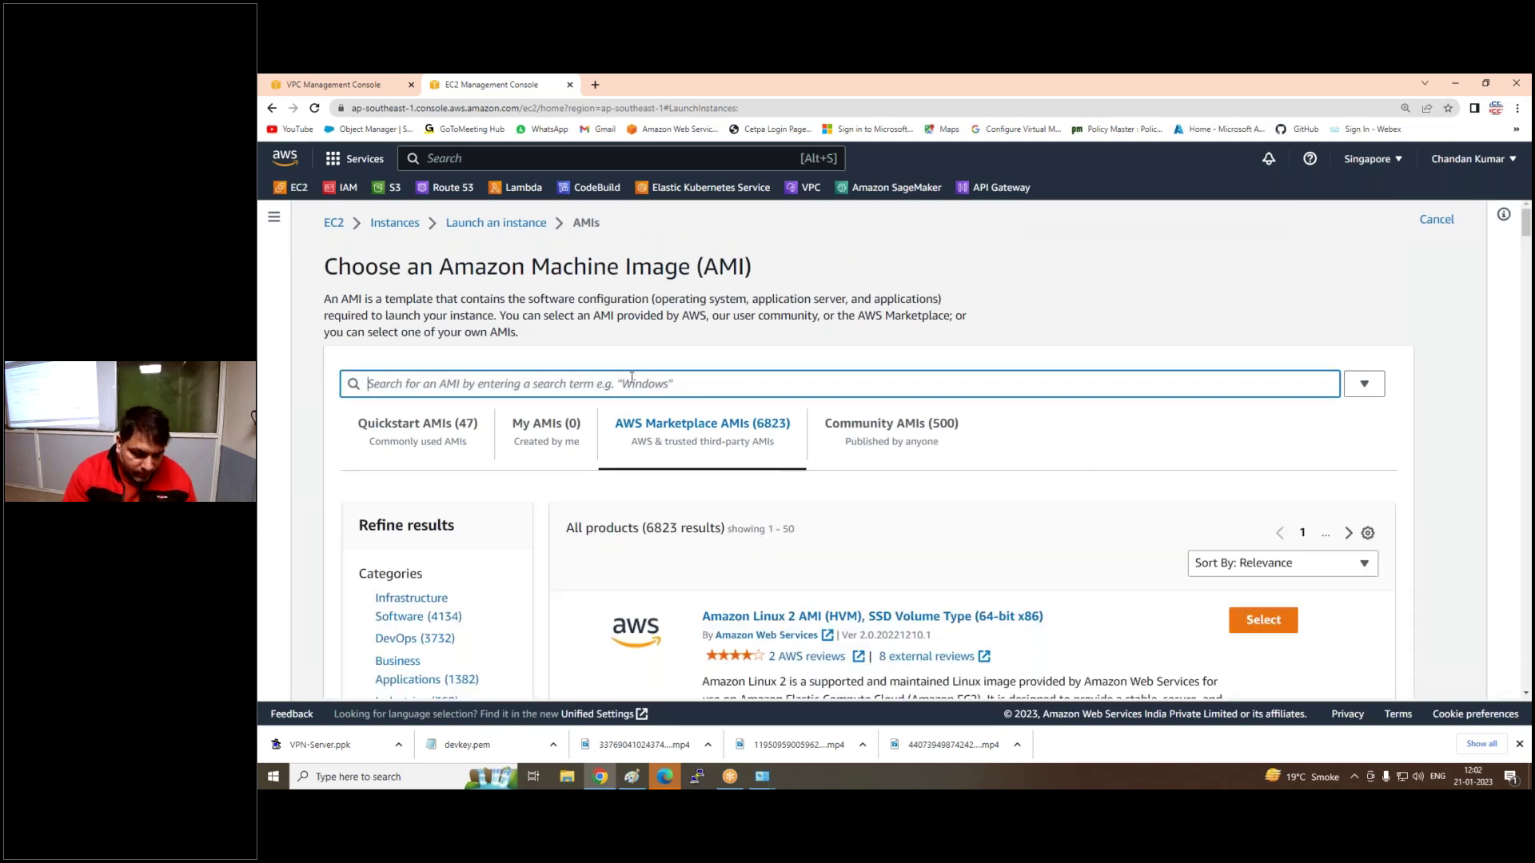
text(open)
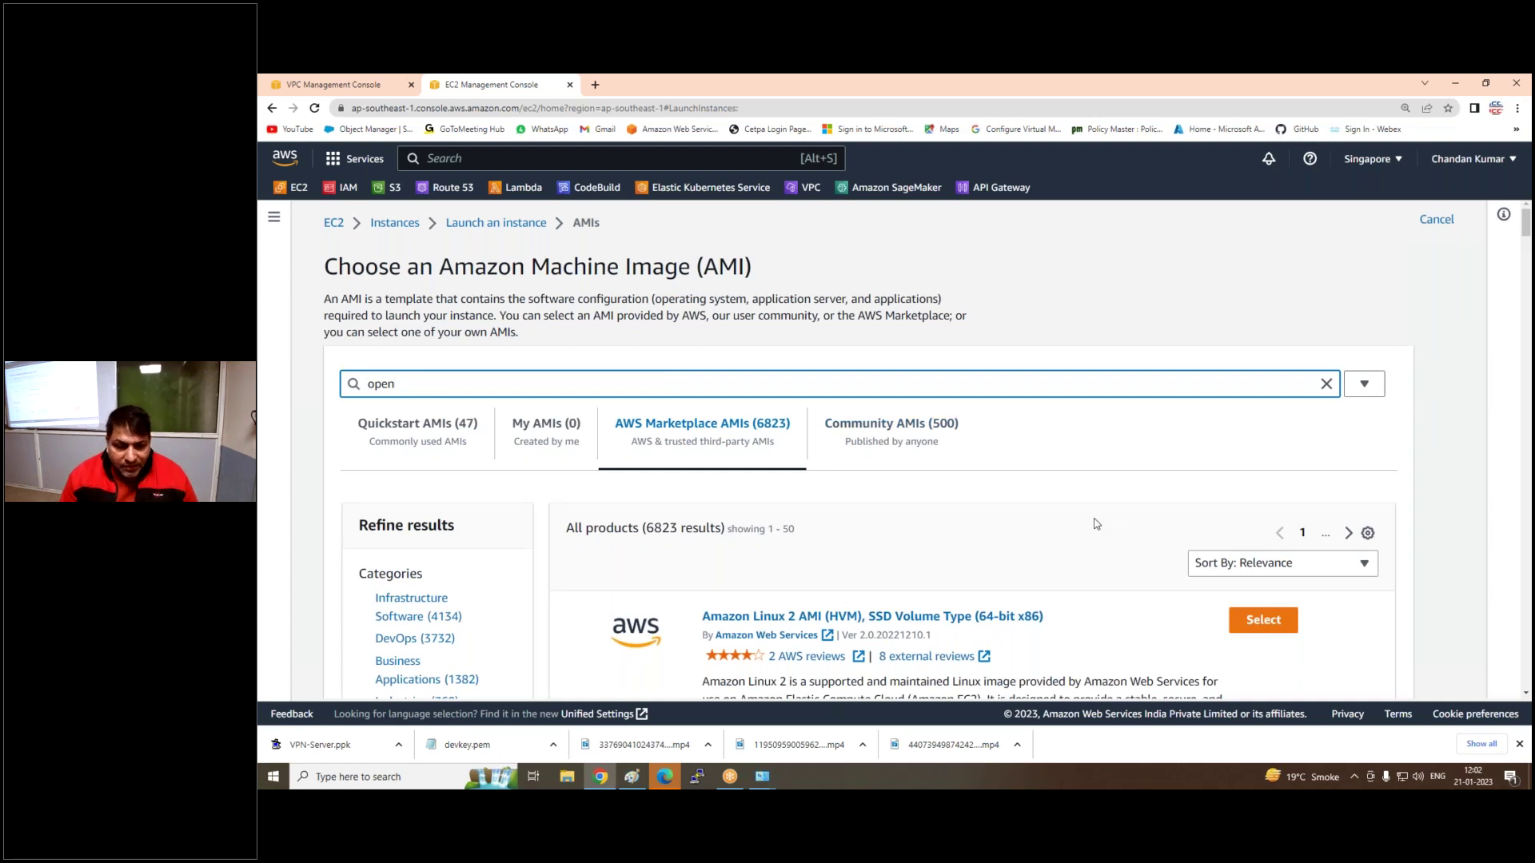
scroll(1096, 523, down, 2)
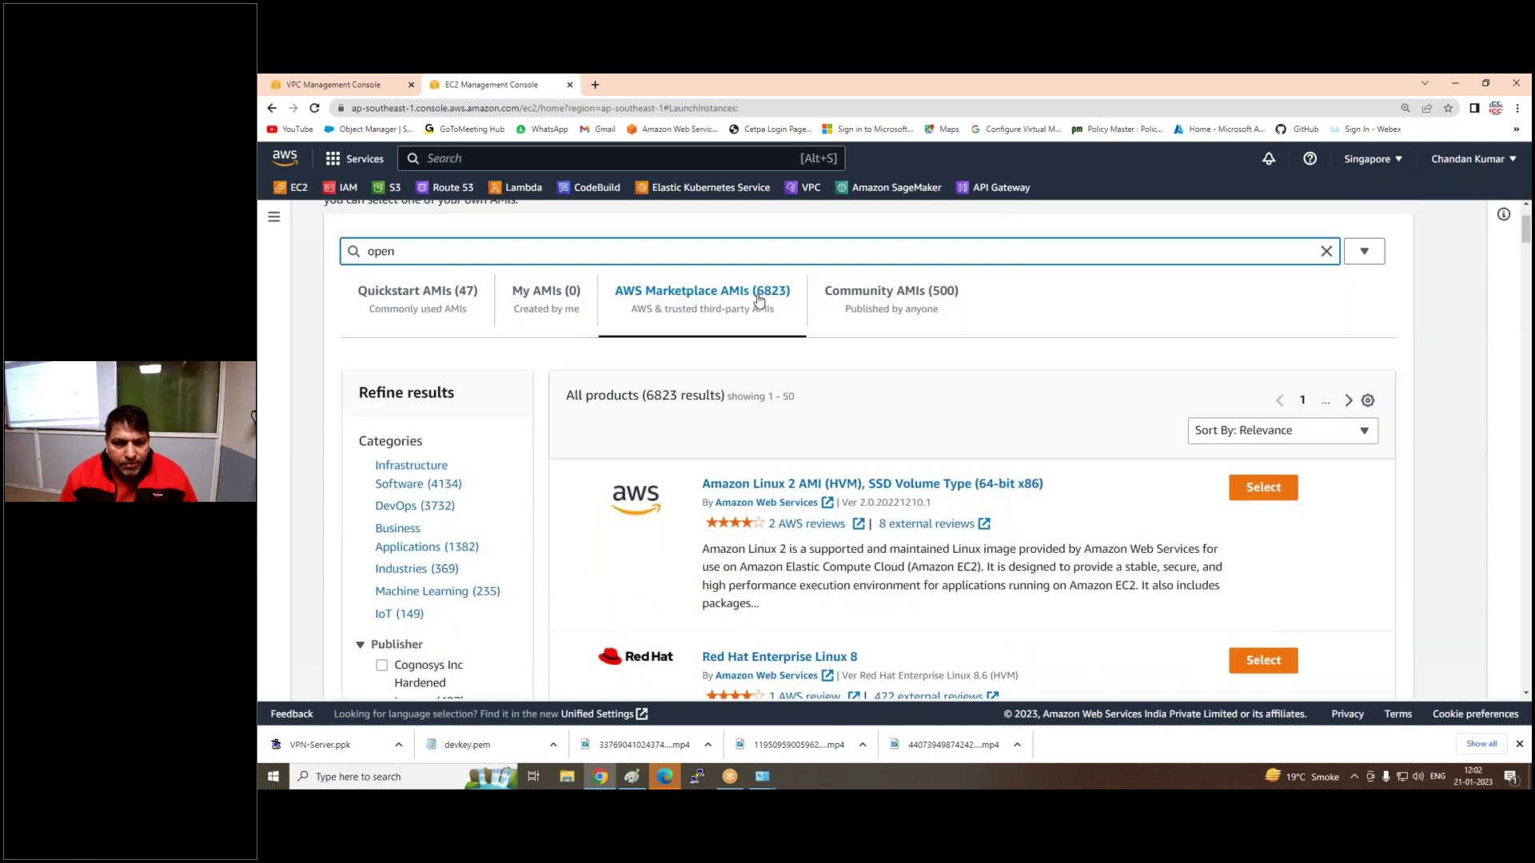
key(Return)
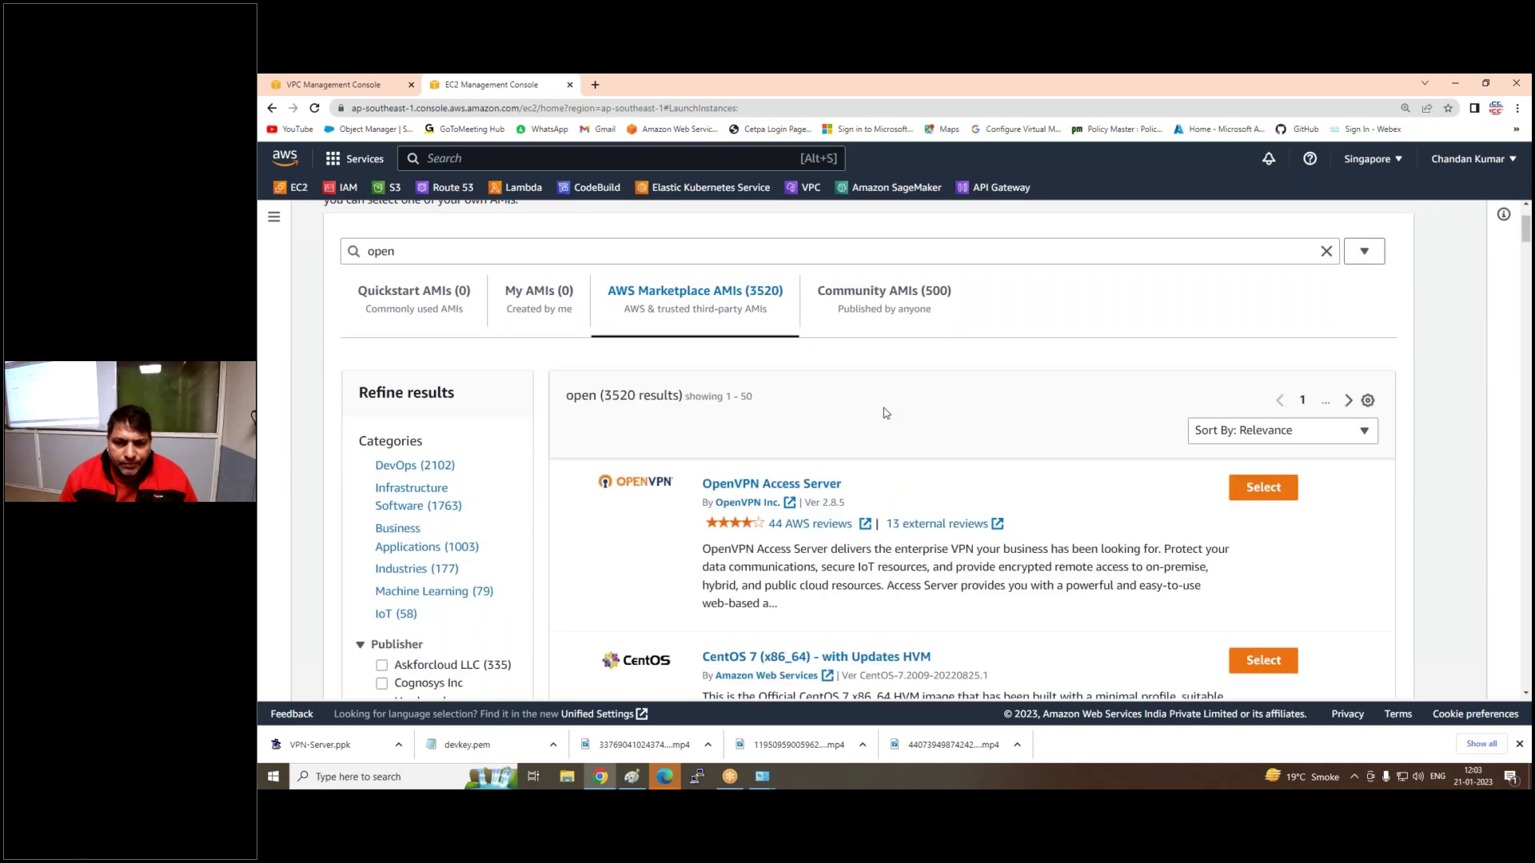
click(1267, 487)
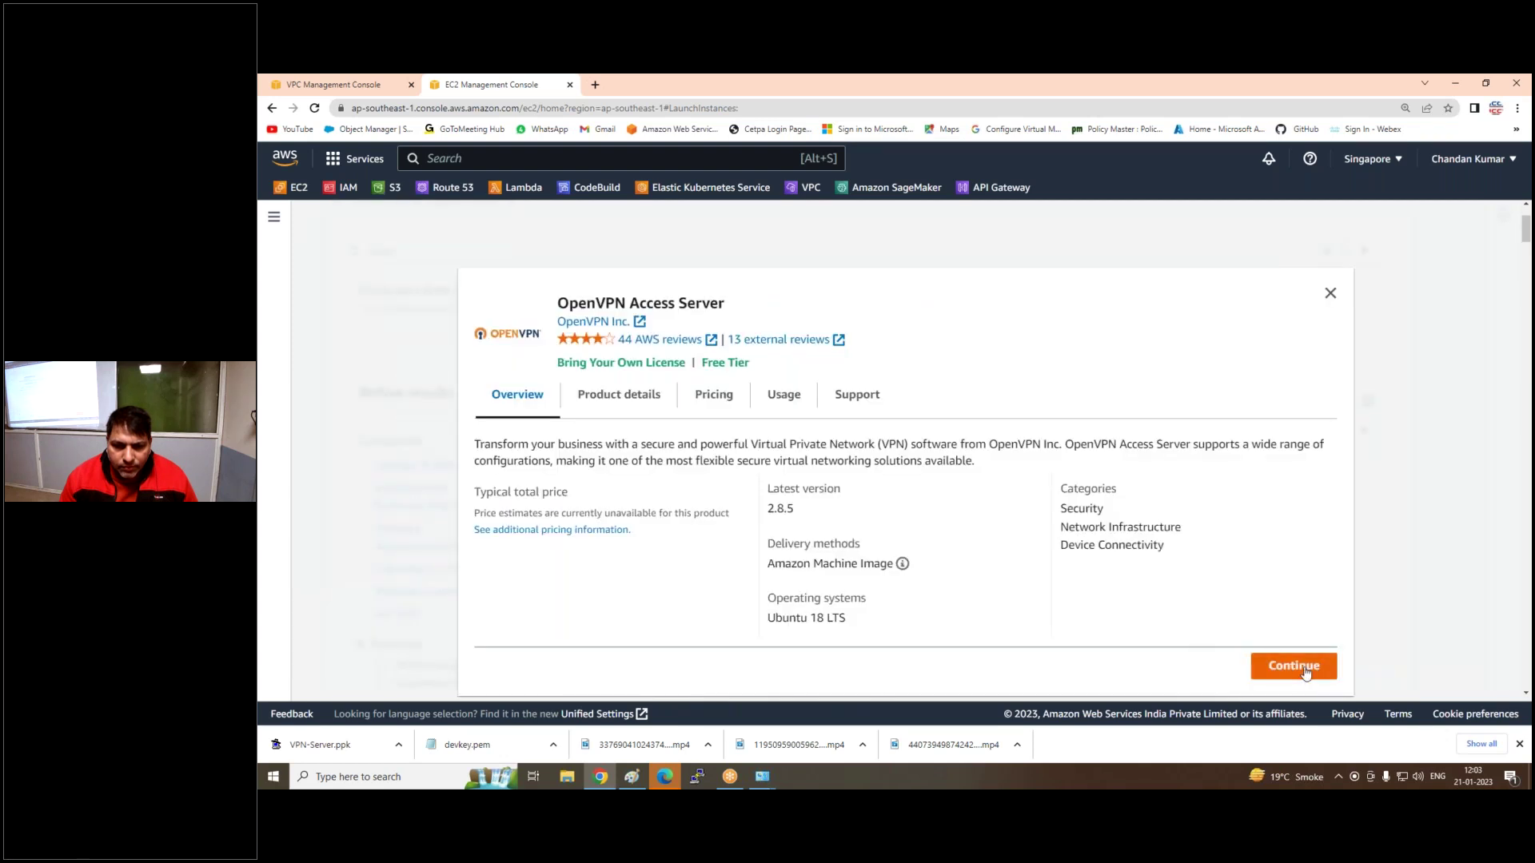
click(1303, 666)
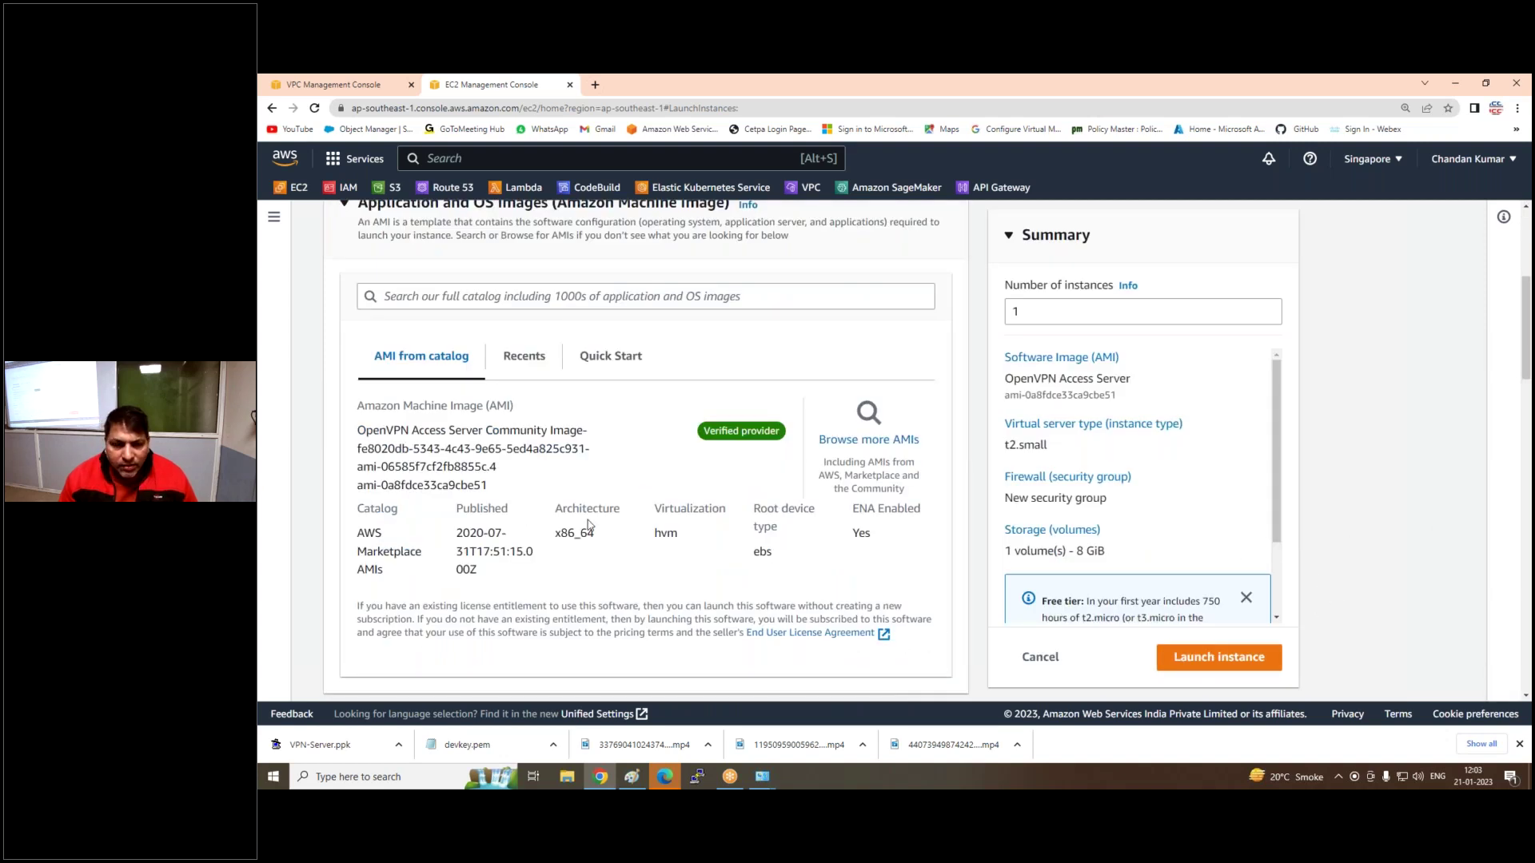
Set the instance type to t2.micro and select the VPN-Server key pair
scroll(588, 524, down, 3)
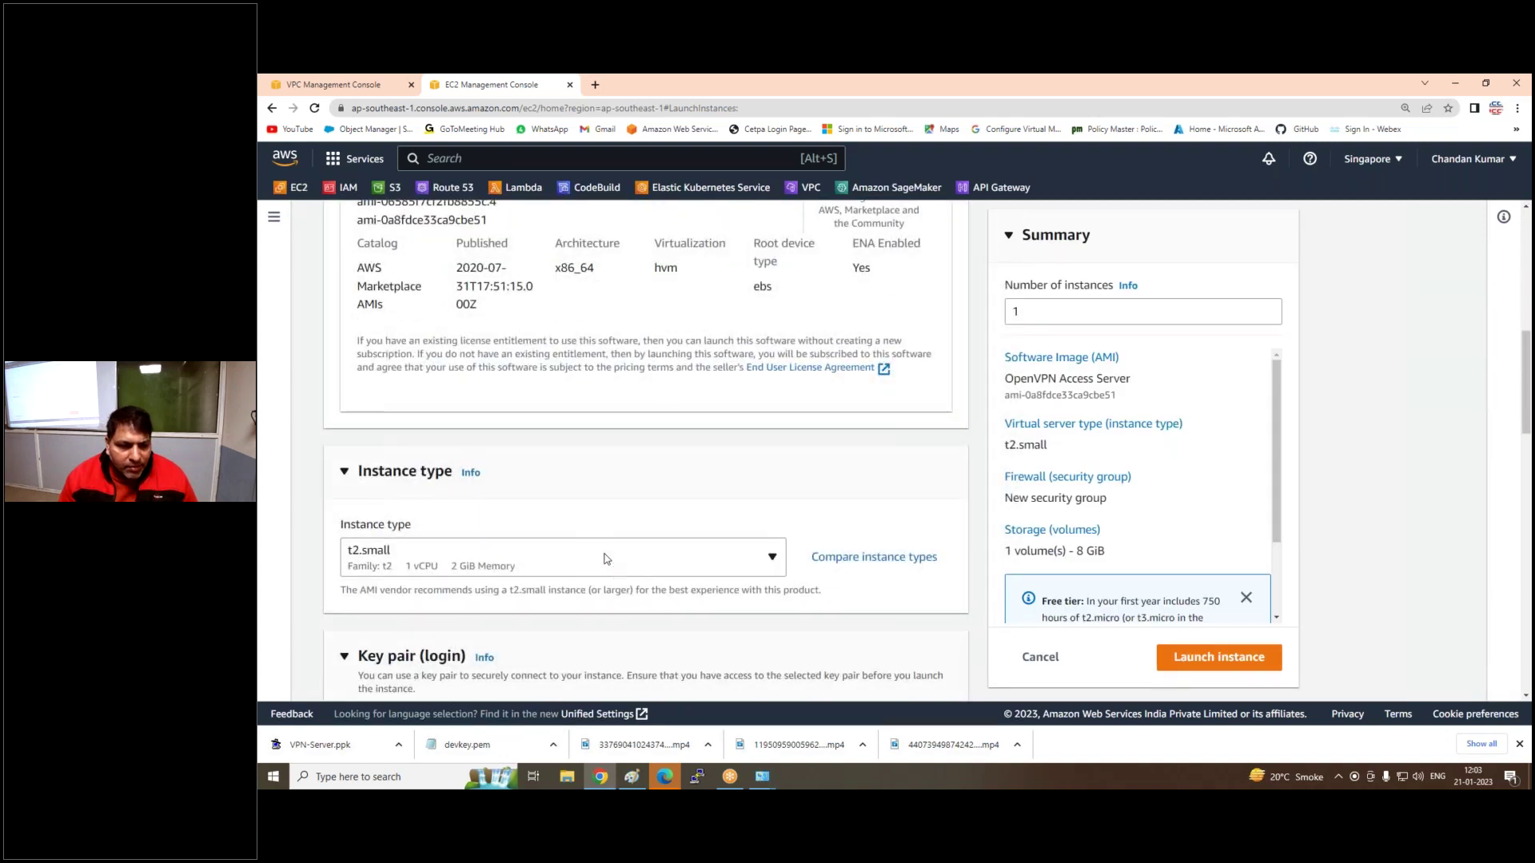
click(605, 557)
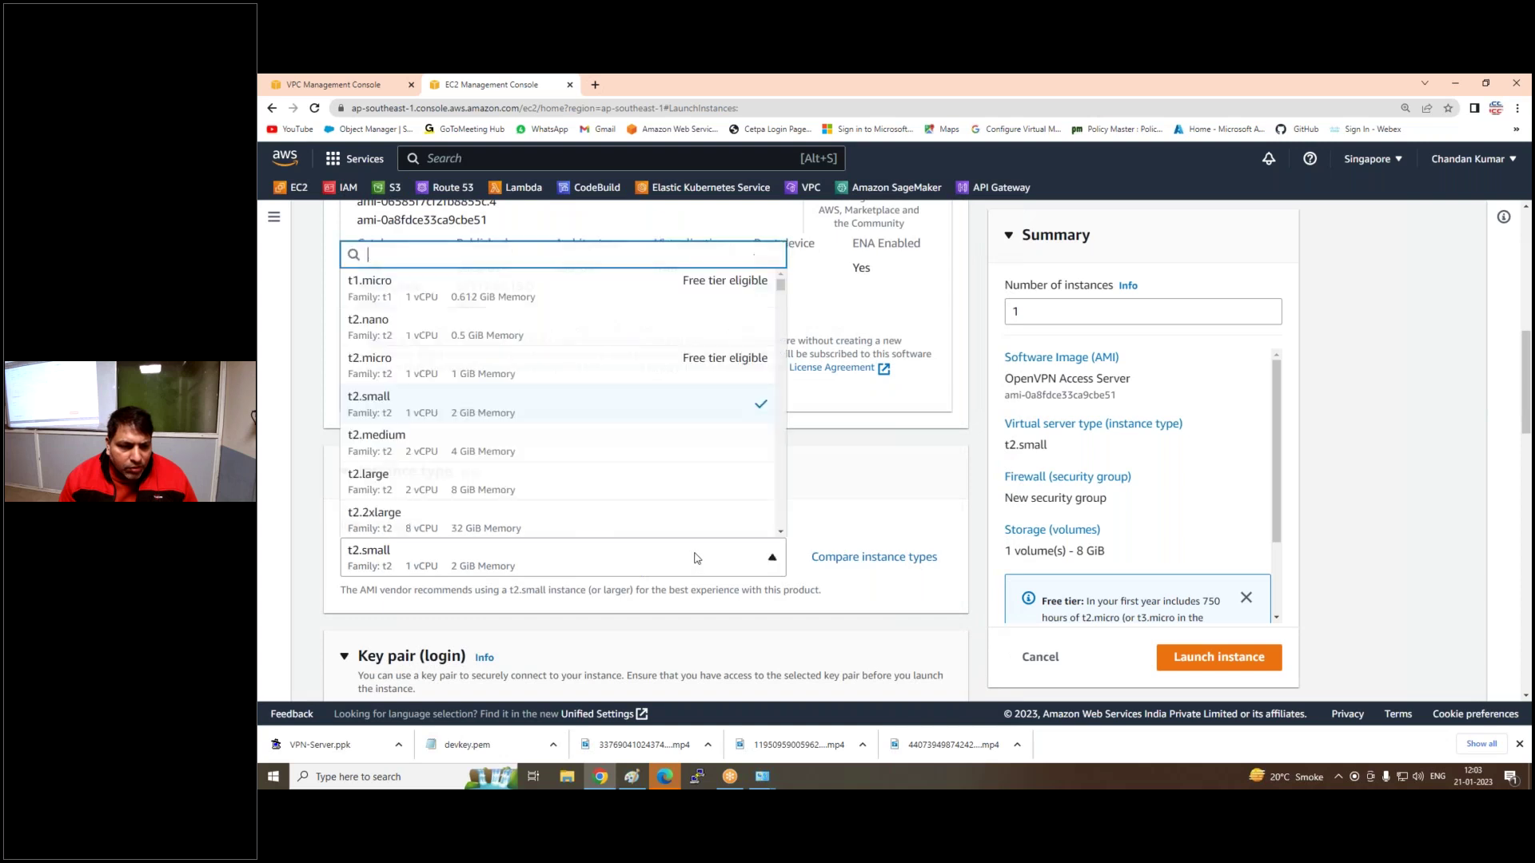
click(396, 369)
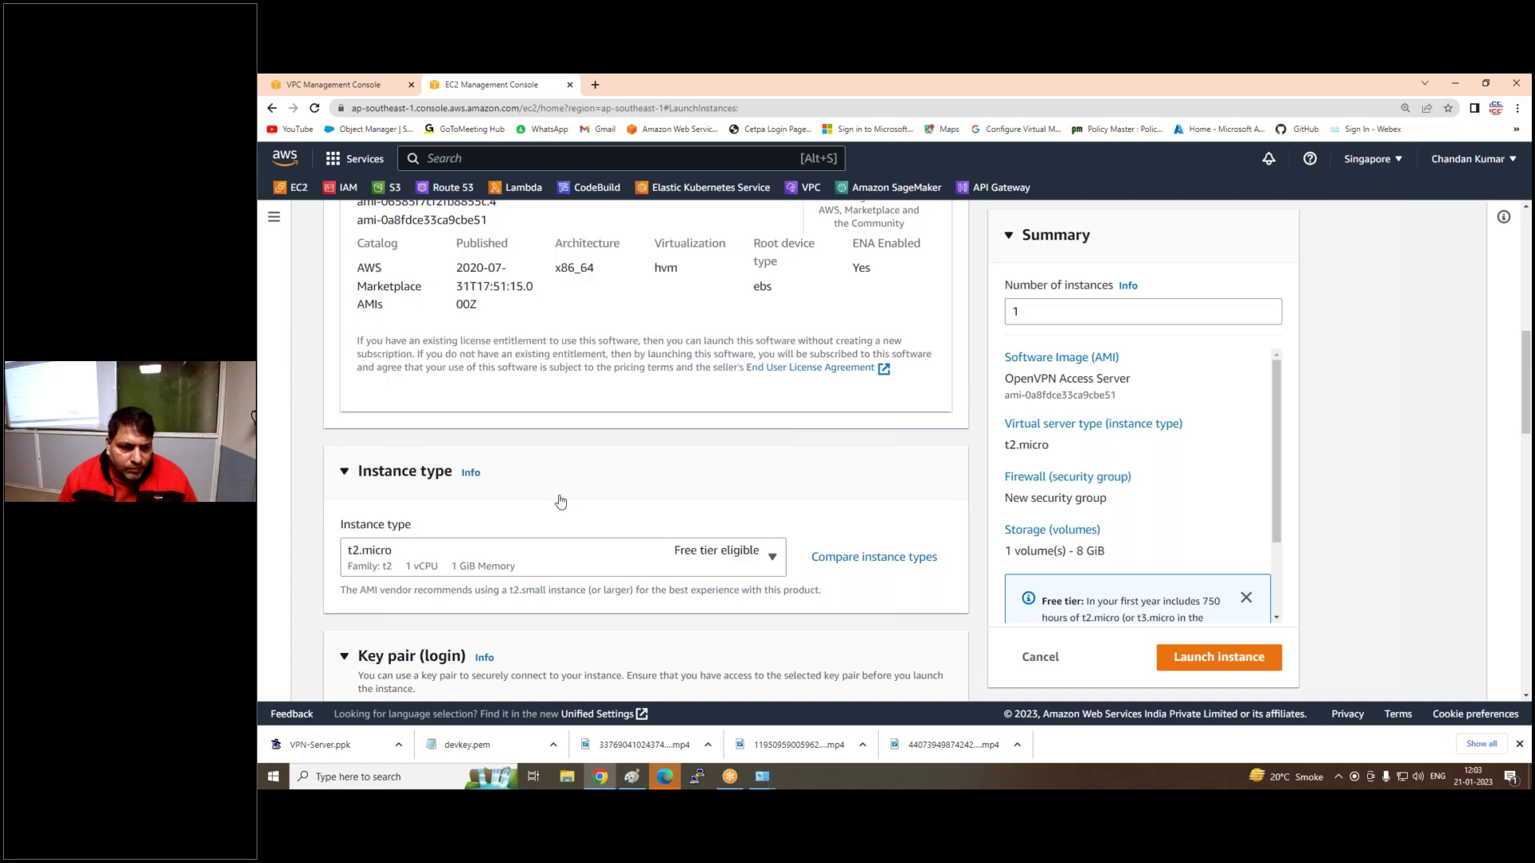
scroll(560, 502, down, 4)
click(589, 432)
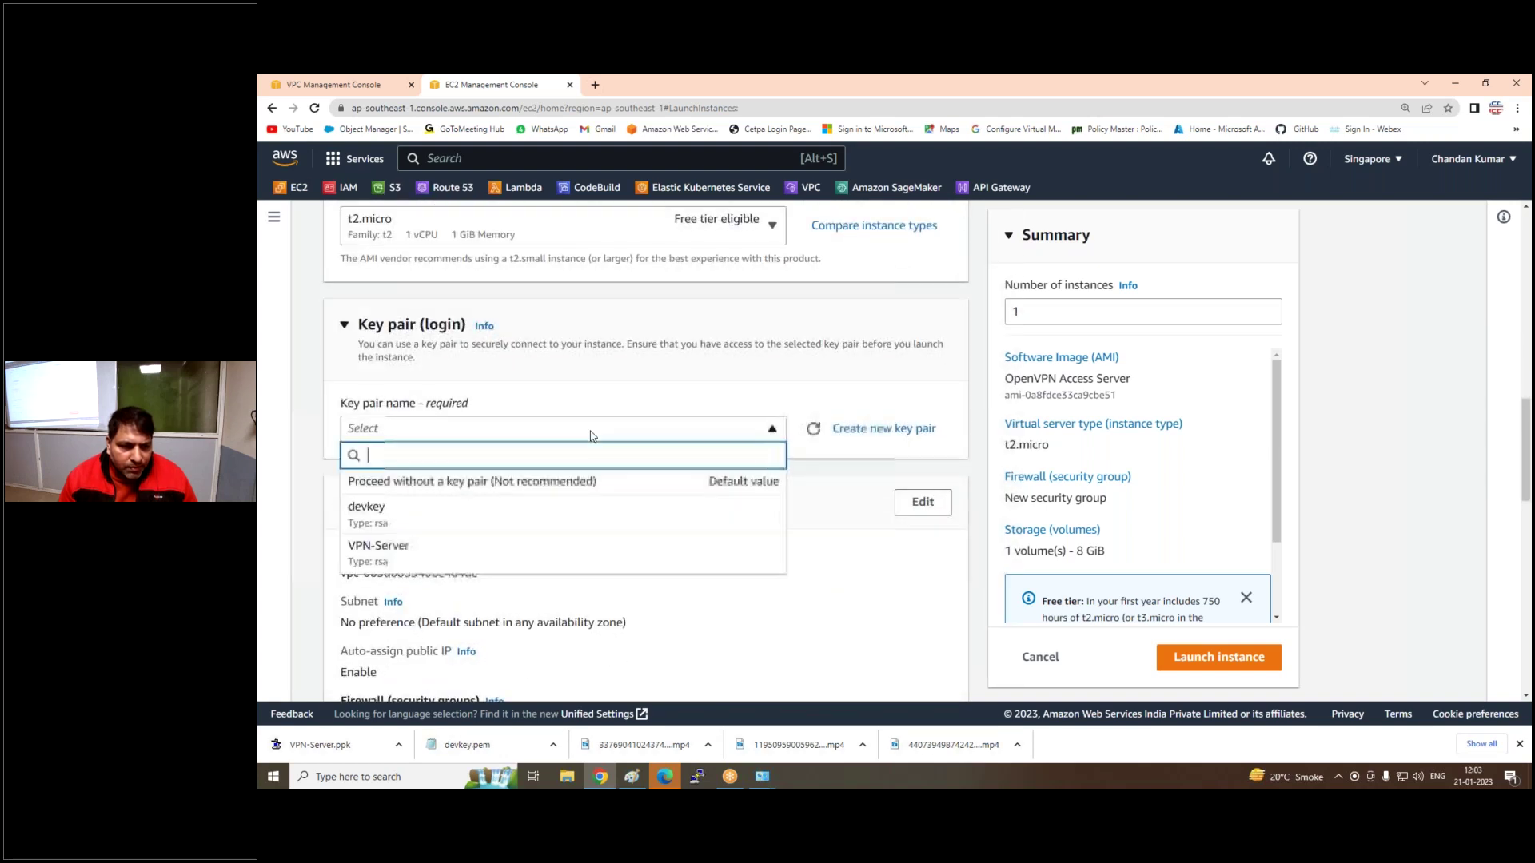
click(390, 548)
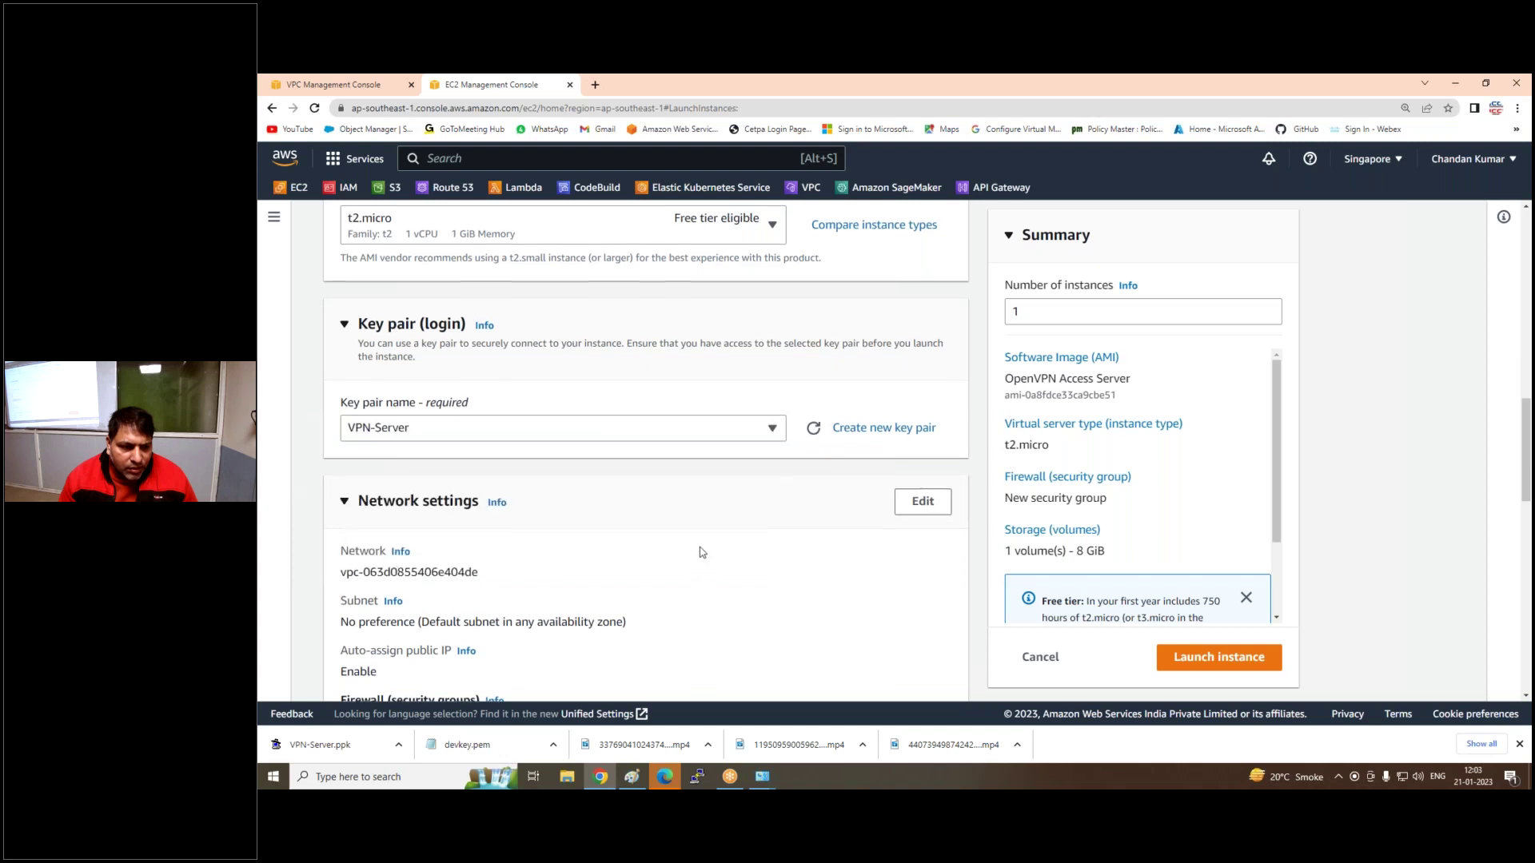
Edit the network settings to use ICCP-VPC and Testing-subnet2 with auto-assign public IP enabled
scroll(701, 551, down, 1)
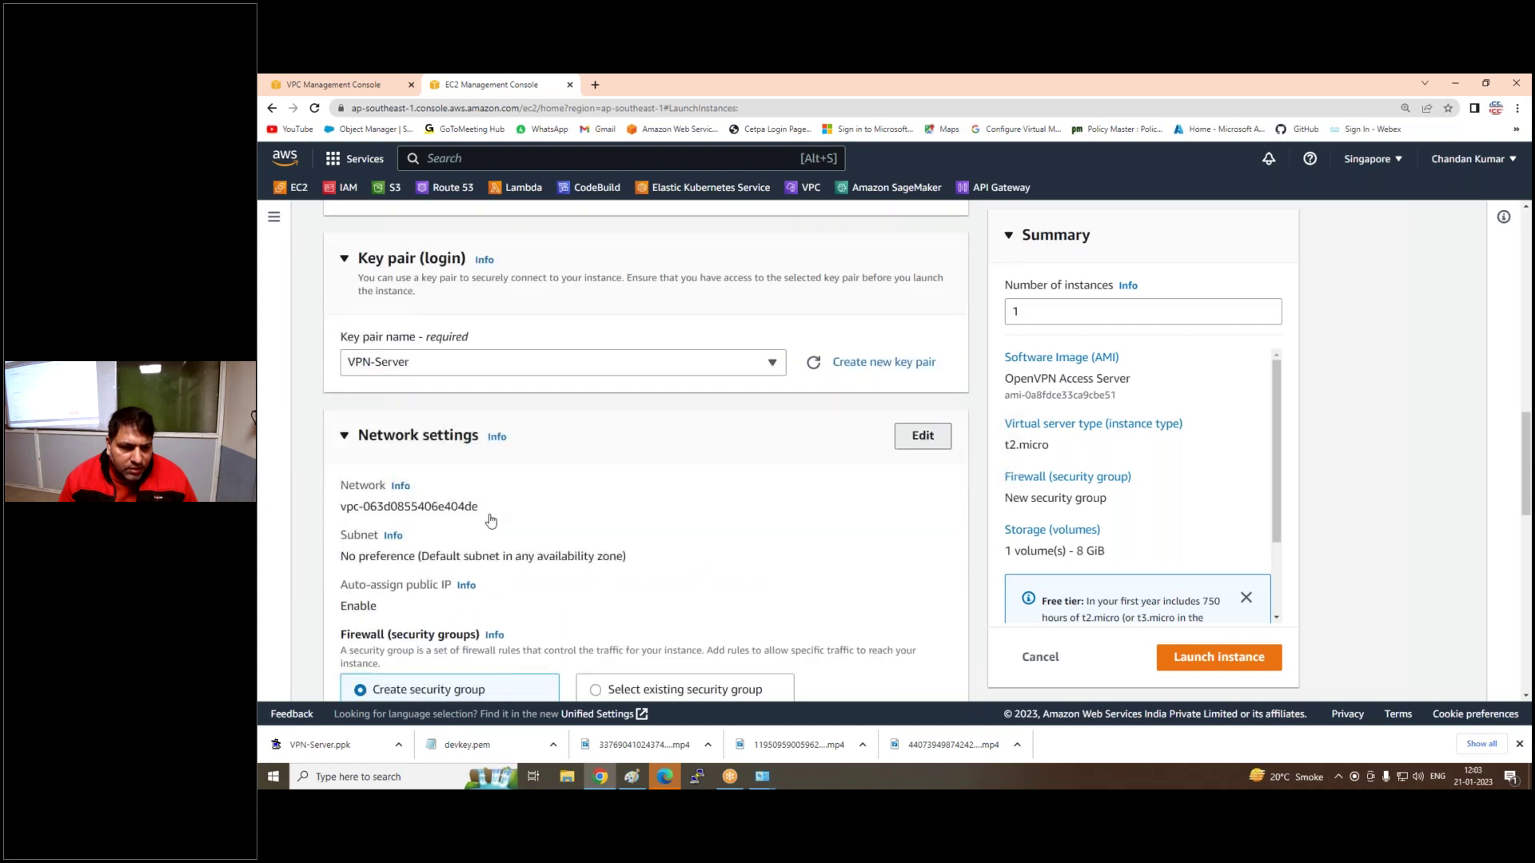
click(922, 436)
click(447, 577)
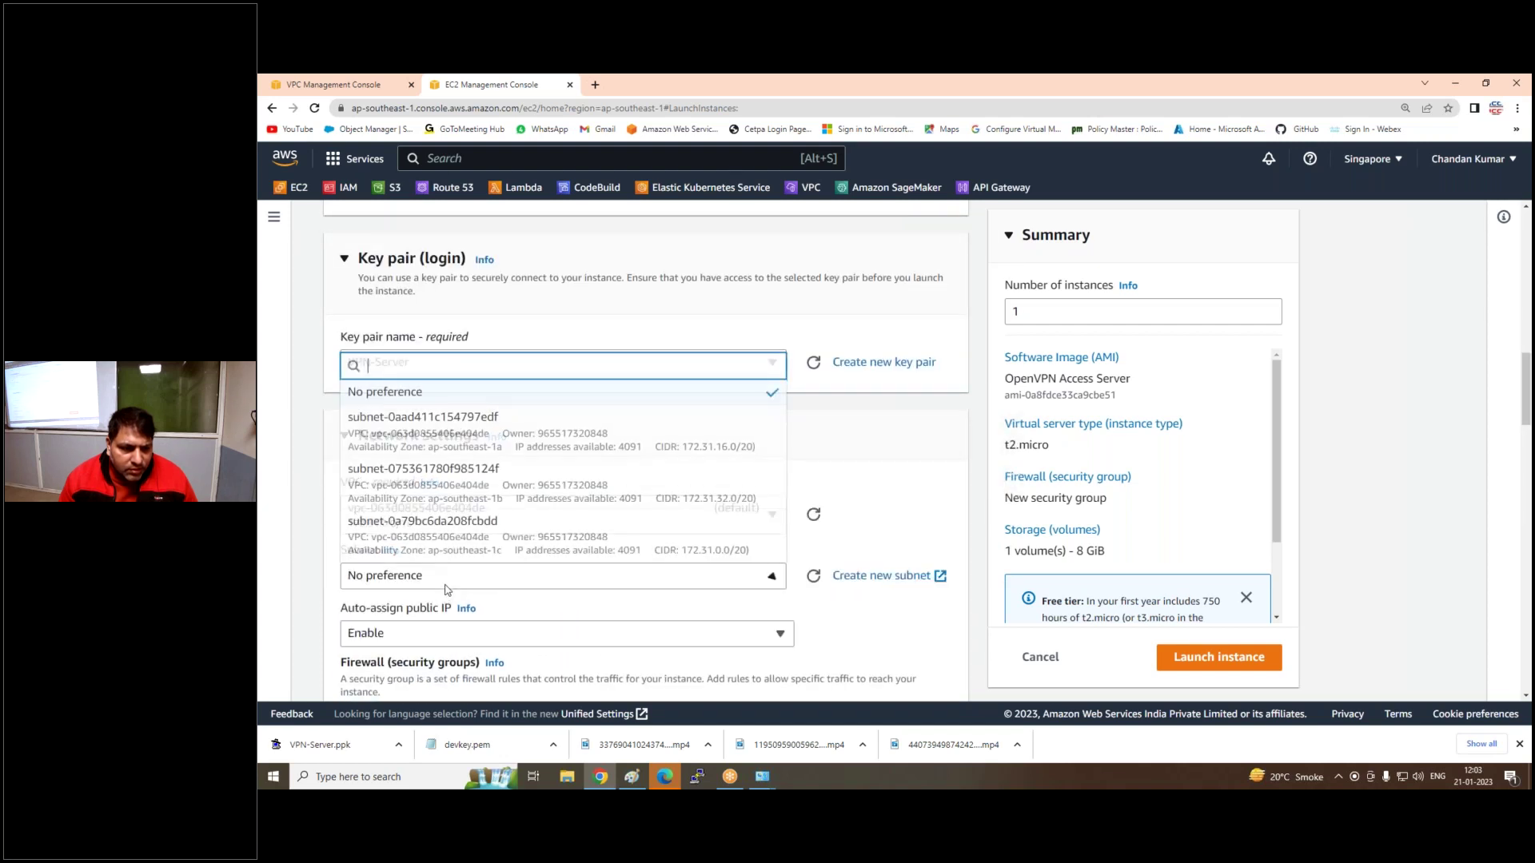
click(792, 468)
click(640, 511)
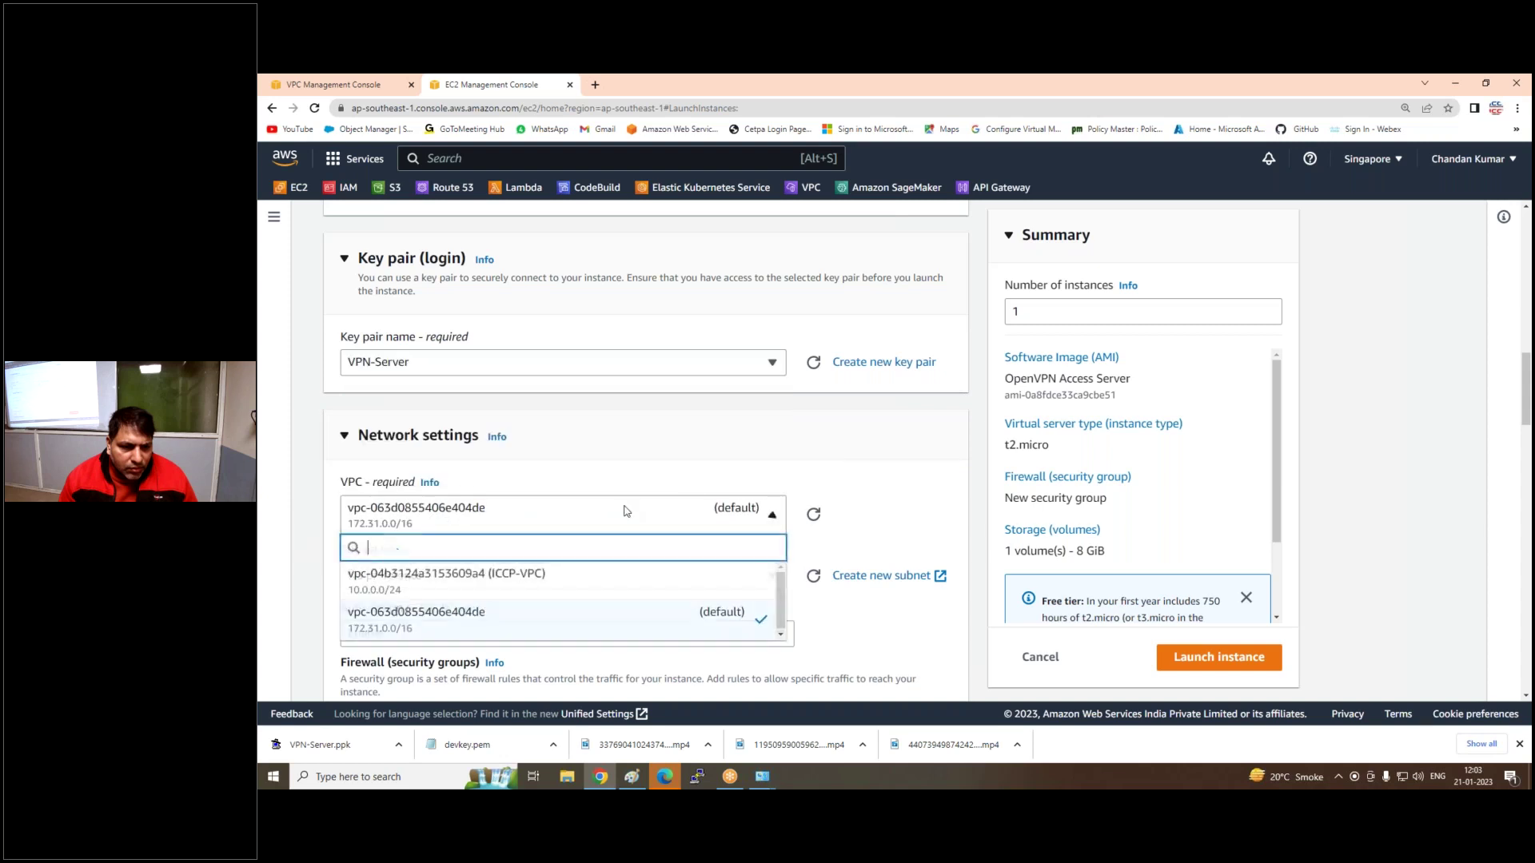
click(523, 575)
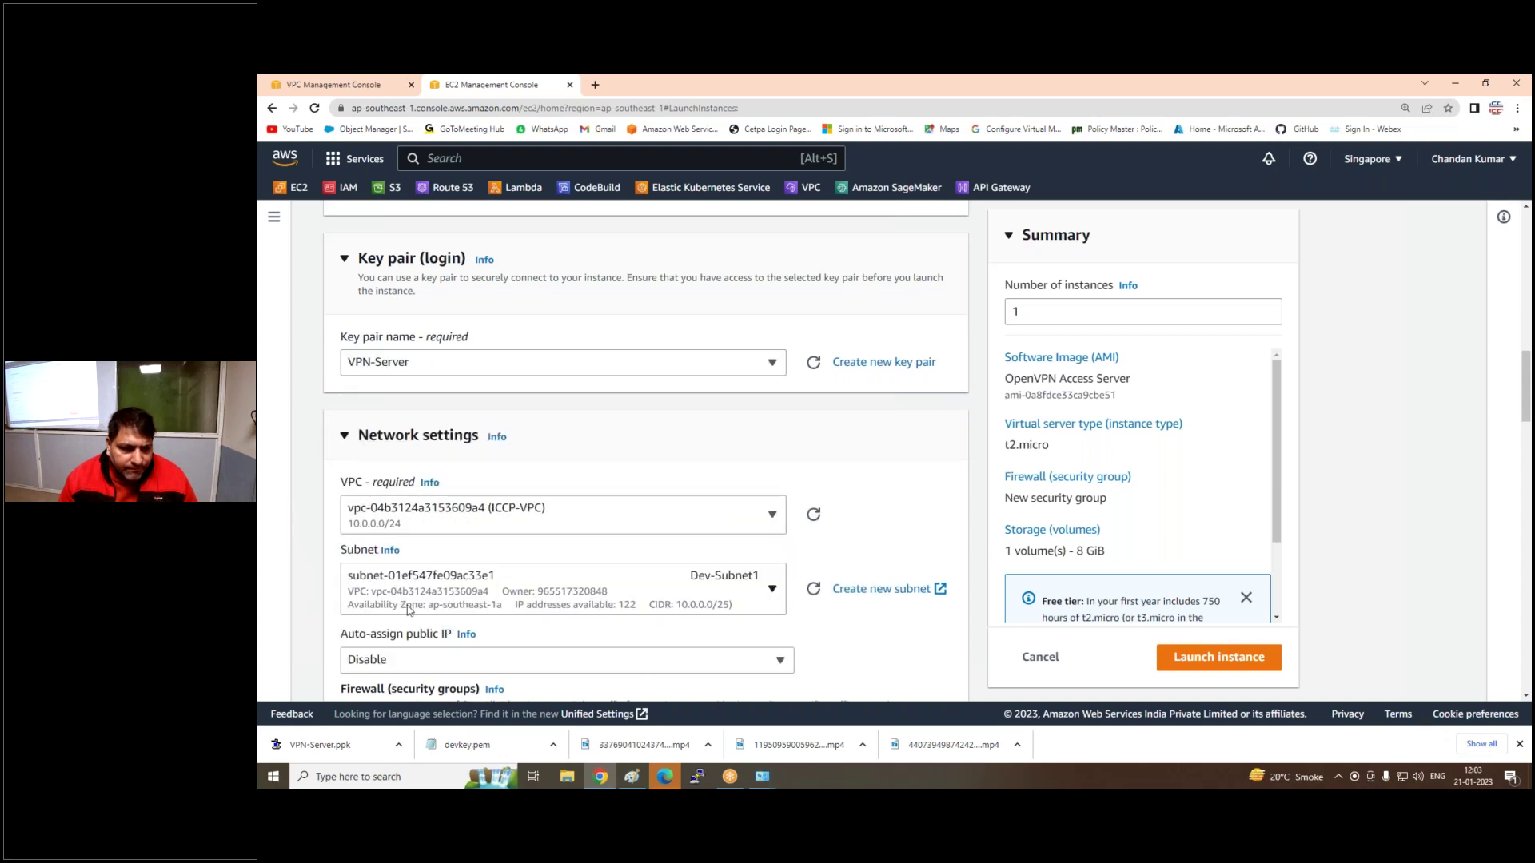
click(584, 595)
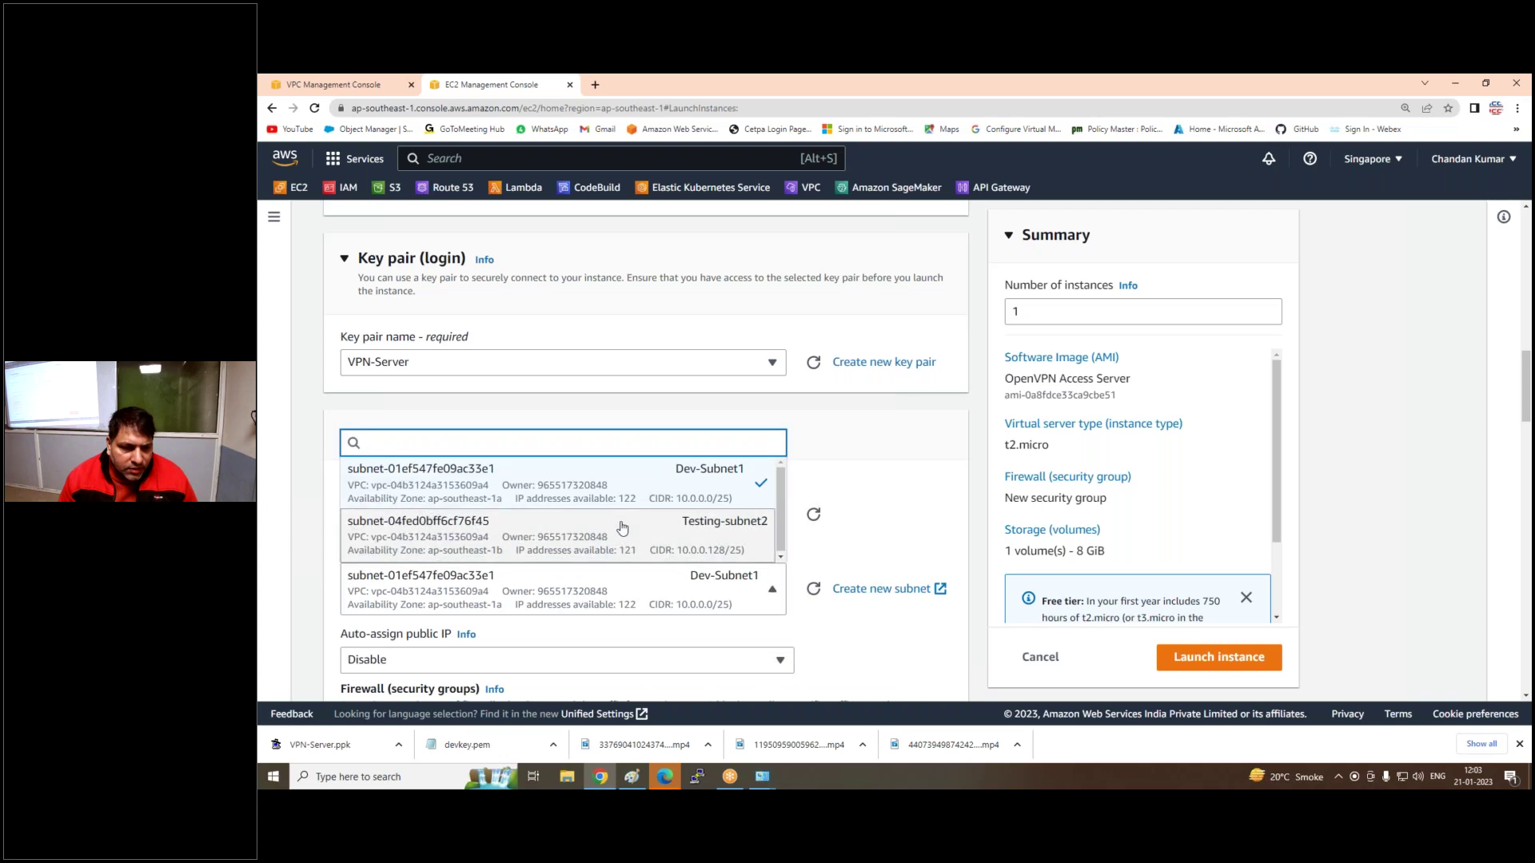
click(609, 547)
click(518, 652)
click(395, 609)
Keep the option to create a new security group, set the root volume to 15 GiB, and launch the instance
scroll(813, 467, down, 3)
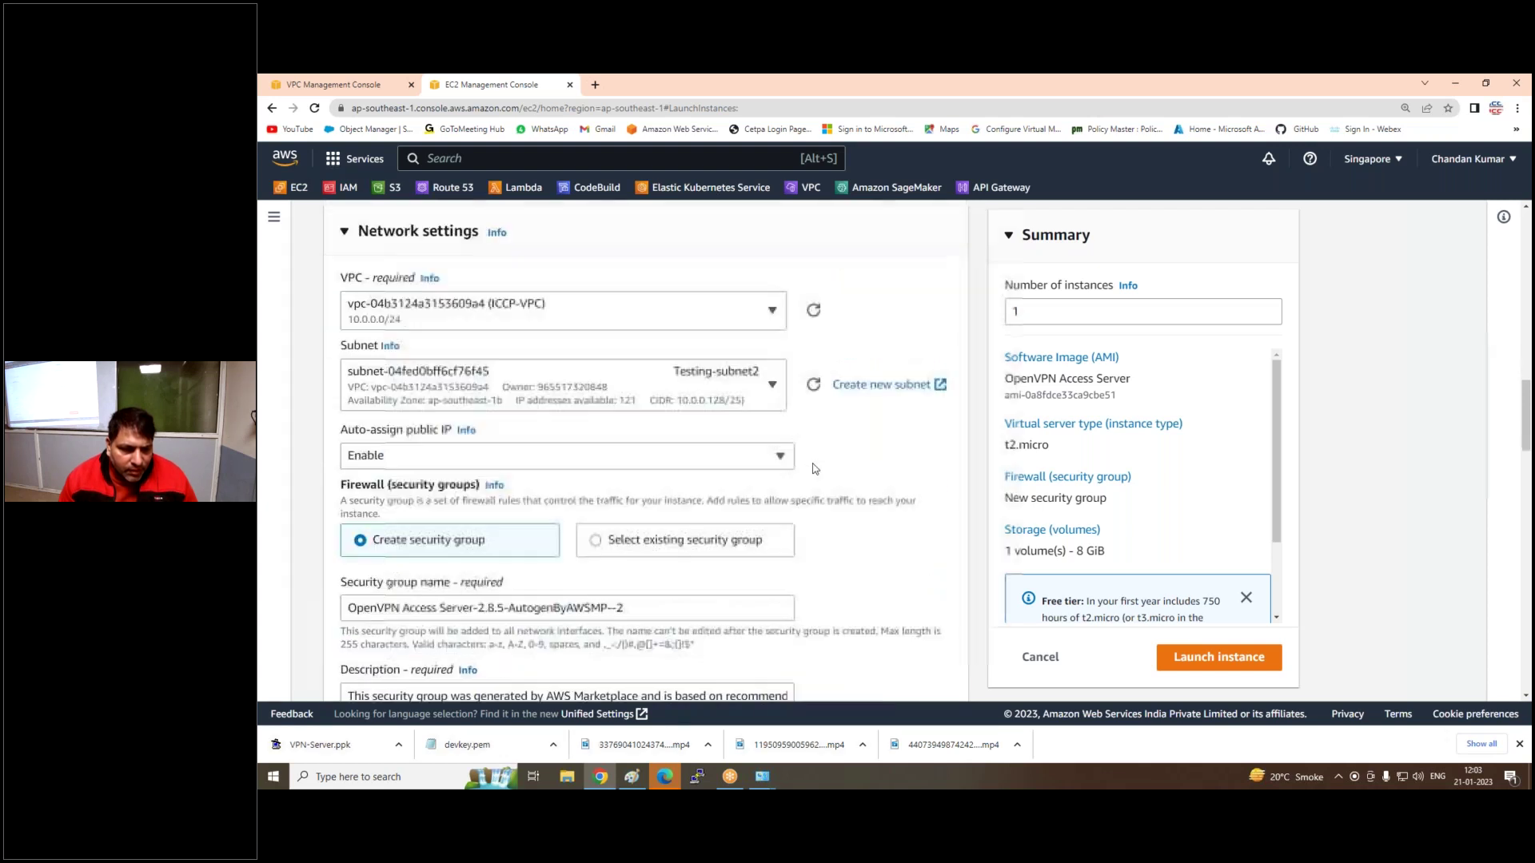
click(600, 482)
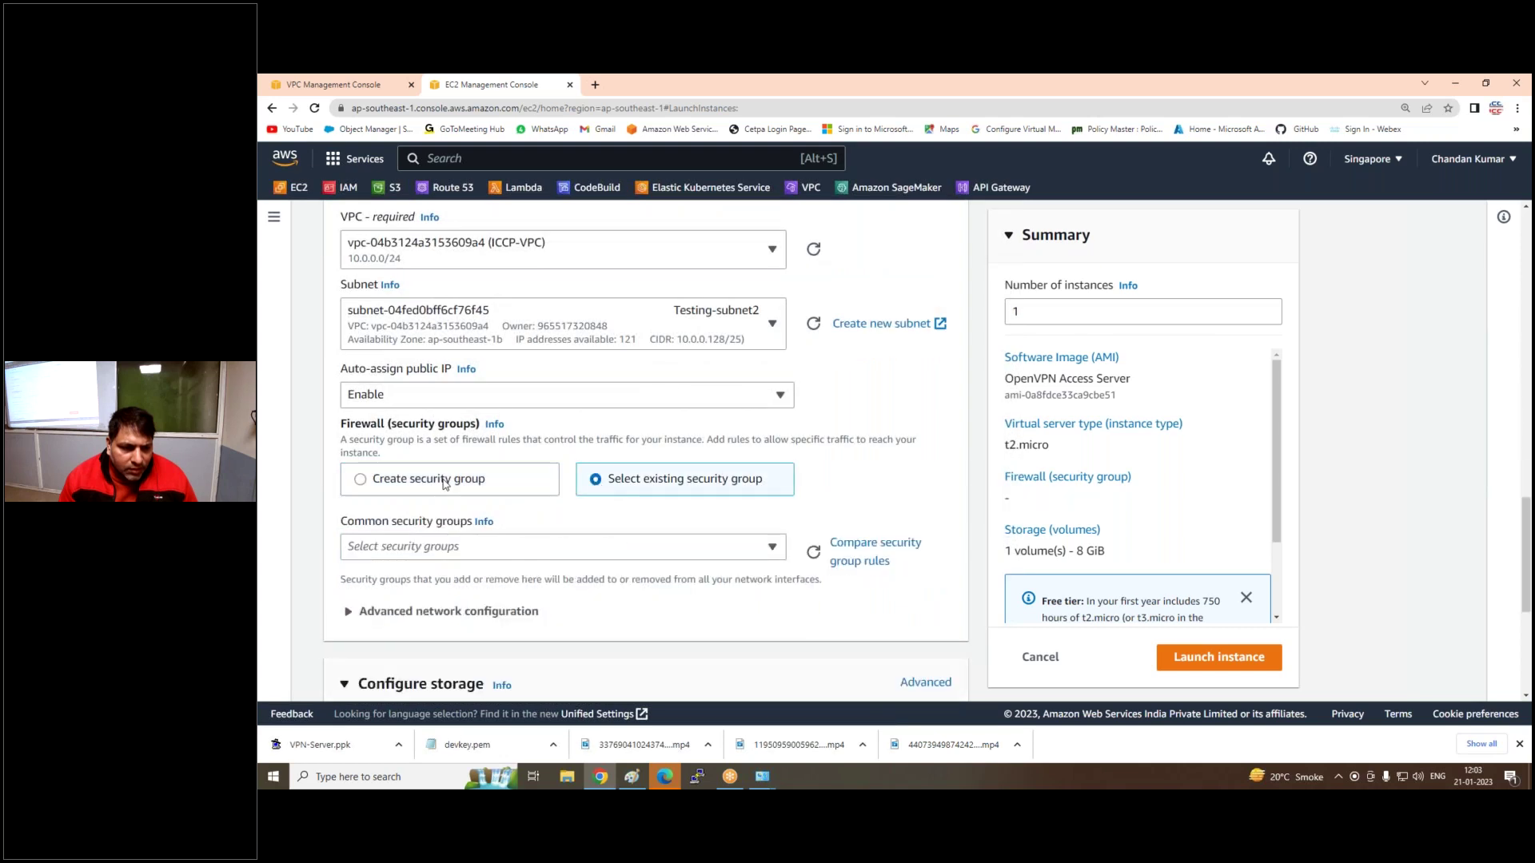
click(446, 480)
scroll(571, 511, down, 7)
scroll(645, 448, down, 7)
scroll(373, 395, down, 3)
double_click(373, 395)
text(15)
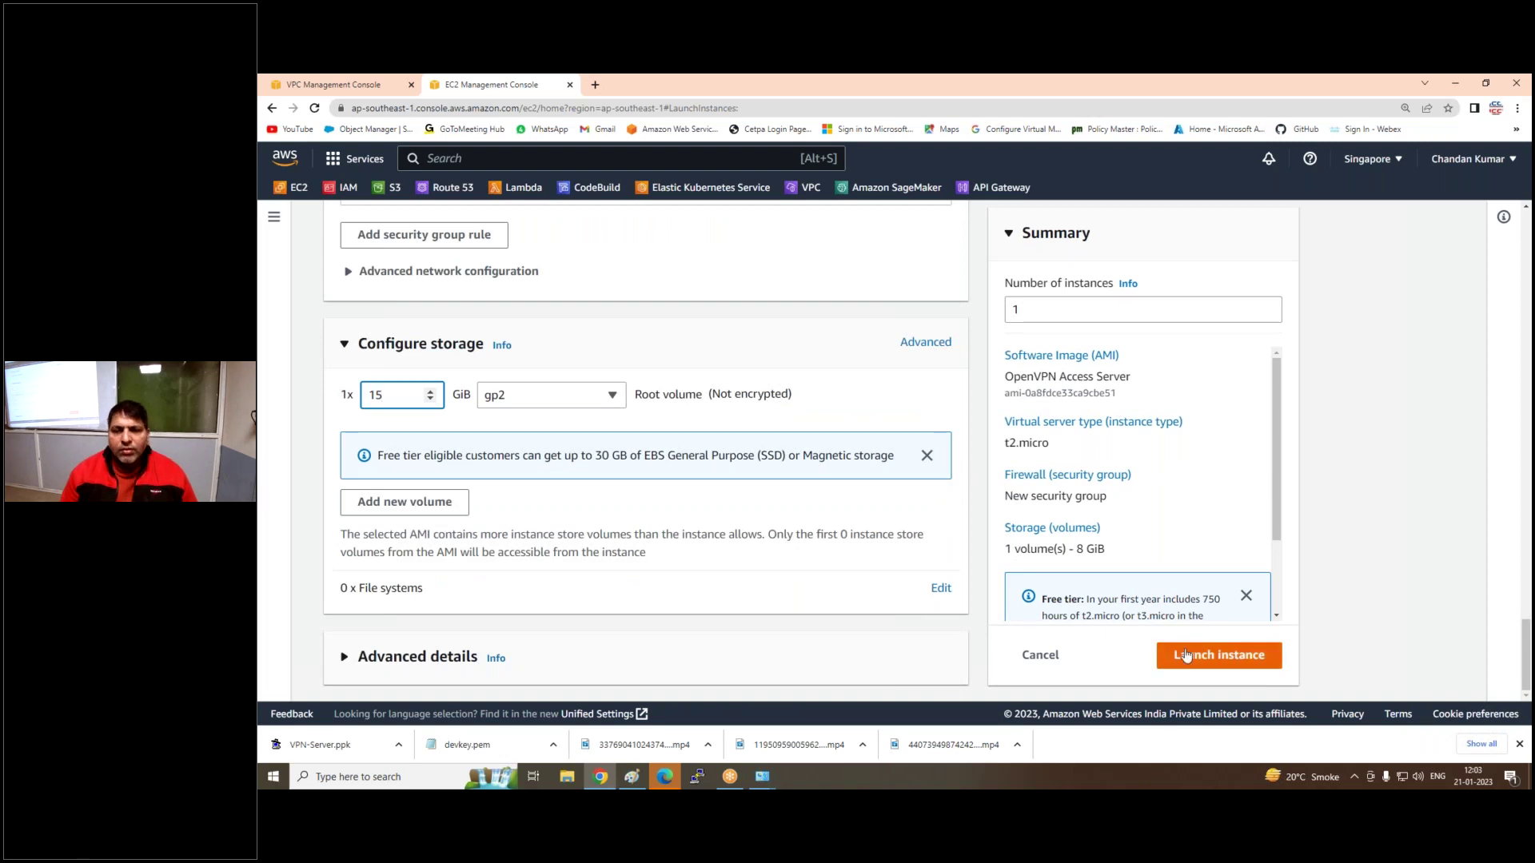
click(1186, 657)
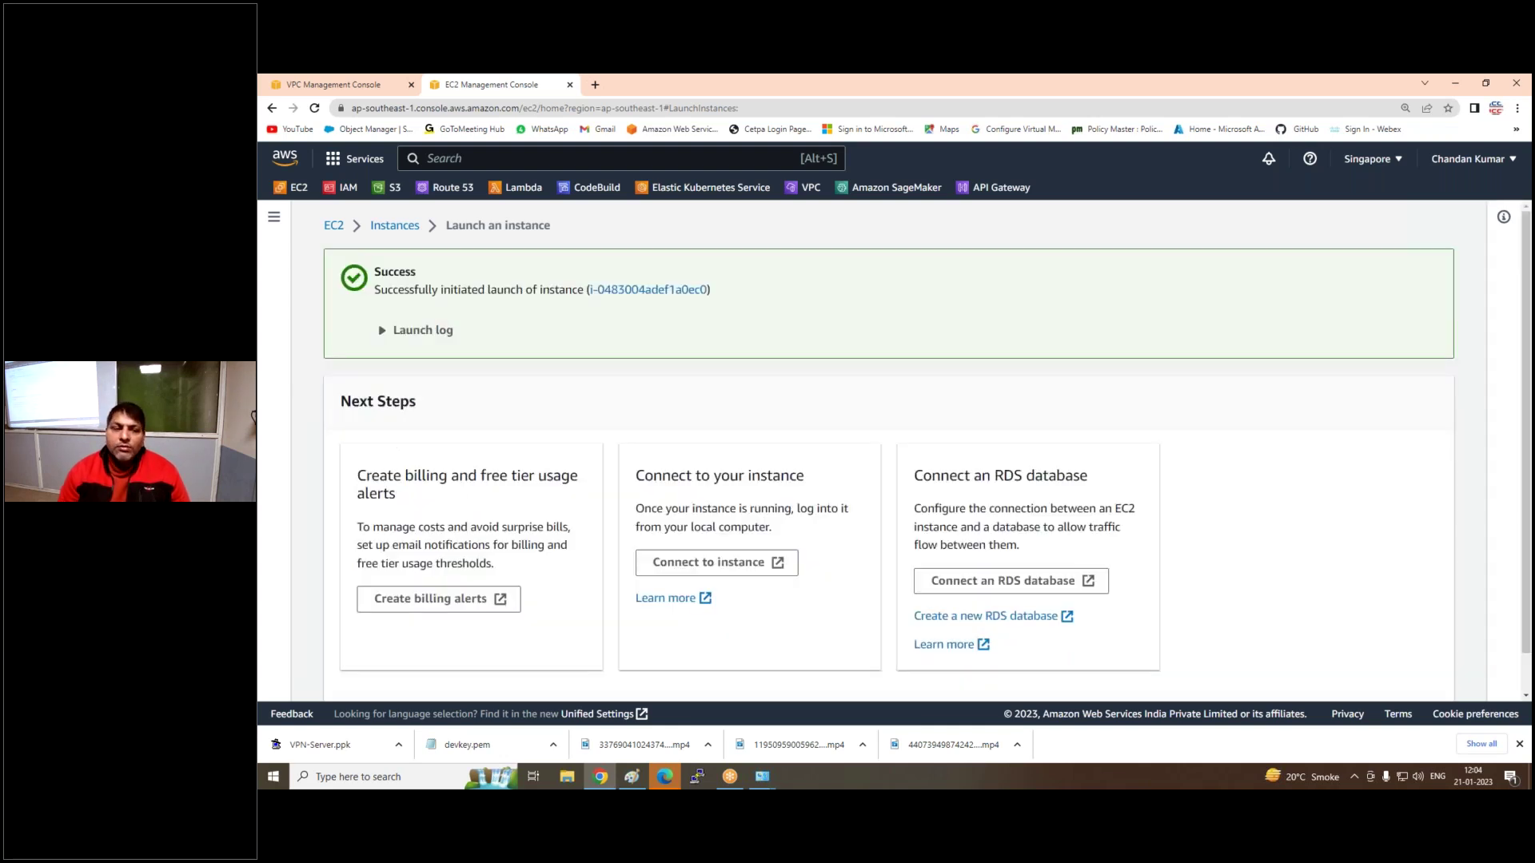
Return to the instances list, terminate the VPN instance, and refresh the list
click(396, 227)
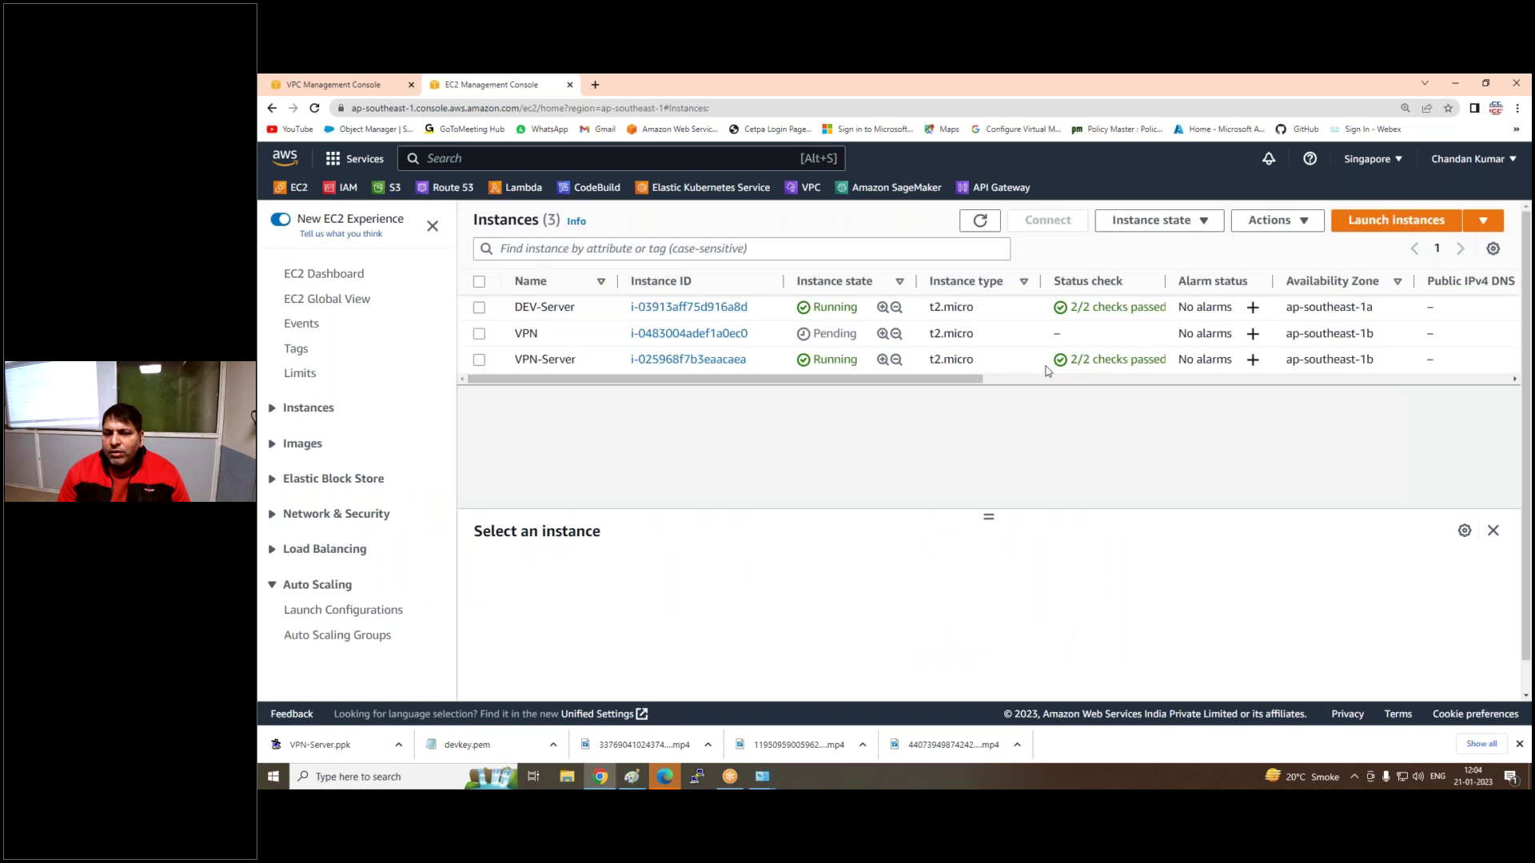
click(980, 222)
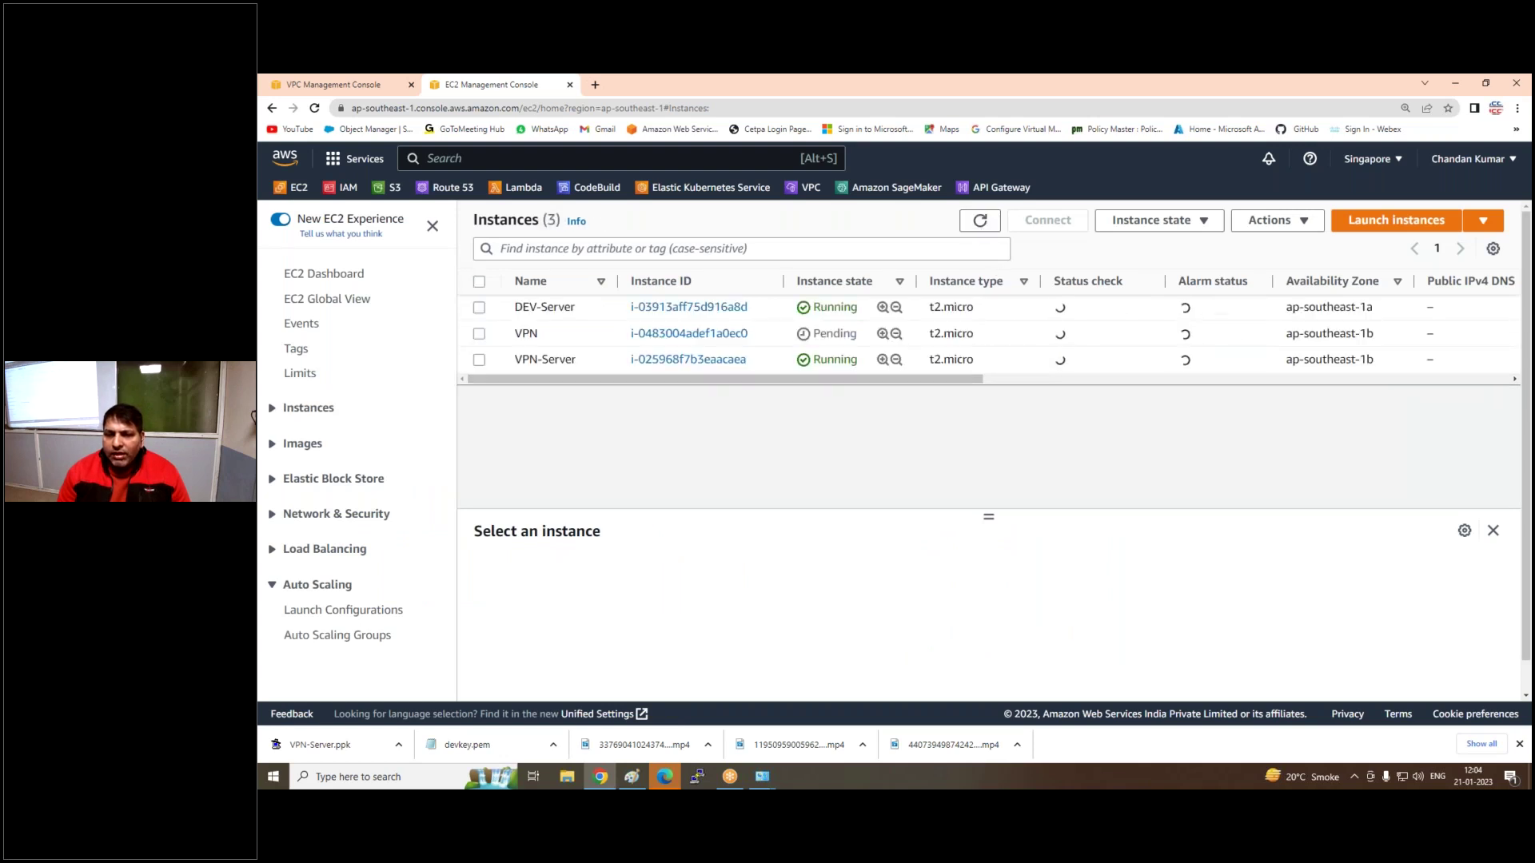
click(479, 334)
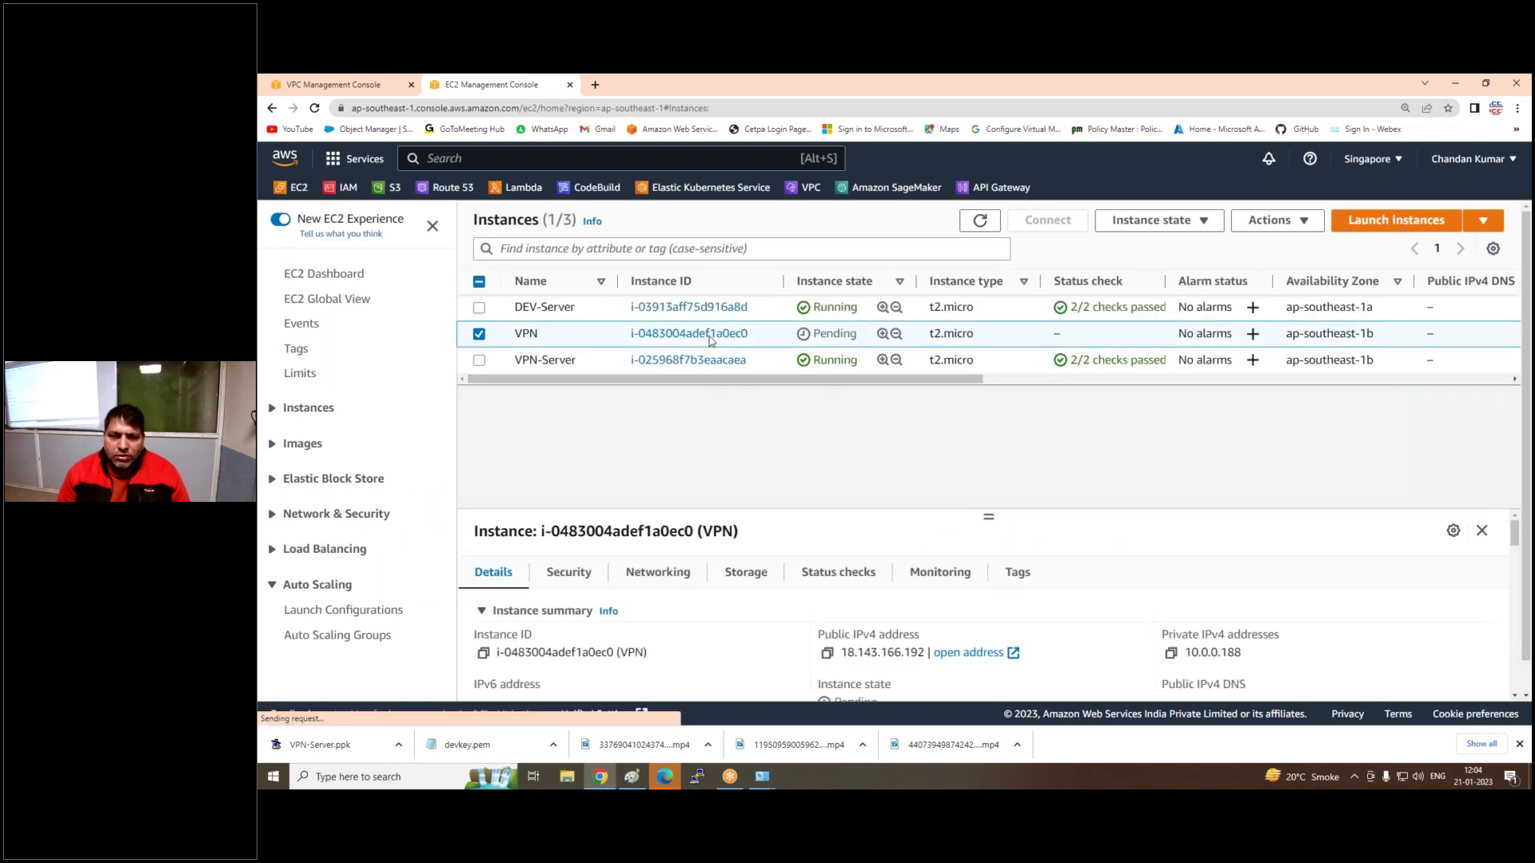
click(1151, 220)
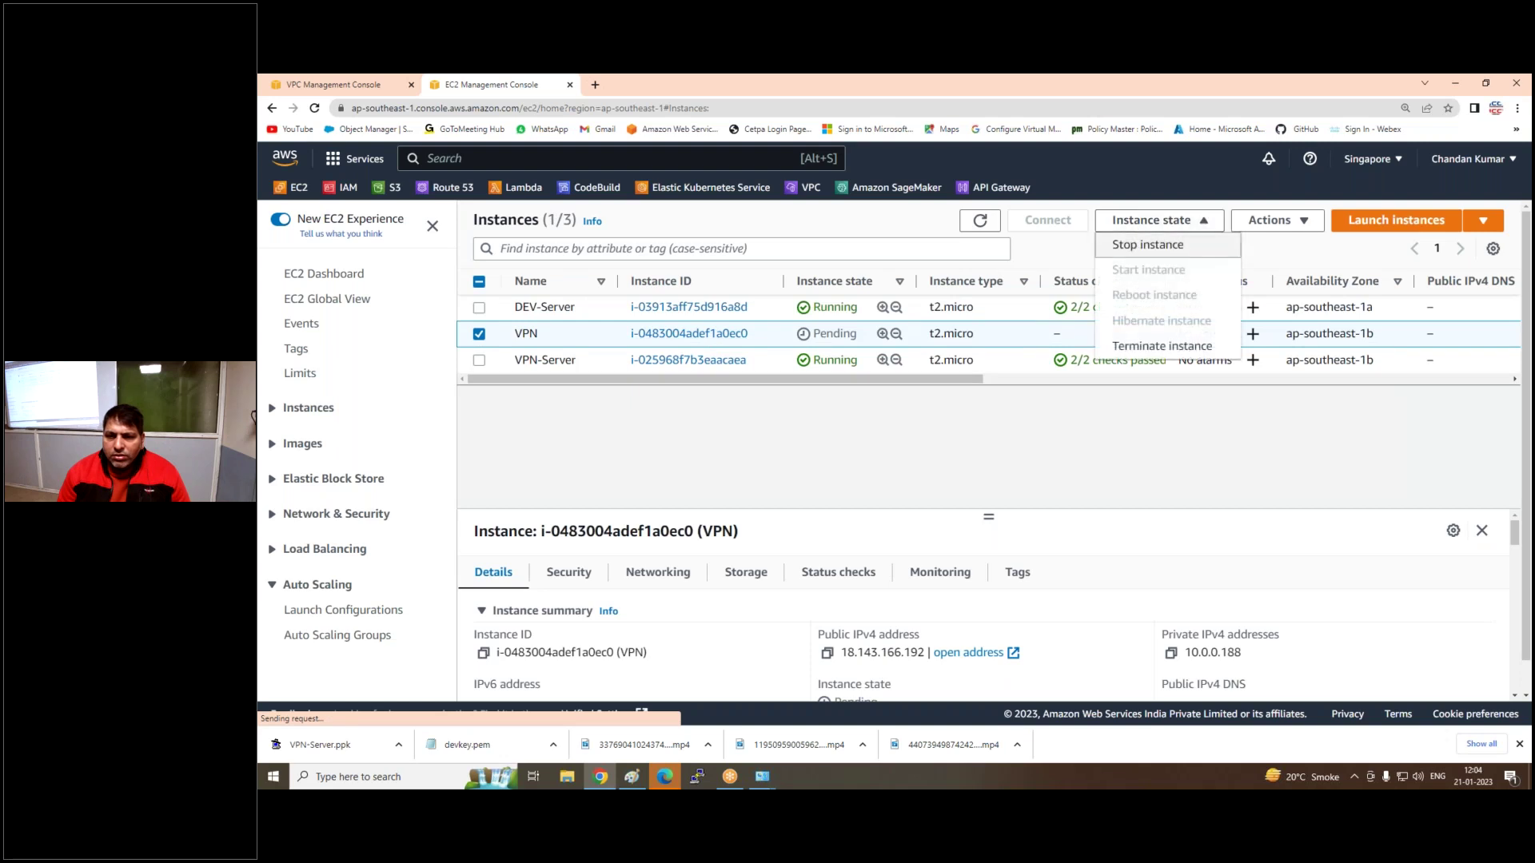
click(1135, 347)
click(1089, 565)
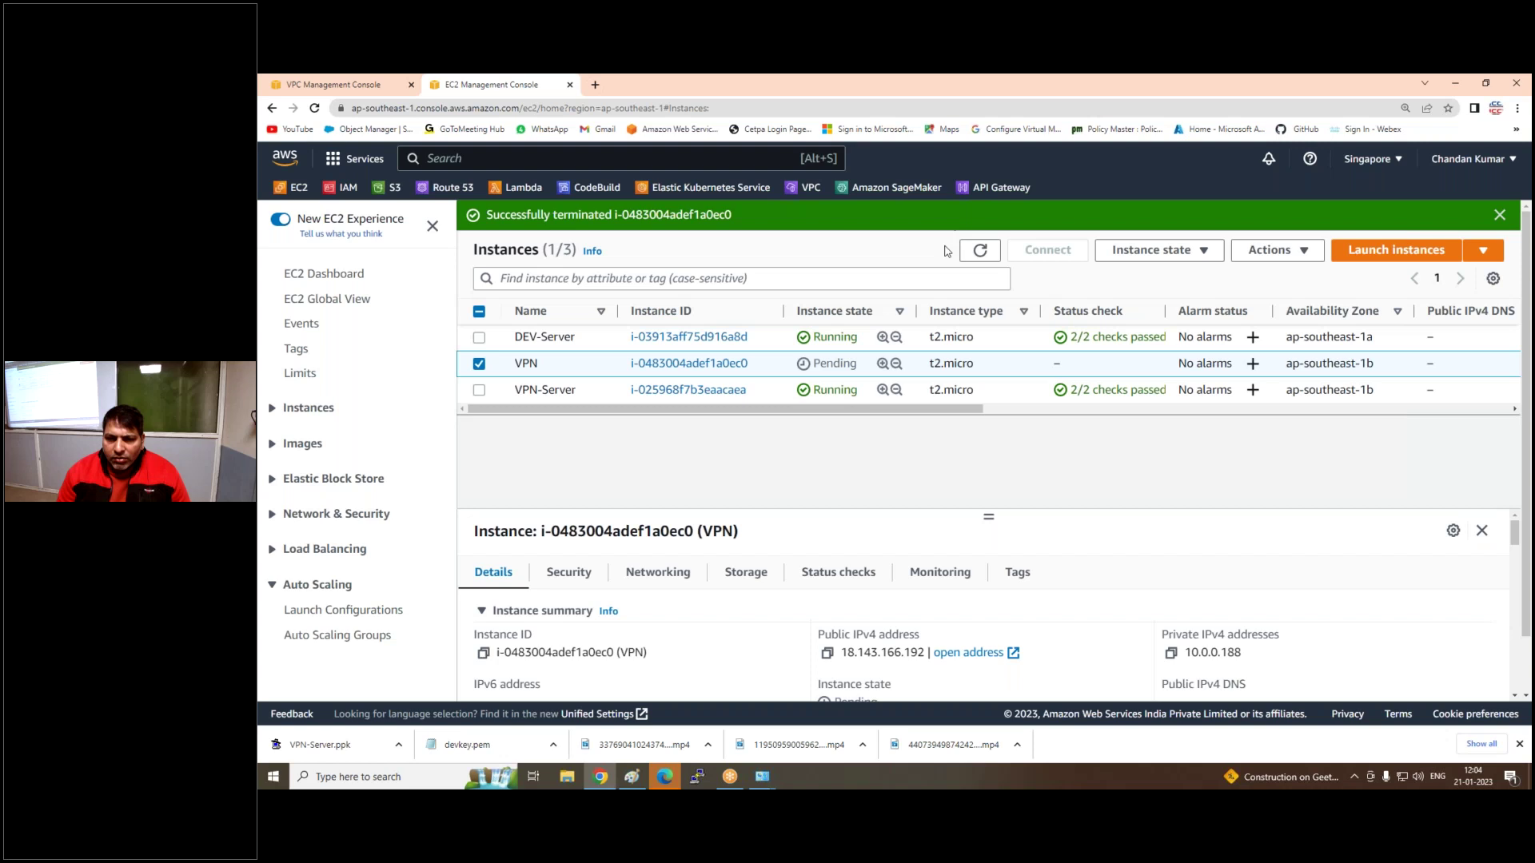
click(981, 253)
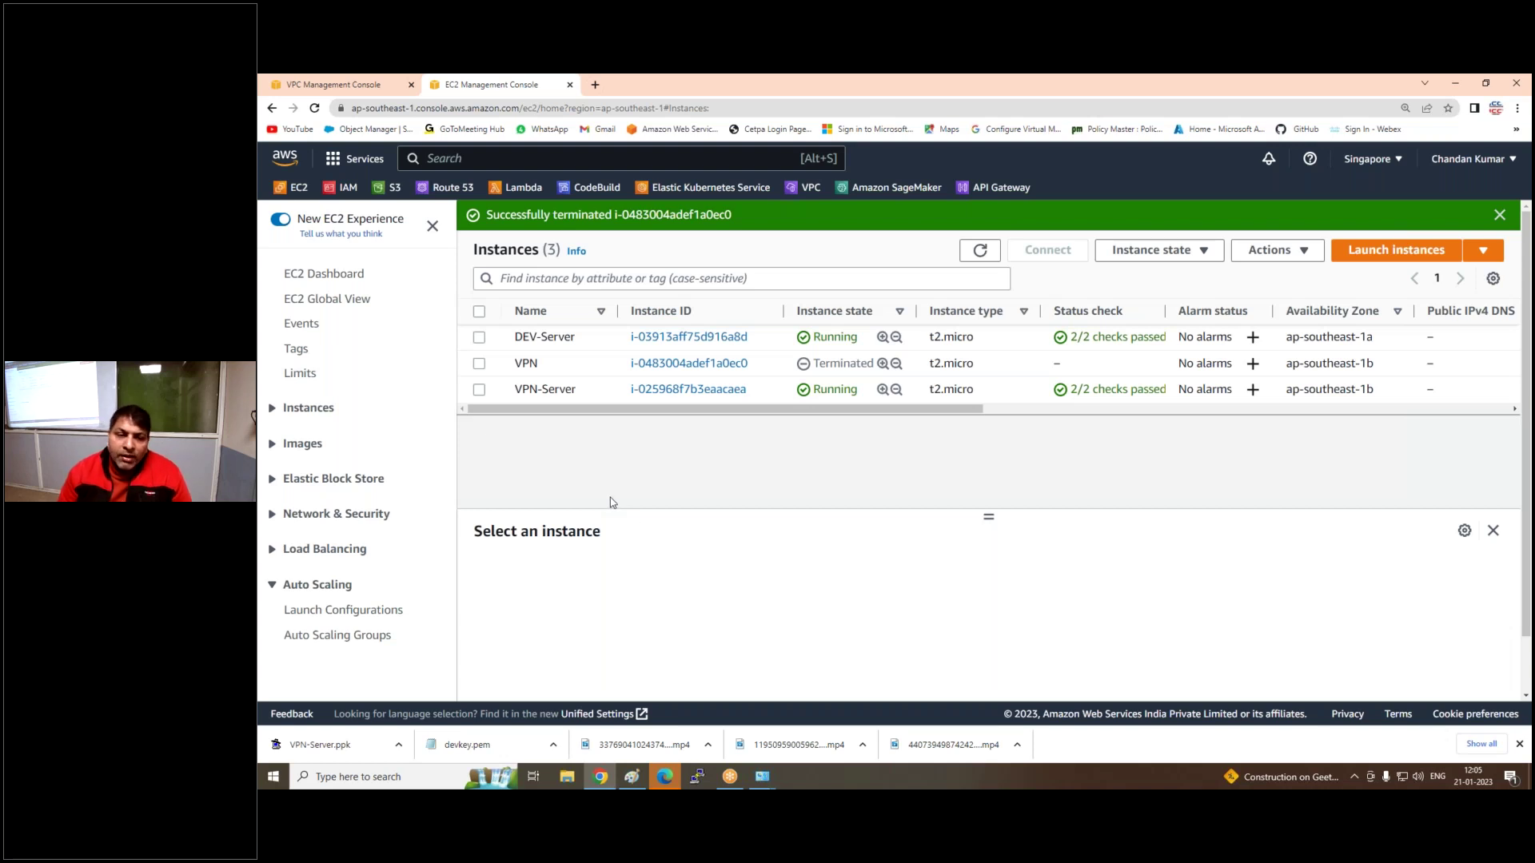
Copy the VPN-Server instance's public IPv4 address and clear the desktop by minimizing or closing the open browser, Paint and network windows
click(480, 391)
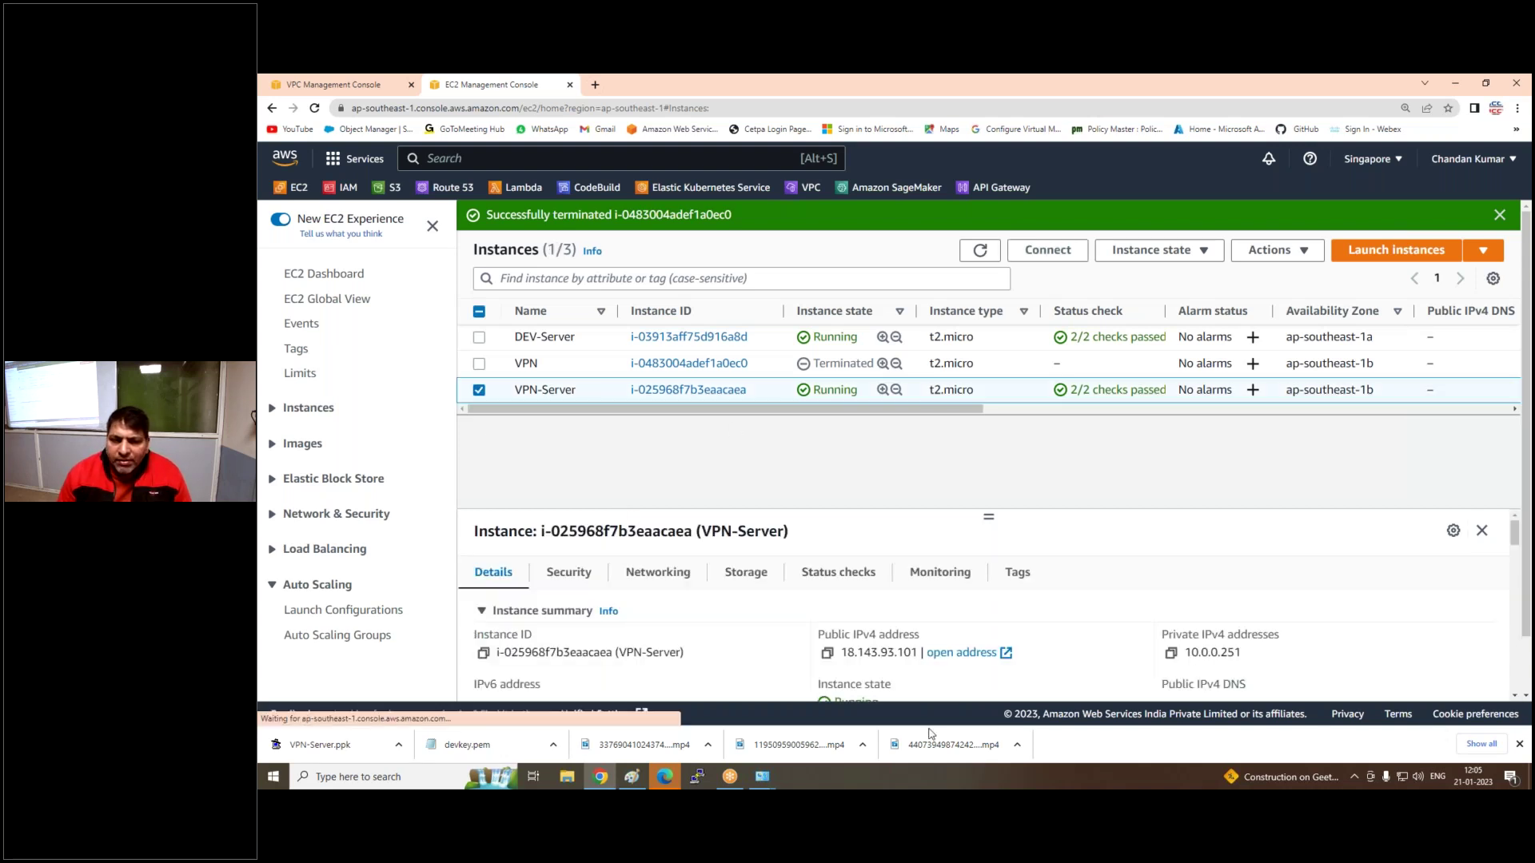
click(826, 655)
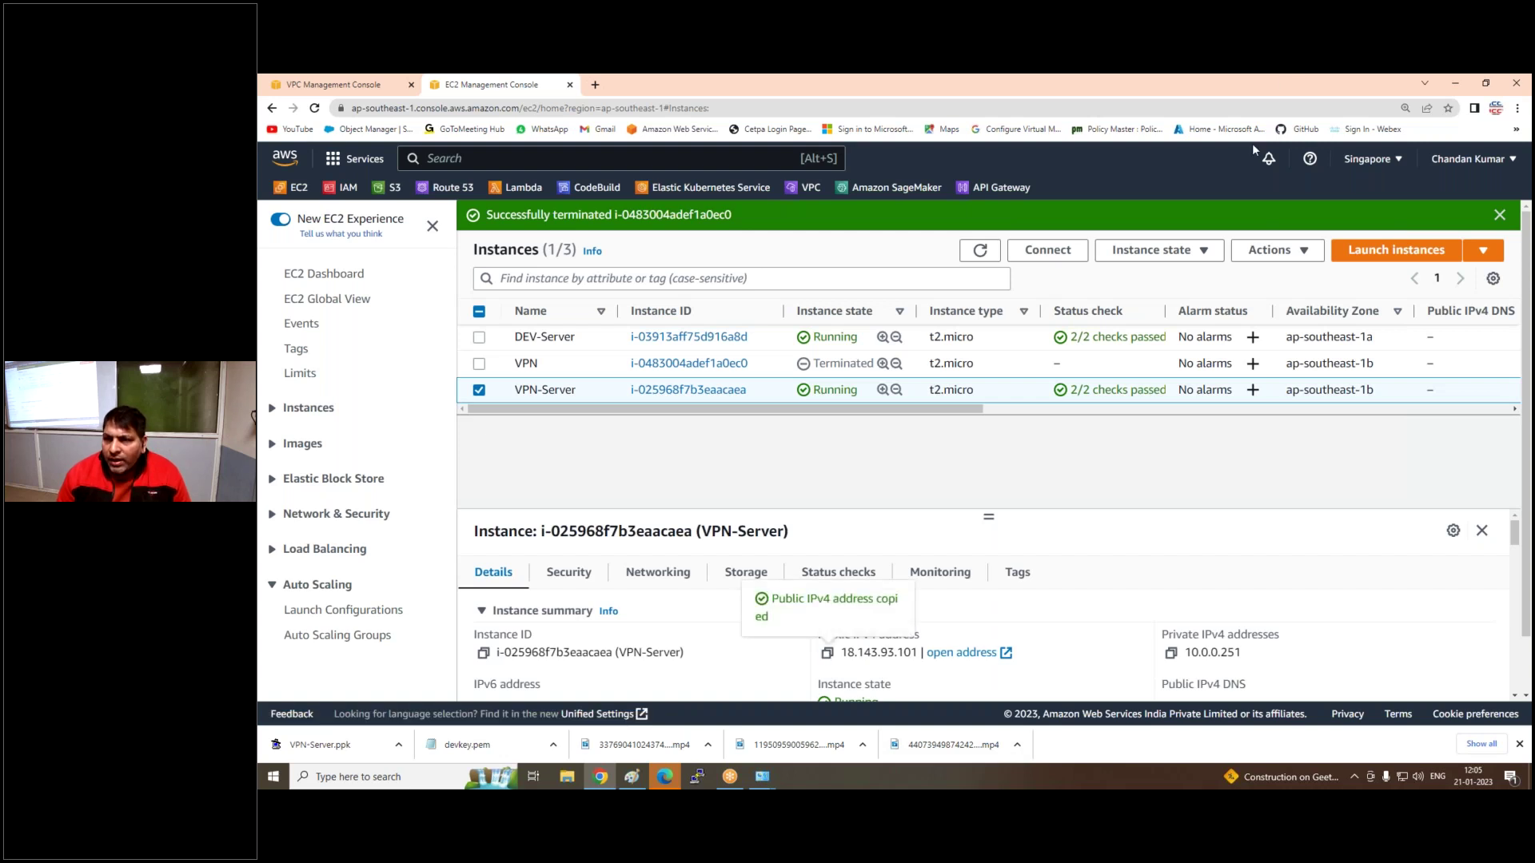
click(1456, 84)
click(1464, 86)
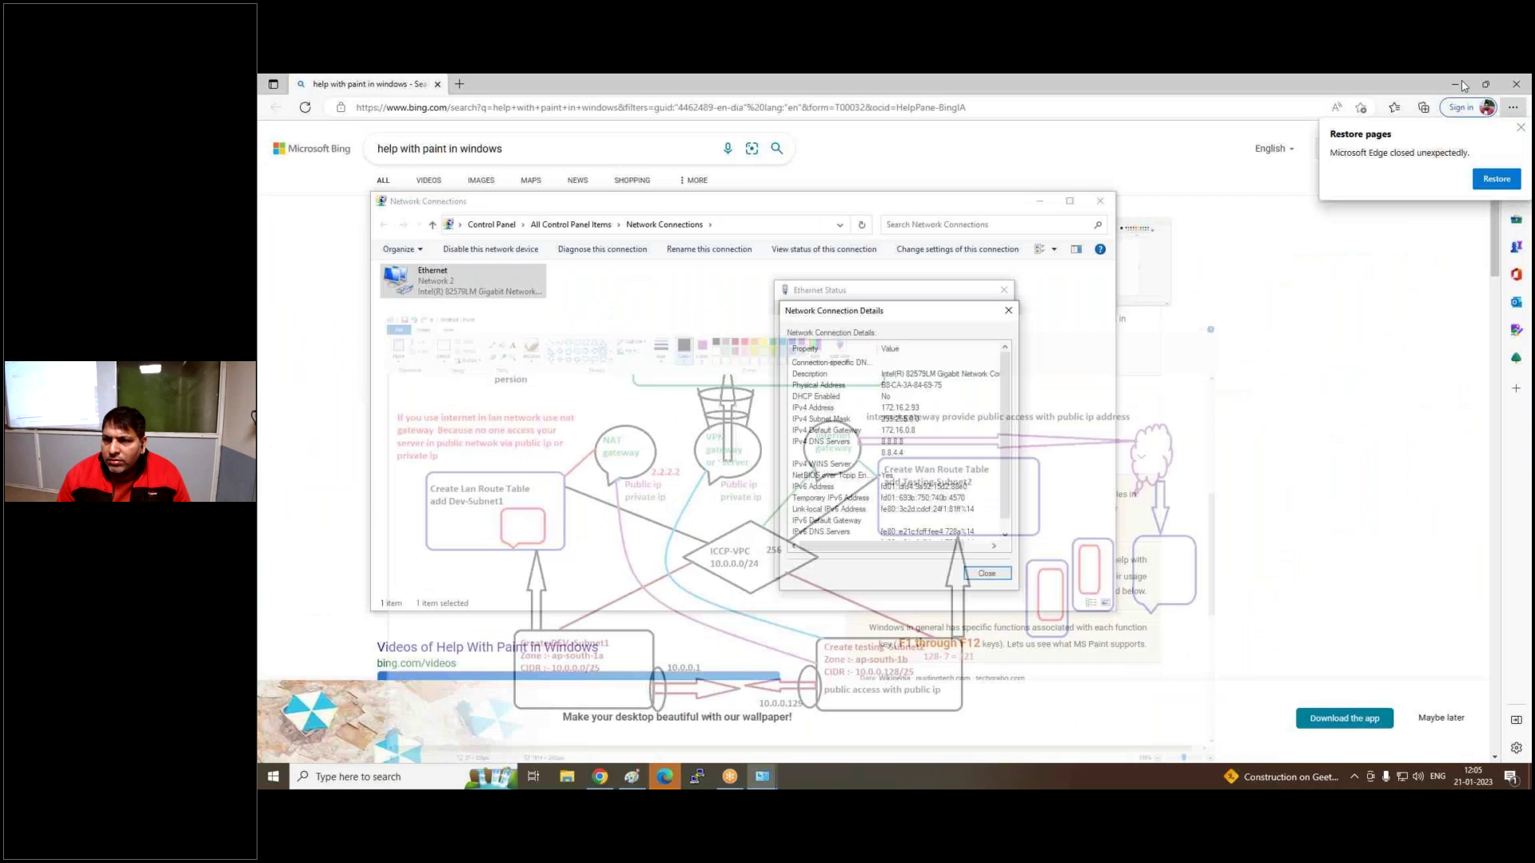
click(1008, 311)
click(1004, 290)
click(1100, 202)
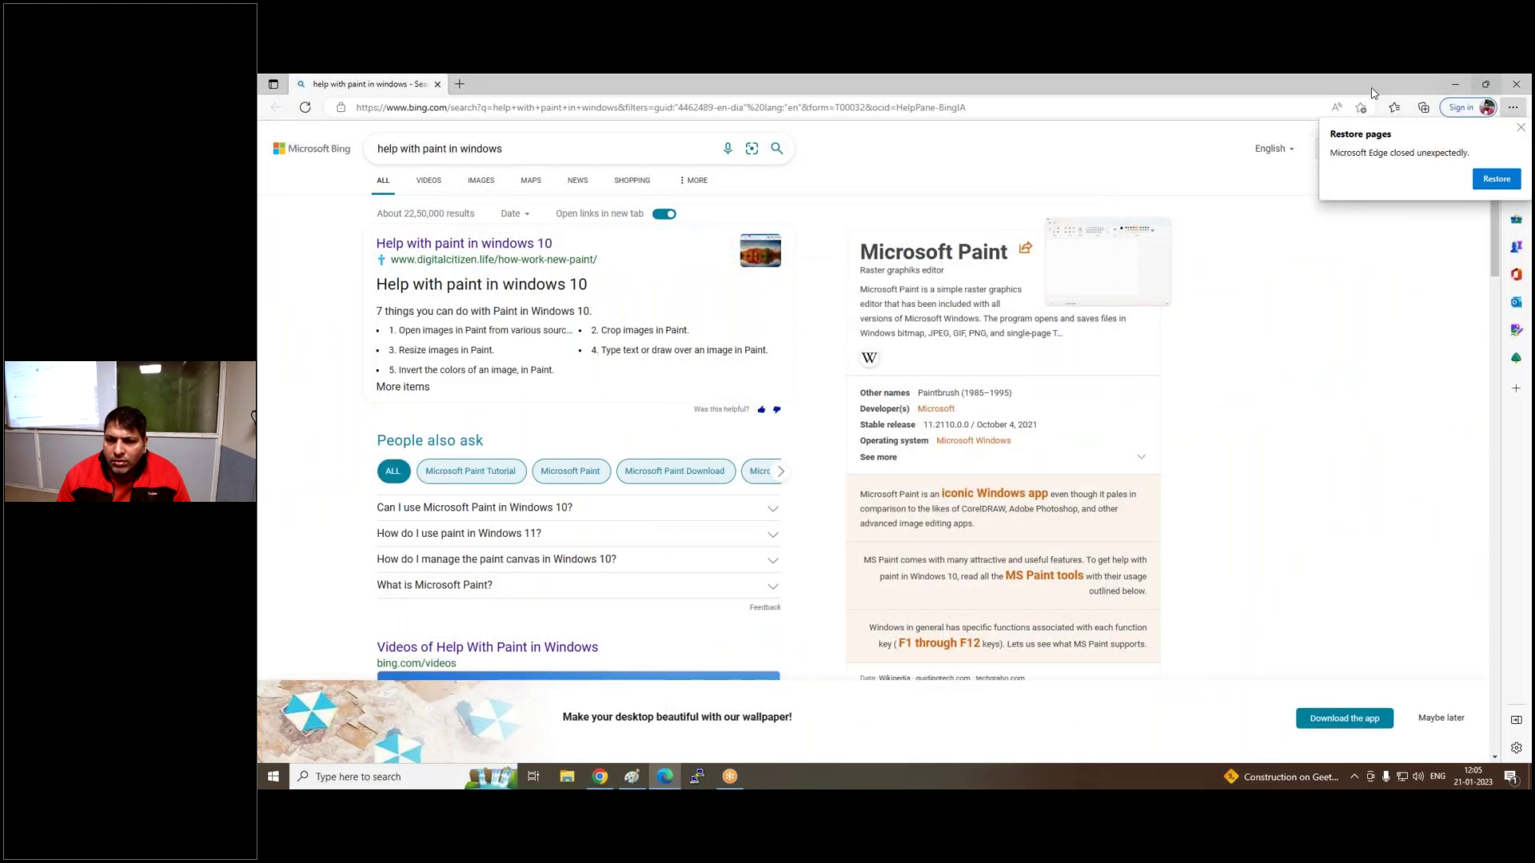
click(1514, 84)
Open PuTTY and enter VPN-Server's copied public IPv4 address as the host name
click(384, 776)
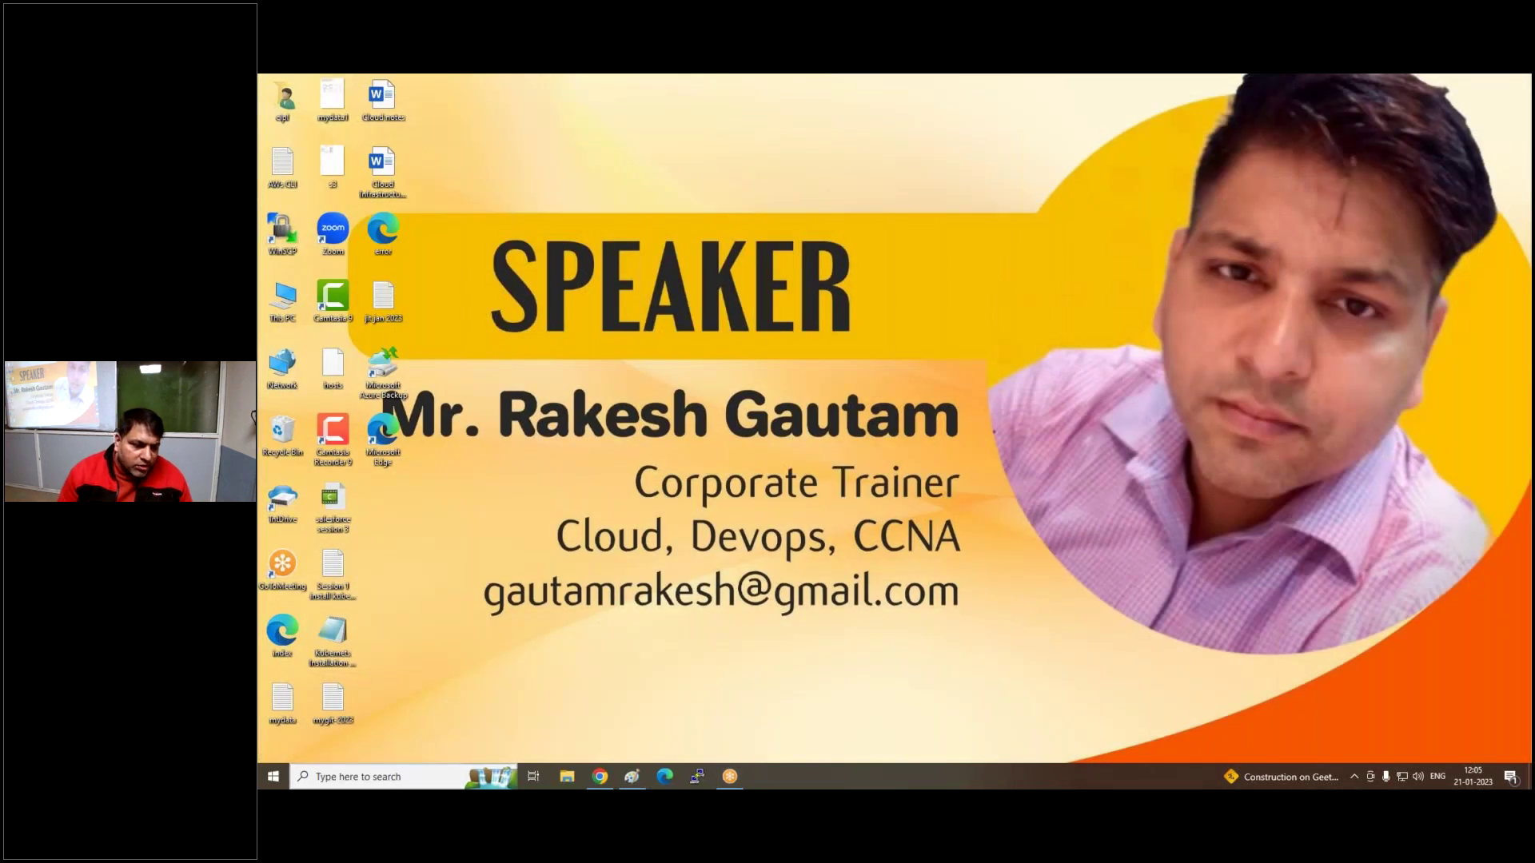
text(putt)
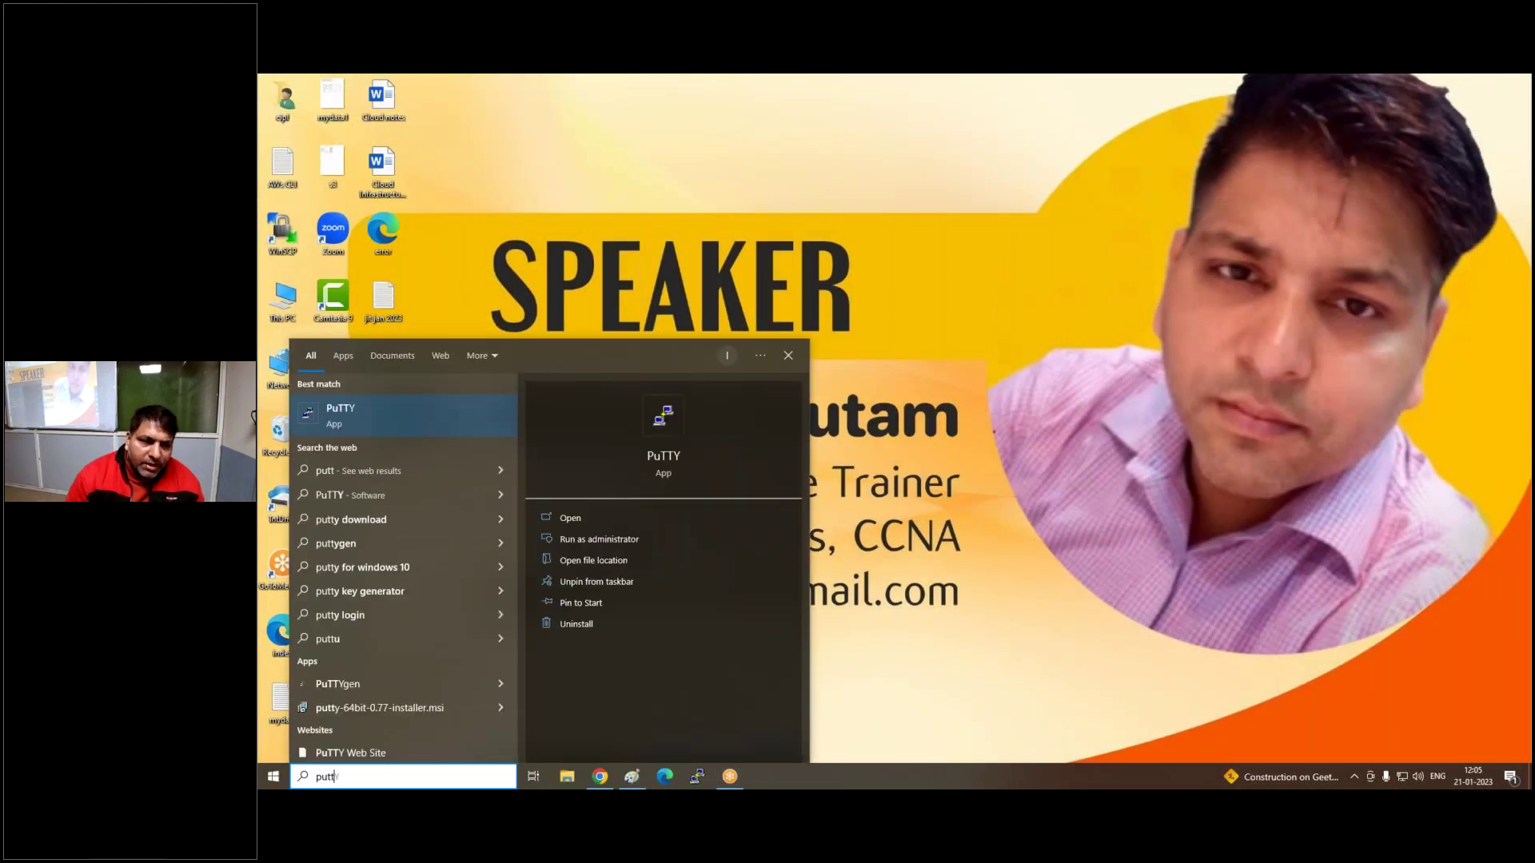
click(347, 410)
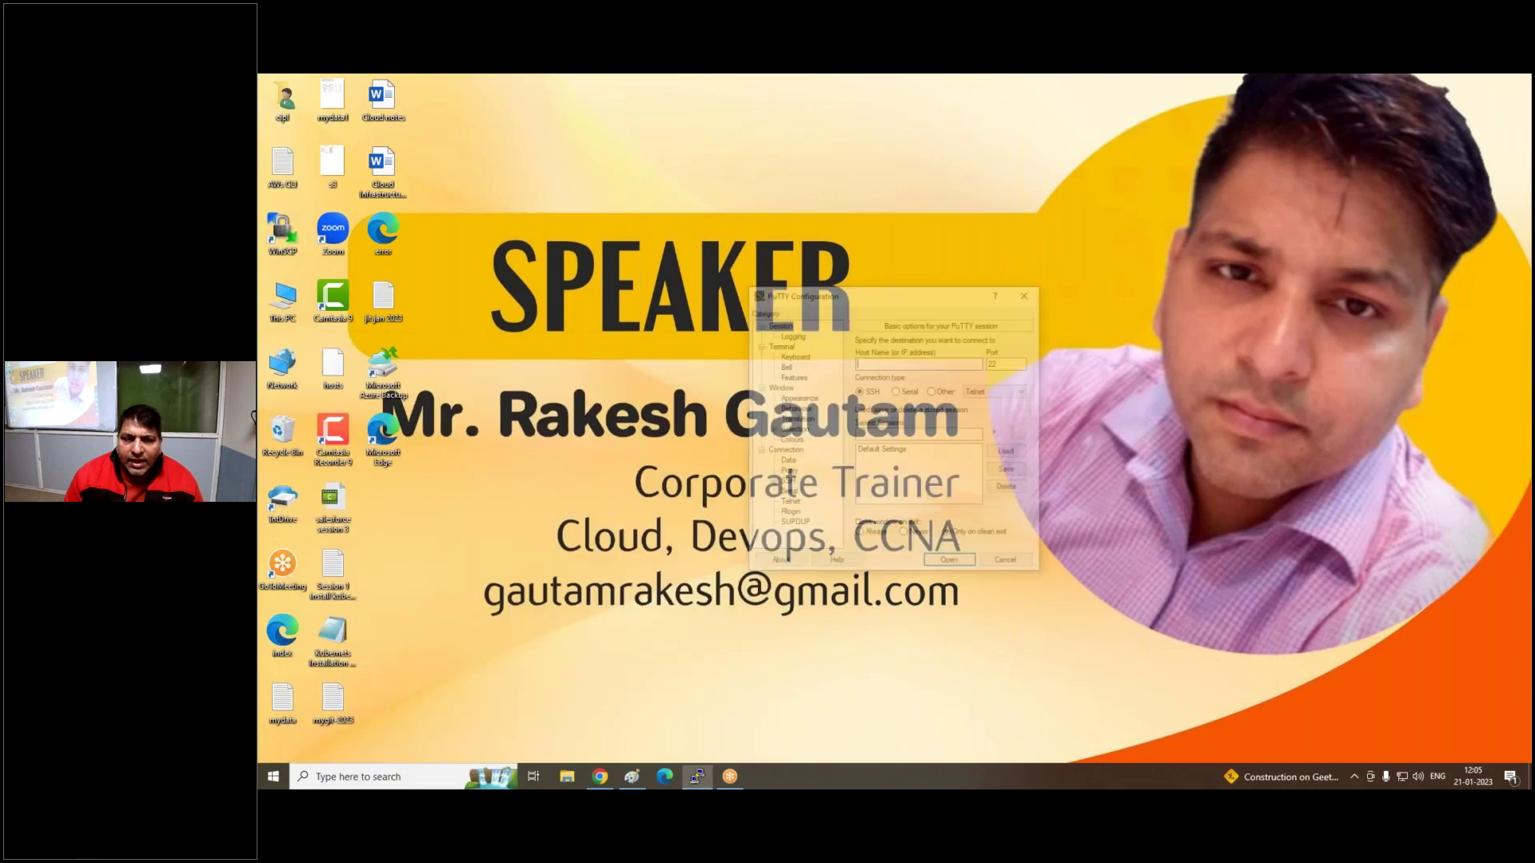
key(ctrl+v)
Set the terminal window font to Courier New, 18-point
click(797, 398)
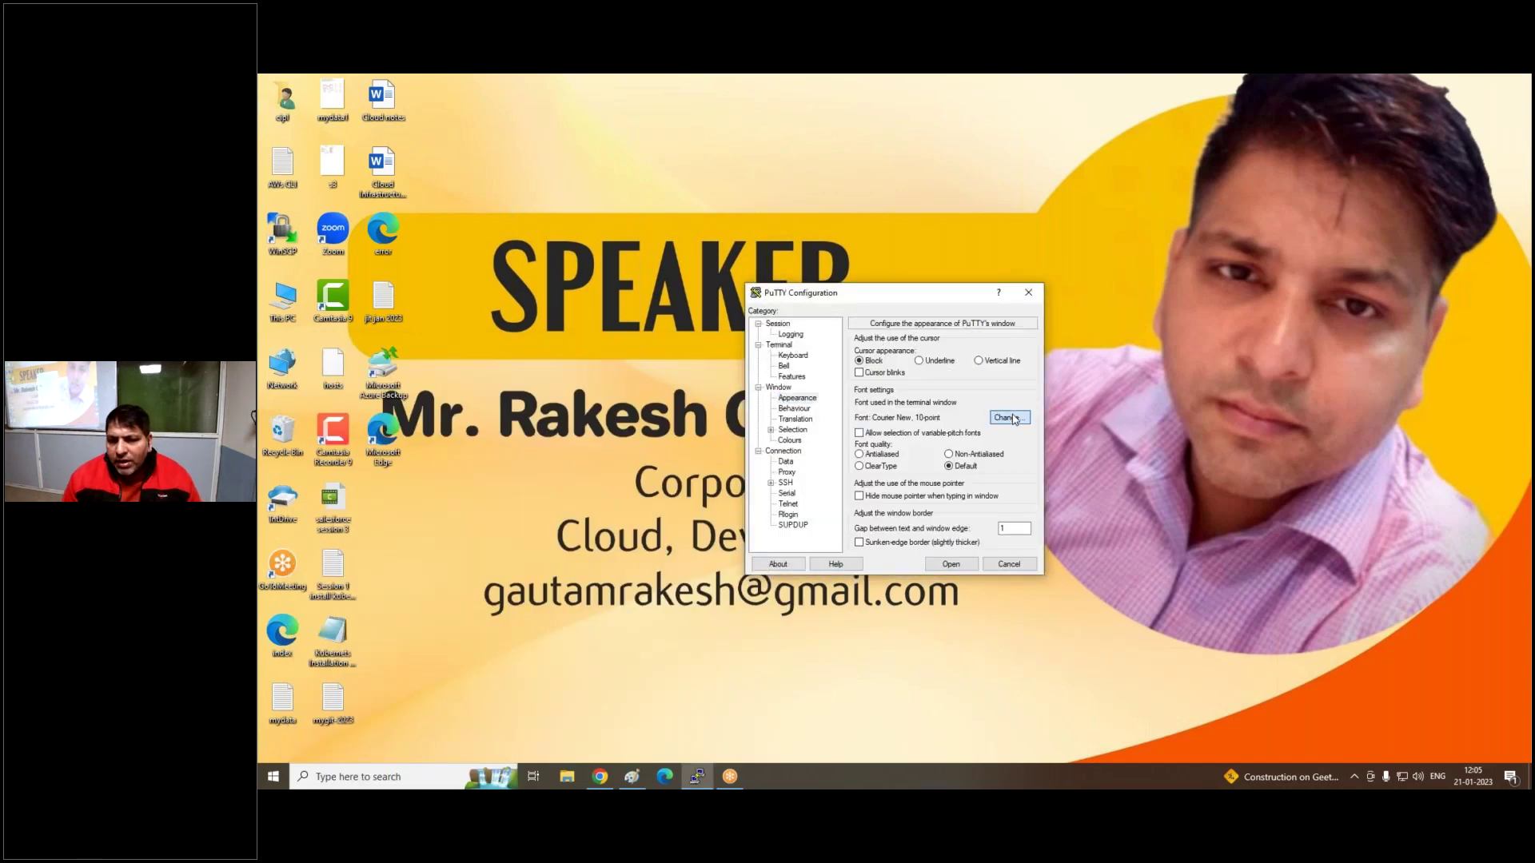
click(1009, 423)
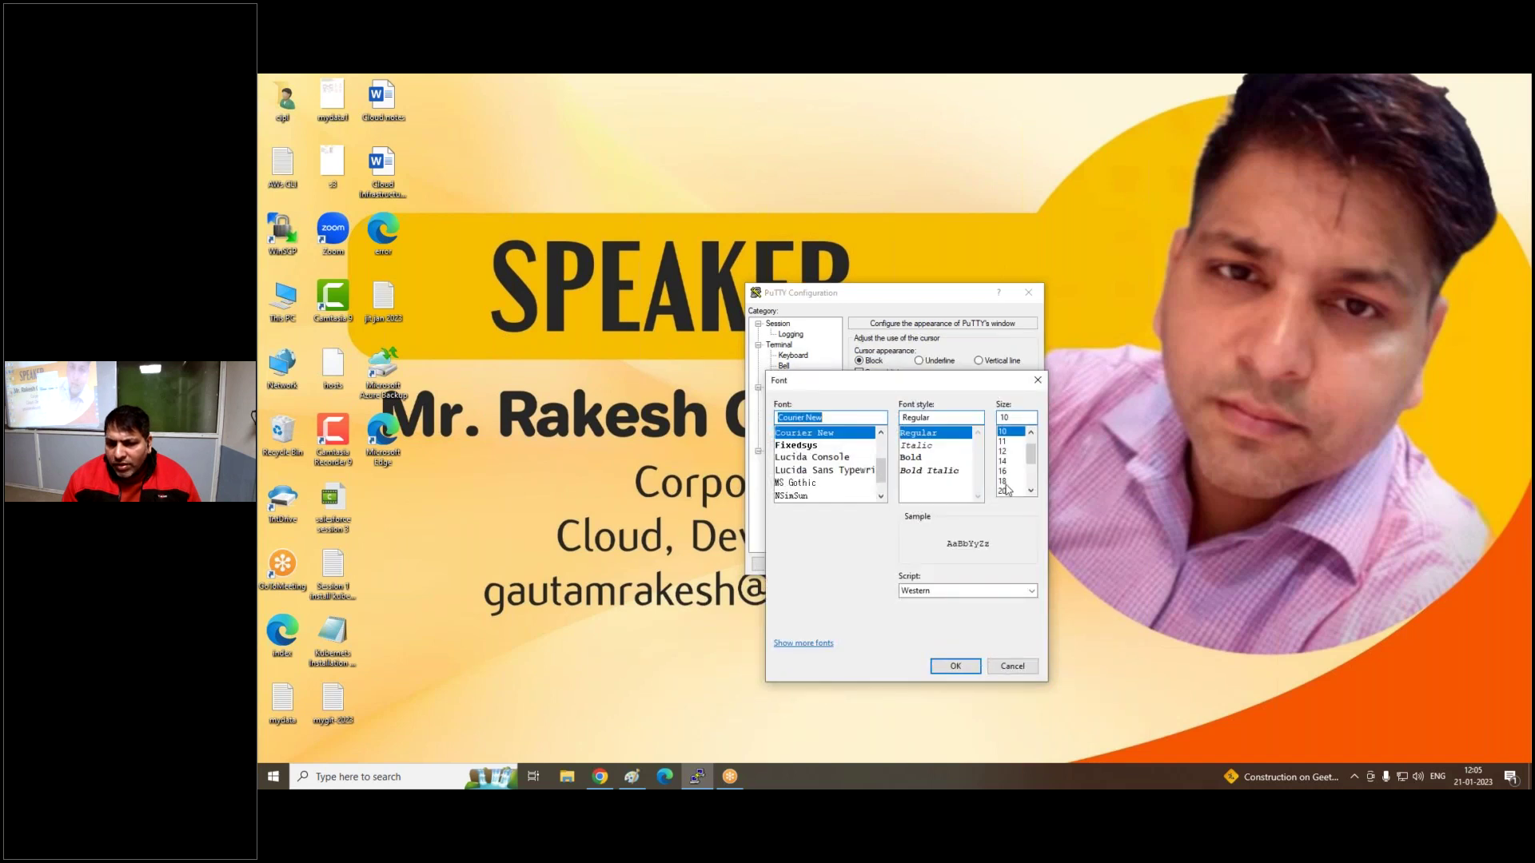
click(1005, 481)
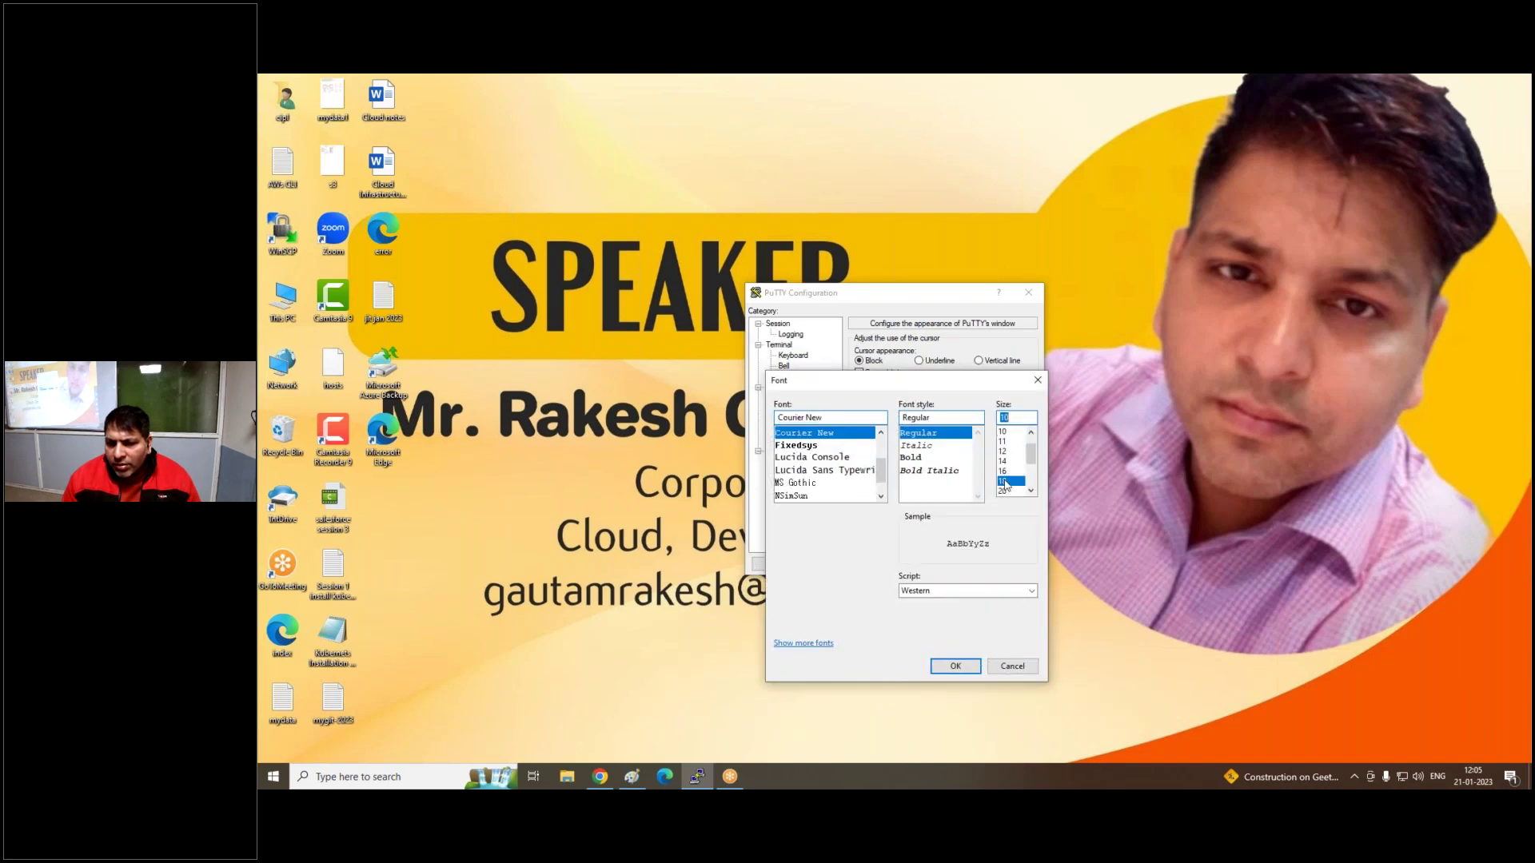
click(951, 665)
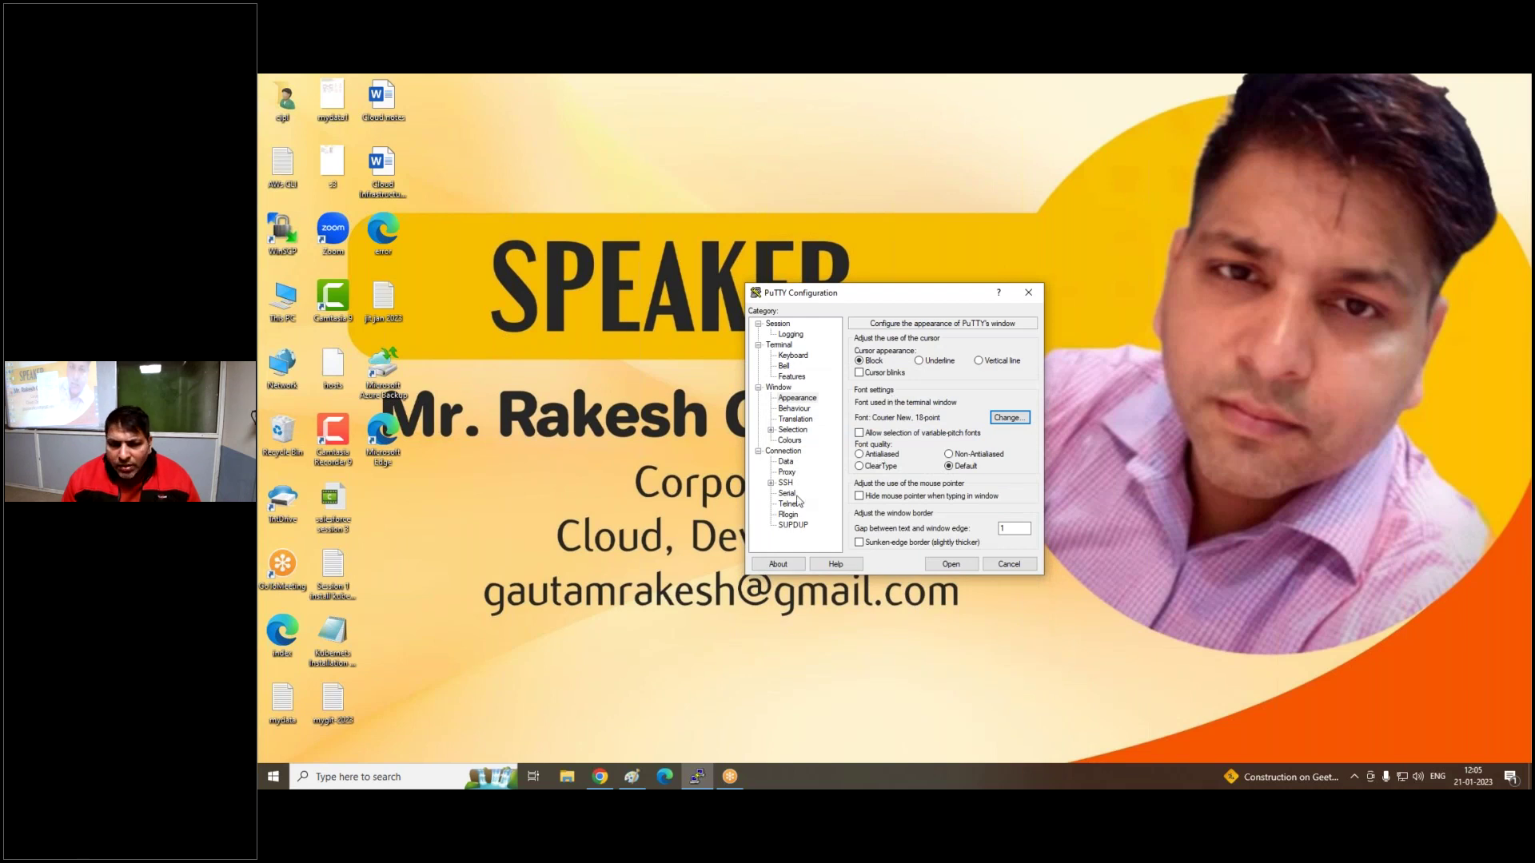
Select VPN-Server.ppk from Downloads as the private key file for SSH authentication
click(772, 483)
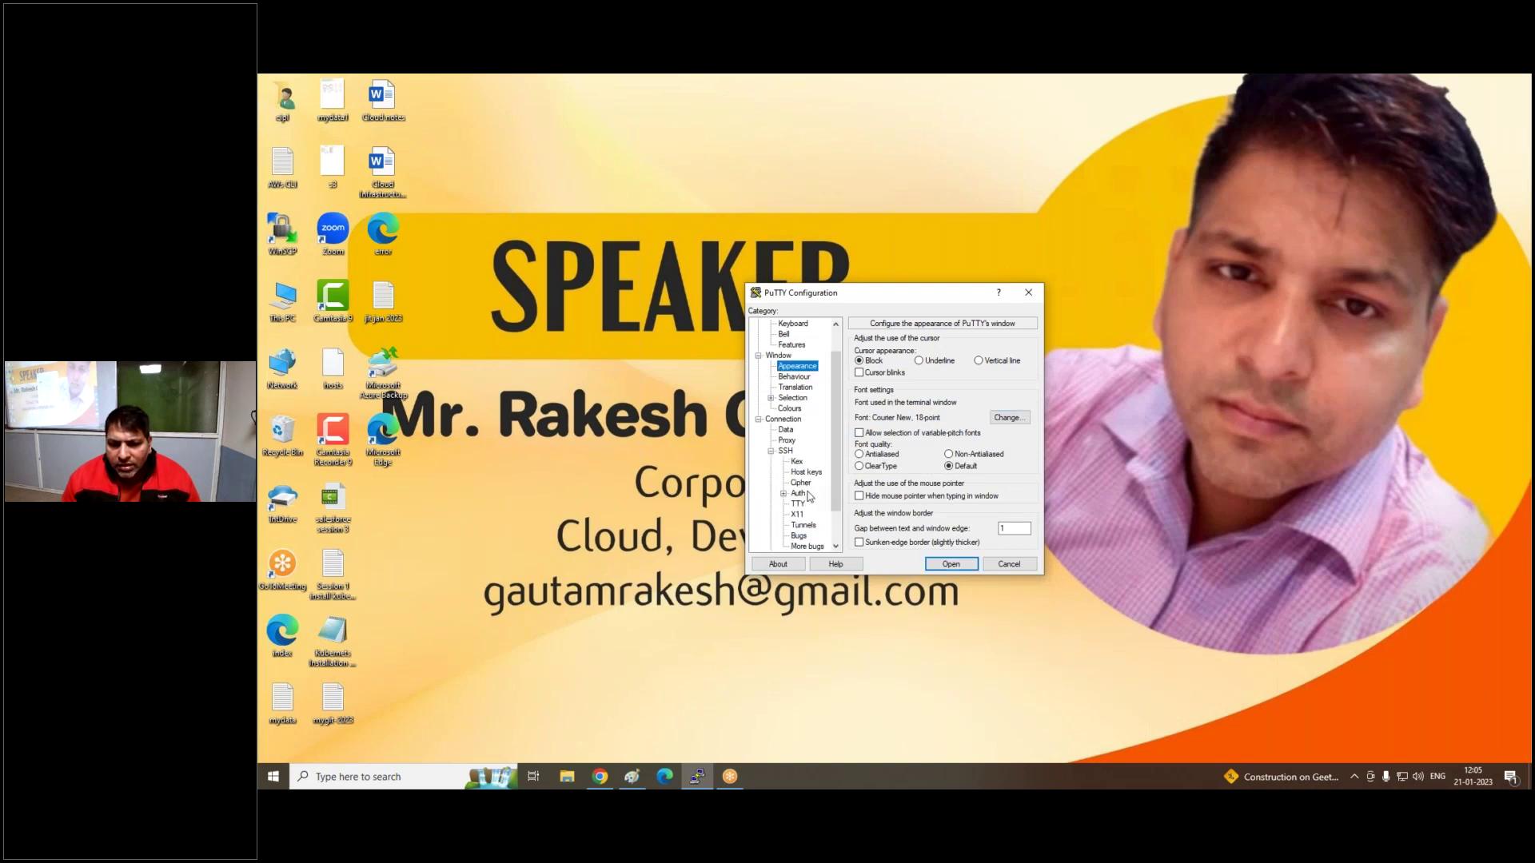
click(803, 494)
click(1009, 487)
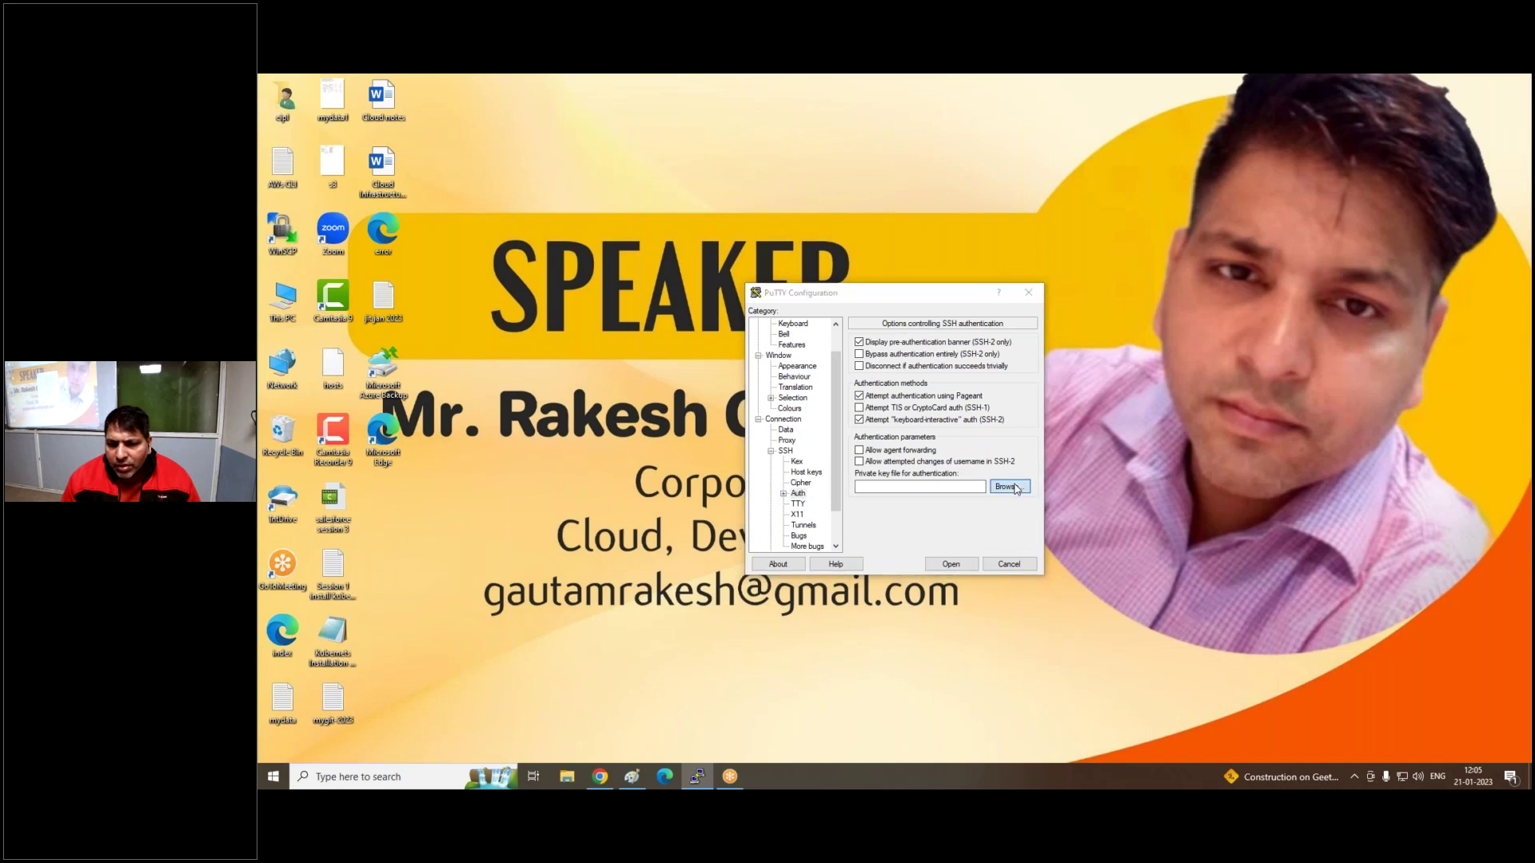
click(901, 418)
click(1255, 640)
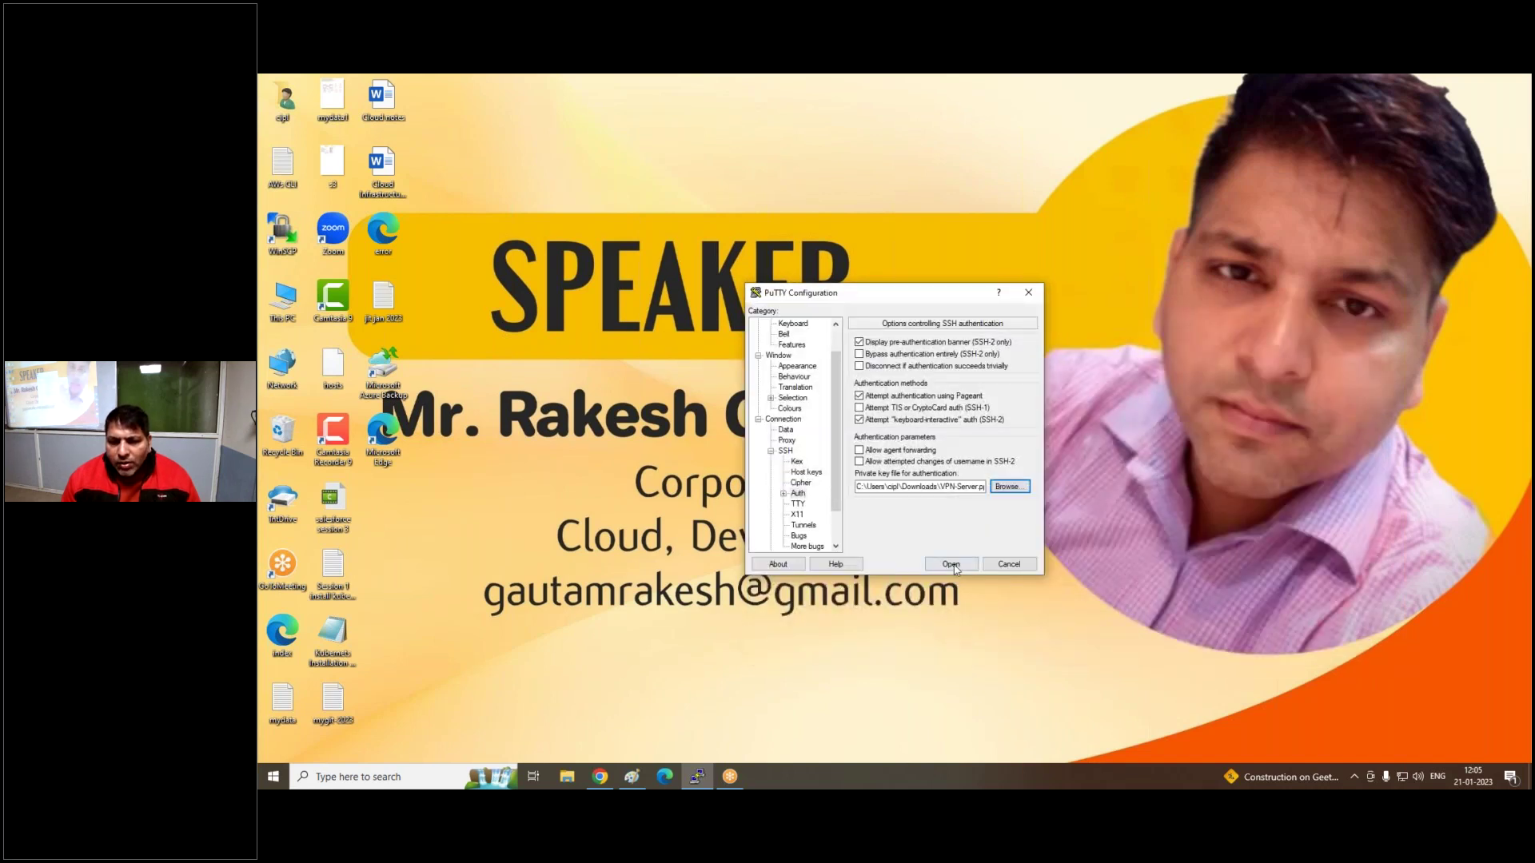
Open the SSH connection, accept the server's host key, and log in as openvpnas
click(955, 567)
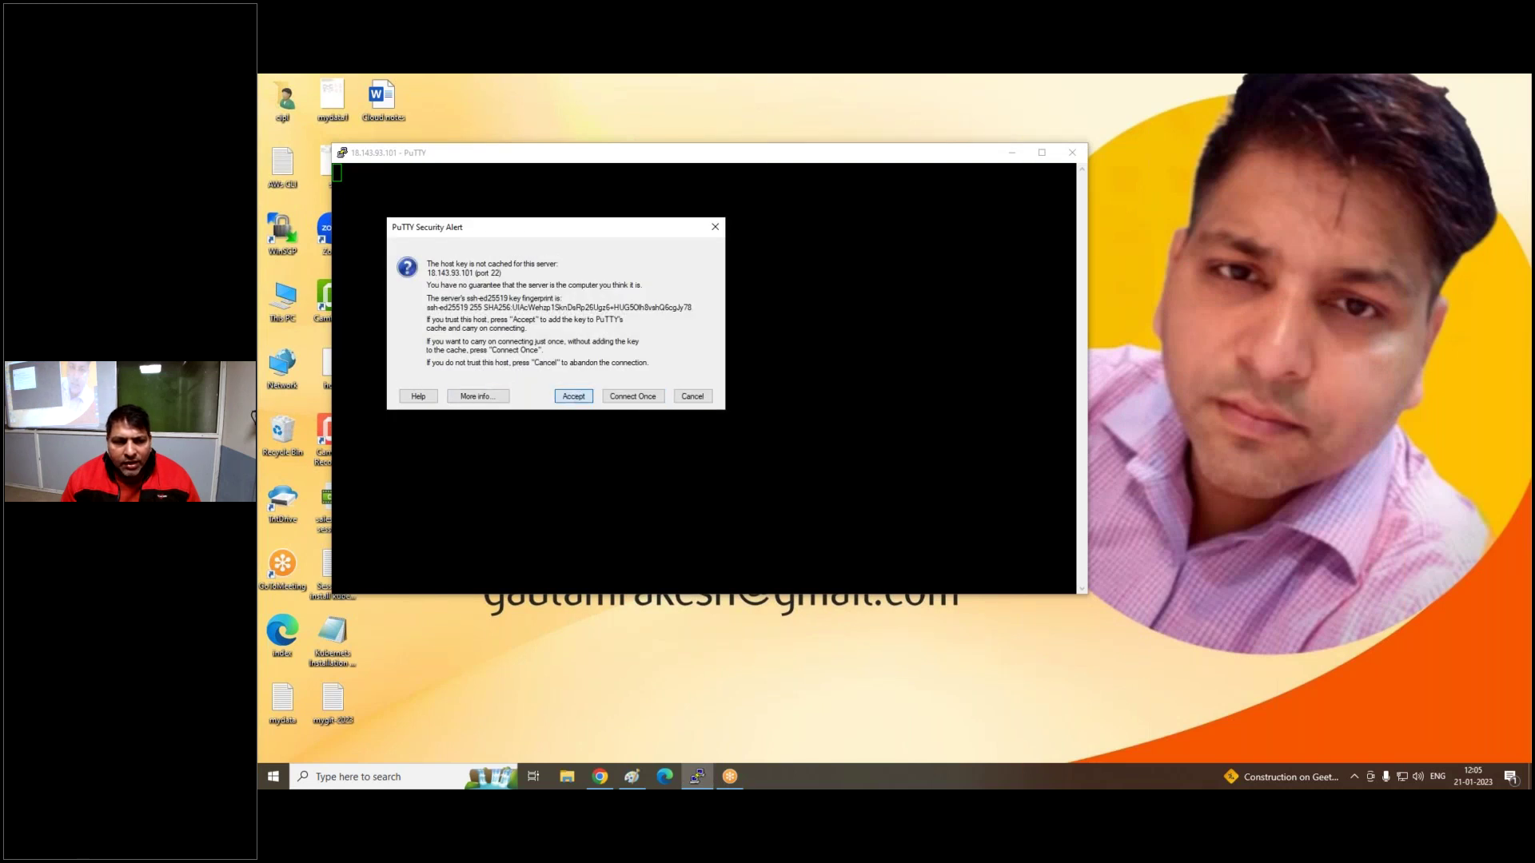
click(573, 396)
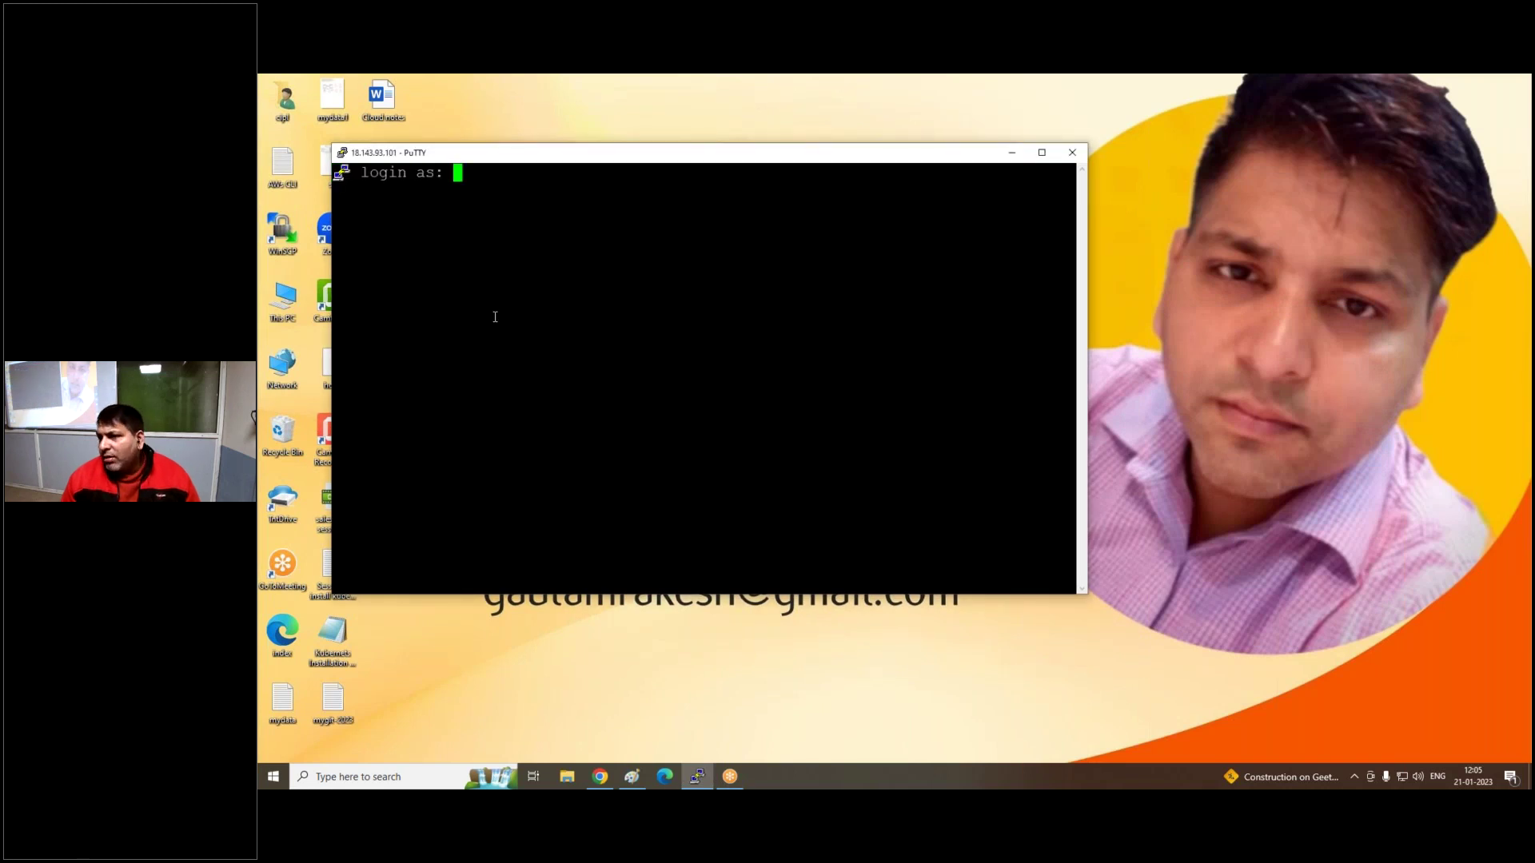
text(op)
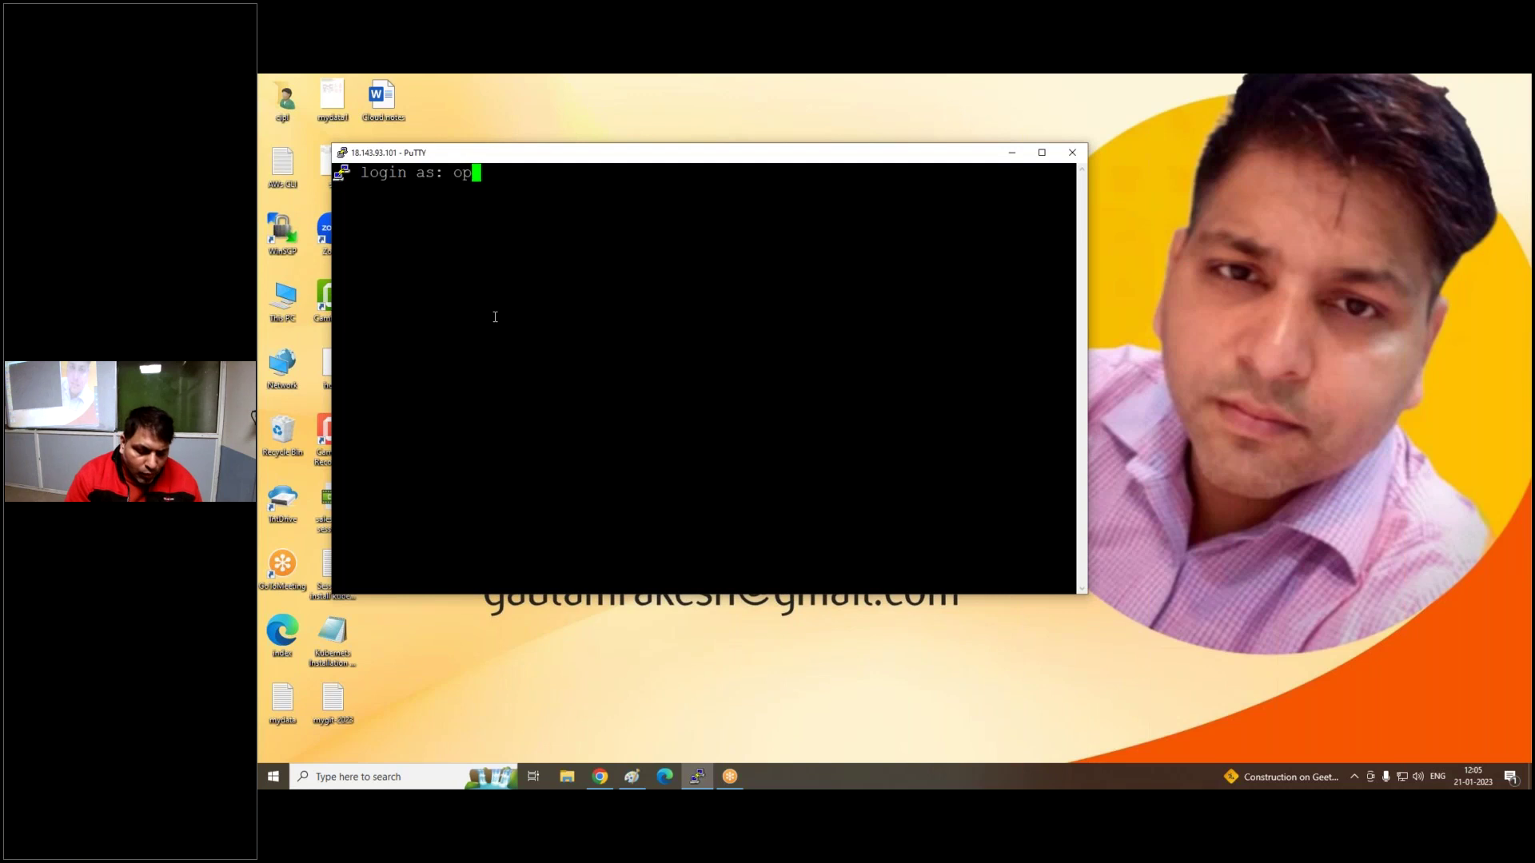
text(envp)
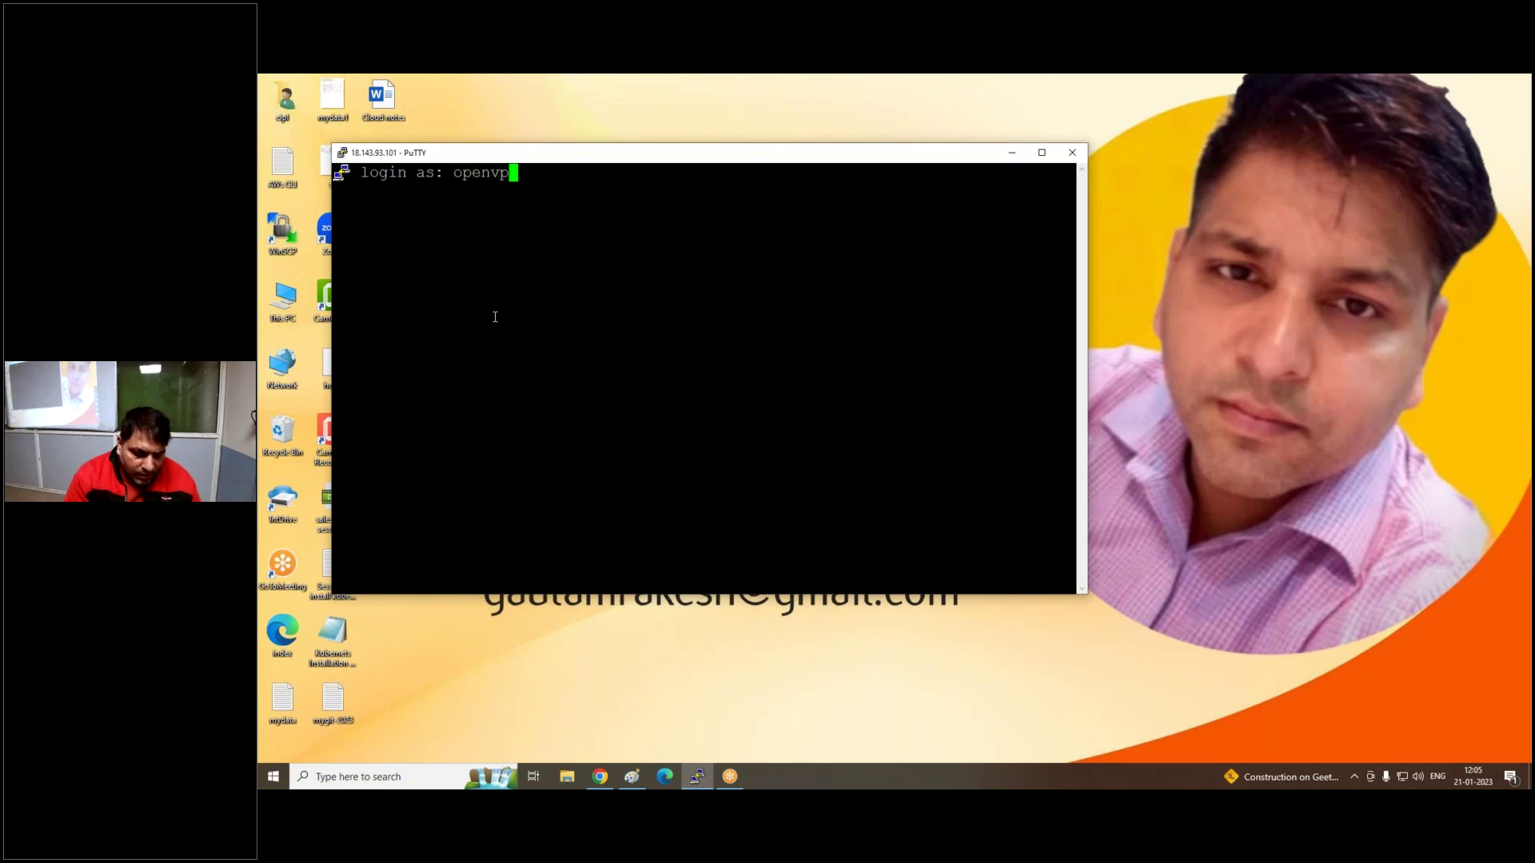
text(nas)
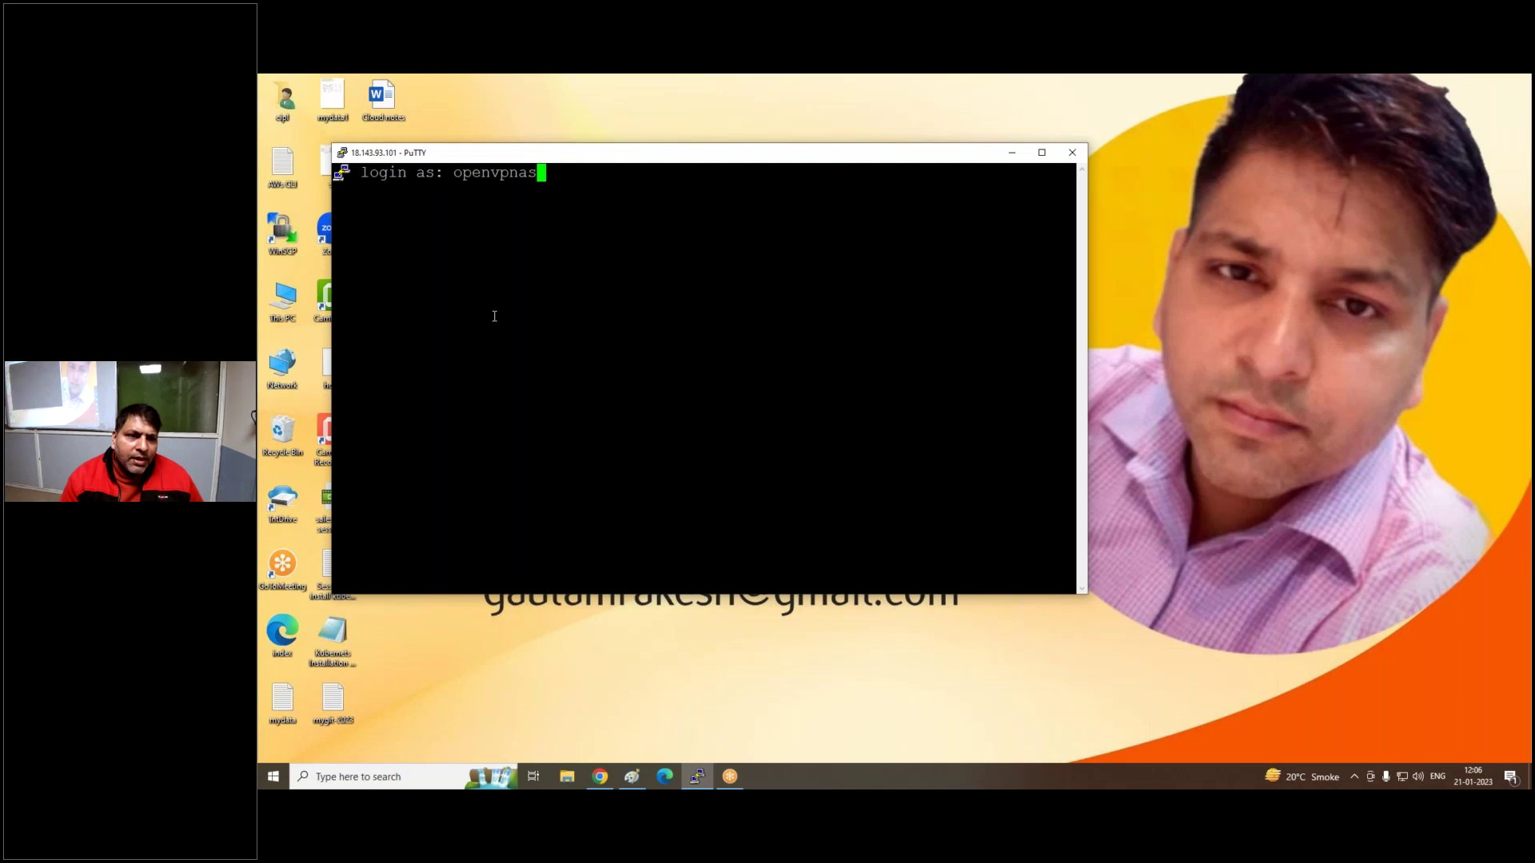
key(Return)
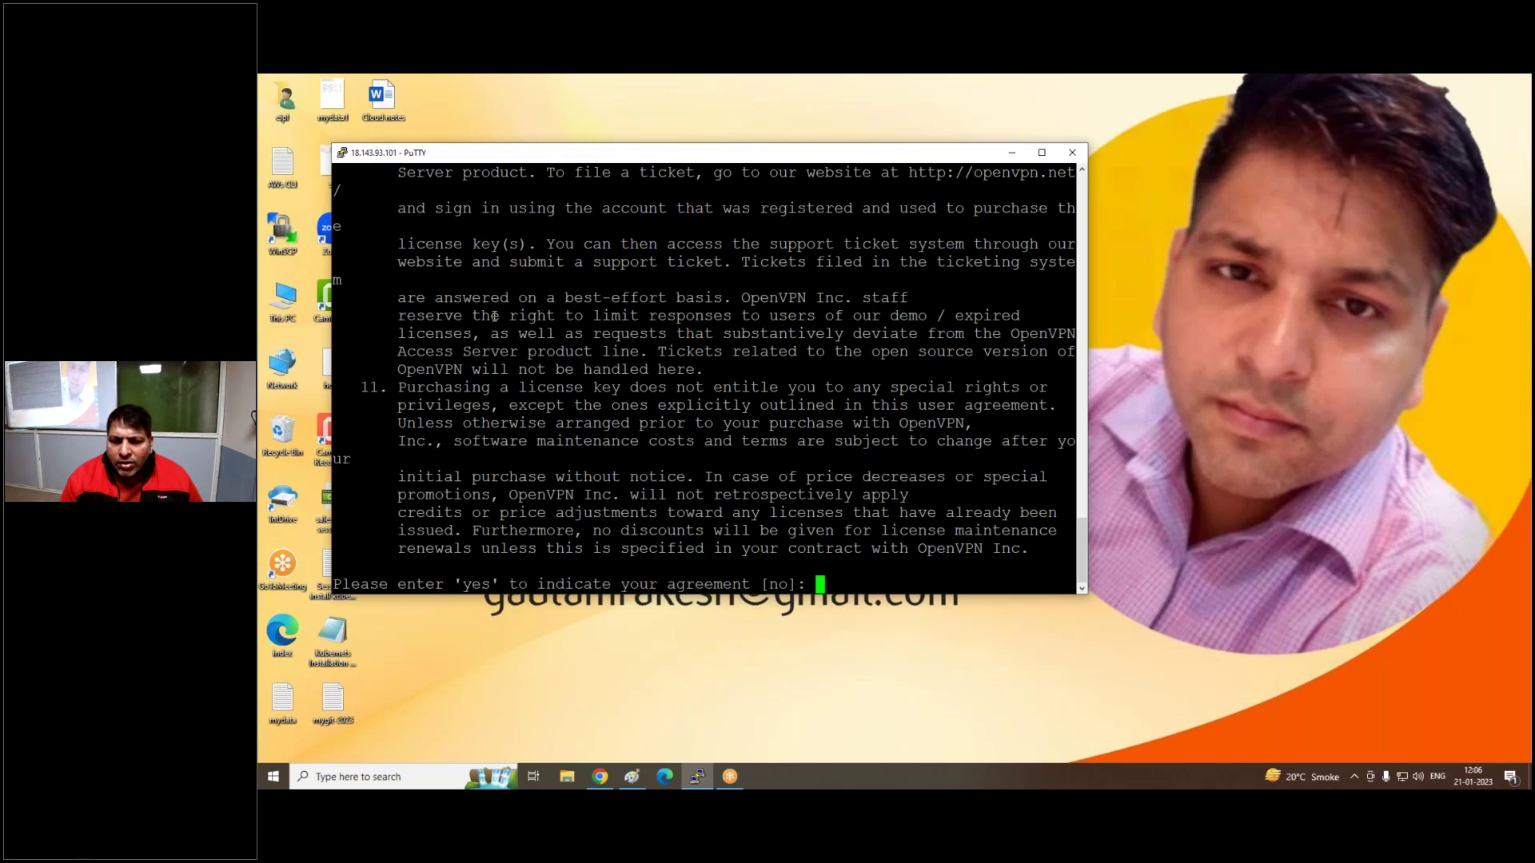
Accept the OpenVPN Access Server license agreement with yes and keep this machine as the primary Access Server node
text(yes)
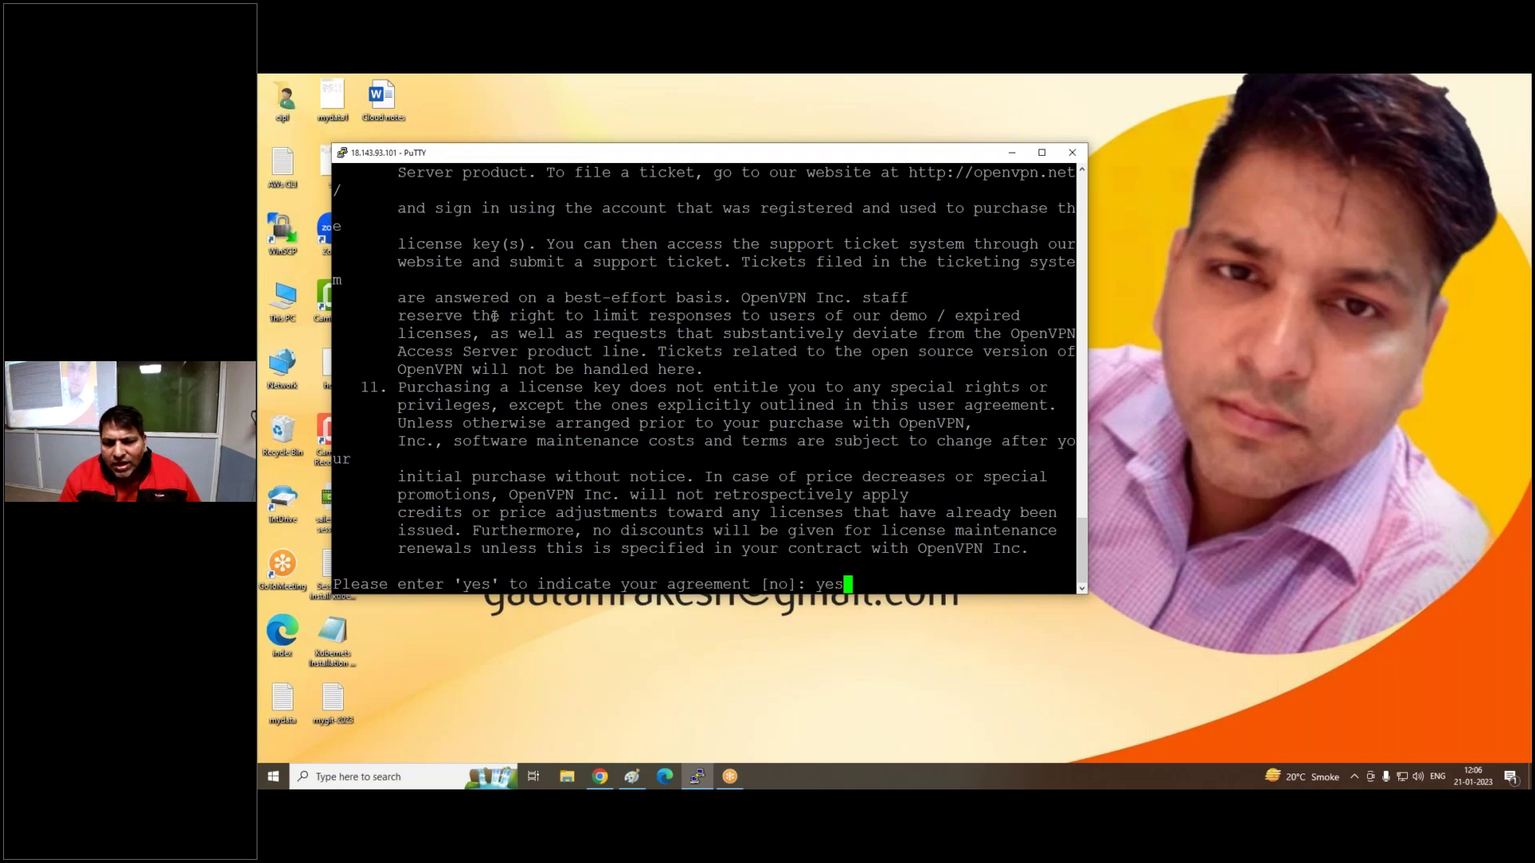
key(Return)
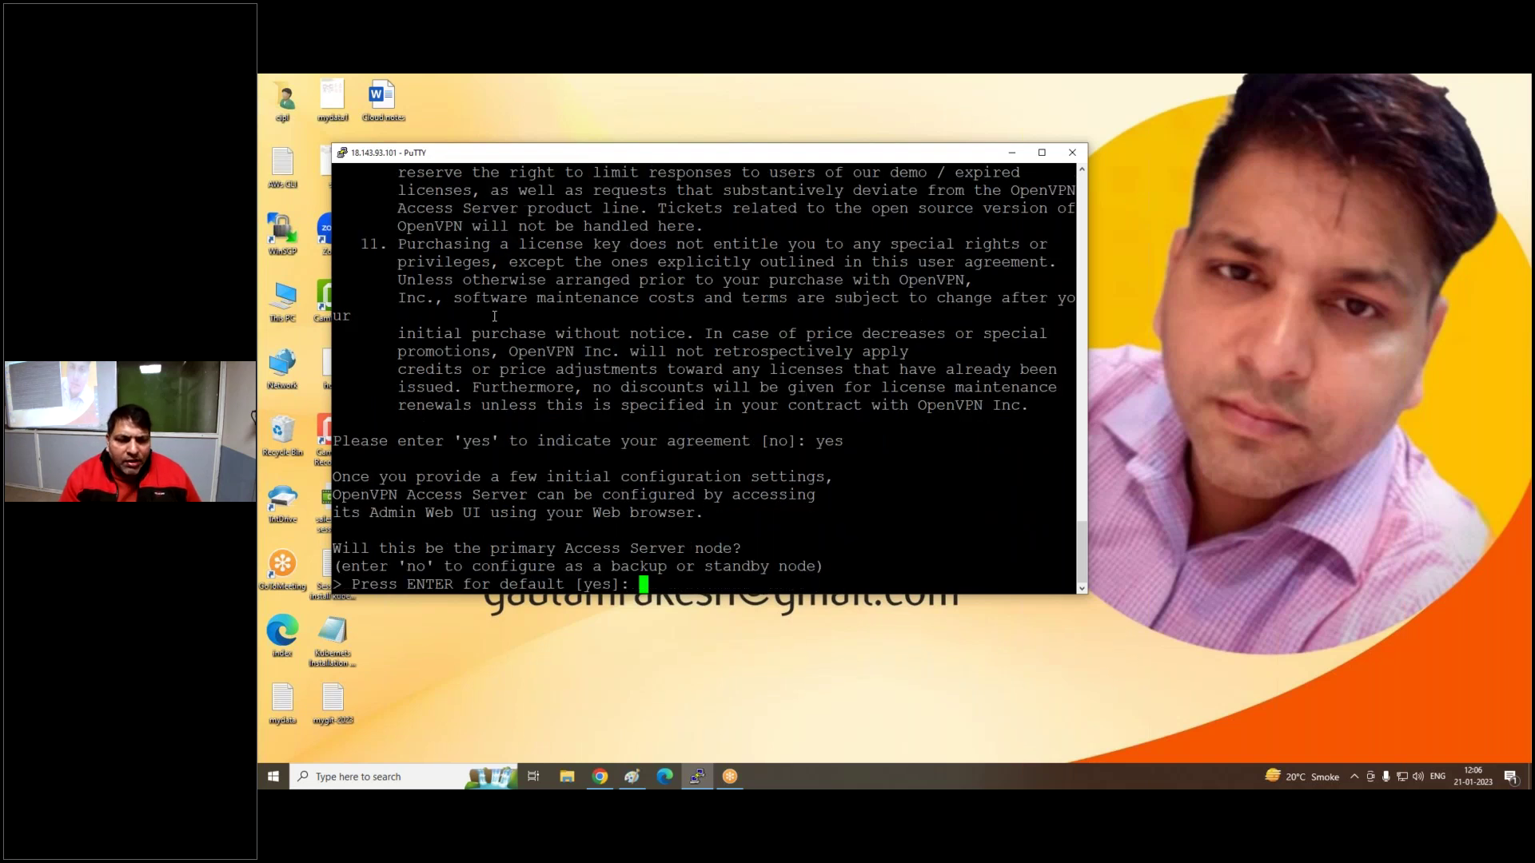
key(Return)
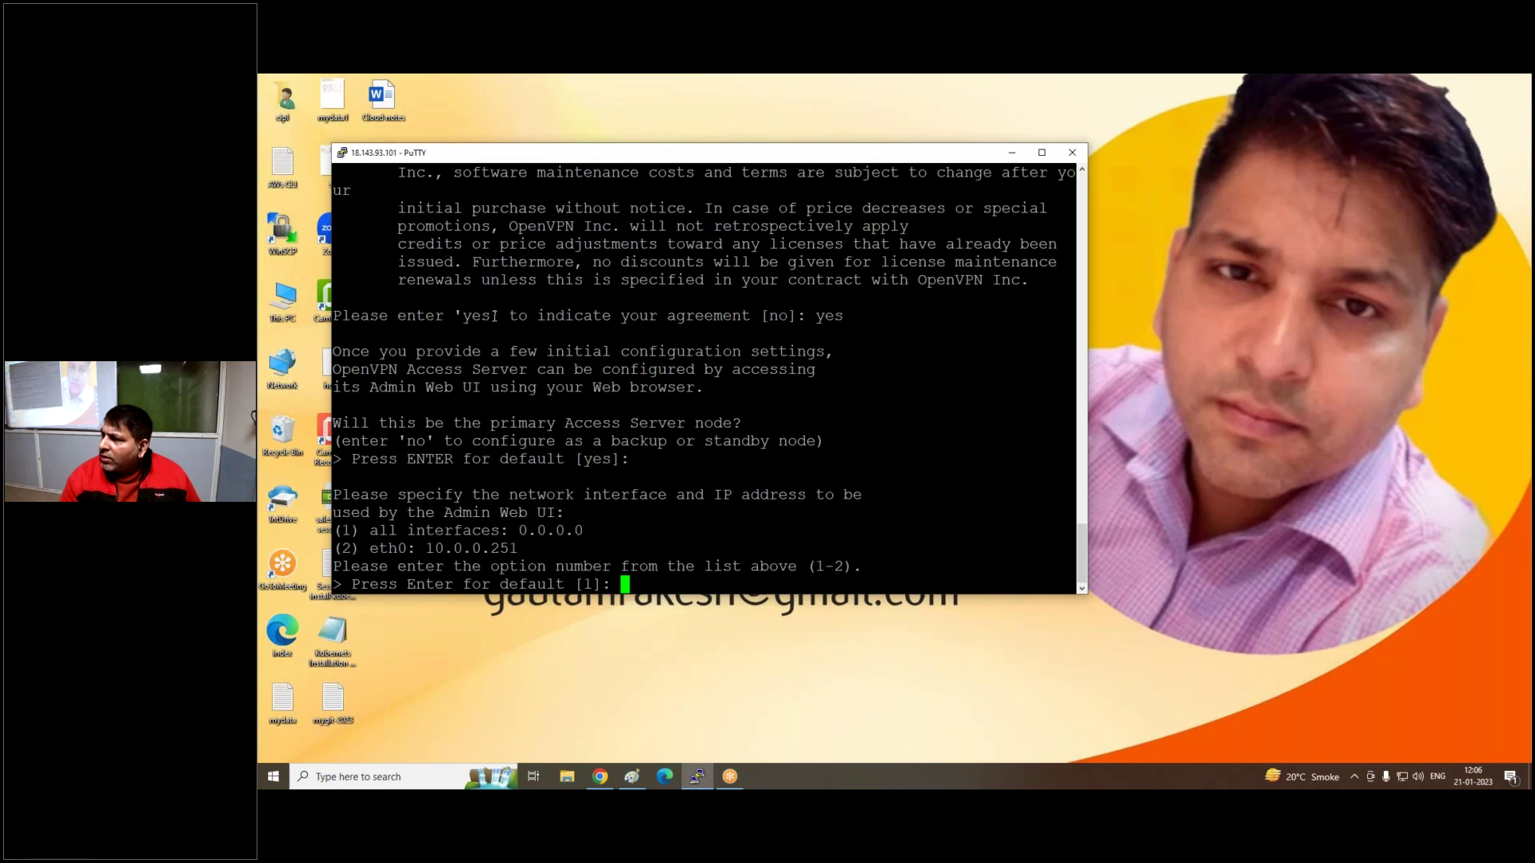
Switch to the EC2 console to check the private IPv4 addresses of VPN-Server and DEV-Server, and return to the PuTTY session
click(605, 785)
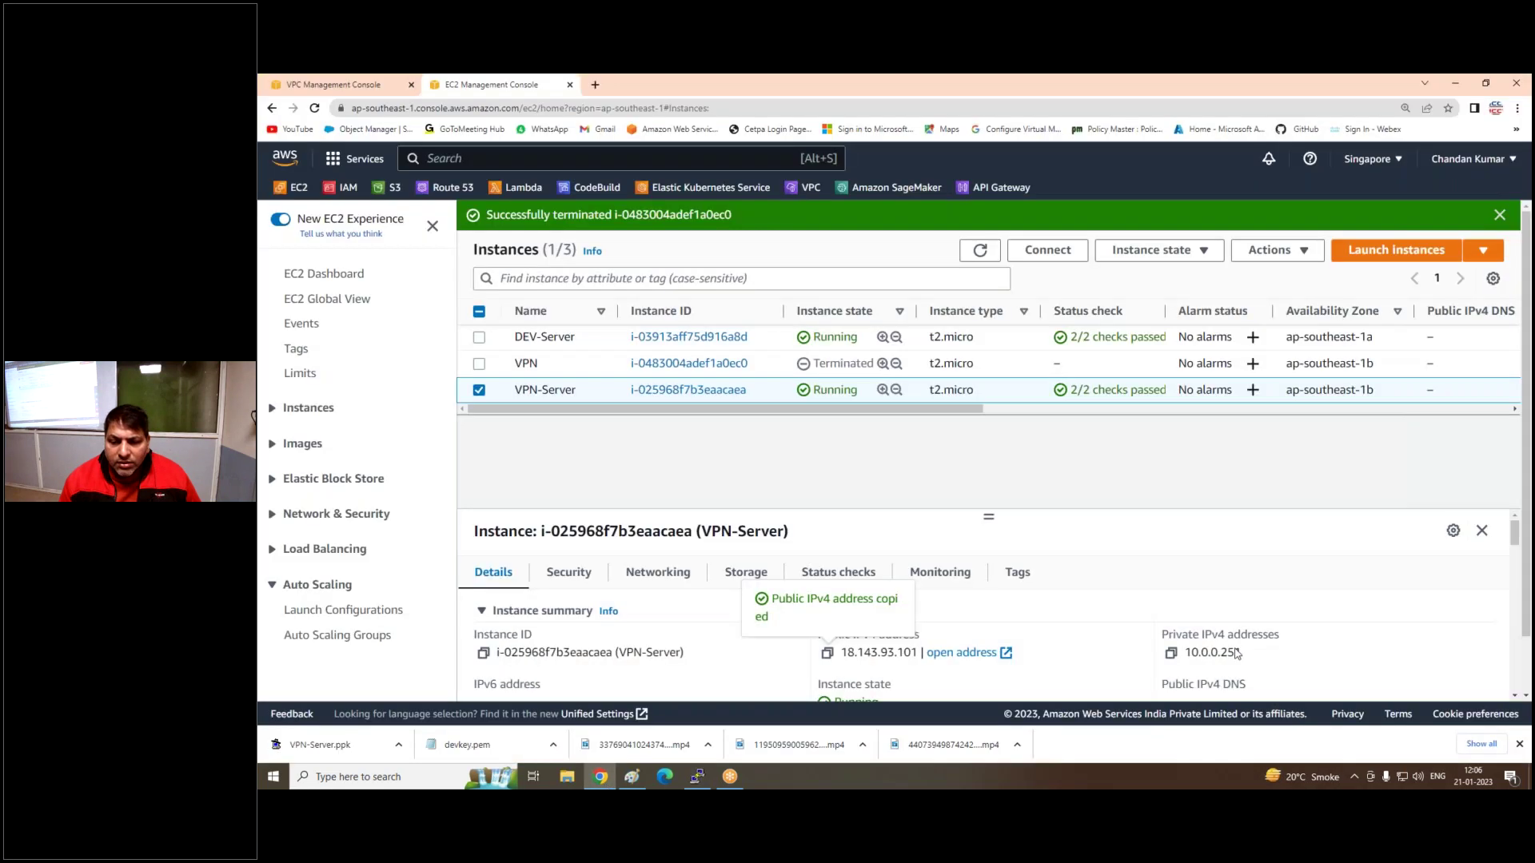
click(480, 391)
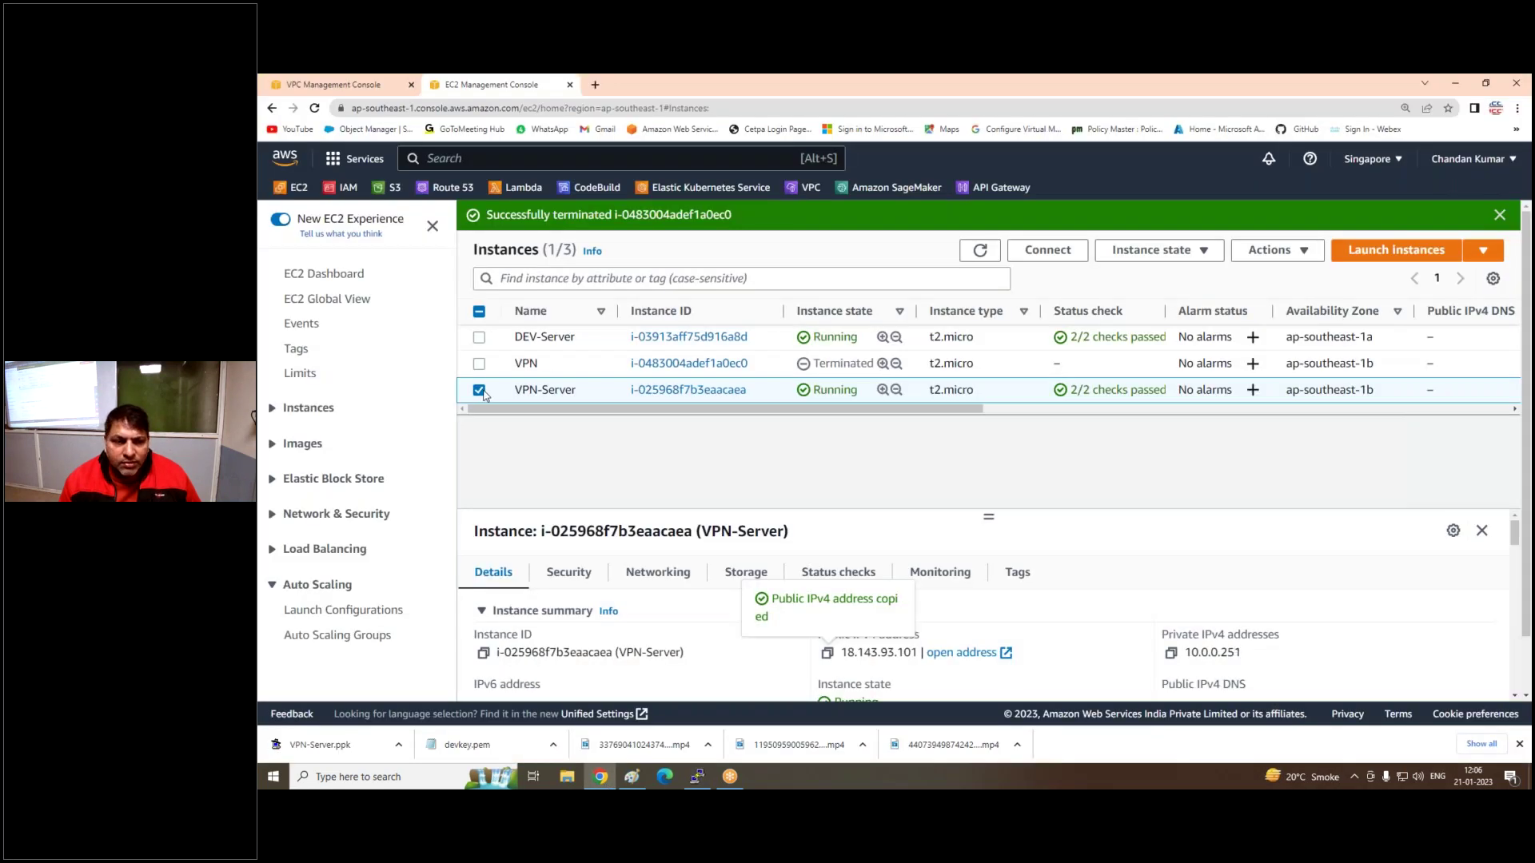
click(481, 339)
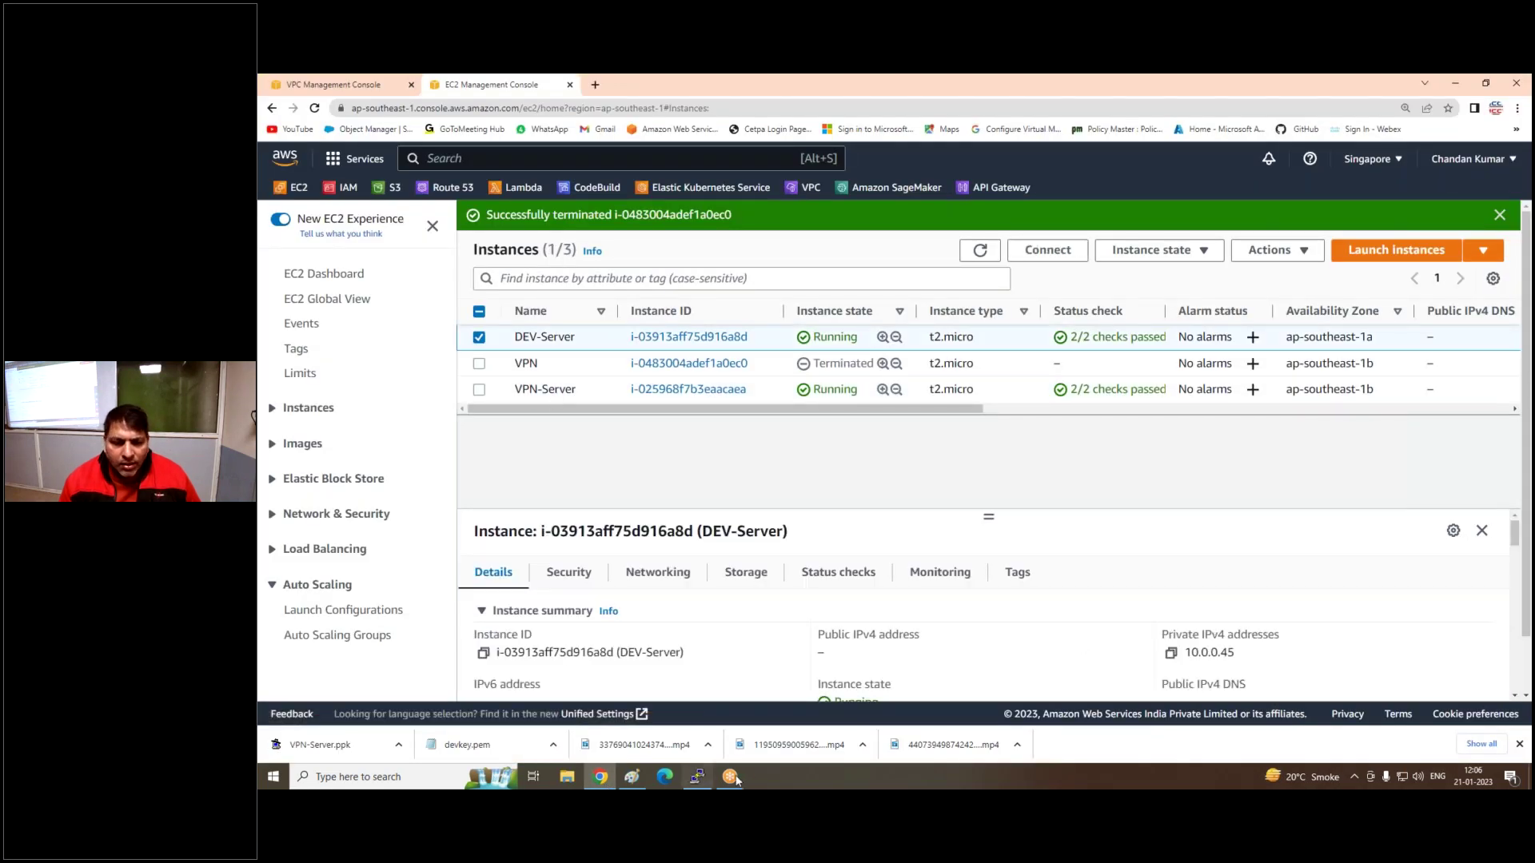
click(697, 776)
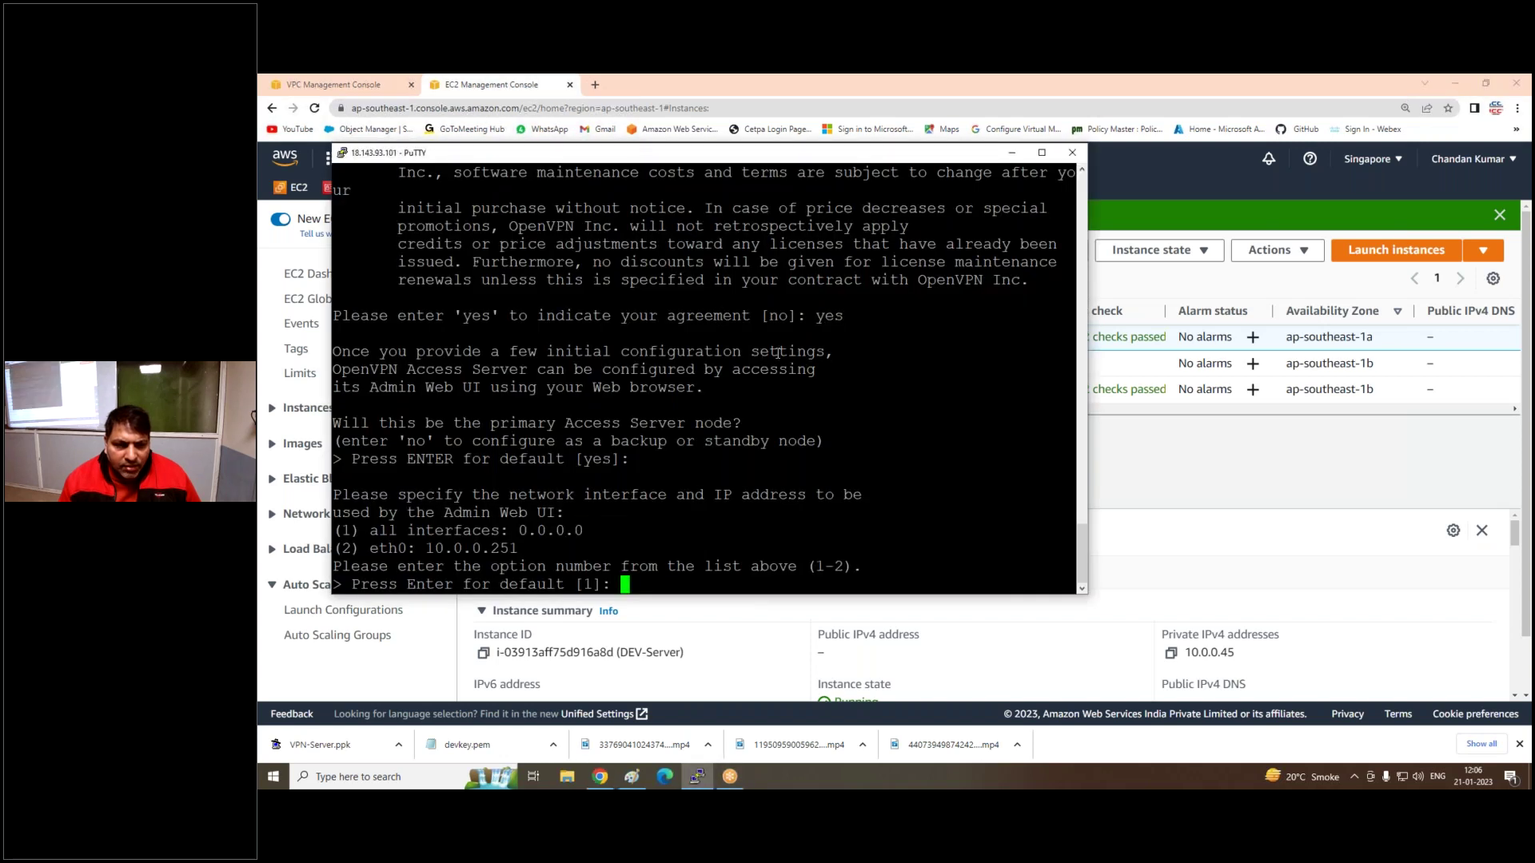
Accept the network defaults: Admin Web UI on all interfaces at port 943, daemon TCP port 443, and no client or DNS traffic routed through the VPN
key(Return)
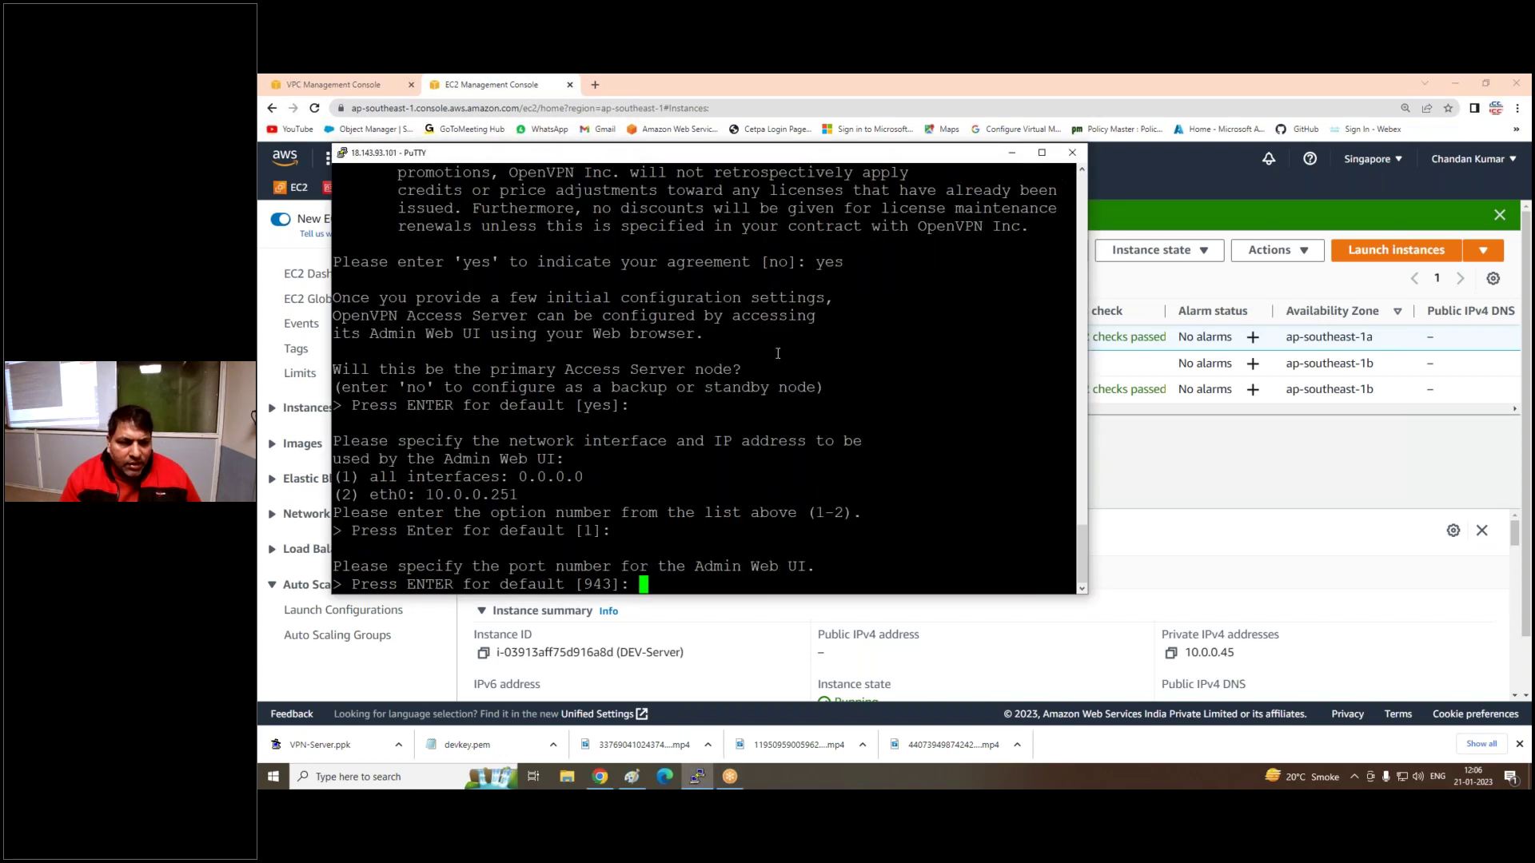
key(Return)
key(Return)
key(Return)
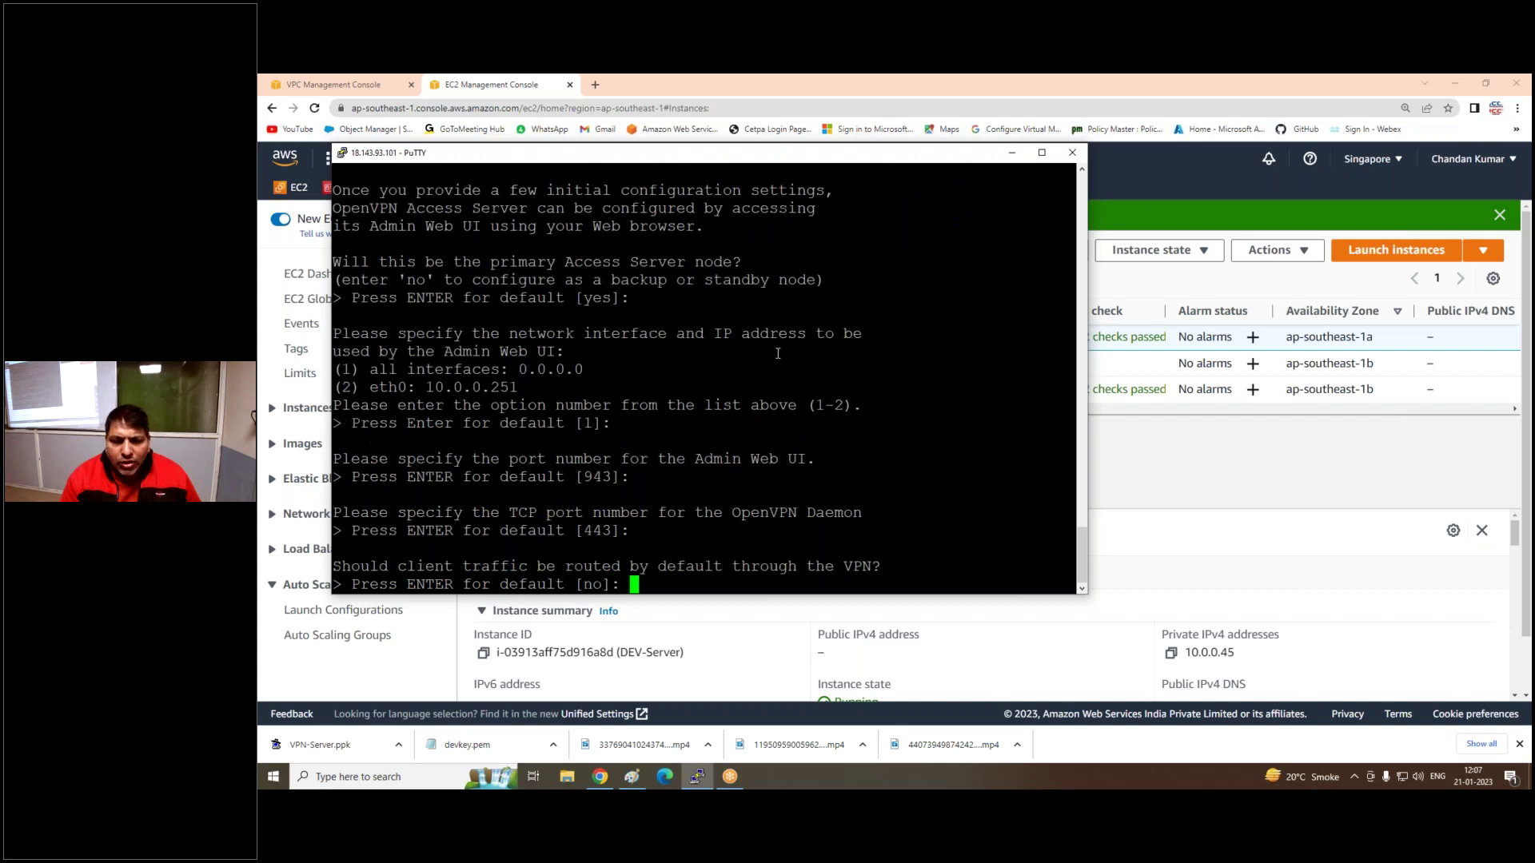
key(Return)
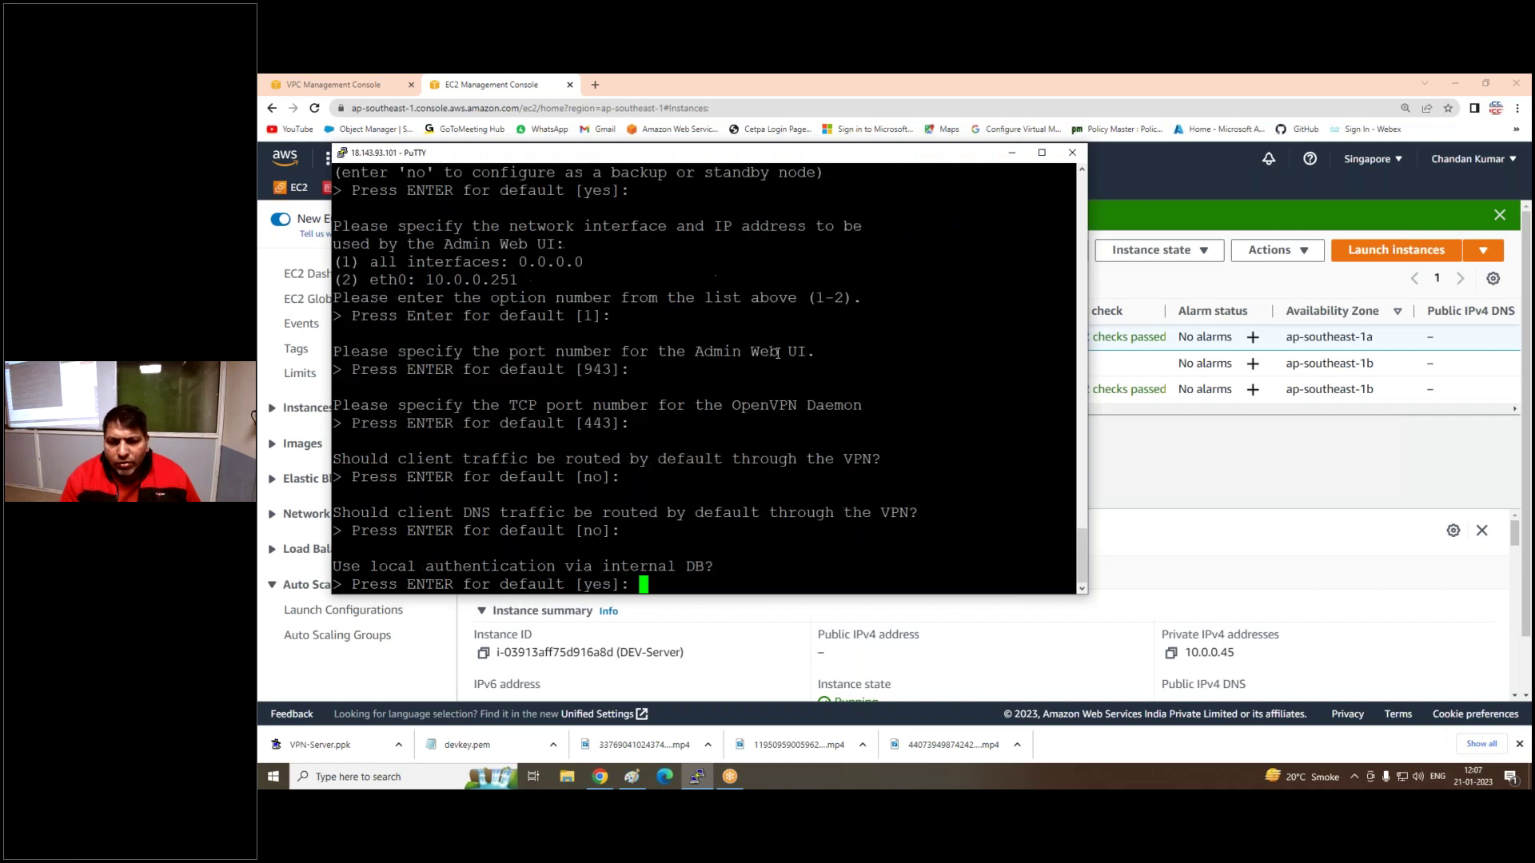
Accept local authentication, client access to private subnets and the openvpn admin login, and leave the activation key blank
key(Return)
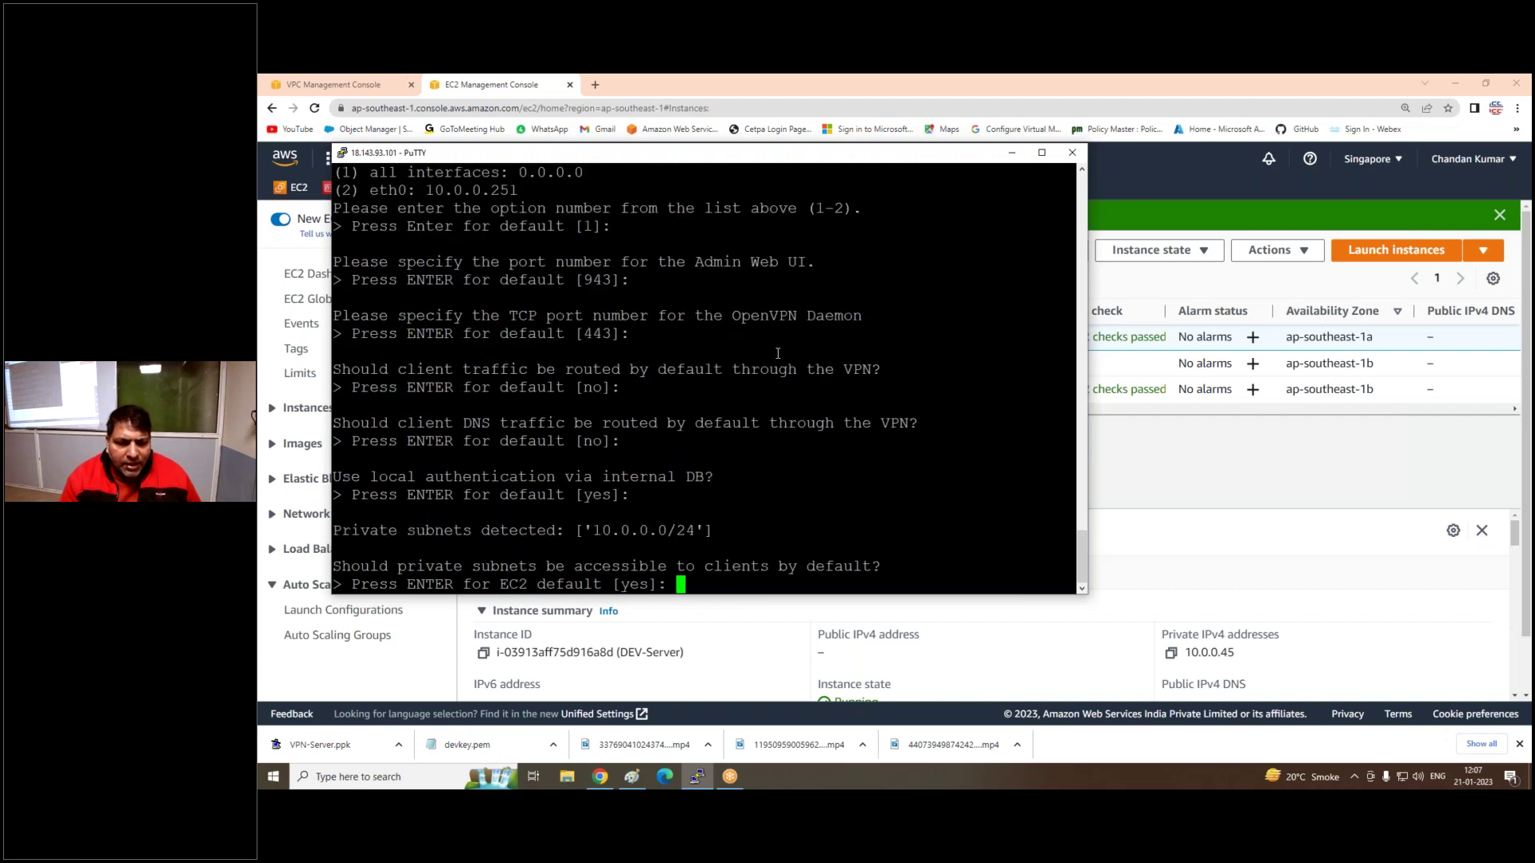
key(Return)
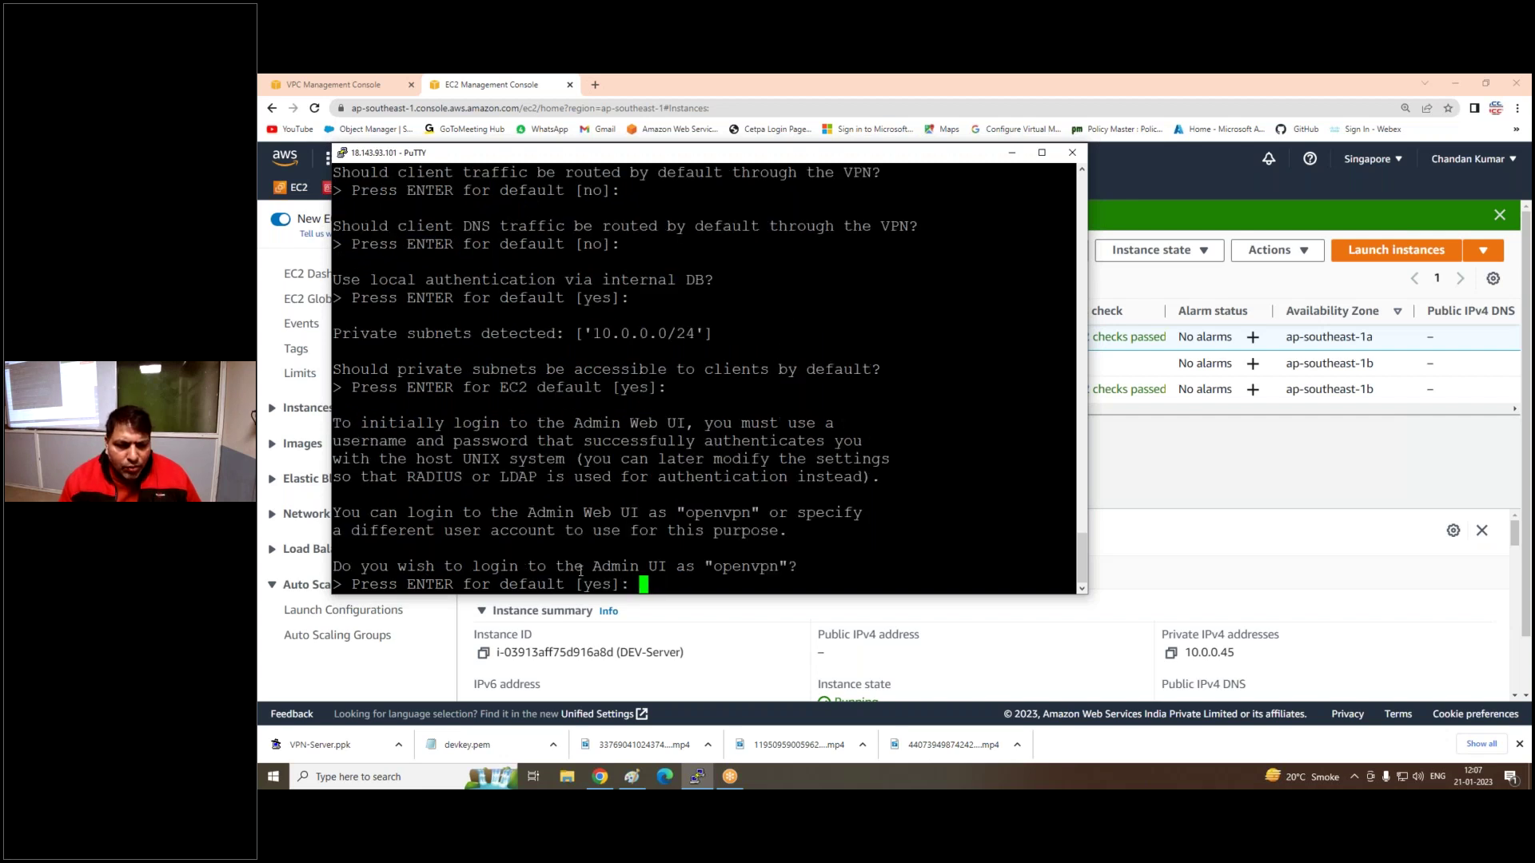
drag(584, 566, 783, 566)
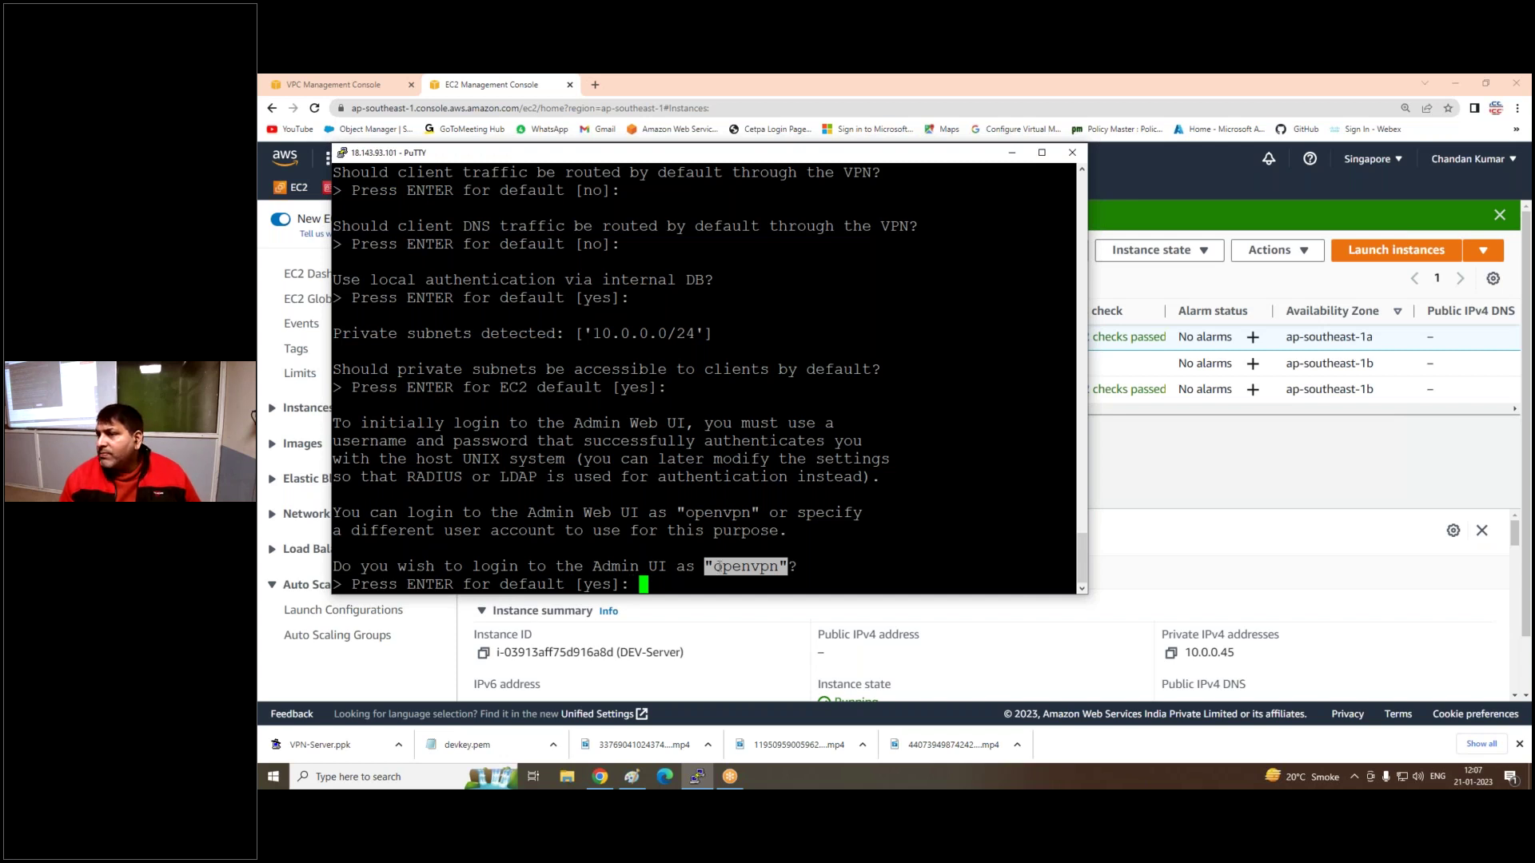
click(777, 562)
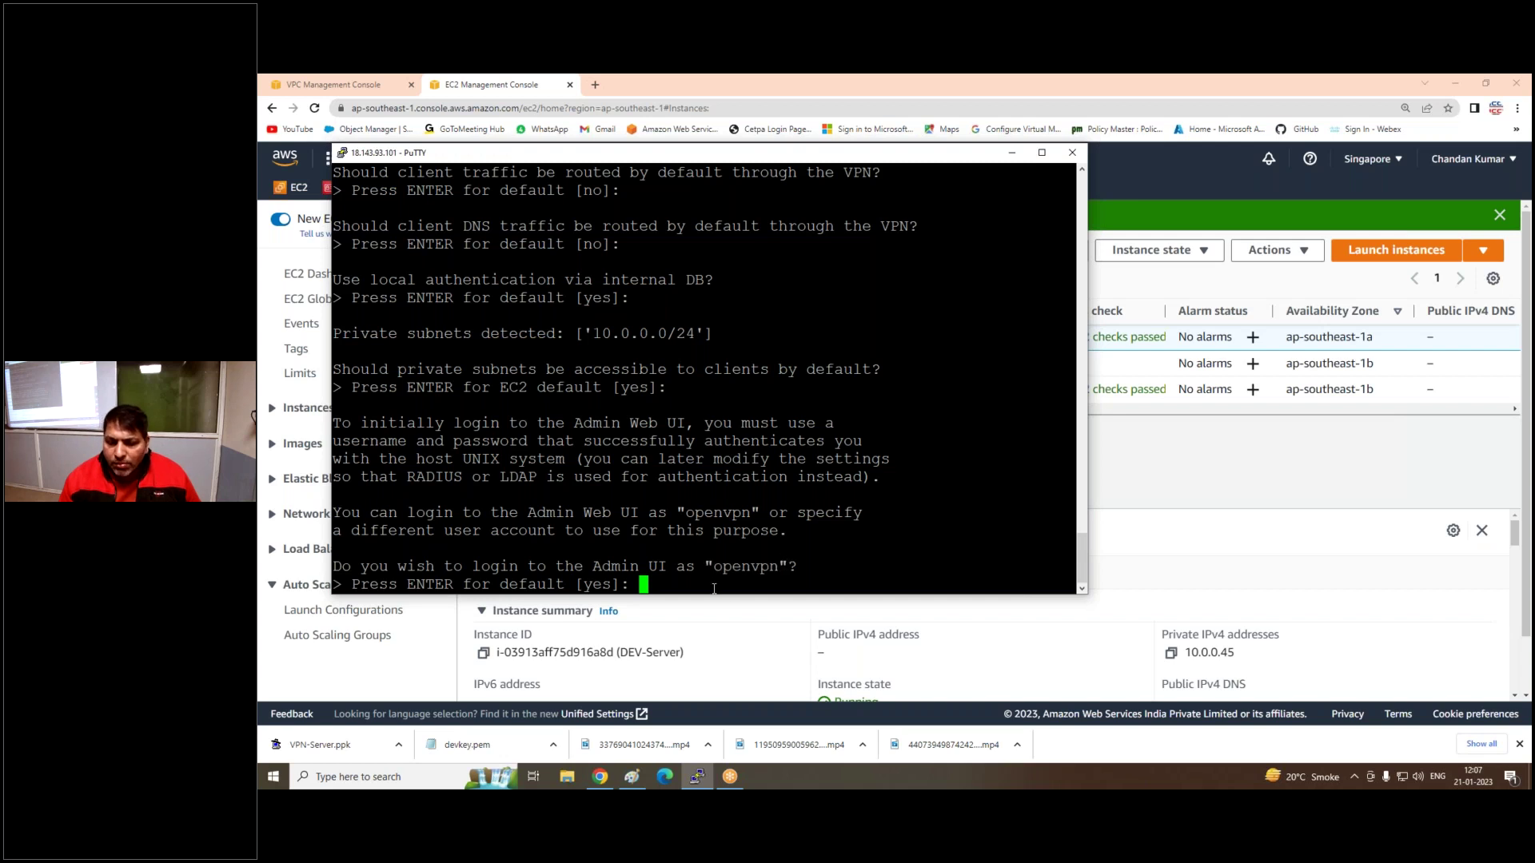
key(Return)
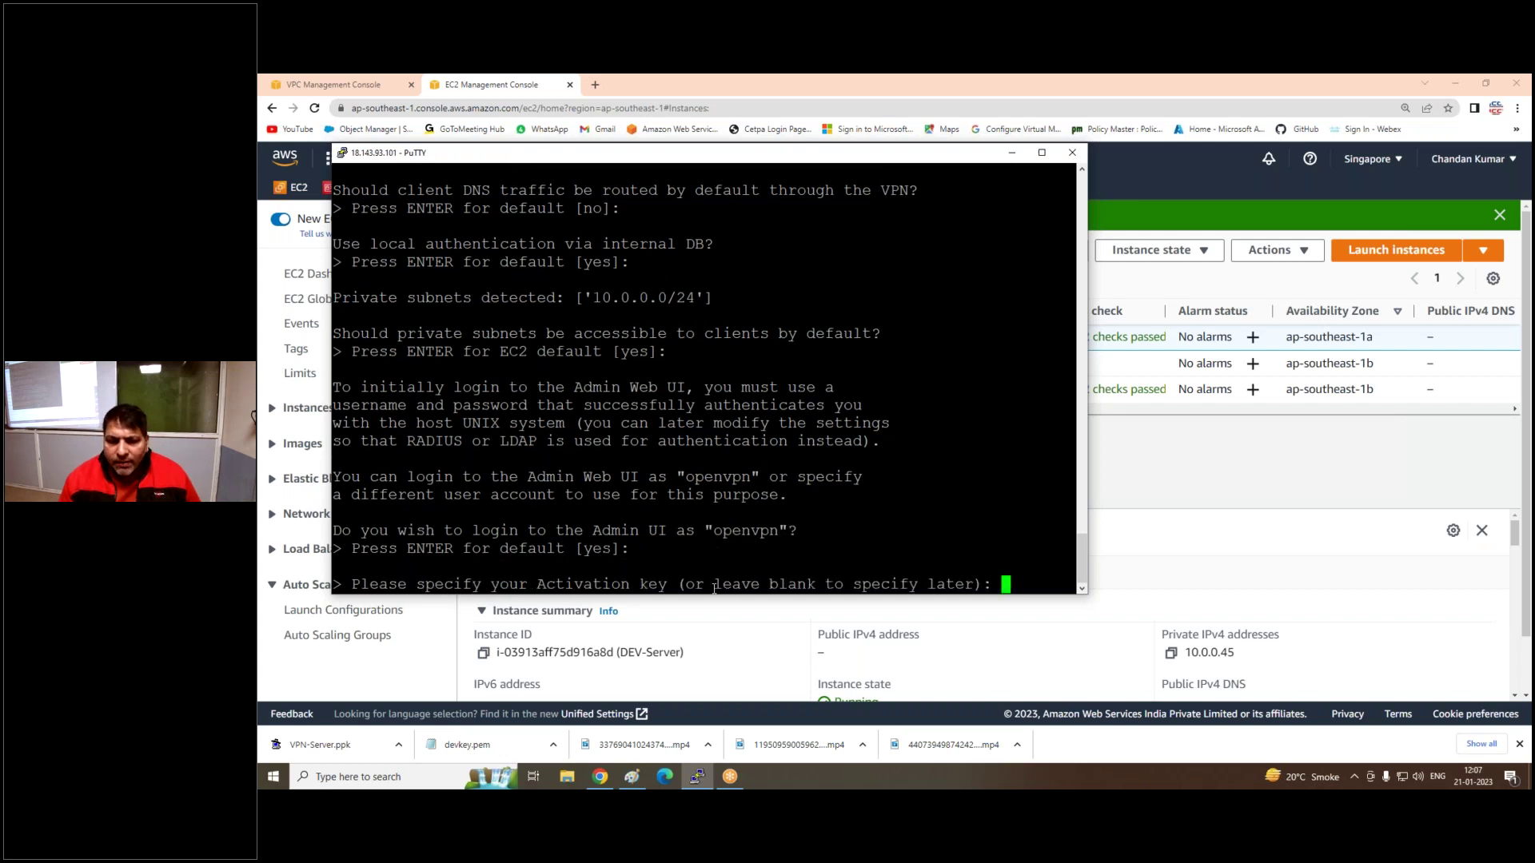
key(Return)
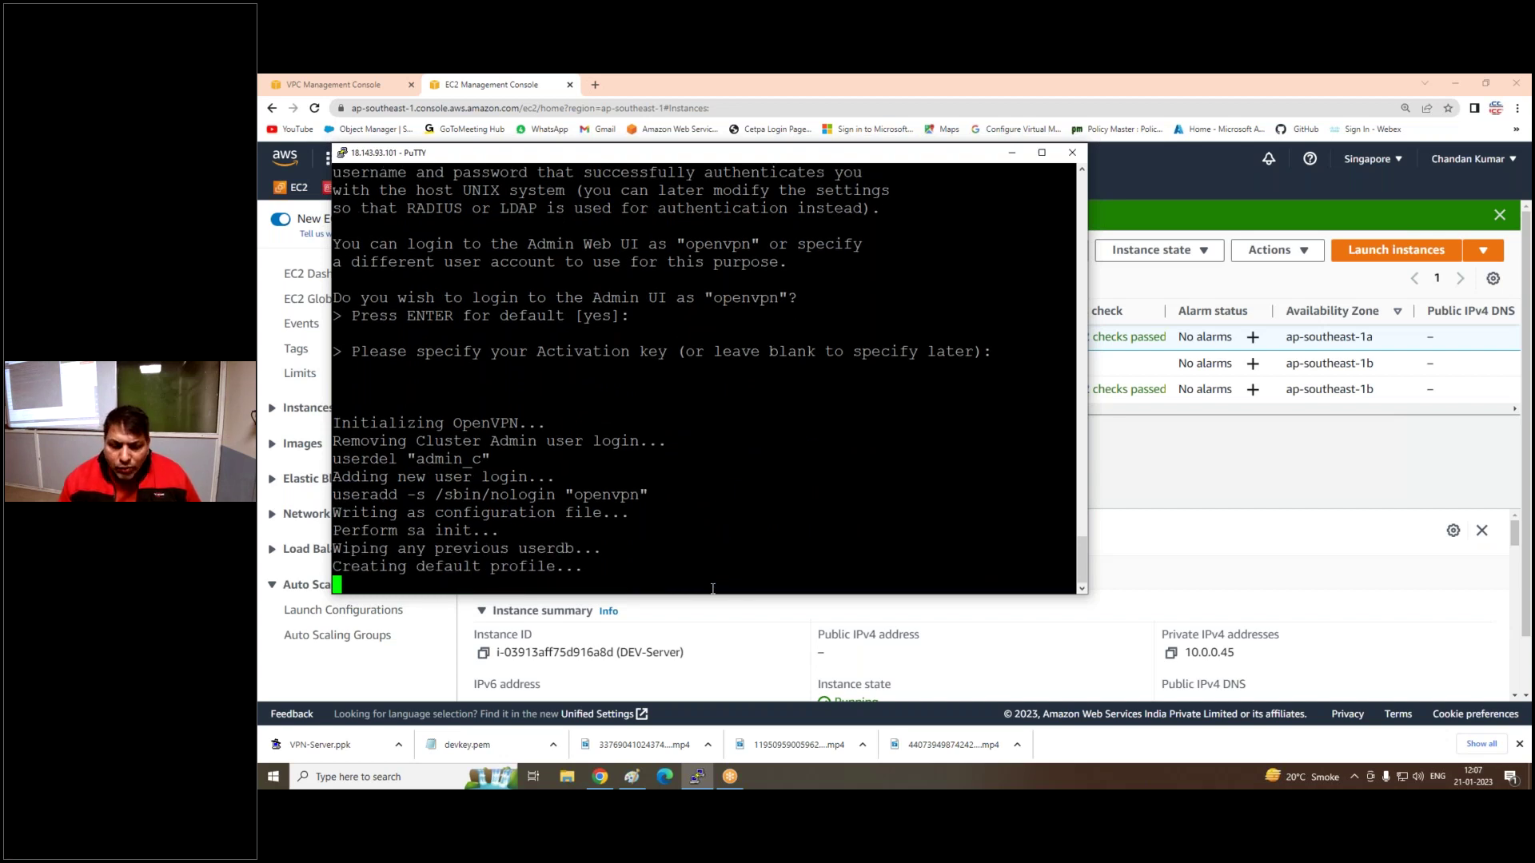
Switch to the Paint network diagram and add the black text "openvp" beside the VPN gateway callout
key(alt+Tab)
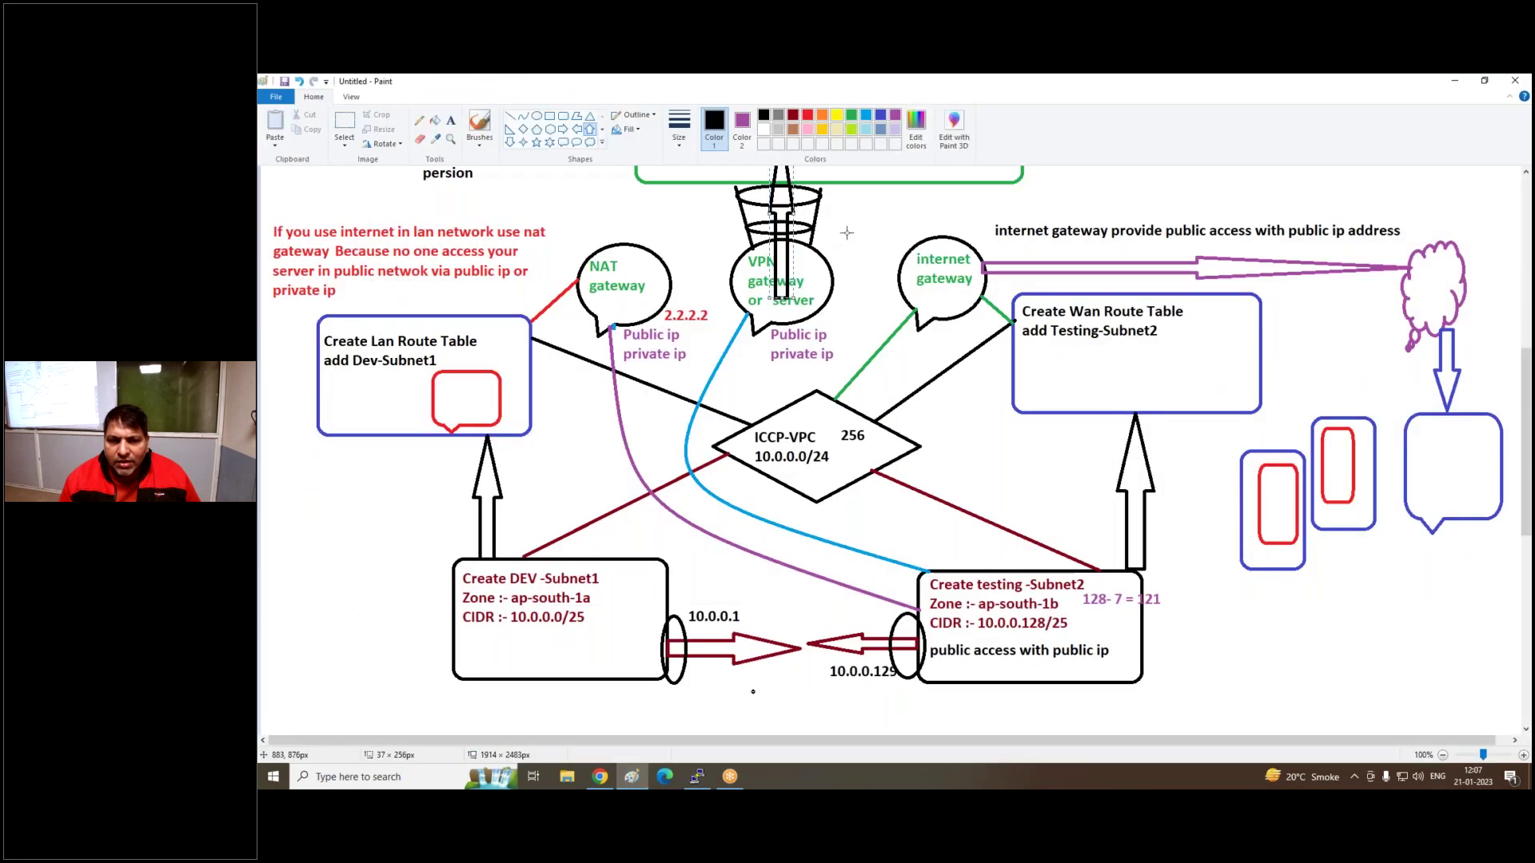
click(451, 120)
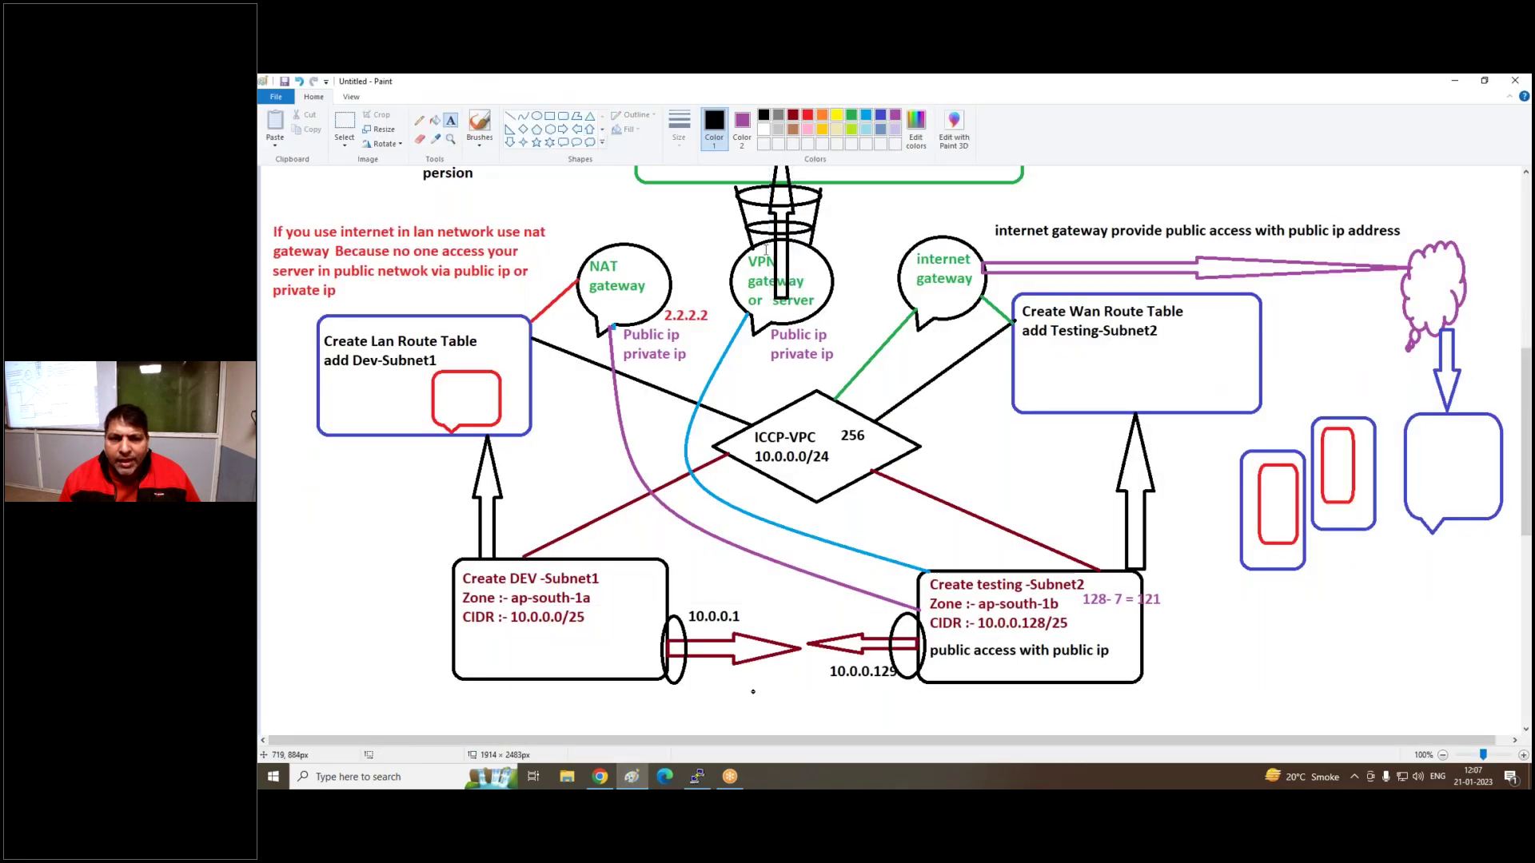
click(832, 223)
text(ope)
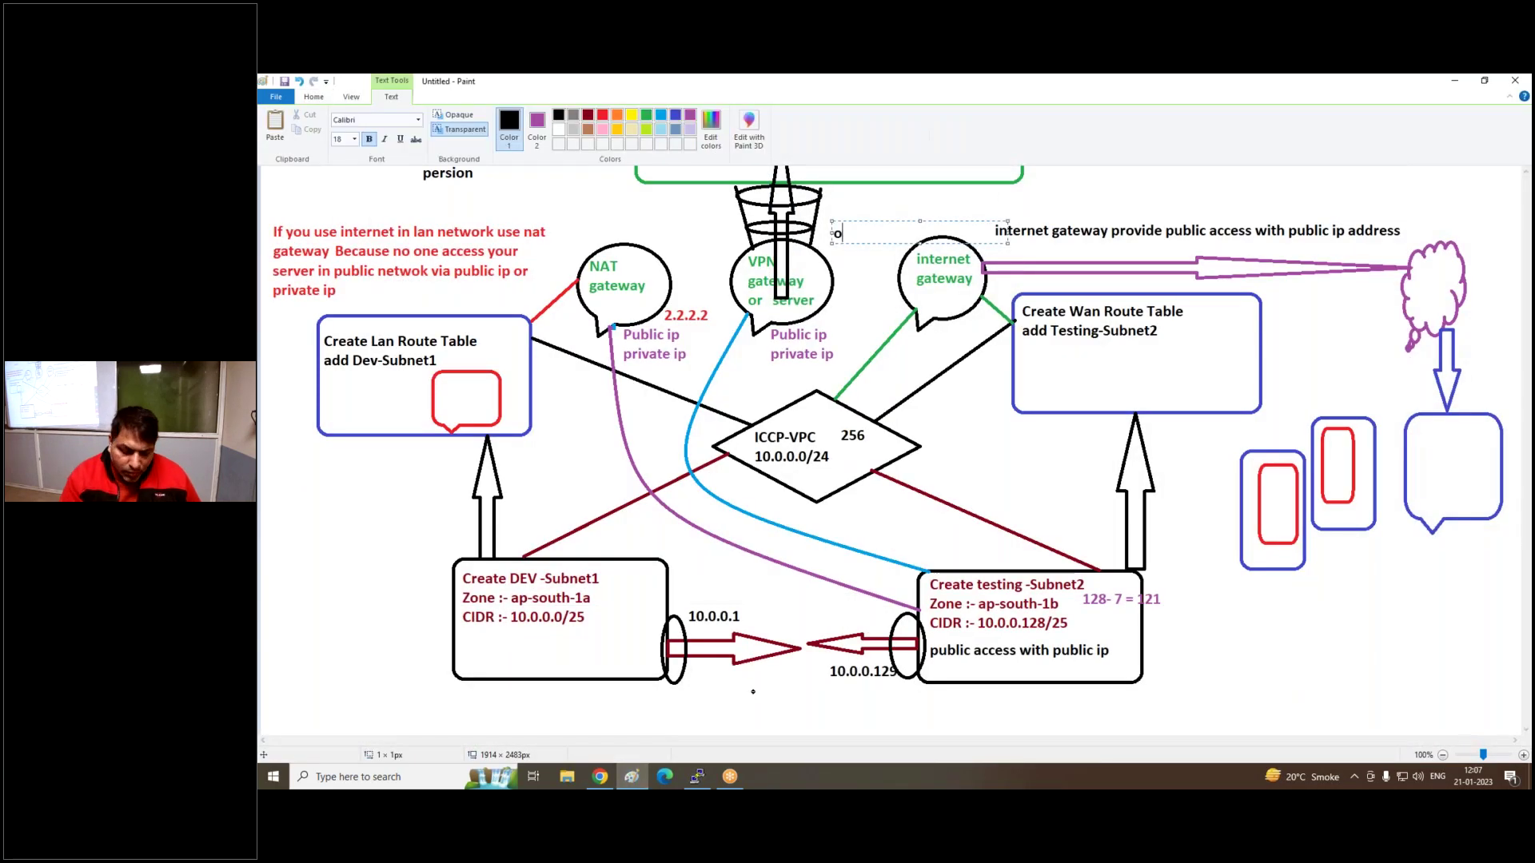
text(nvp)
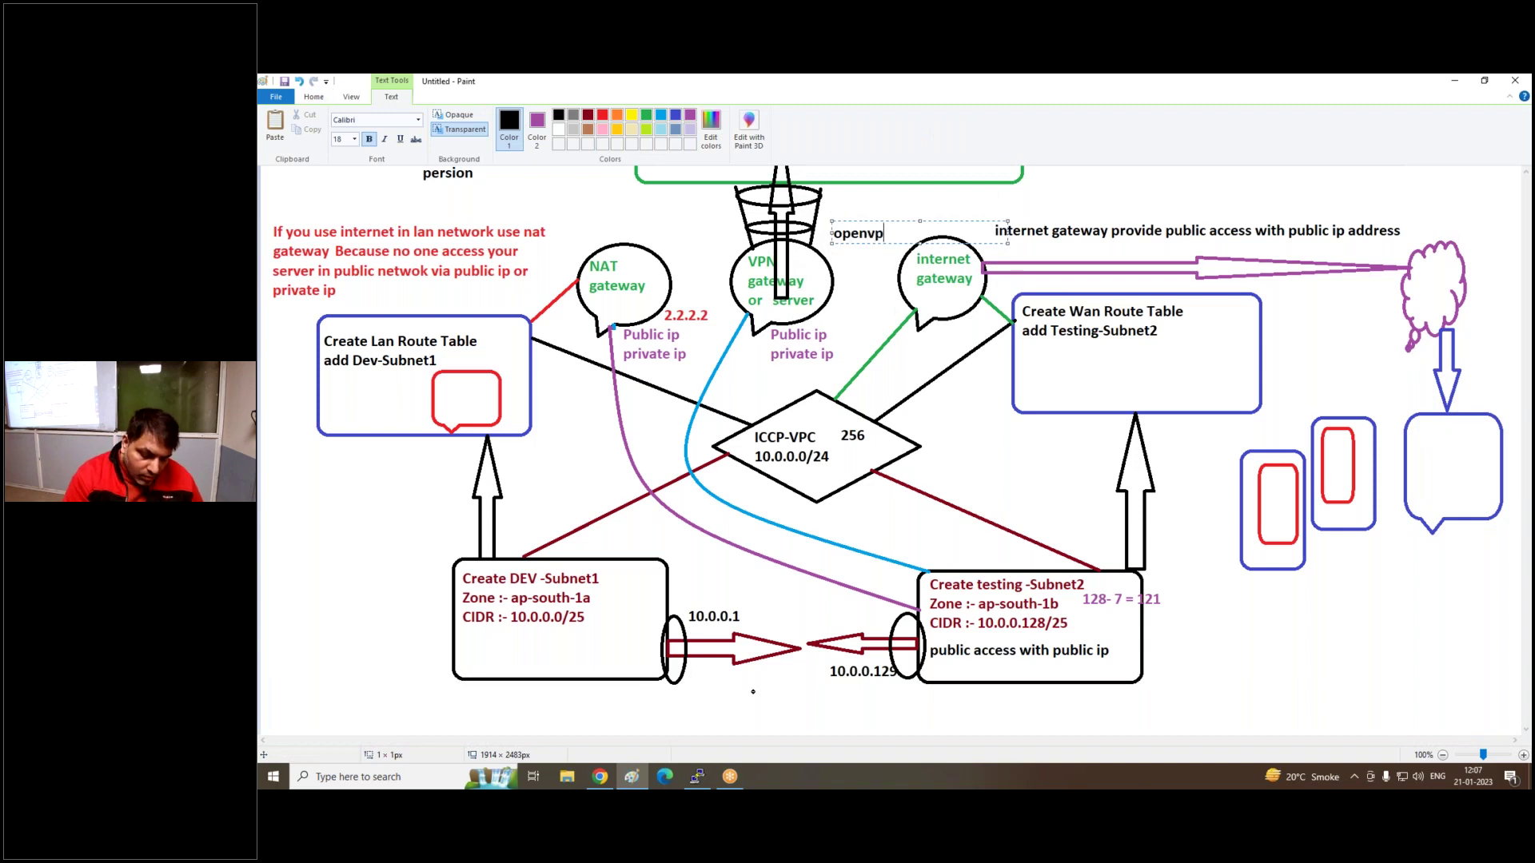